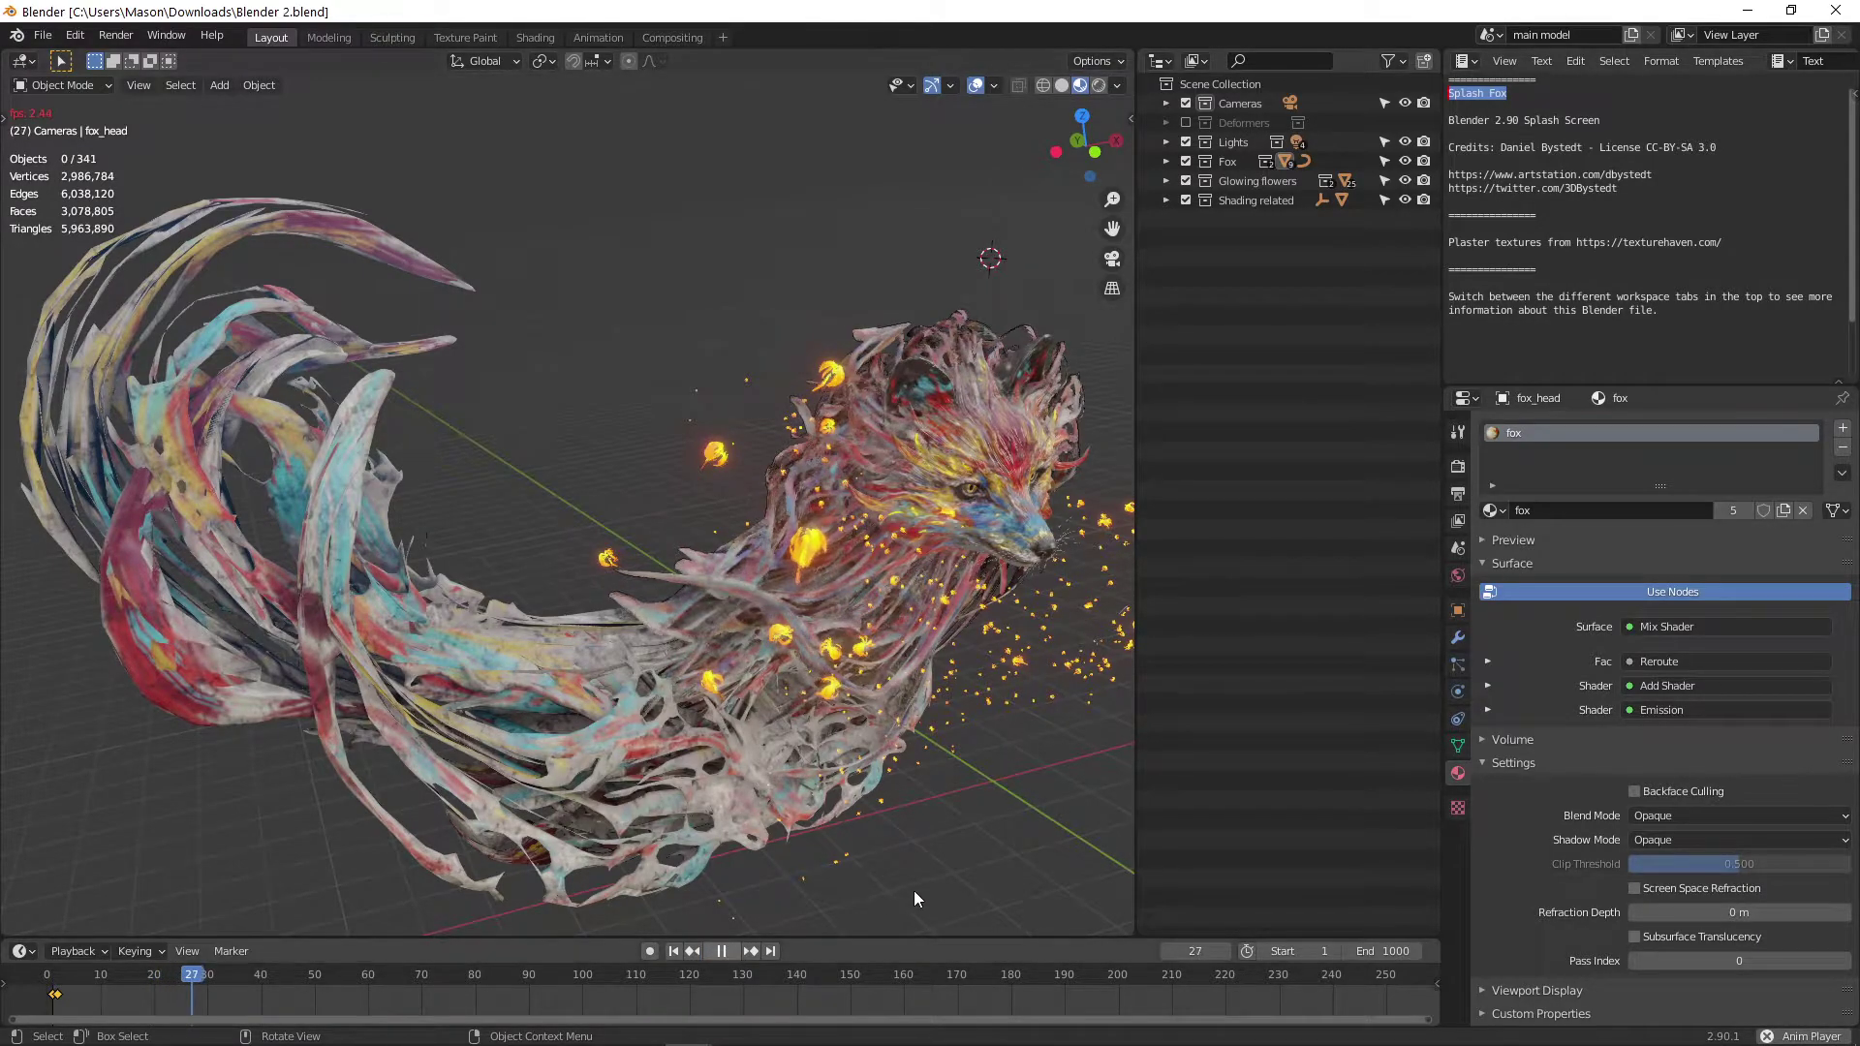
{"action": "middle_click_drag", "start_coordinate": [928, 746], "coordinate": [991, 725]}
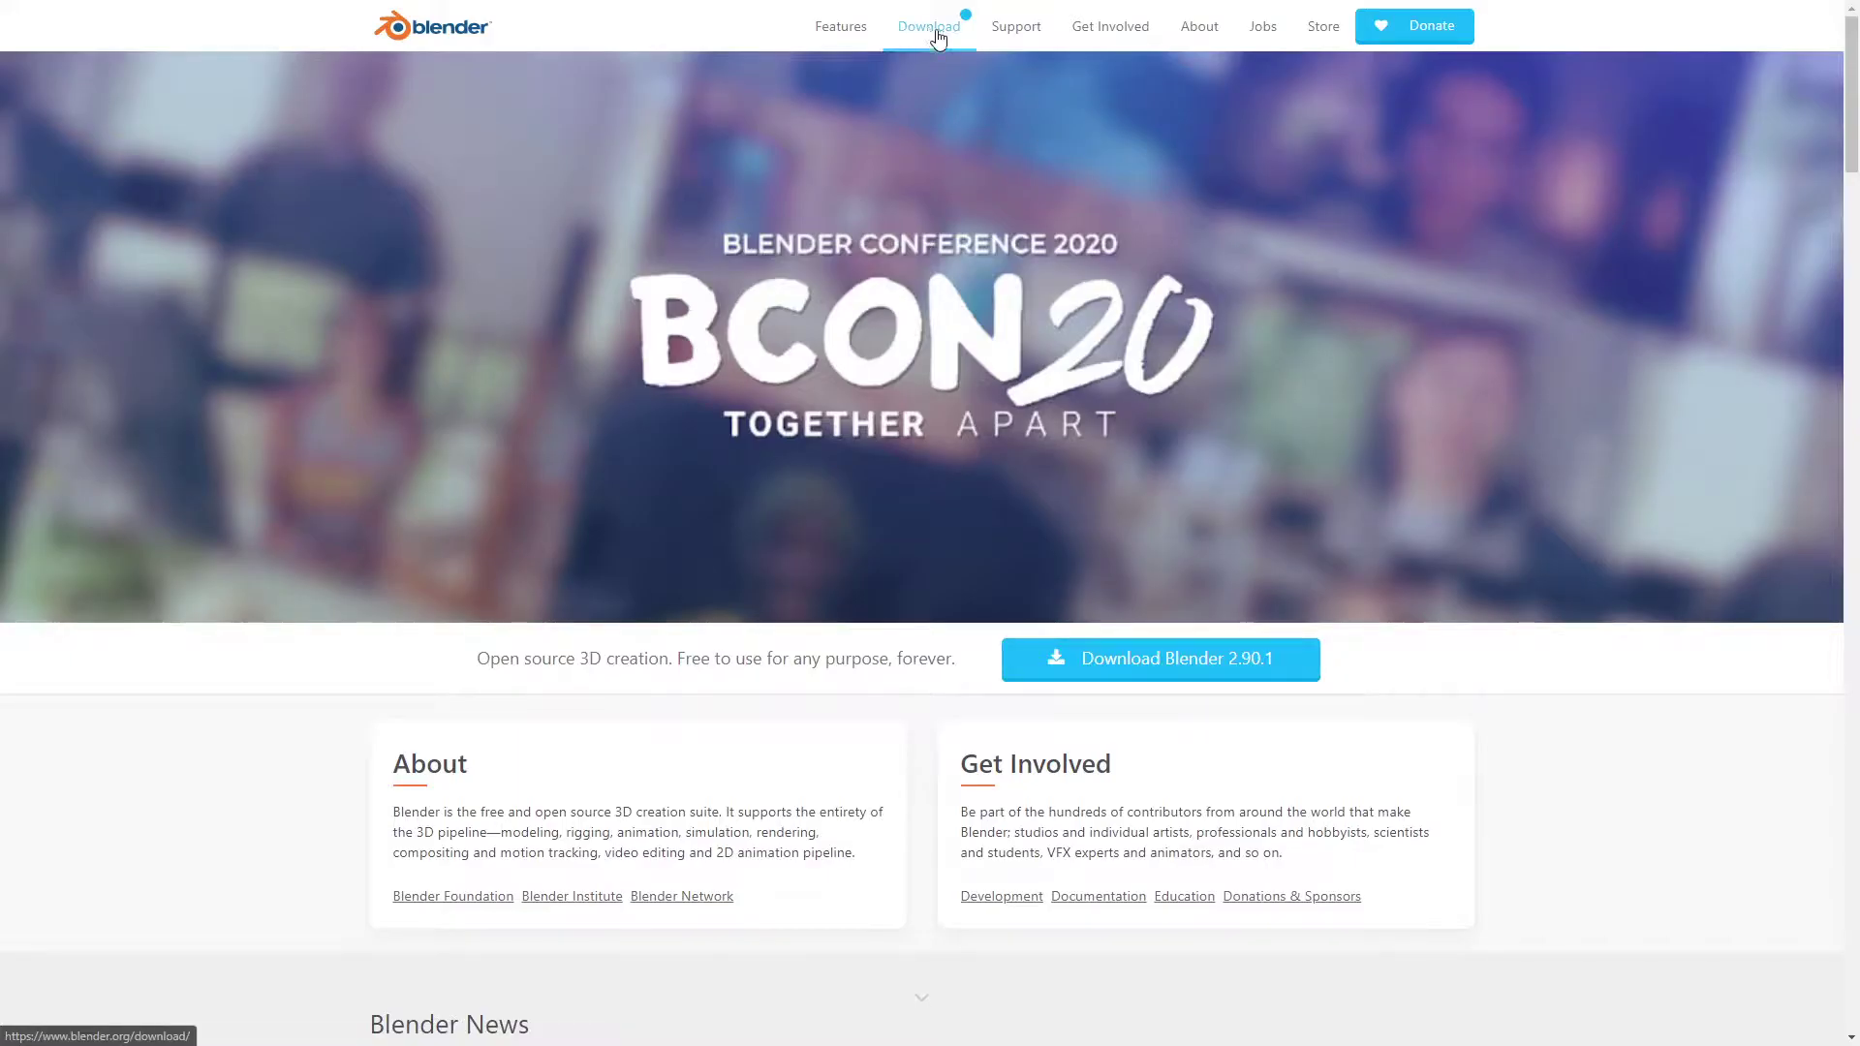
Download the Blender 2.90.1 Windows installer from the Blender website's download page
{"action": "left_click", "coordinate": [936, 31]}
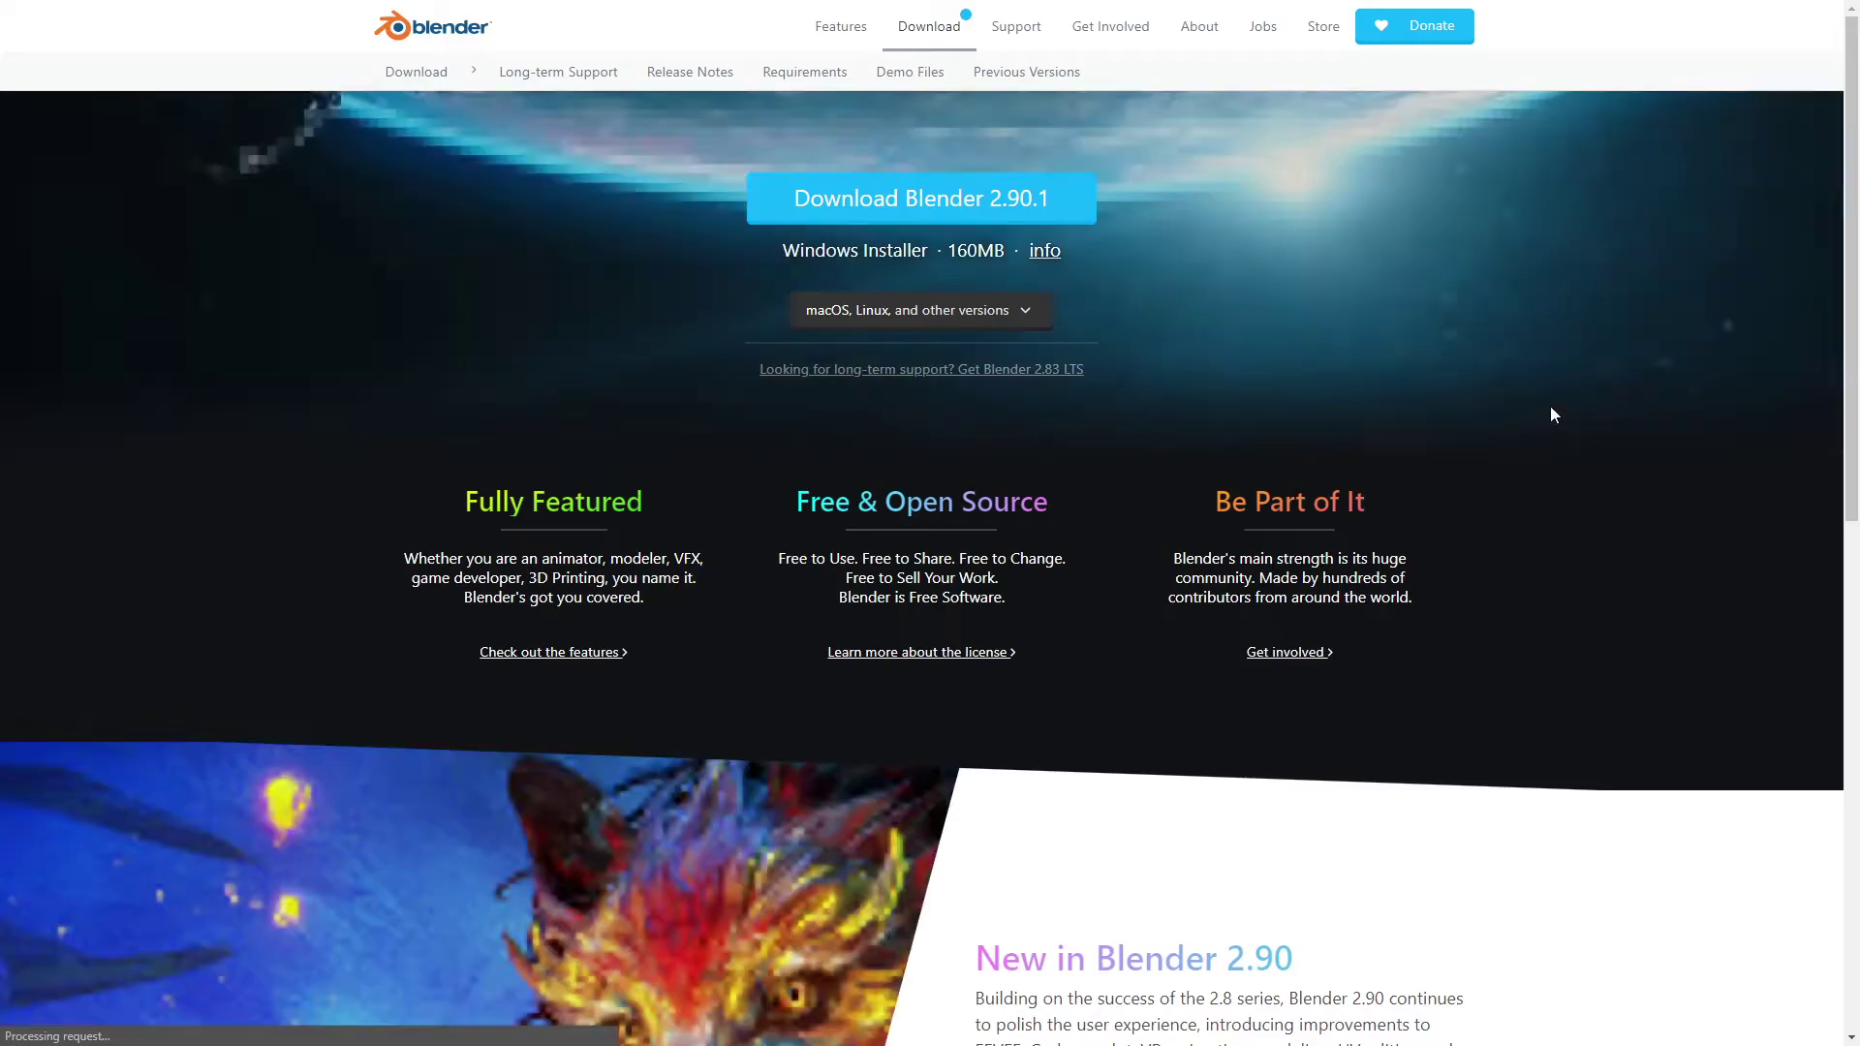
{"action": "left_click", "coordinate": [947, 209]}
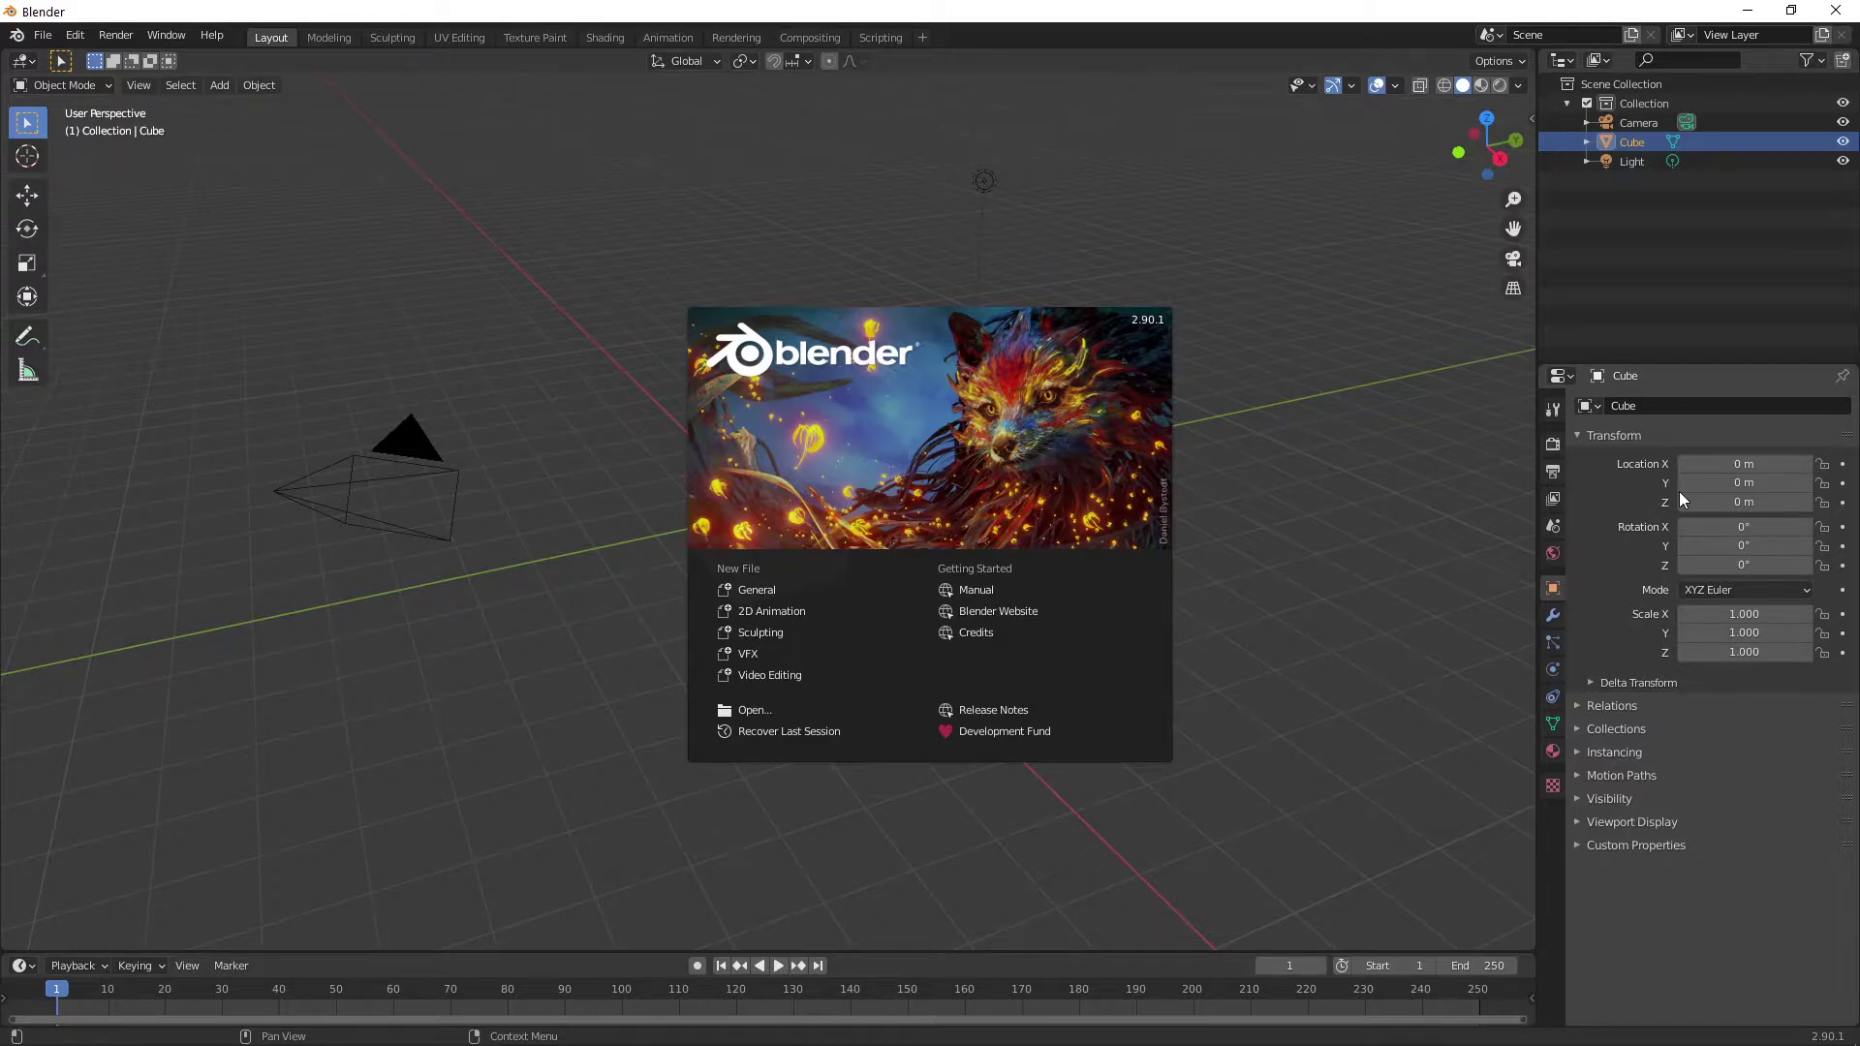
Switch to Blender, dismiss the splash screen and orbit the view around the default cube
{"action": "left_click", "coordinate": [1305, 515]}
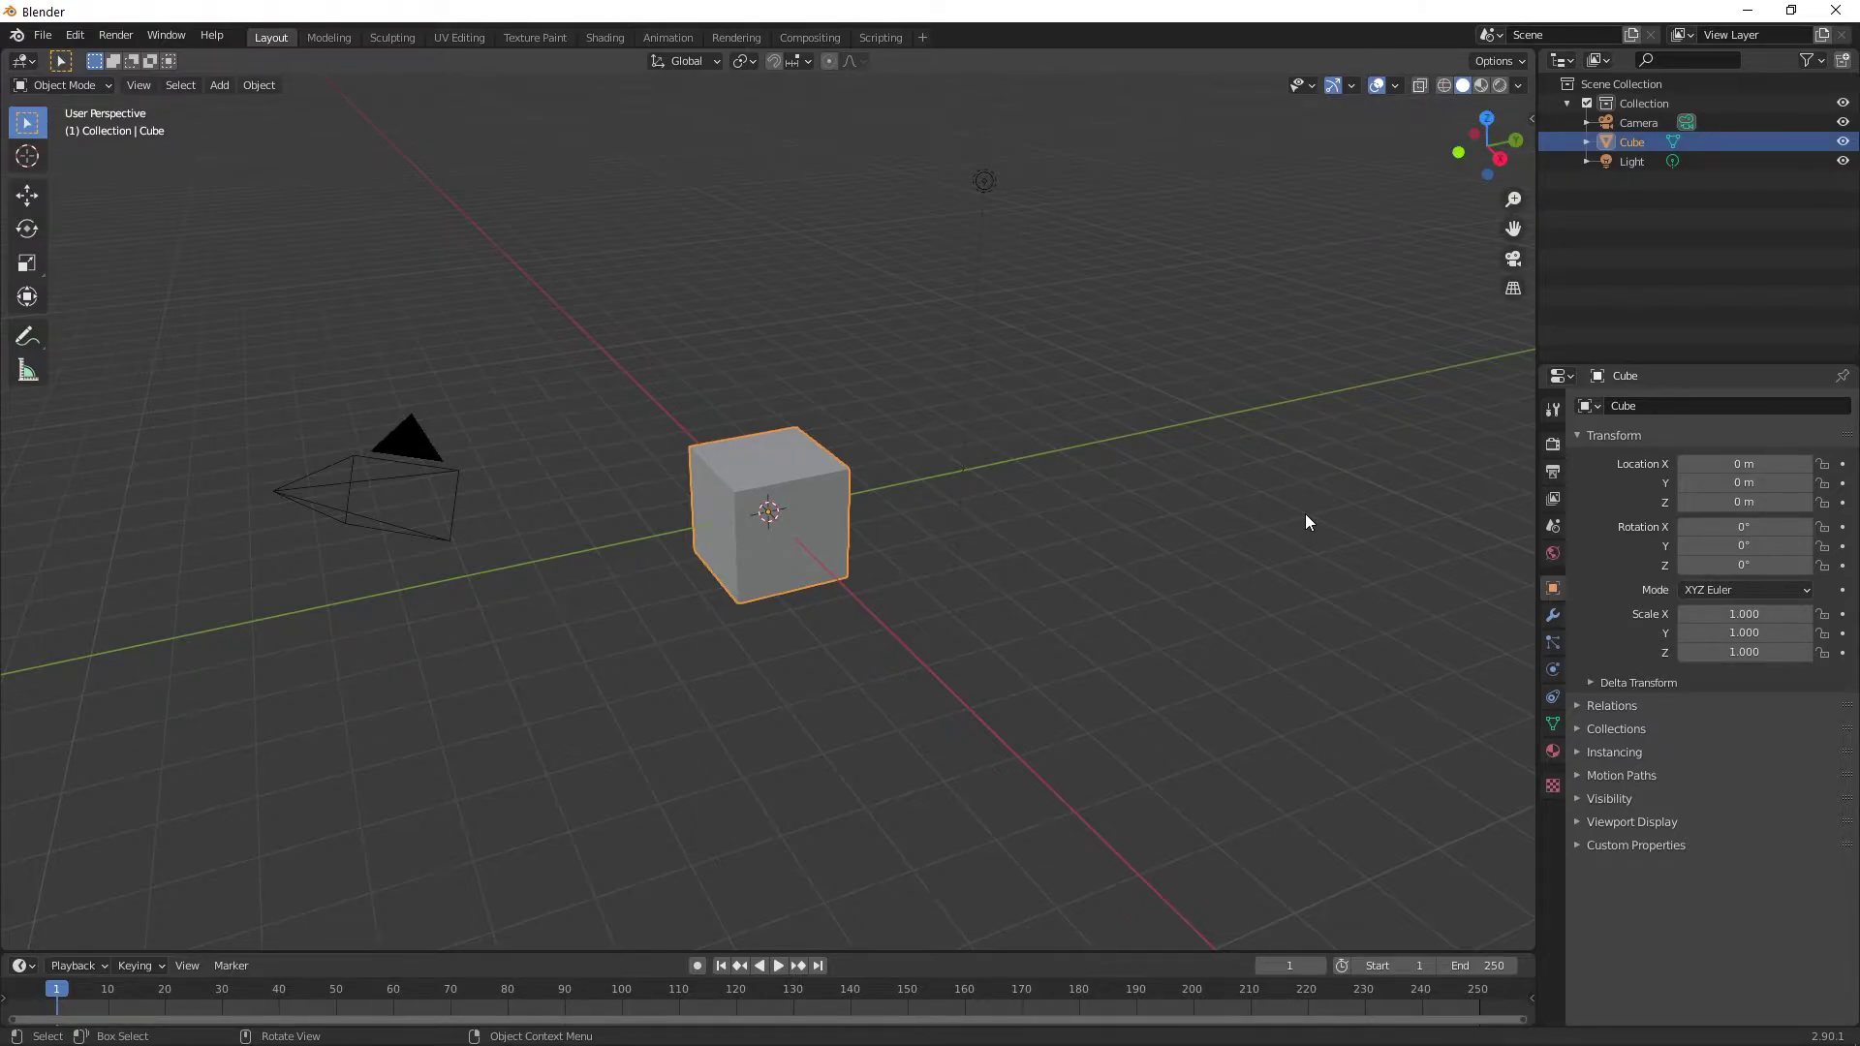
{"action": "middle_click_drag", "start_coordinate": [1043, 446], "coordinate": [941, 492]}
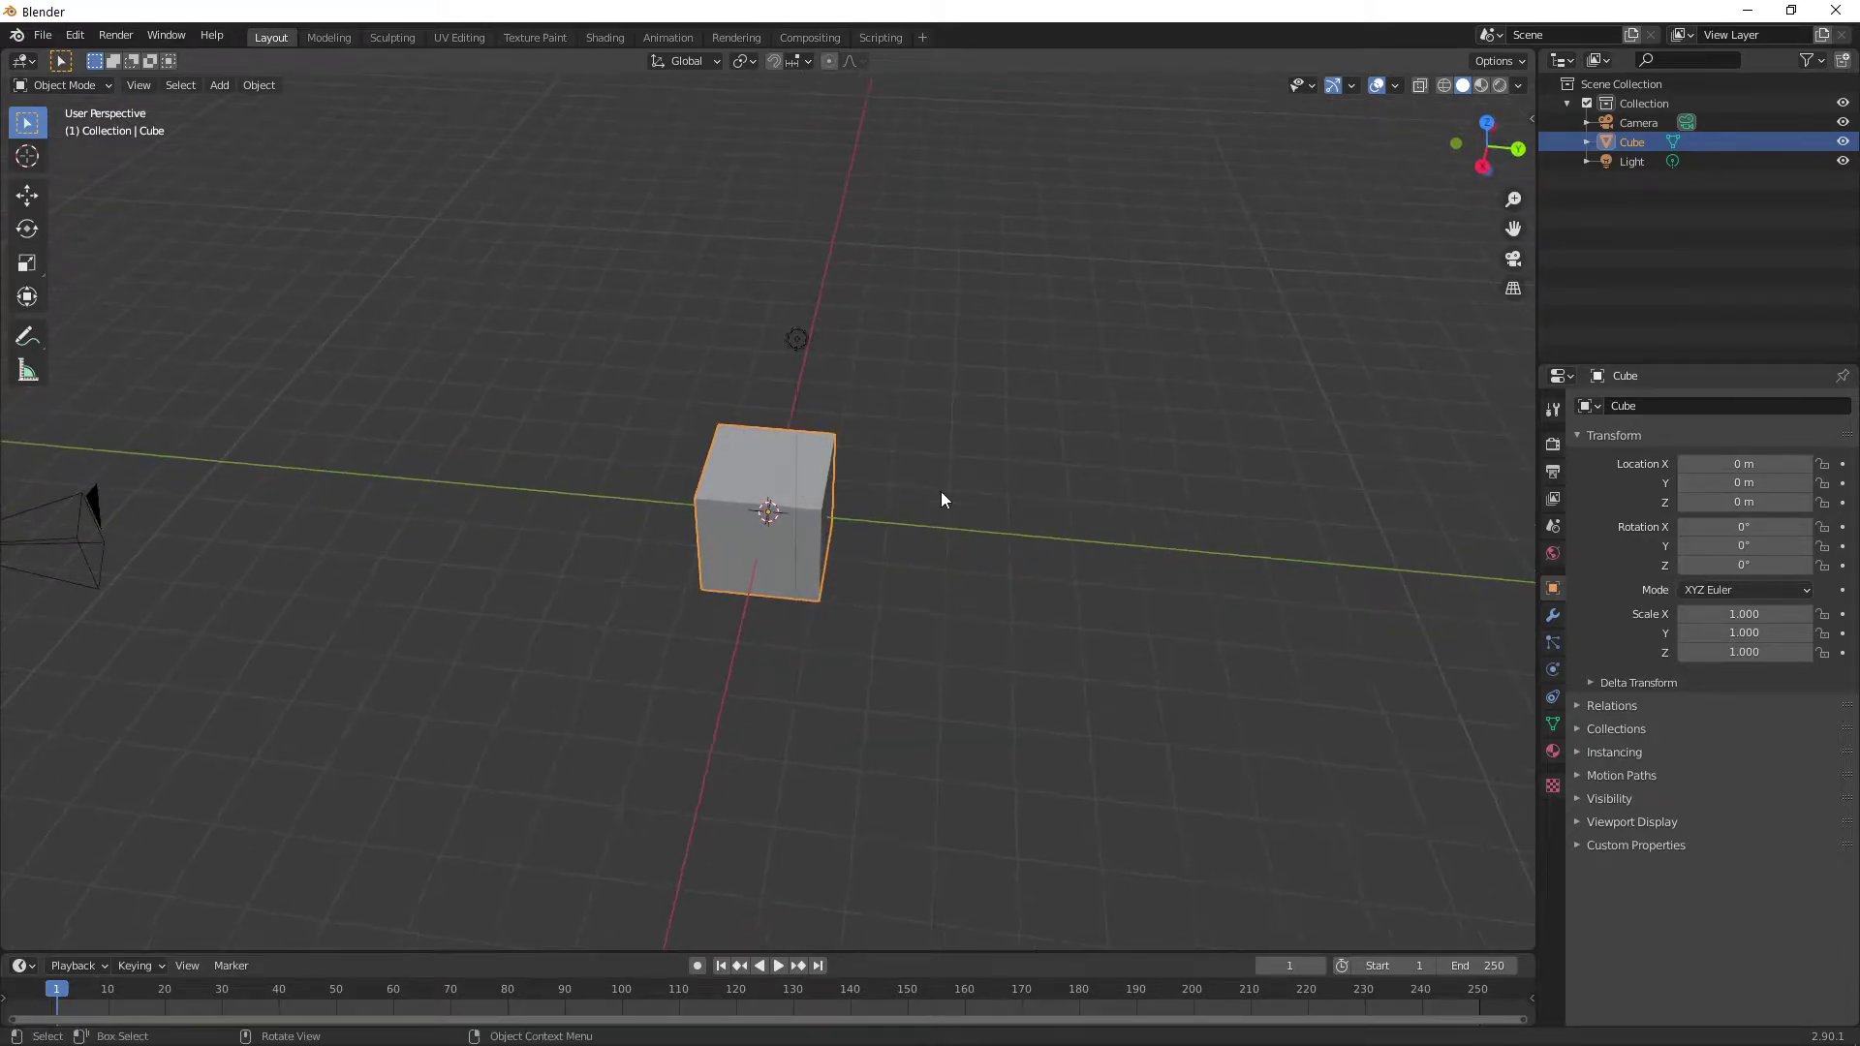
Turn Emulate 3 Button Mouse on and back off in the input preferences, and close the preferences
{"action": "left_click", "coordinate": [74, 35]}
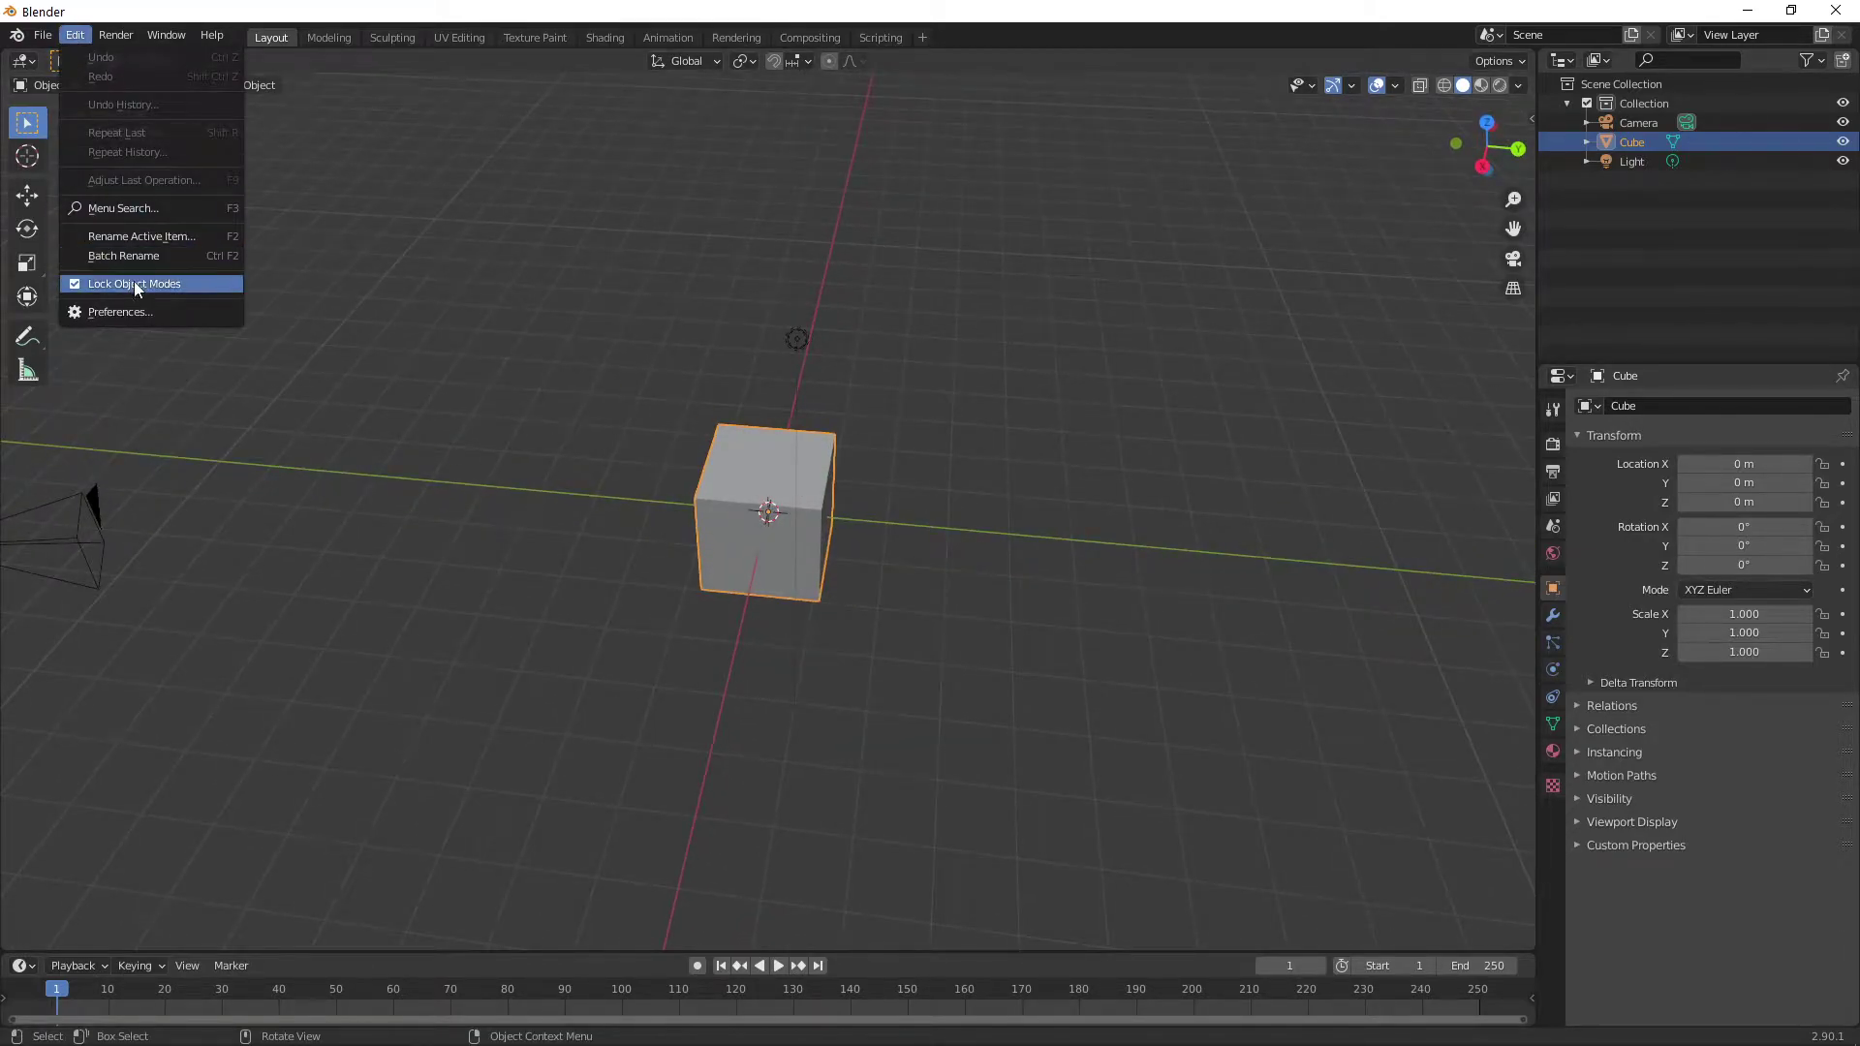
{"action": "left_click", "coordinate": [118, 311]}
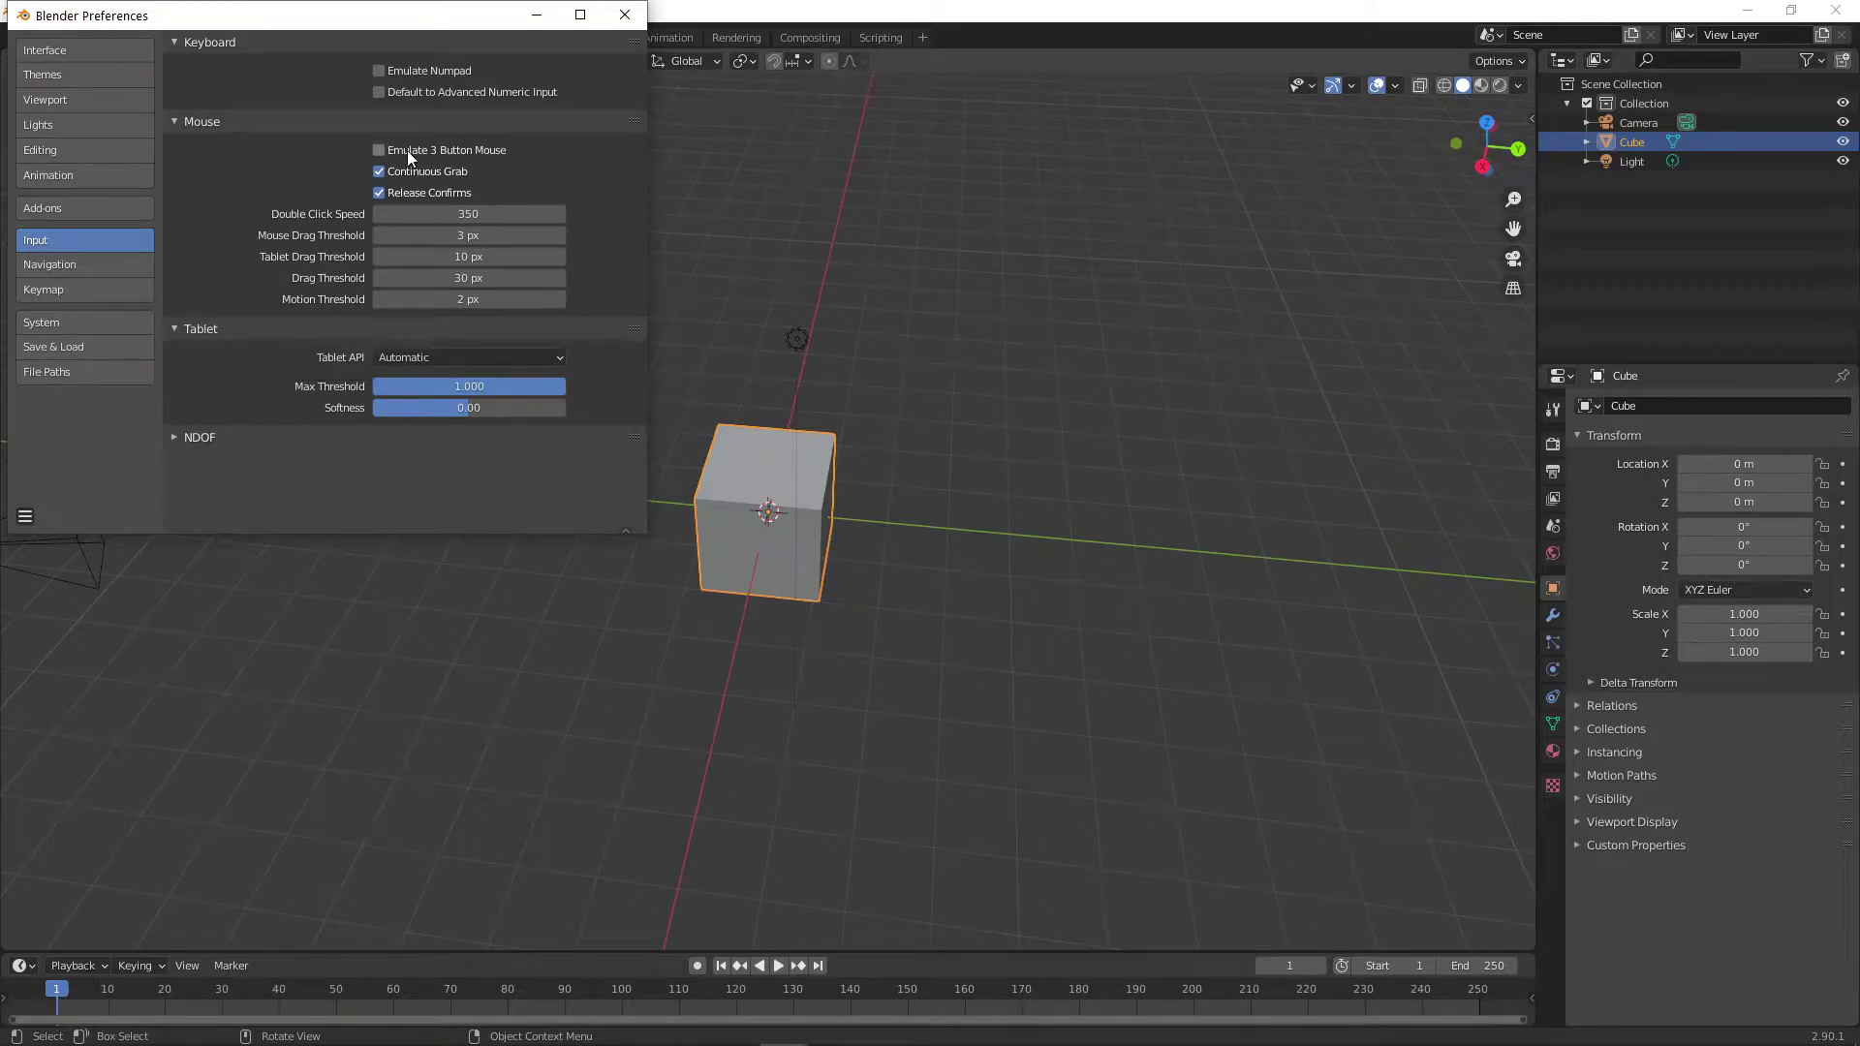
{"action": "left_click", "coordinate": [379, 150]}
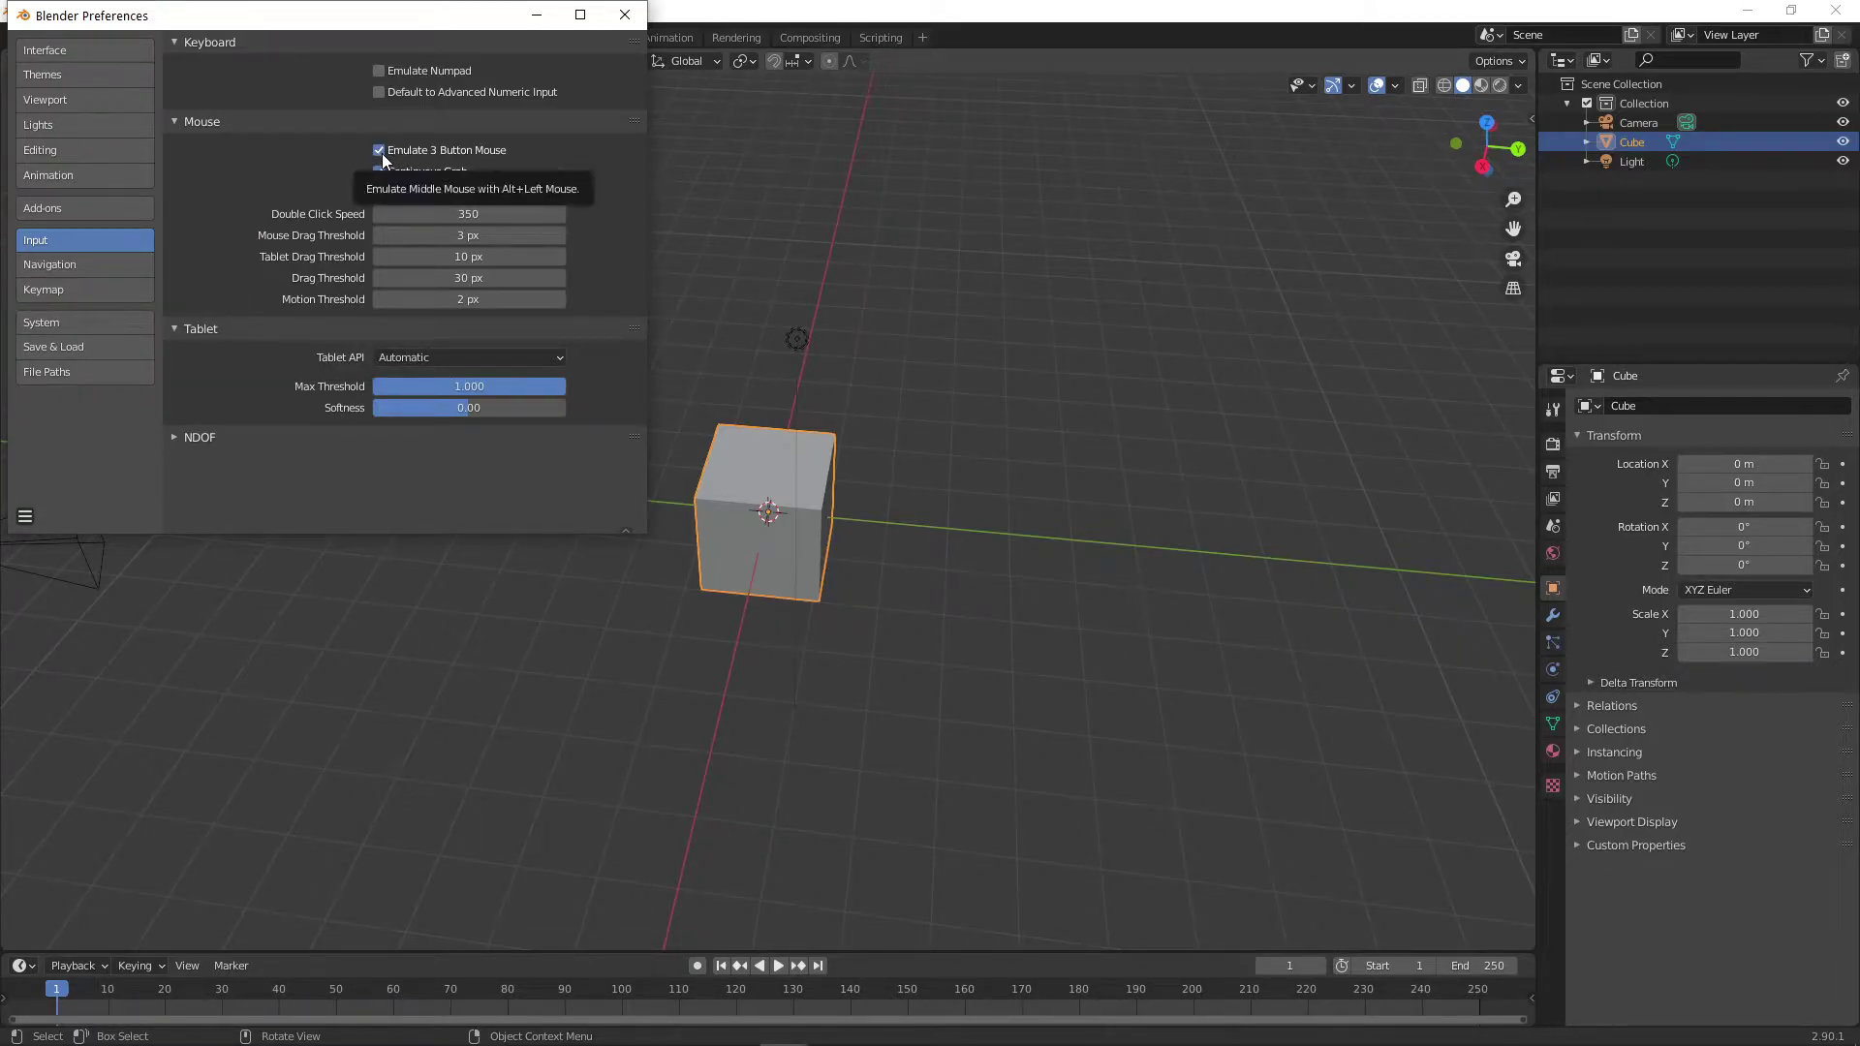
{"action": "left_click", "coordinate": [379, 153]}
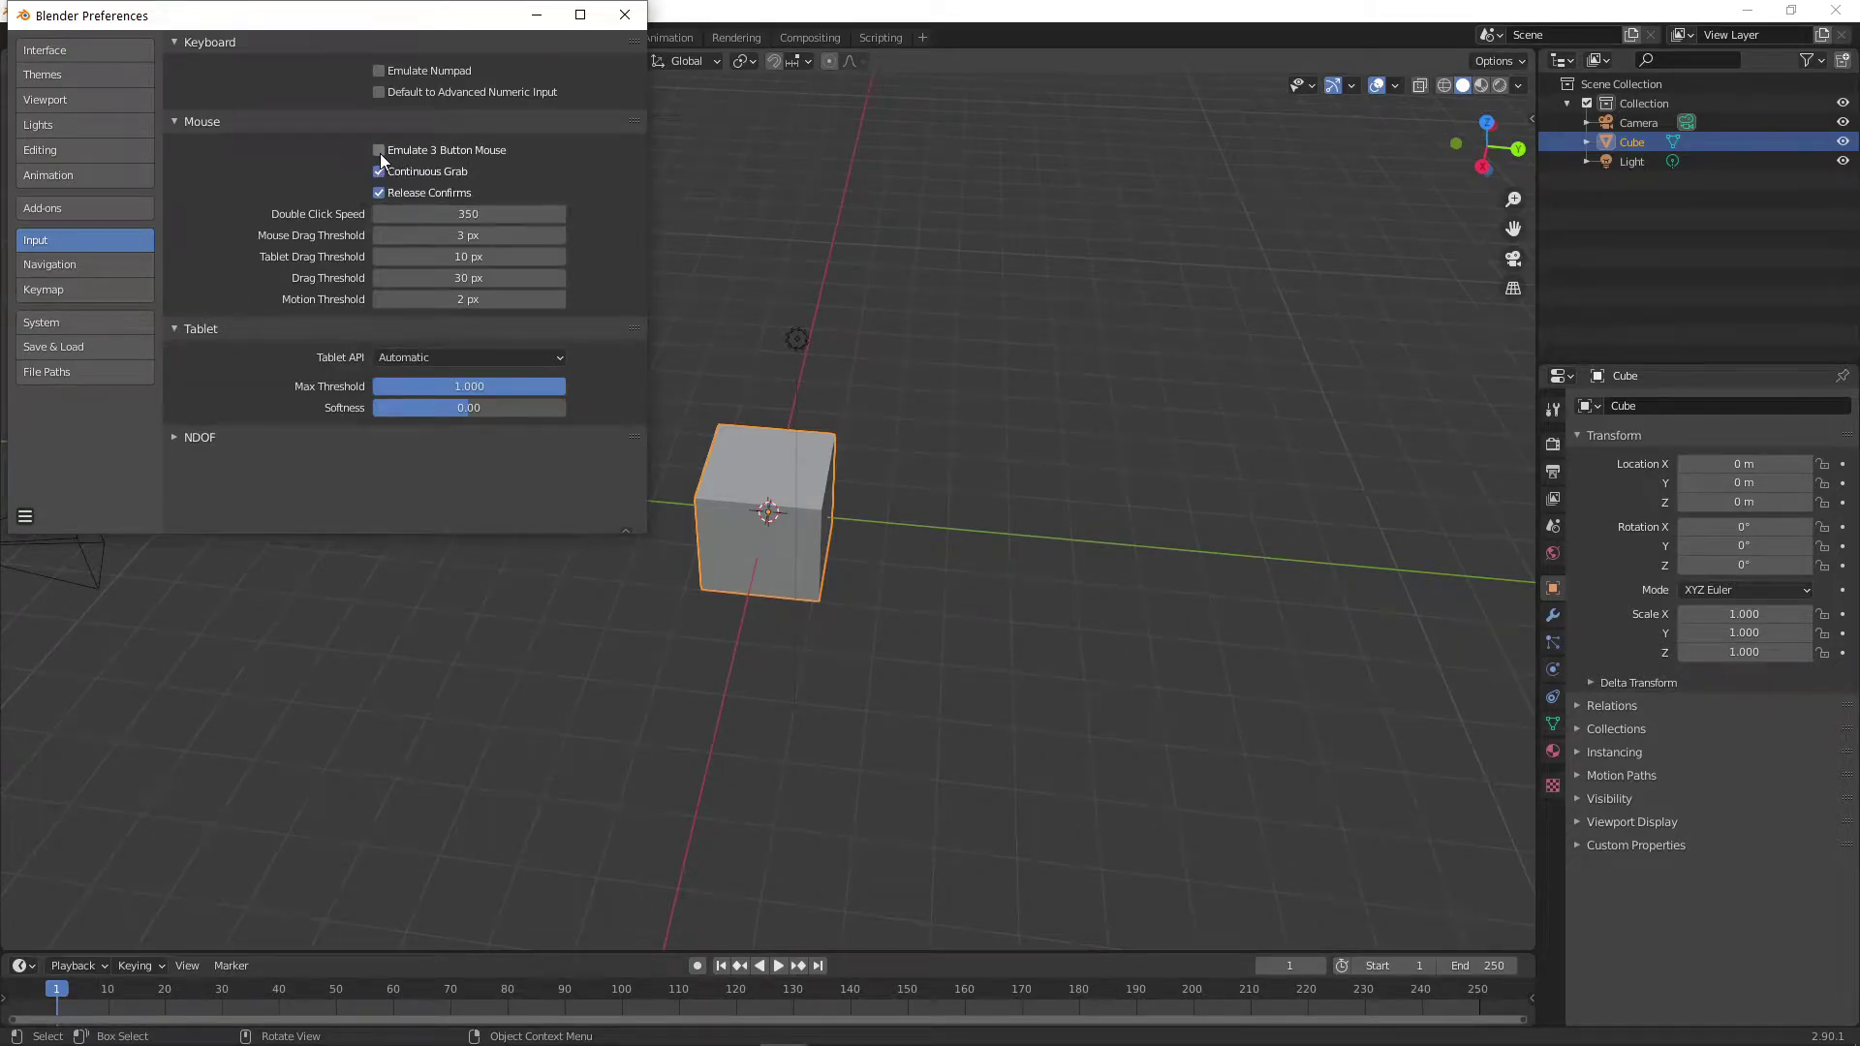
{"action": "left_click", "coordinate": [629, 26]}
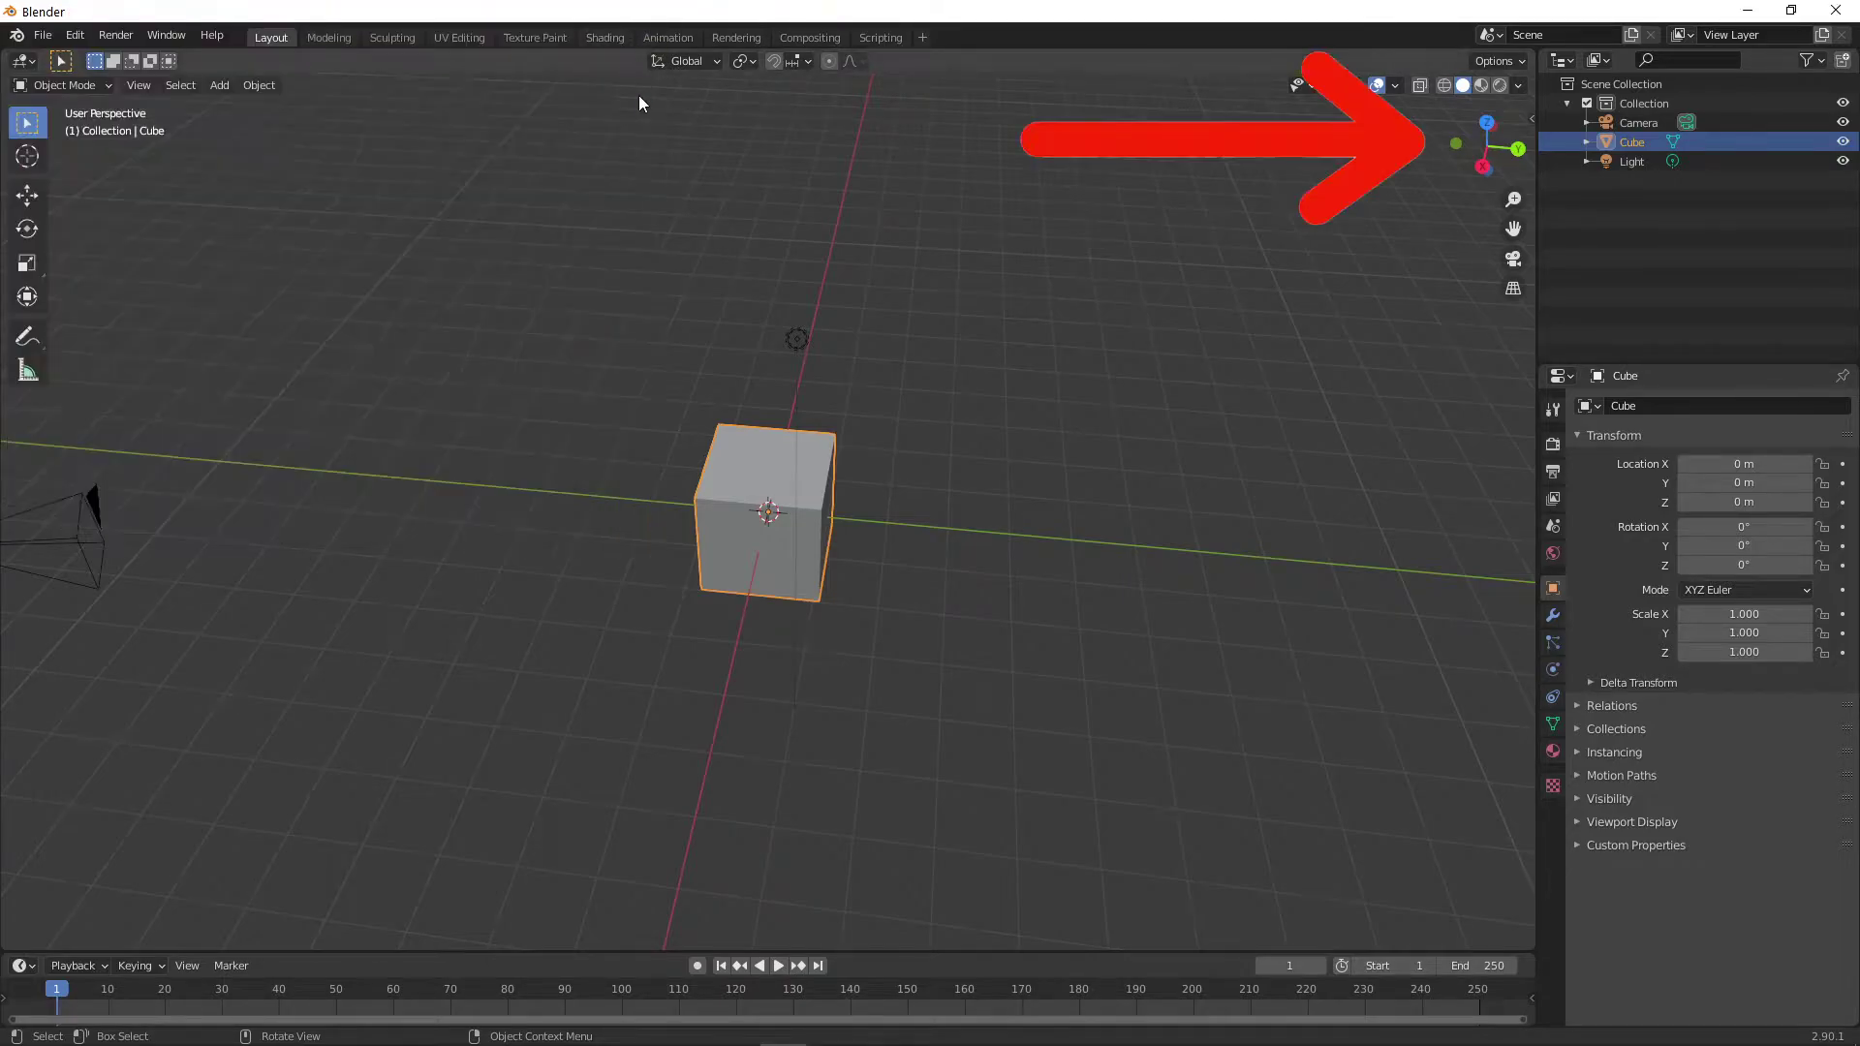
Examine the default cube by orbiting around it, zooming in and out, and panning the view
{"action": "left_click_drag", "start_coordinate": [1487, 146], "coordinate": [1126, 619]}
{"action": "scroll", "coordinate": [1125, 612], "scroll_direction": "up", "scroll_amount": 8}
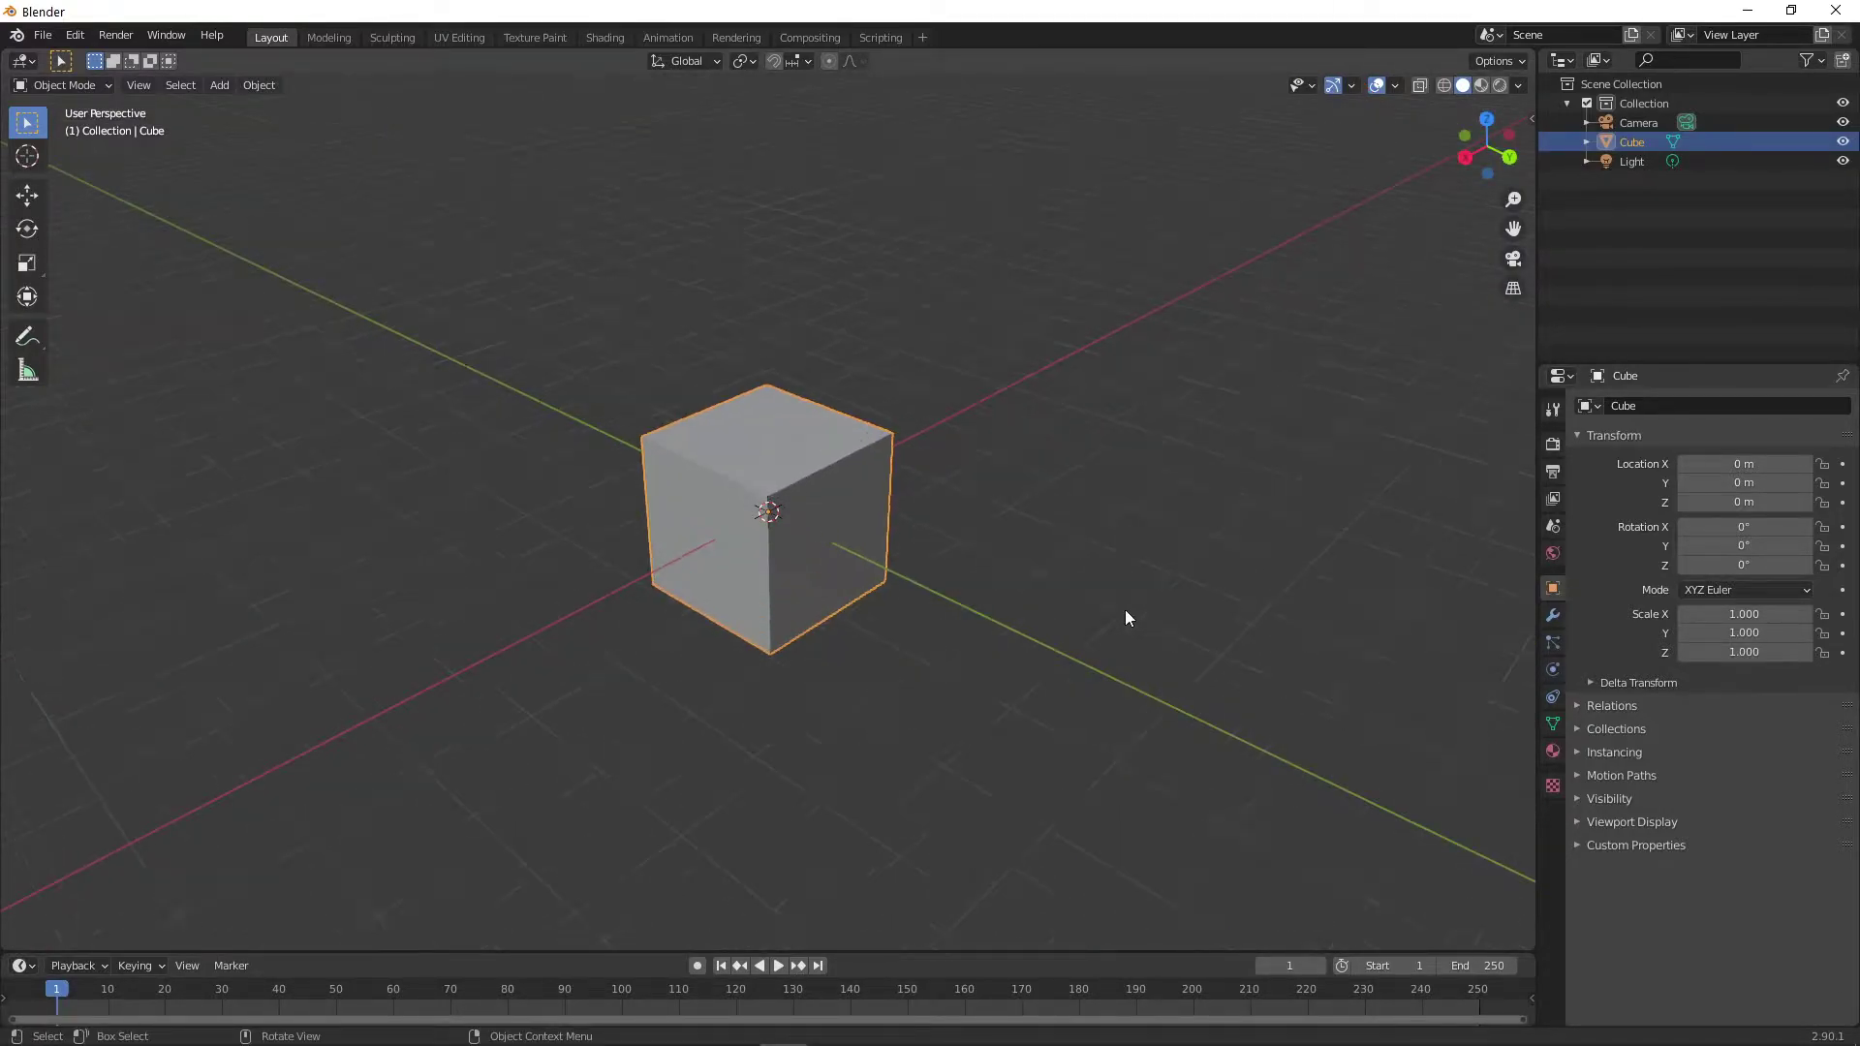
{"action": "scroll", "coordinate": [1127, 604], "scroll_direction": "down", "scroll_amount": 8}
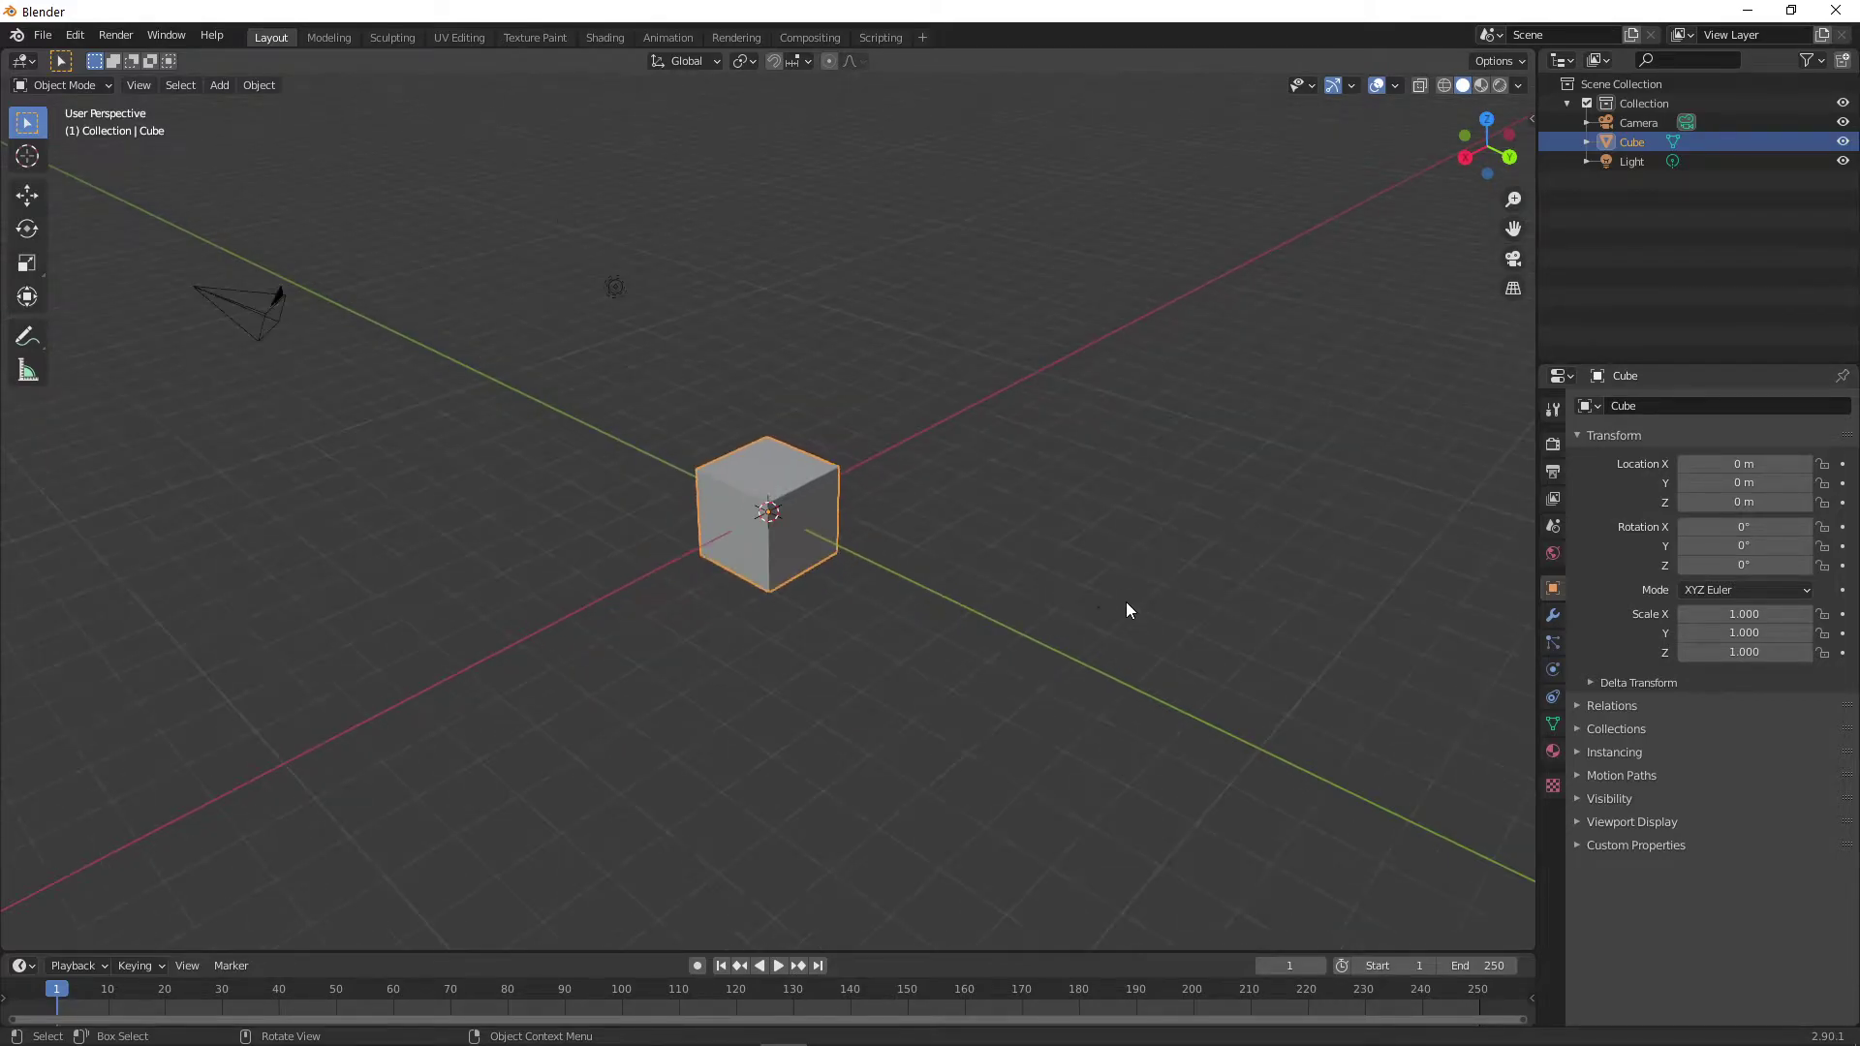
{"action": "scroll", "coordinate": [1126, 611], "scroll_direction": "up", "scroll_amount": 4}
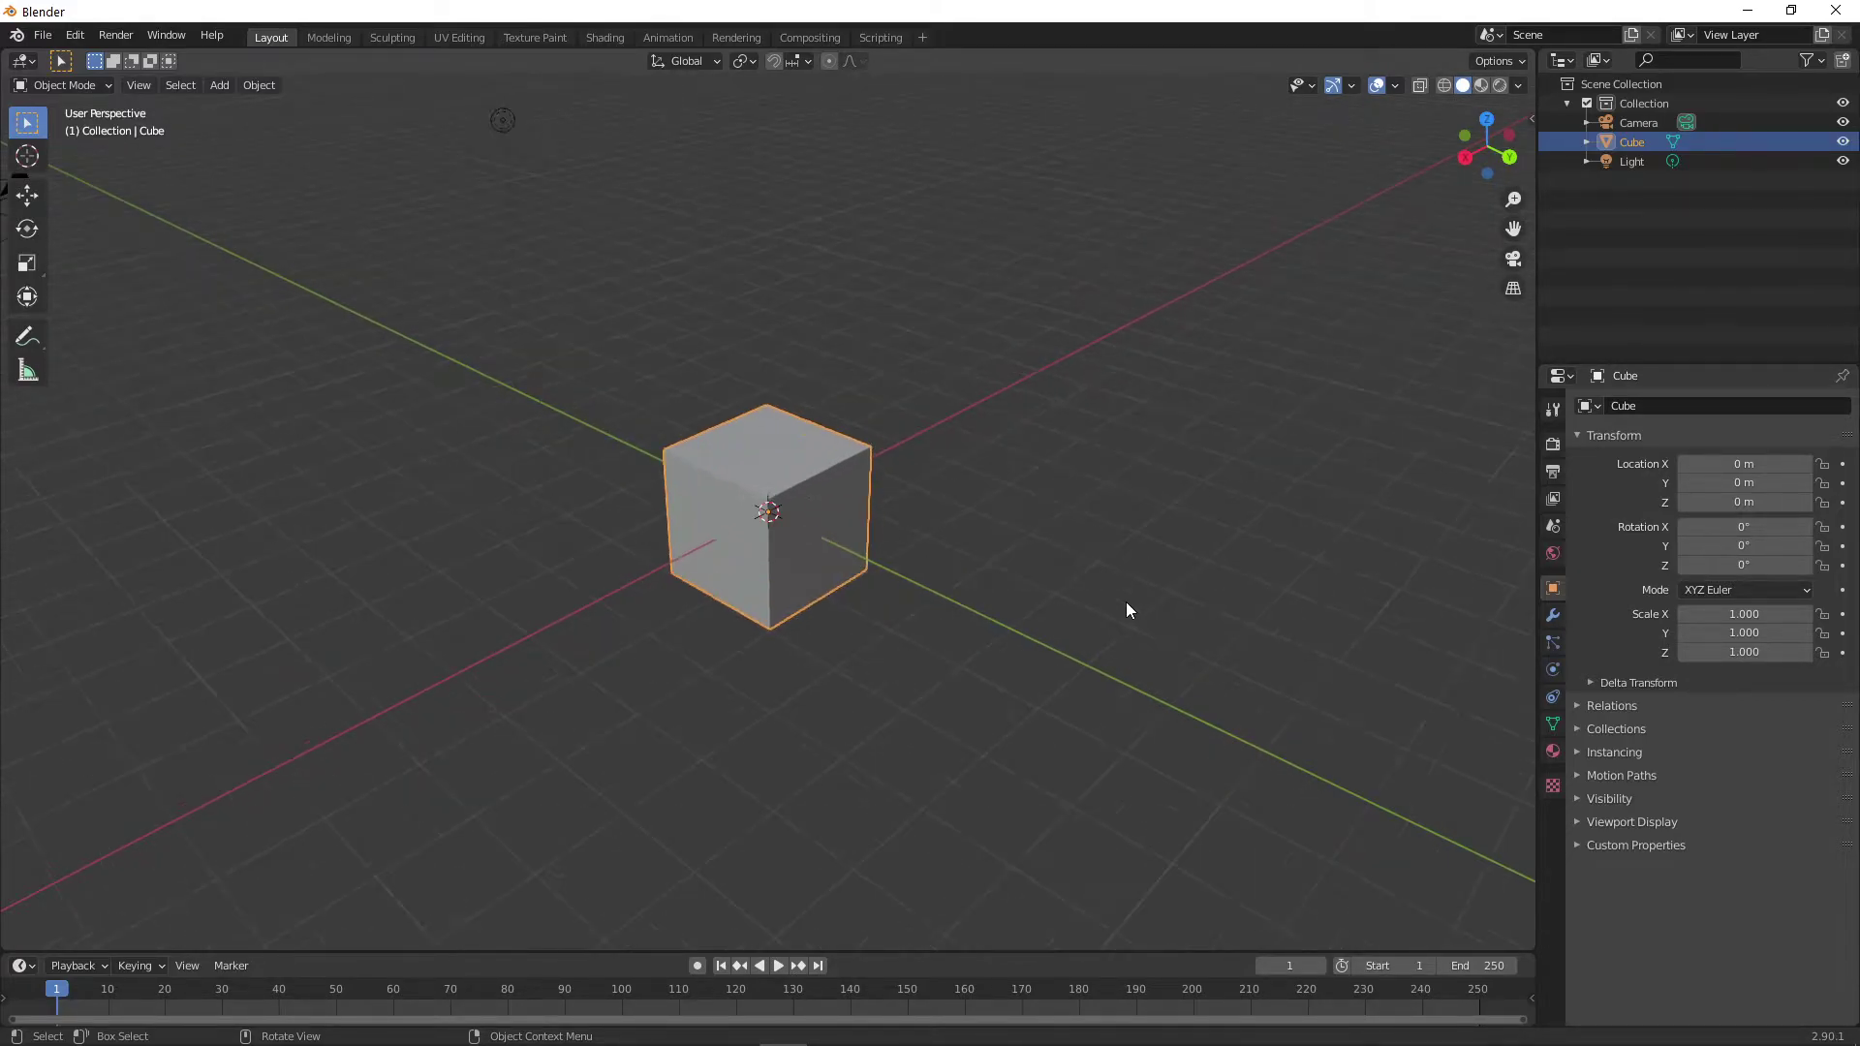
{"action": "scroll", "coordinate": [1126, 610], "scroll_direction": "down", "scroll_amount": 5}
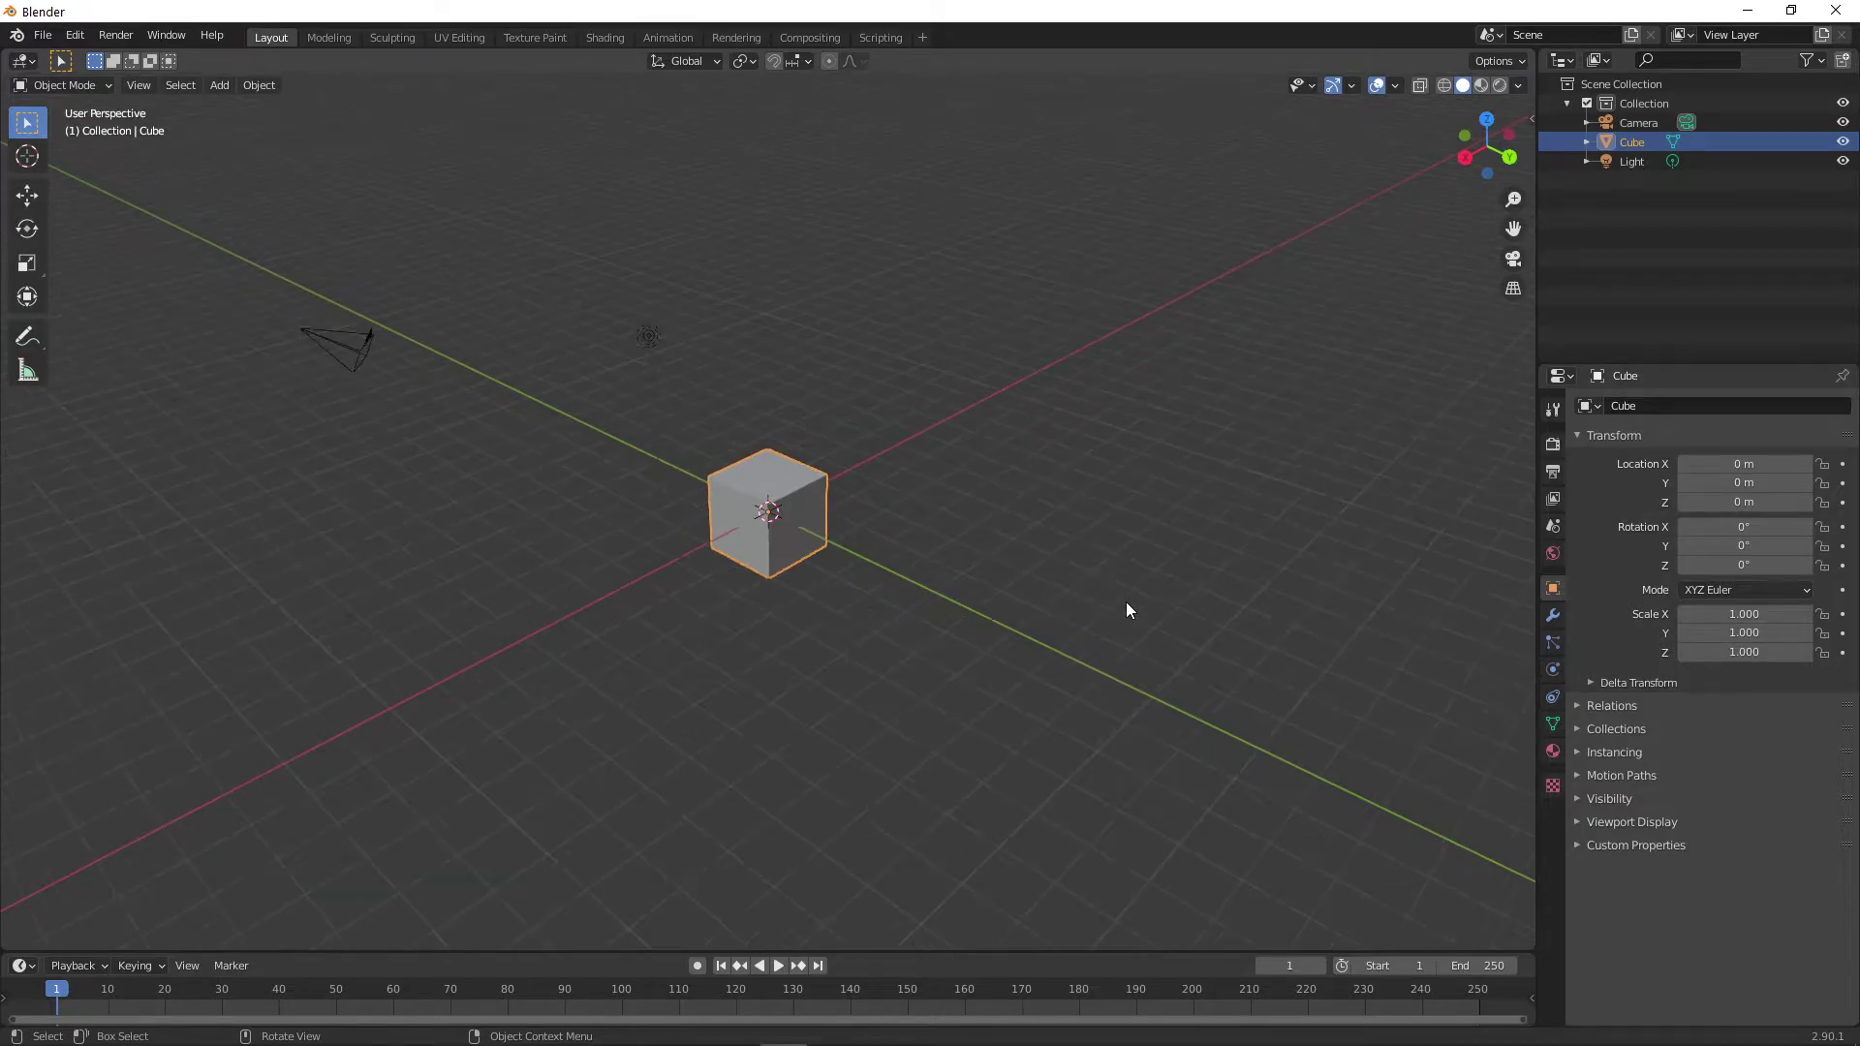
{"action": "scroll", "coordinate": [1127, 610], "scroll_direction": "up", "scroll_amount": 2}
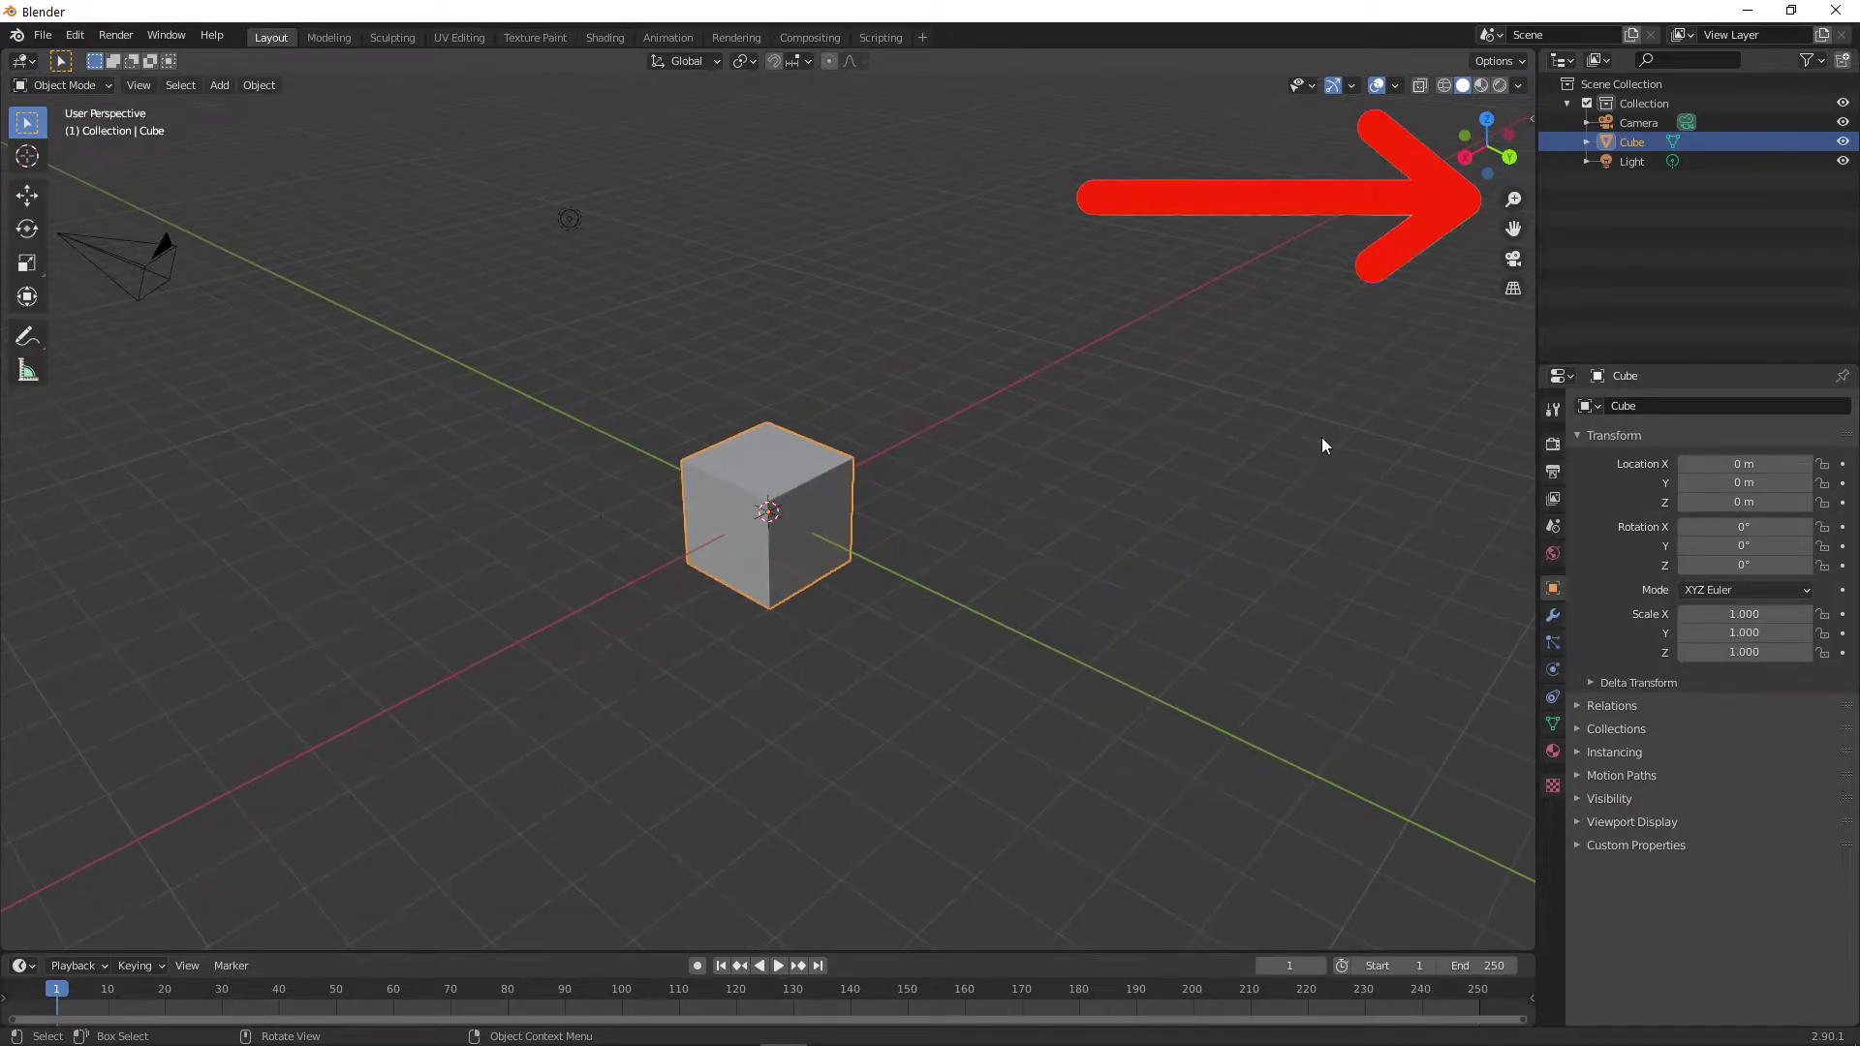
{"action": "mouse_move", "coordinate": [1513, 198]}
{"action": "left_mouse_down"}
{"action": "mouse_move", "coordinate": [1513, 159]}
{"action": "mouse_move", "coordinate": [1513, 189]}
{"action": "left_mouse_up"}
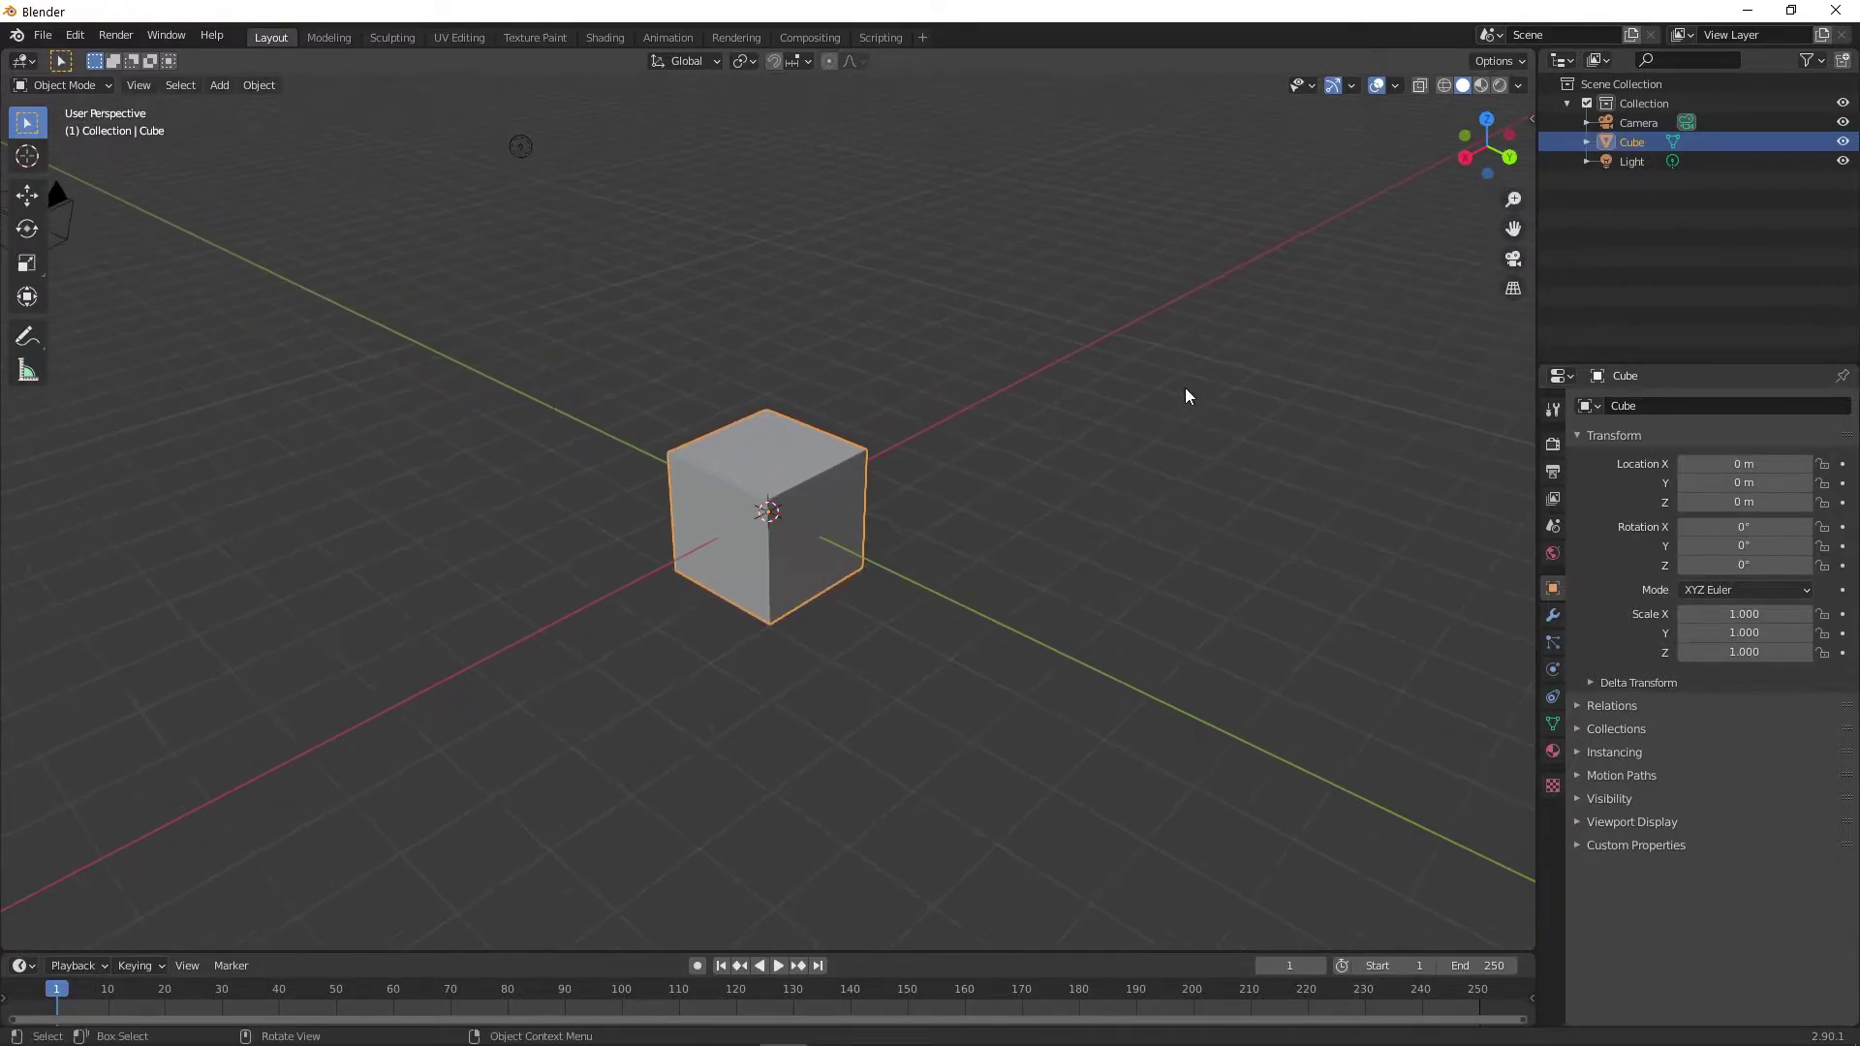
{"action": "middle_click_drag", "start_coordinate": [1026, 469], "coordinate": [1077, 423]}
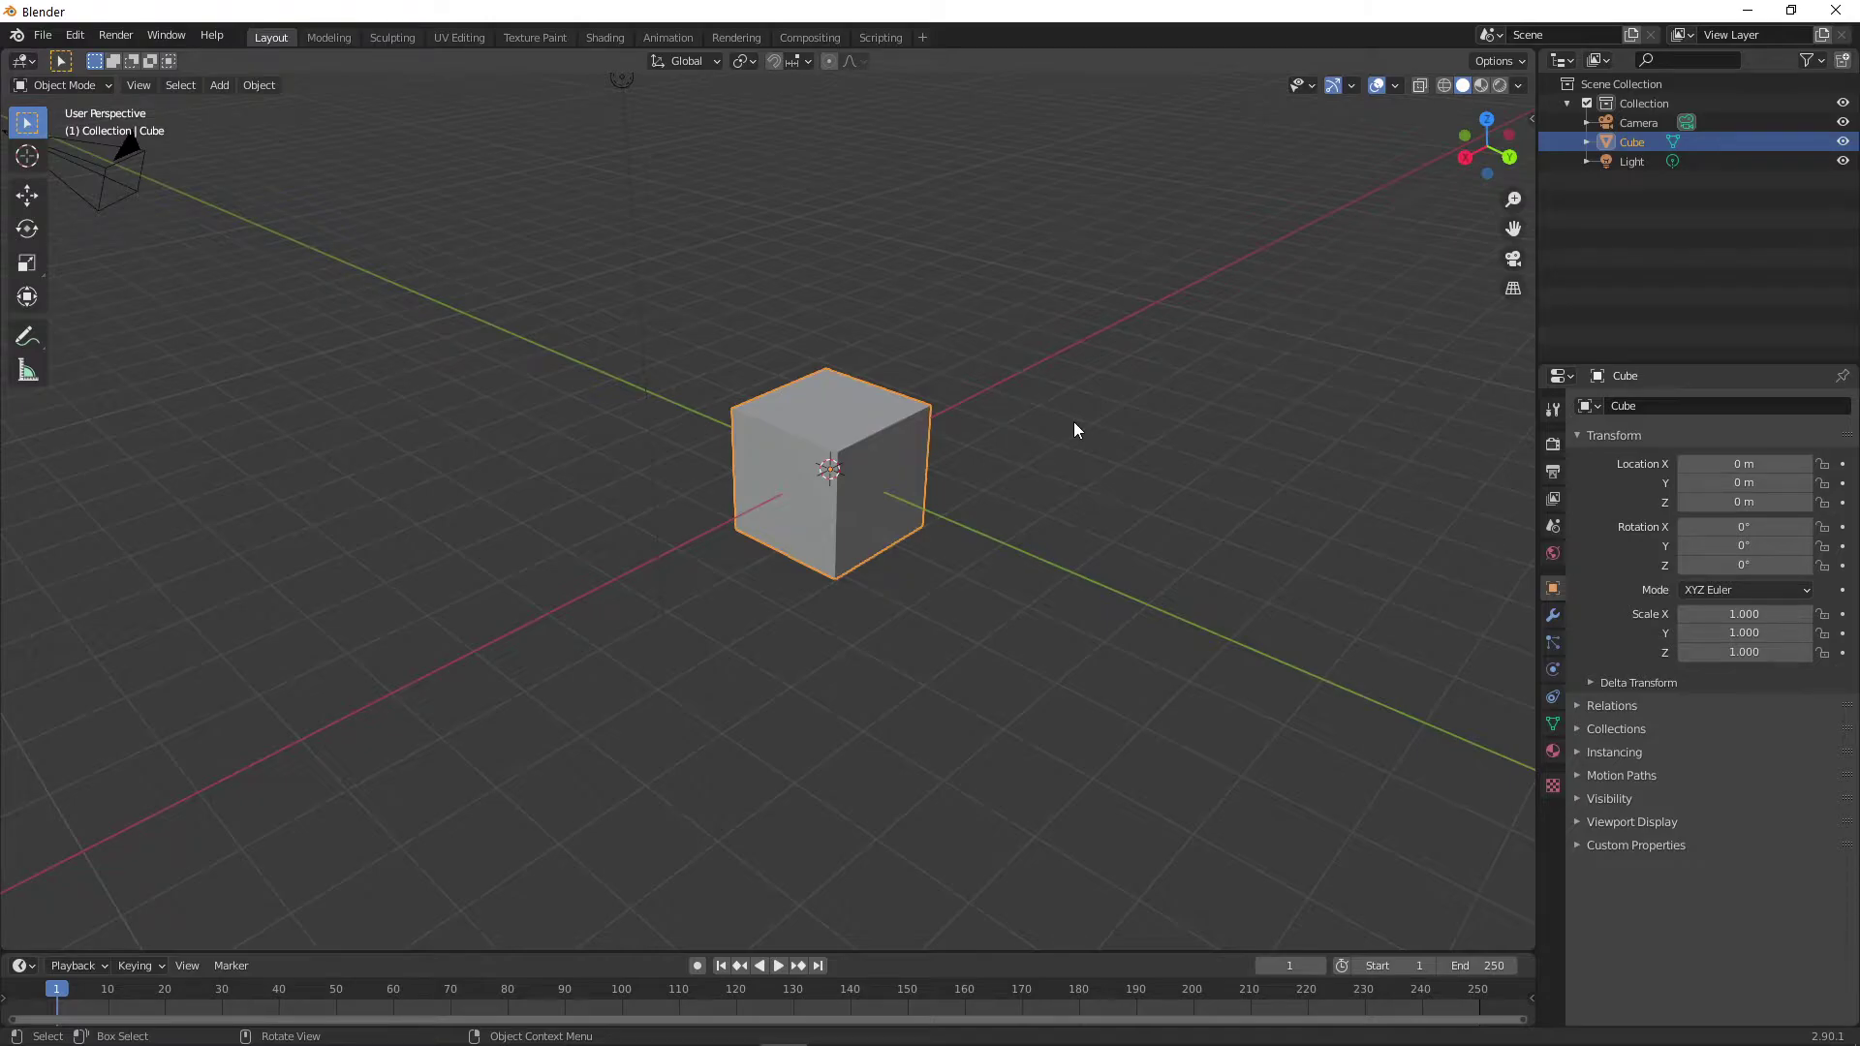
{"action": "mouse_move", "coordinate": [1513, 228]}
{"action": "left_mouse_down"}
{"action": "mouse_move", "coordinate": [1501, 215]}
{"action": "mouse_move", "coordinate": [1452, 248]}
{"action": "mouse_move", "coordinate": [1410, 223]}
{"action": "mouse_move", "coordinate": [1508, 73]}
{"action": "mouse_move", "coordinate": [1464, 365]}
{"action": "mouse_move", "coordinate": [1472, 253]}
{"action": "mouse_move", "coordinate": [1493, 247]}
{"action": "left_mouse_up"}
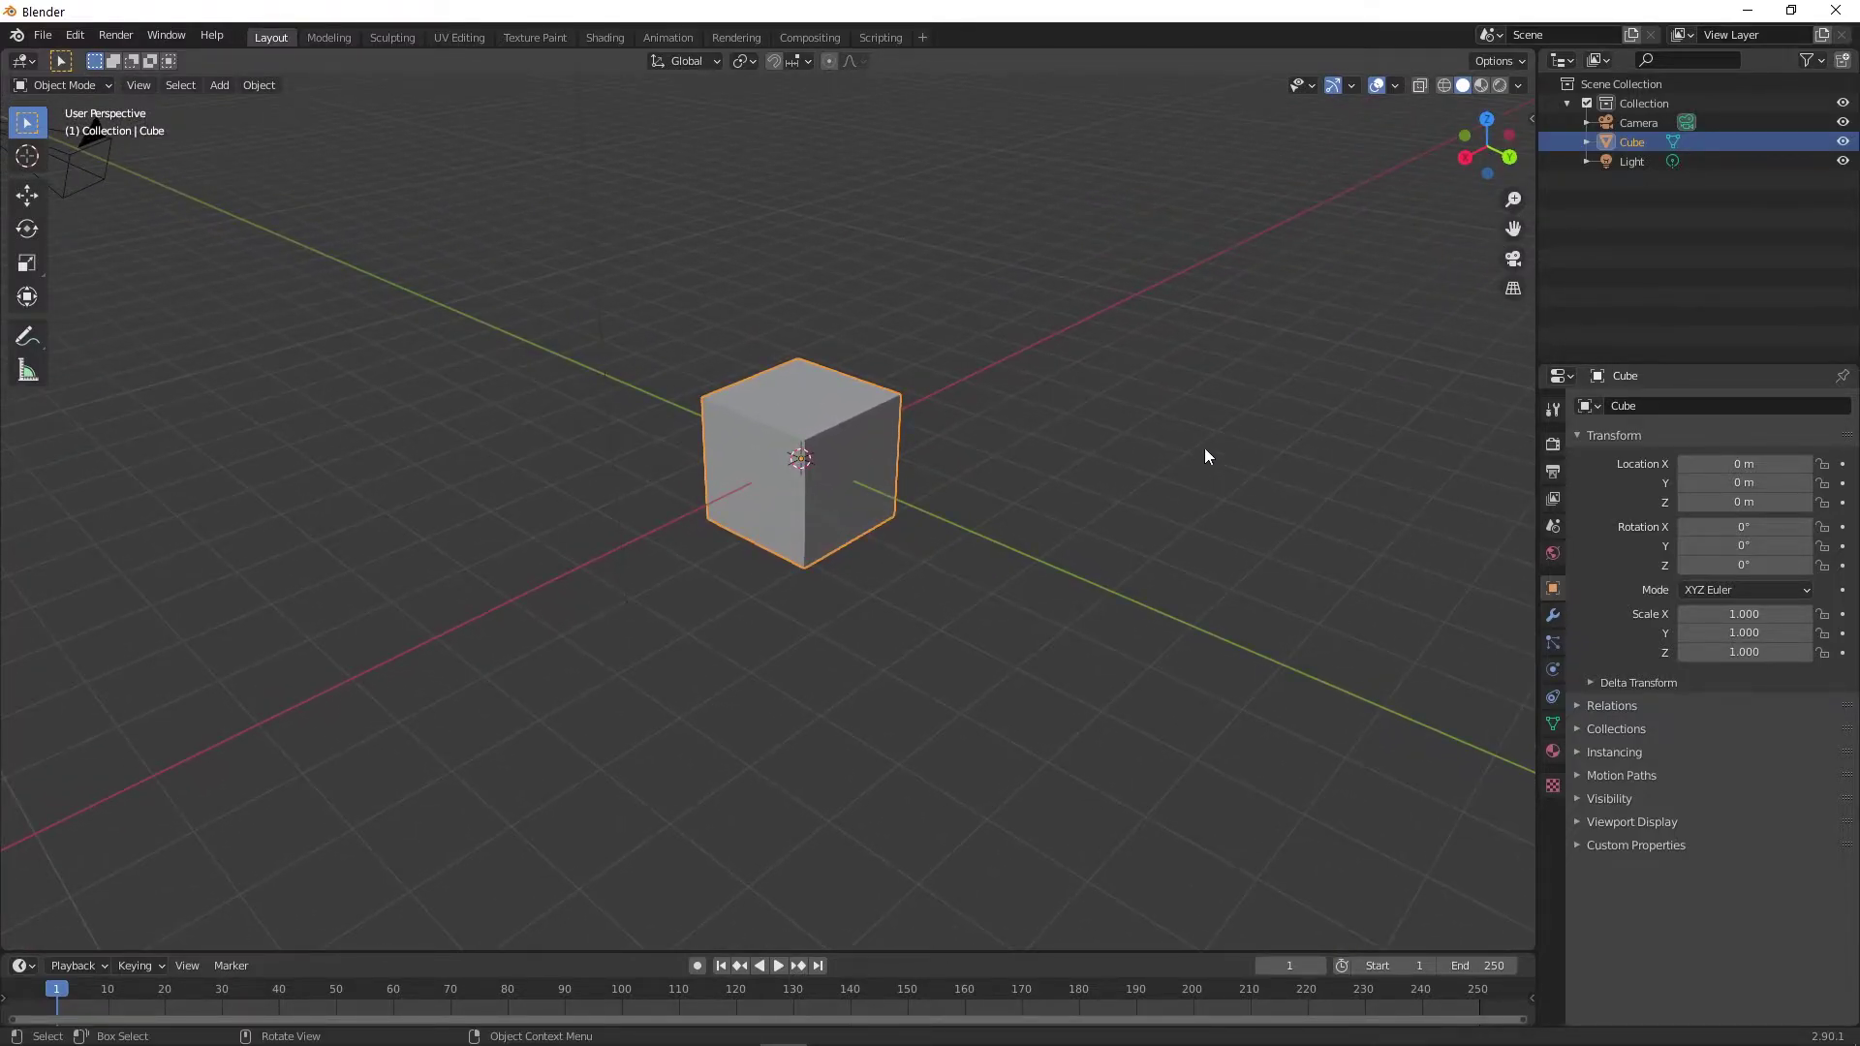
Compare the cube in orthographic and perspective projection, ending in the perspective view
{"action": "left_click", "coordinate": [1513, 288]}
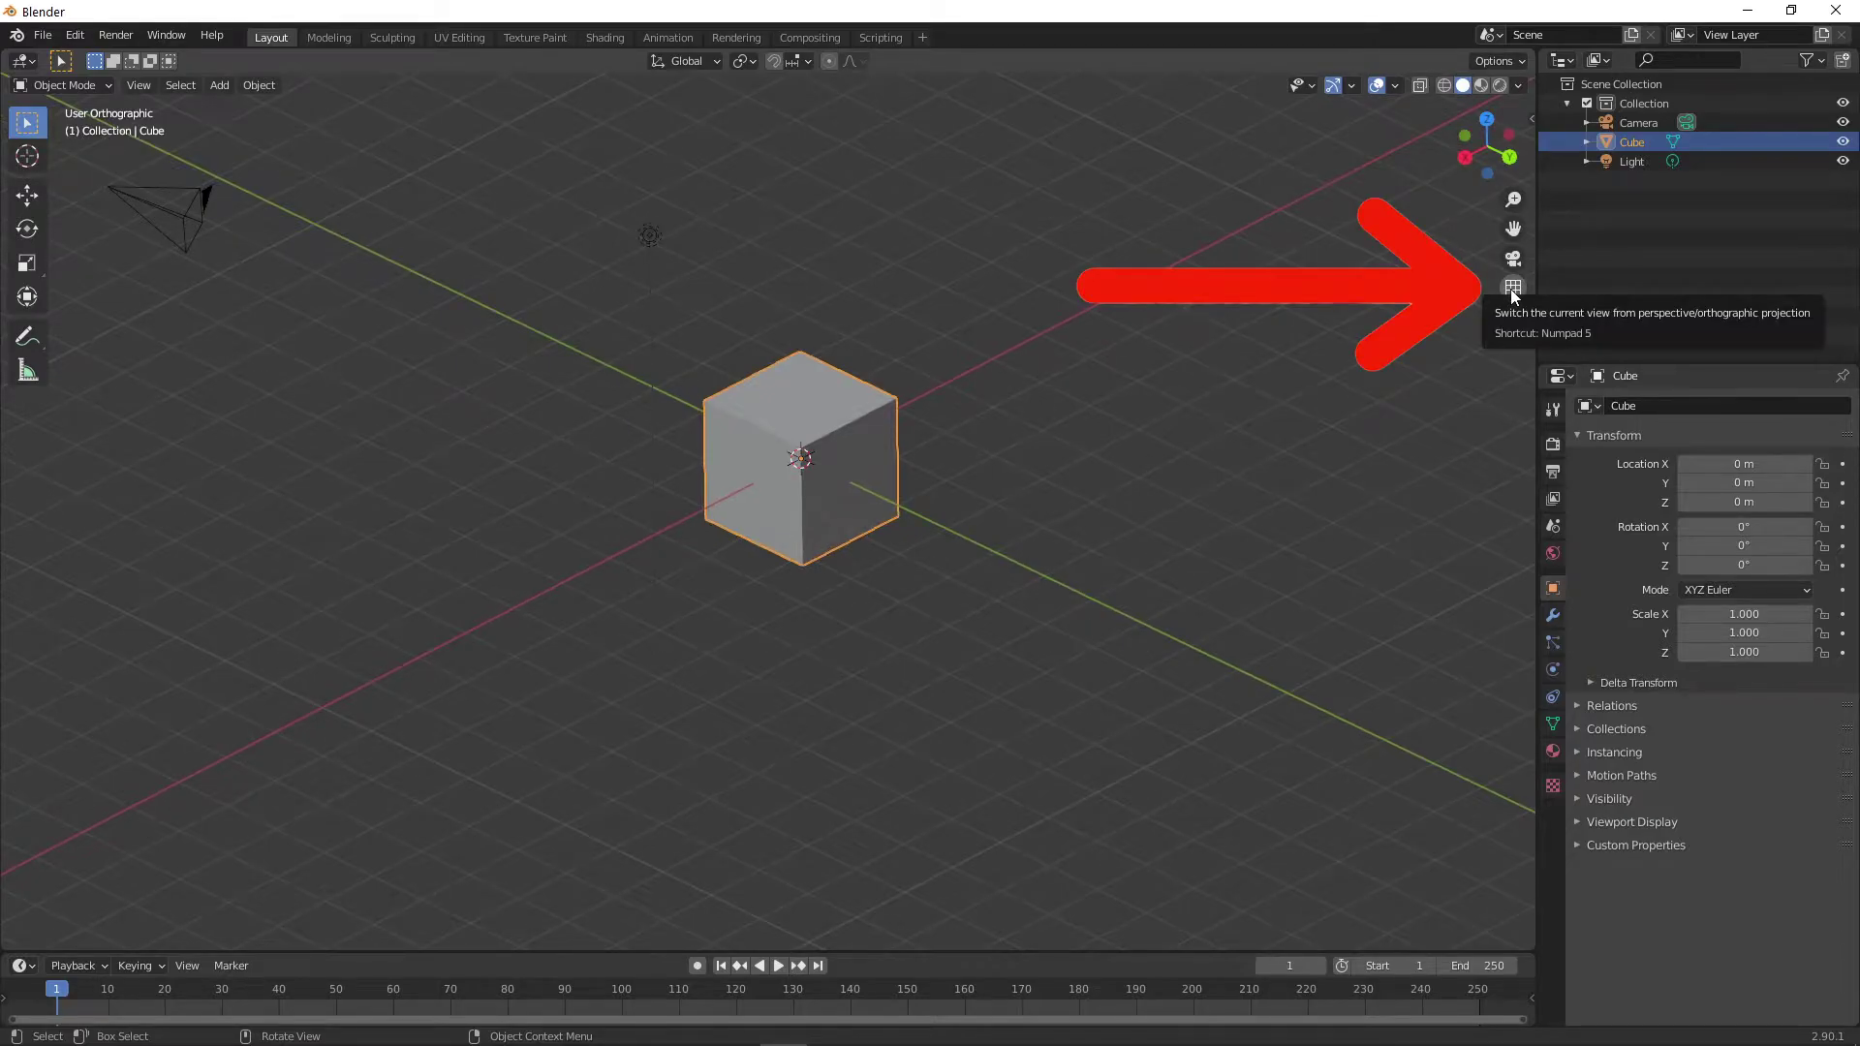
{"action": "left_click", "coordinate": [1513, 288]}
{"action": "left_click", "coordinate": [1513, 287]}
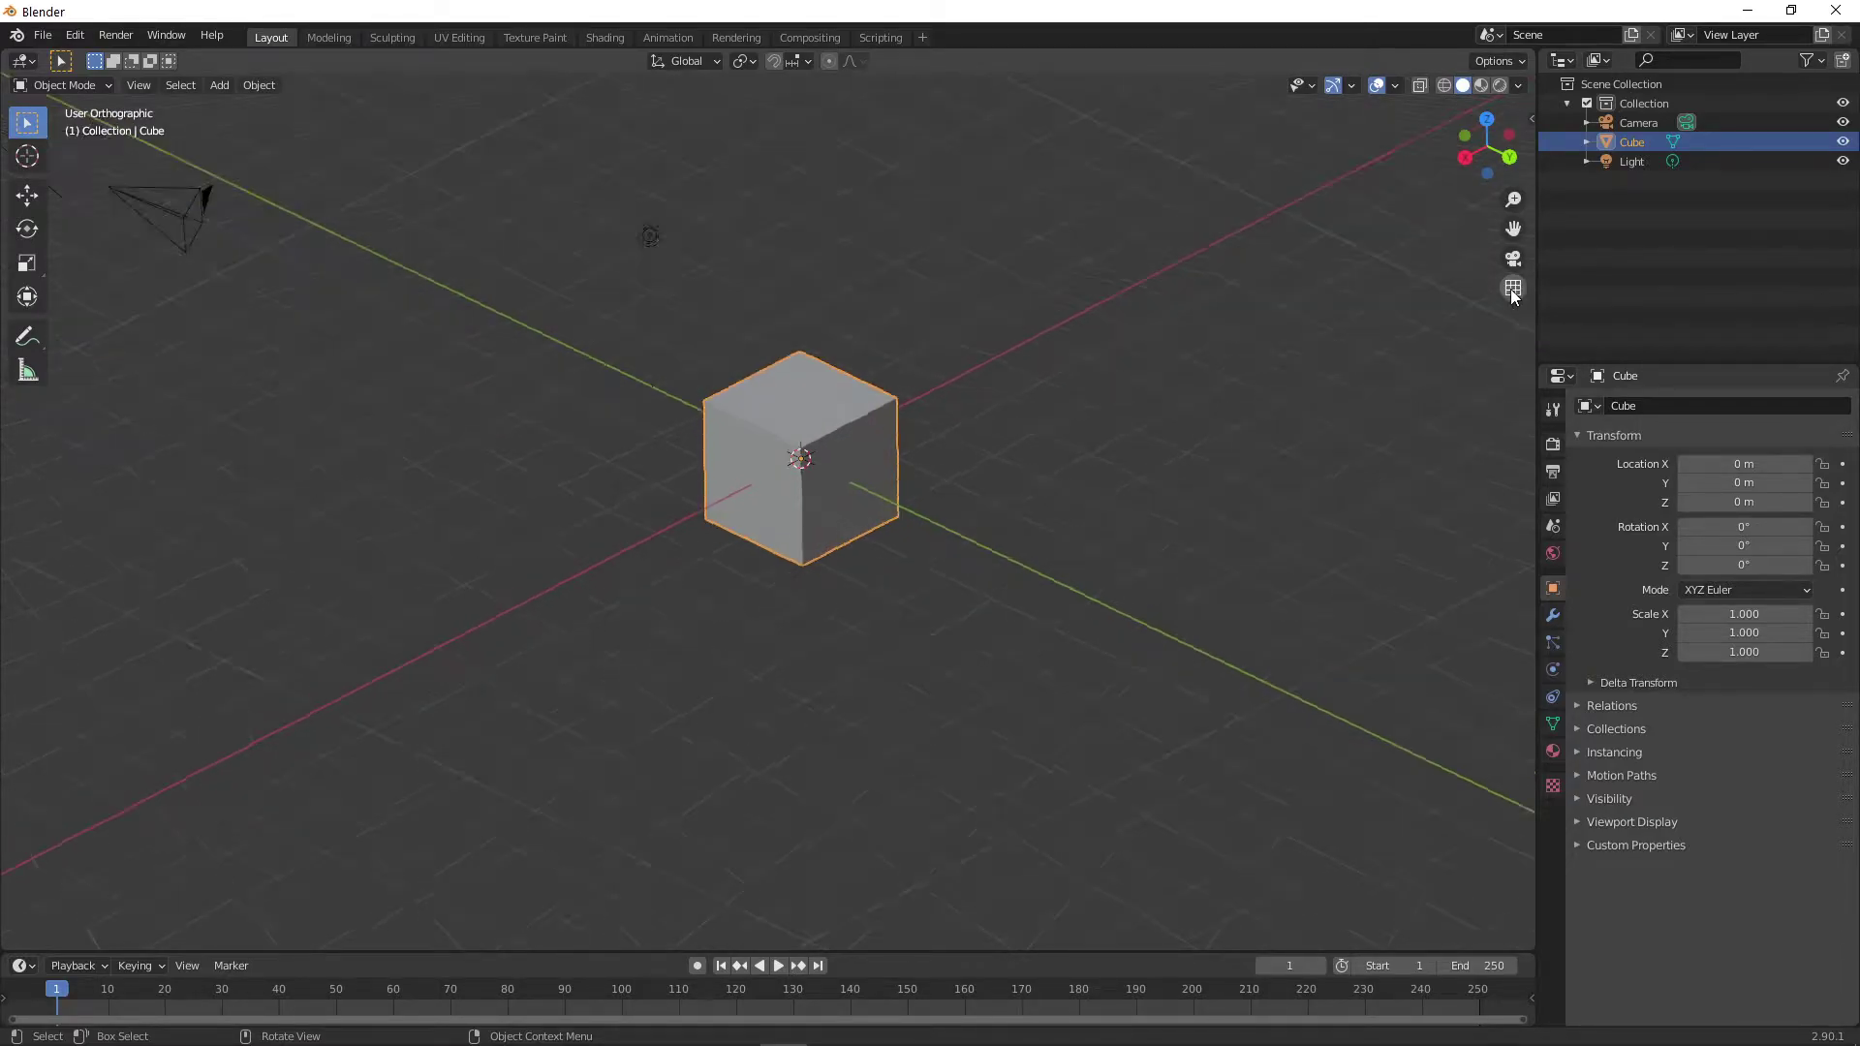
{"action": "left_click", "coordinate": [1512, 290]}
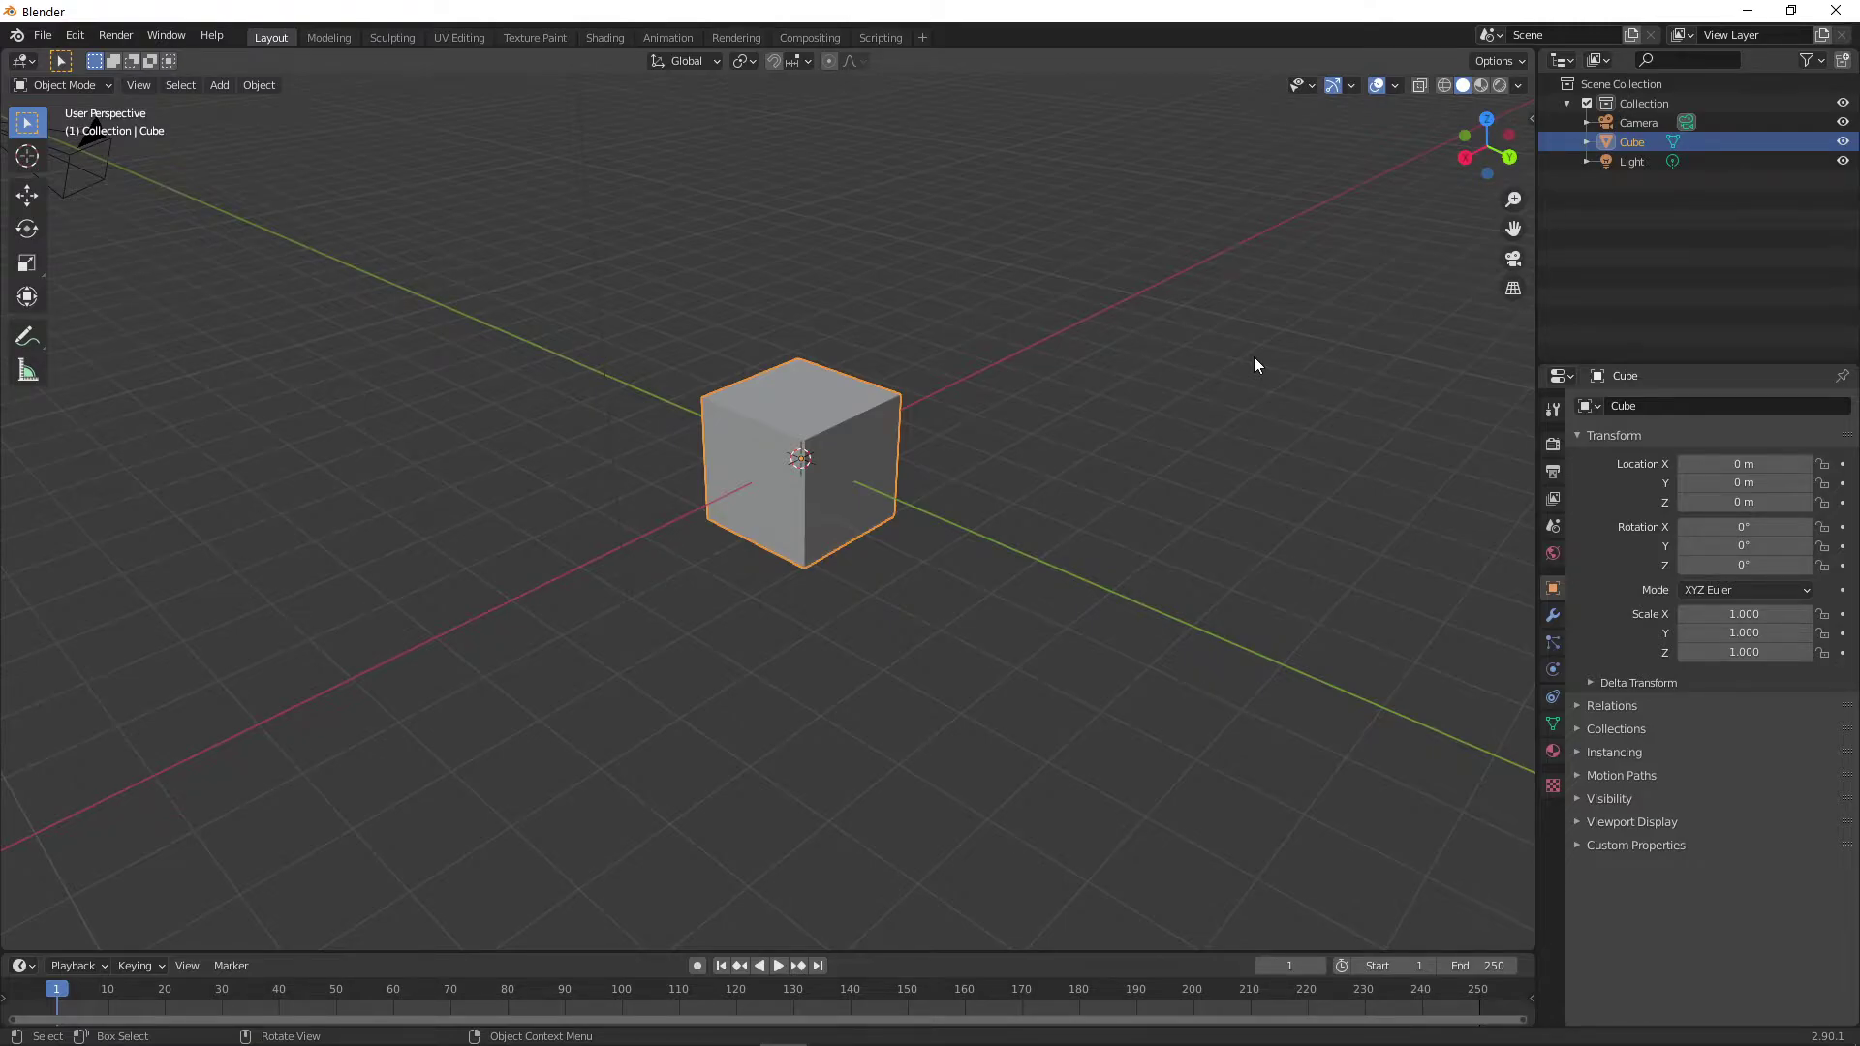
{"action": "left_click", "coordinate": [1512, 289]}
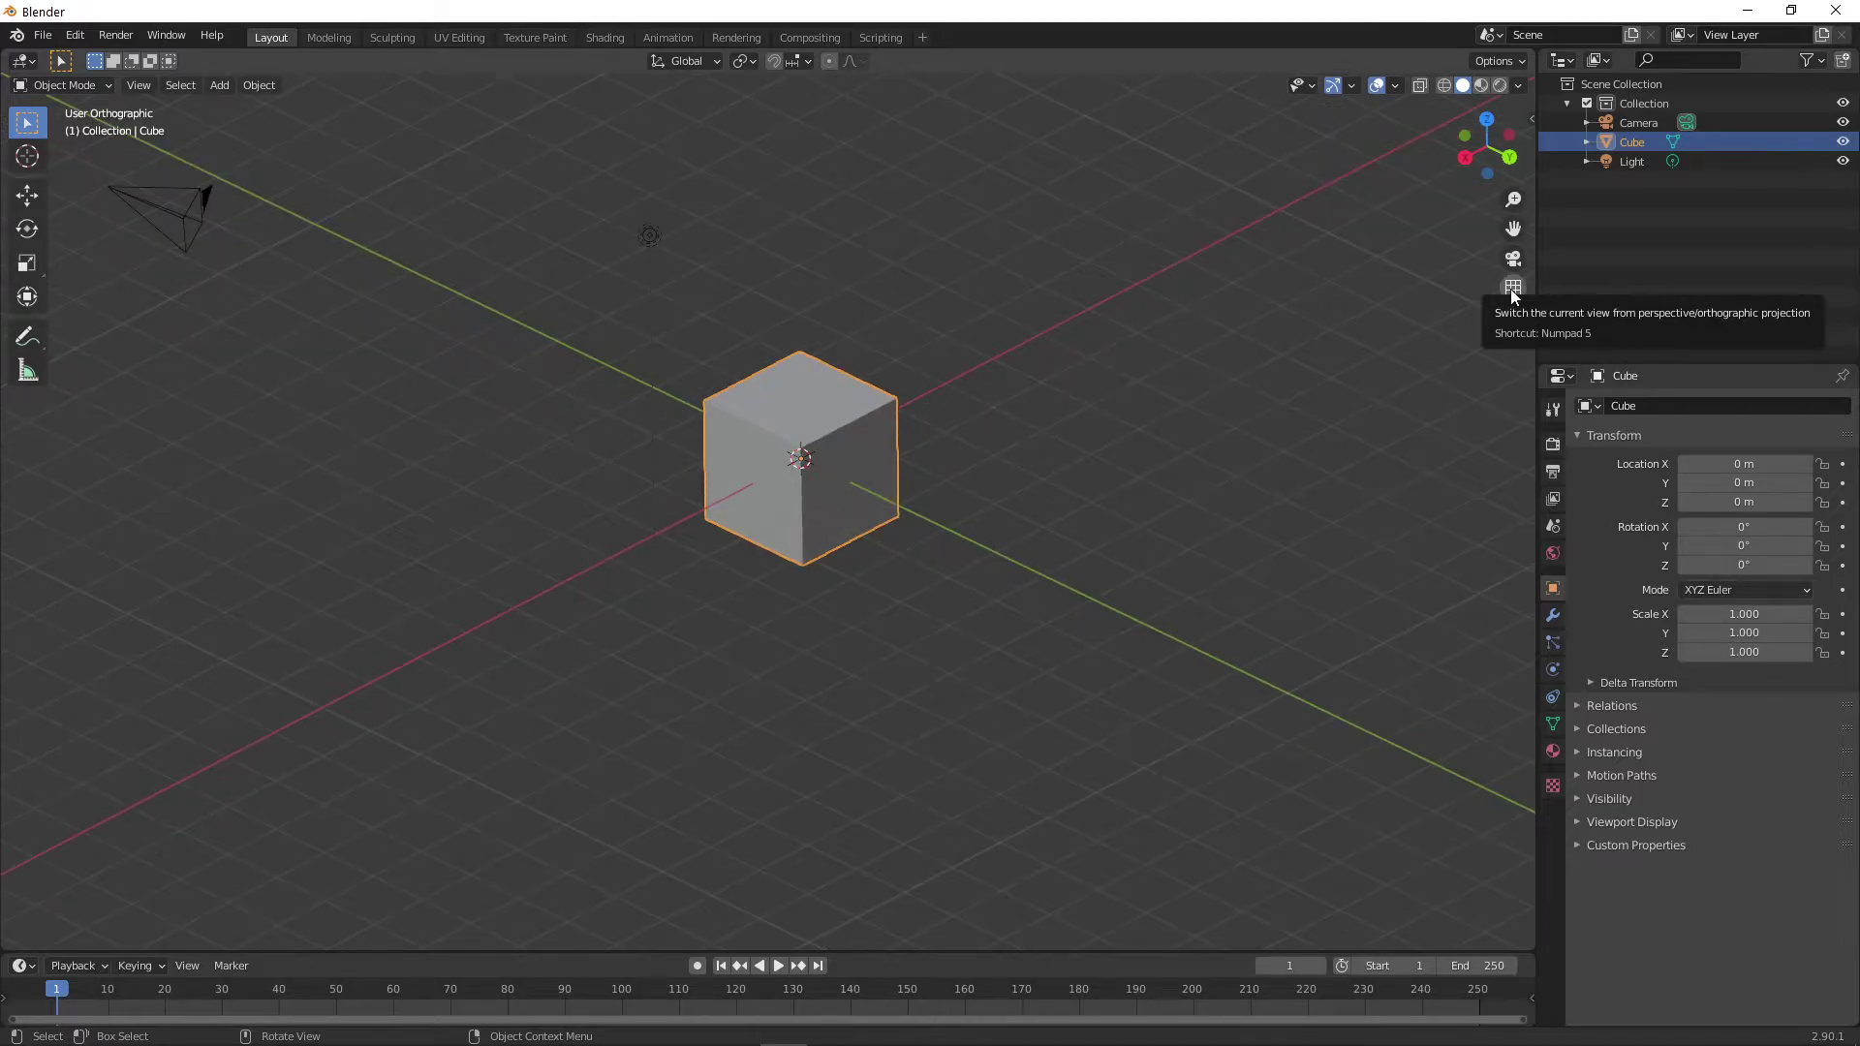
{"action": "left_click", "coordinate": [1512, 289]}
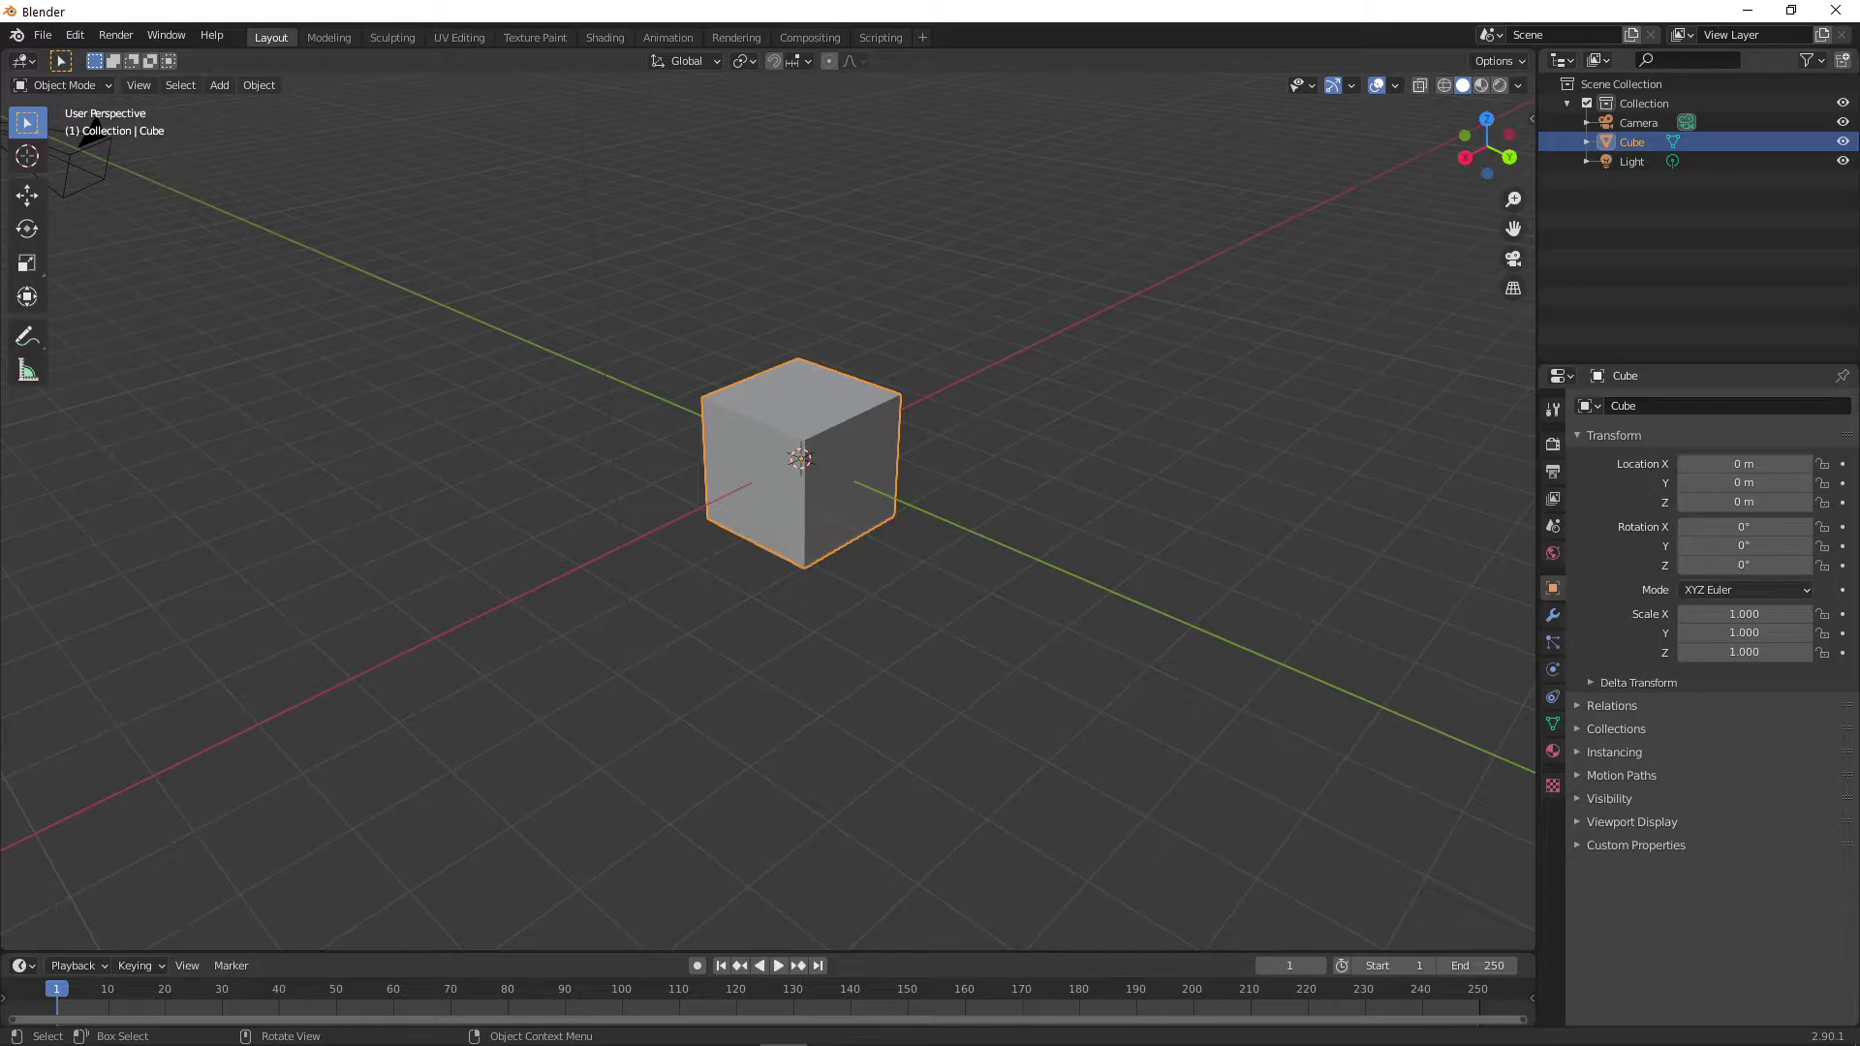
Select the cube and place a copy of it about 4.4 m away along the Y axis
{"action": "left_click", "coordinate": [1036, 424]}
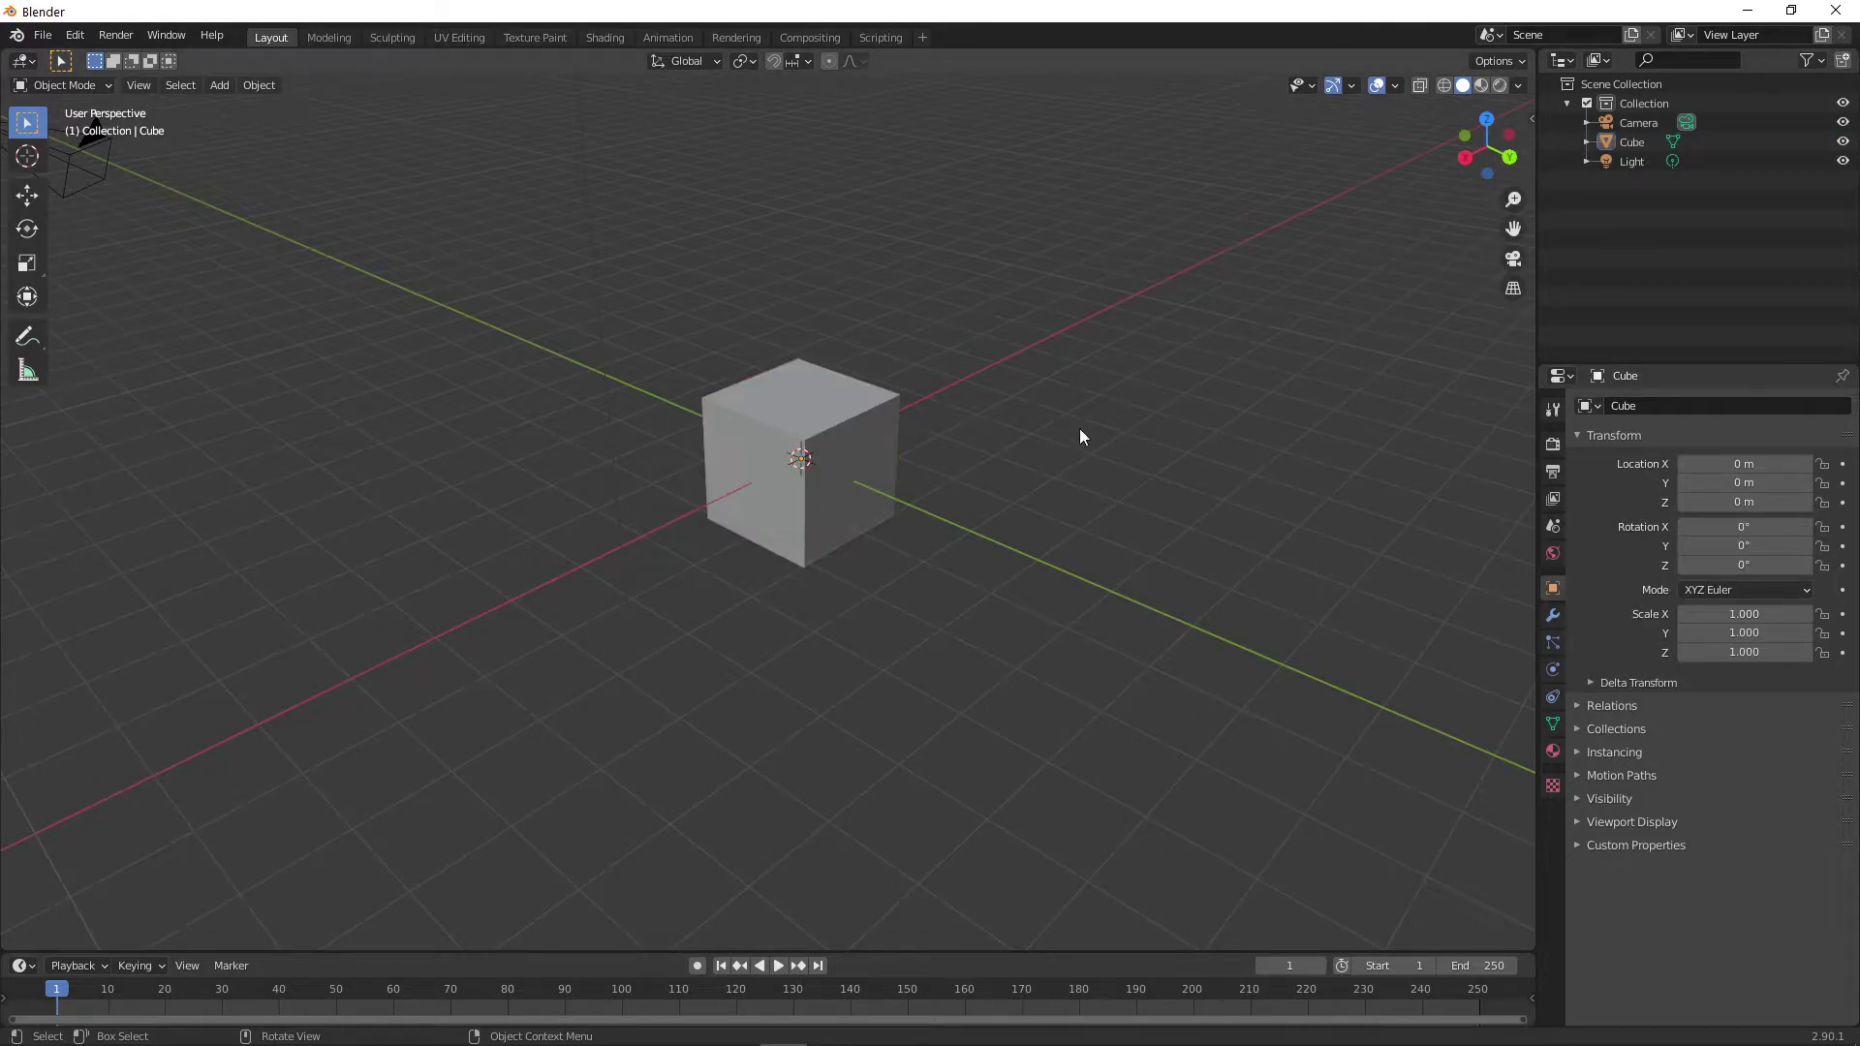
{"action": "left_click", "coordinate": [845, 433]}
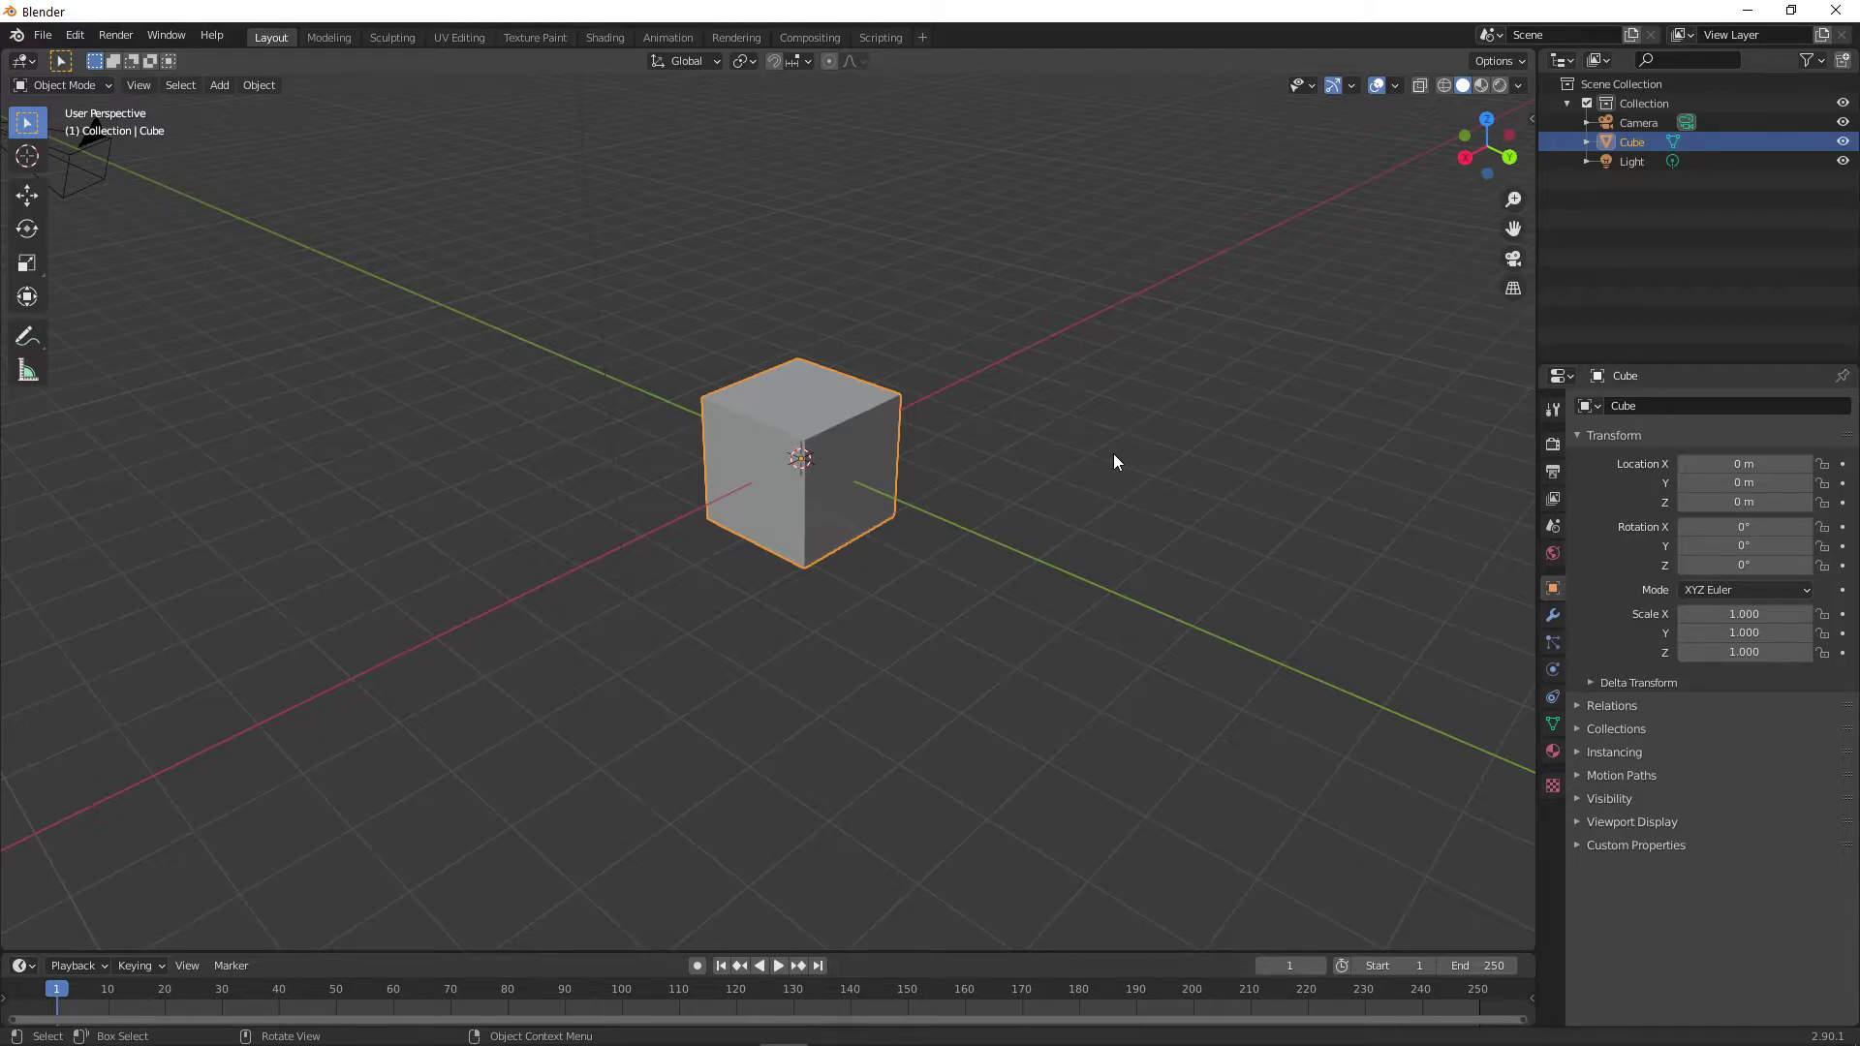
{"action": "key", "text": "shift+d"}
{"action": "left_click", "coordinate": [1072, 537]}
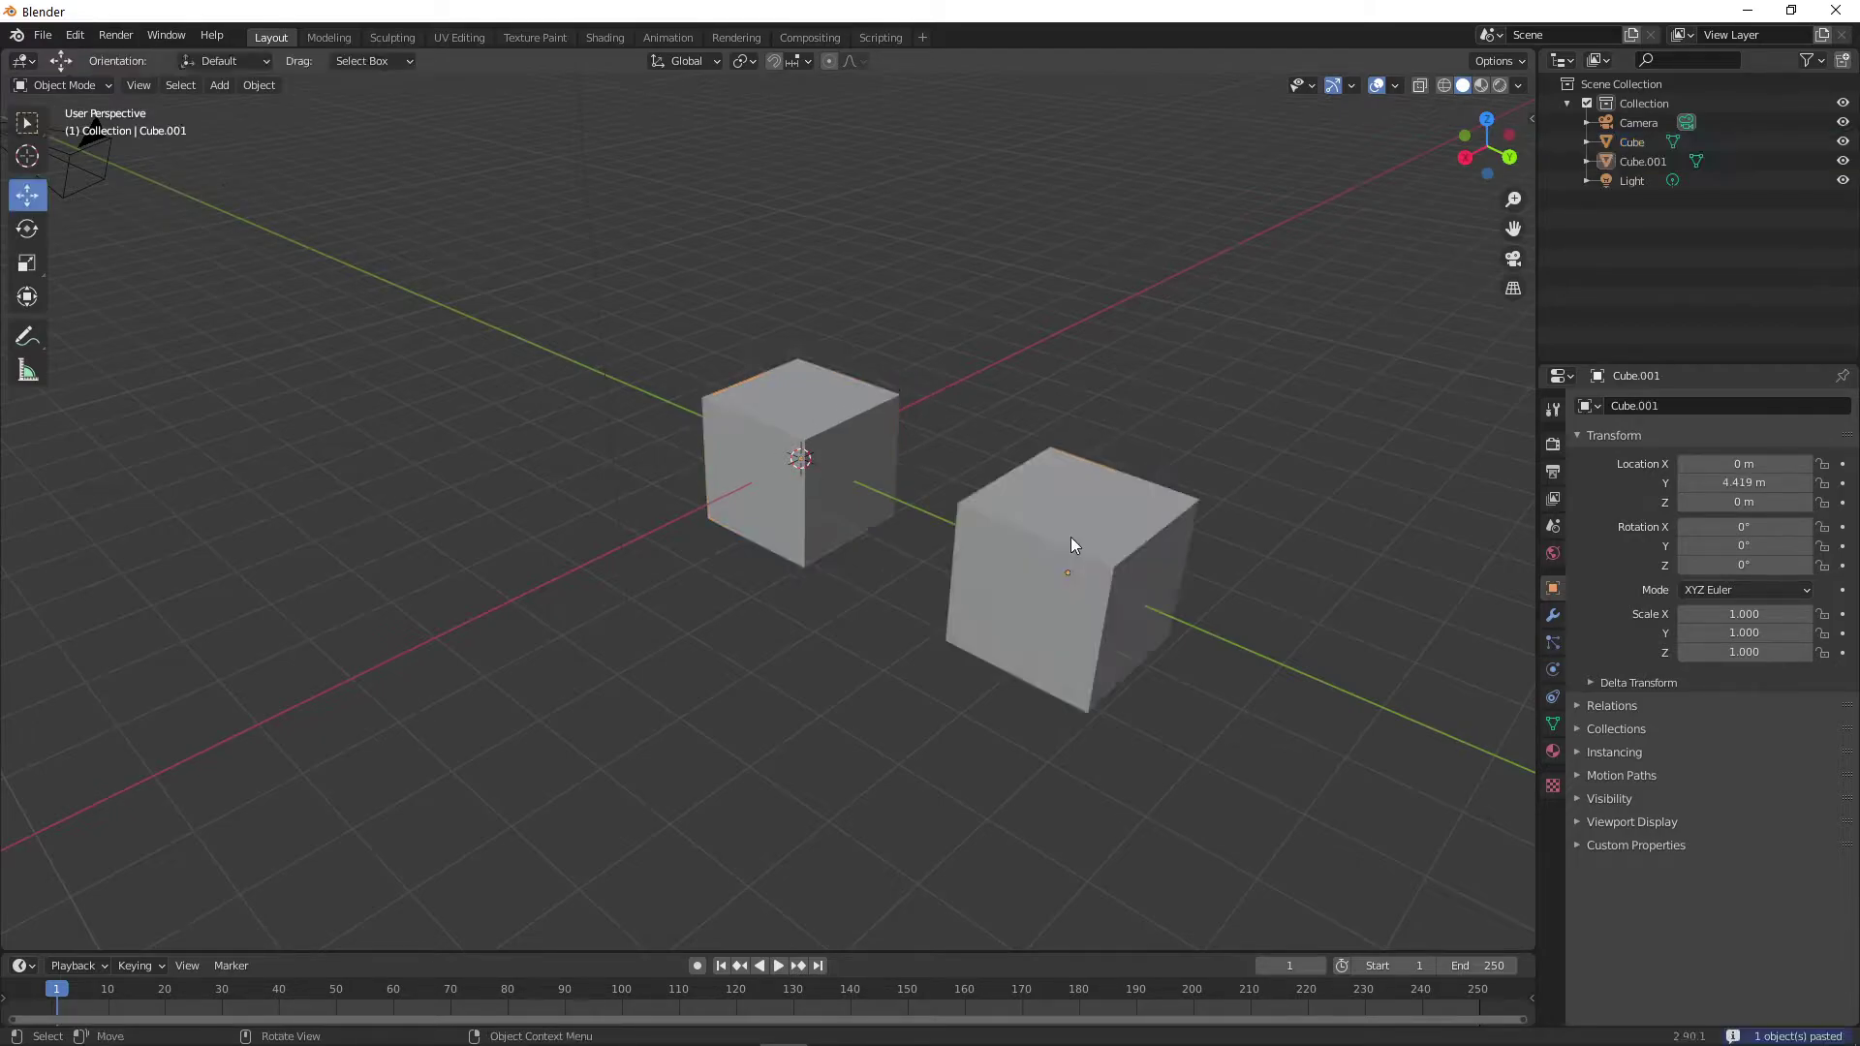
Select both cubes, move them together along the Y axis until the copy is at about 4.24 m, and remove the copy
{"action": "key", "text": "shift+space"}
{"action": "key", "text": "g"}
{"action": "left_click", "coordinate": [810, 420], "text": "shift"}
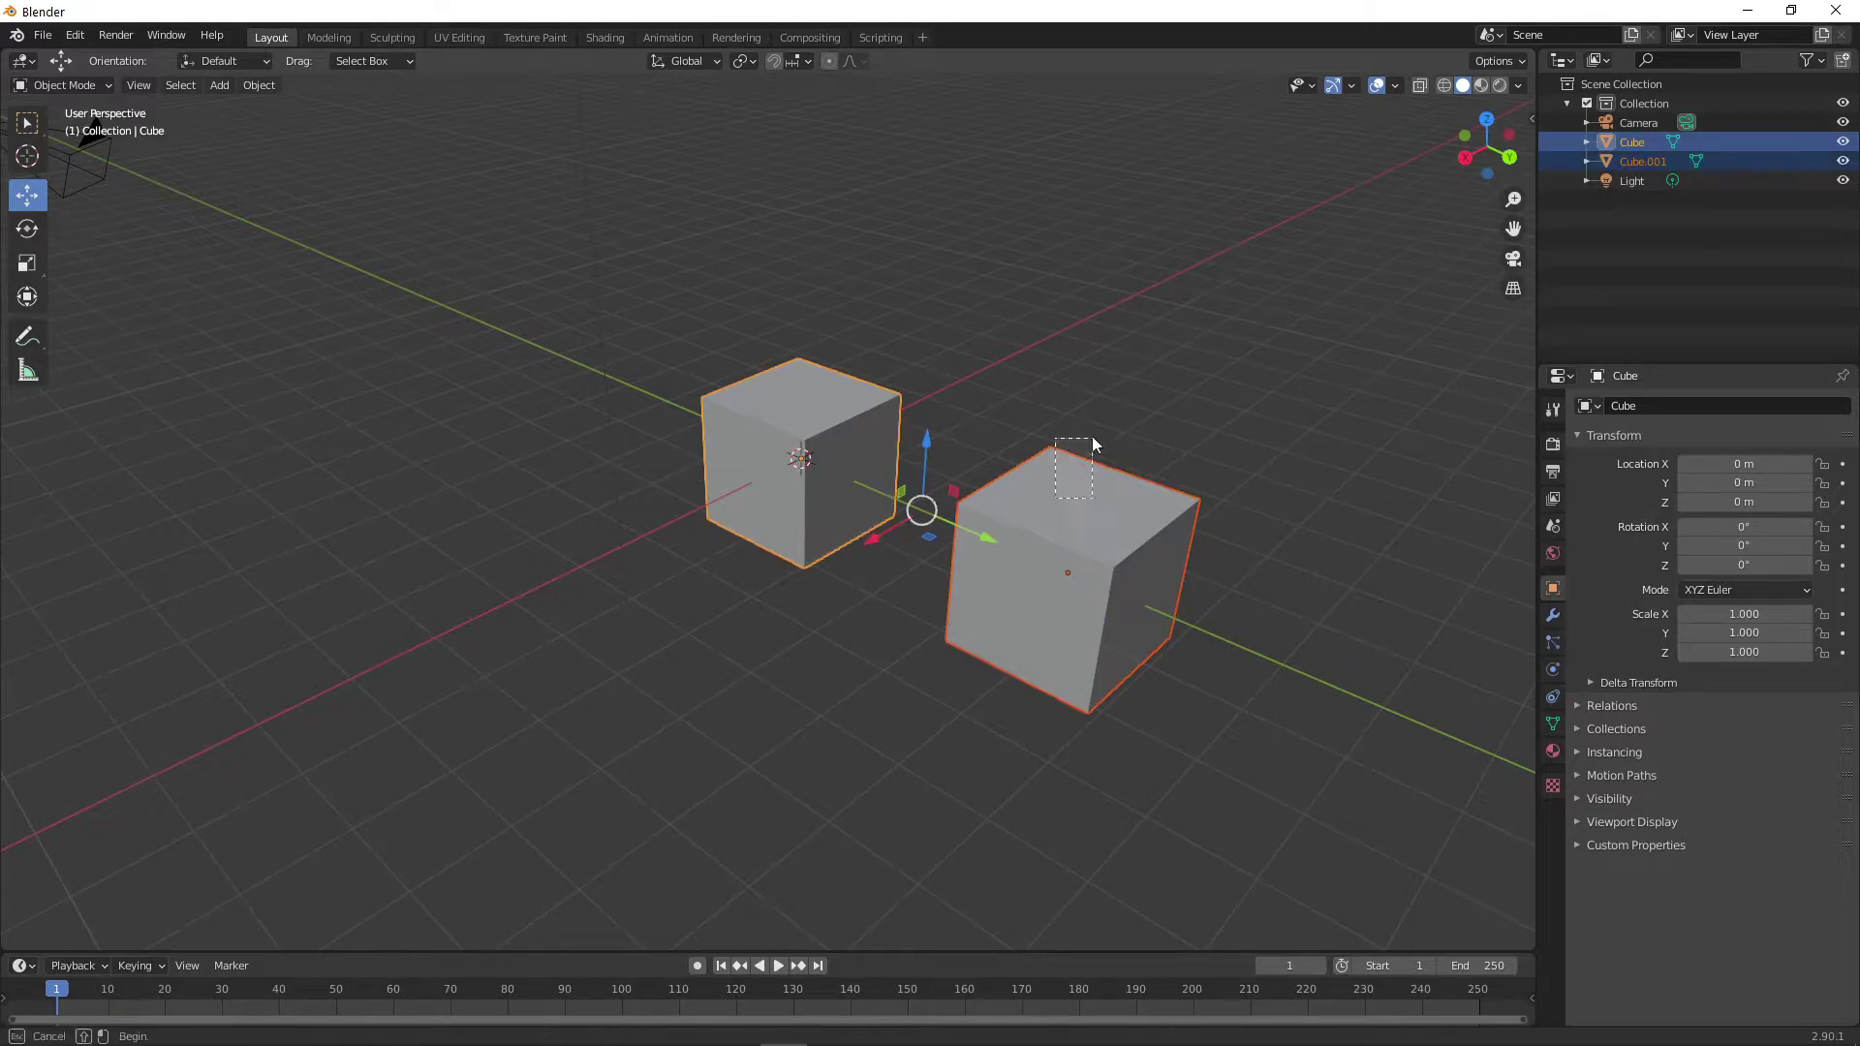
{"action": "left_click", "coordinate": [1092, 454]}
{"action": "left_click", "coordinate": [844, 413]}
{"action": "left_click", "coordinate": [1059, 512], "text": "shift"}
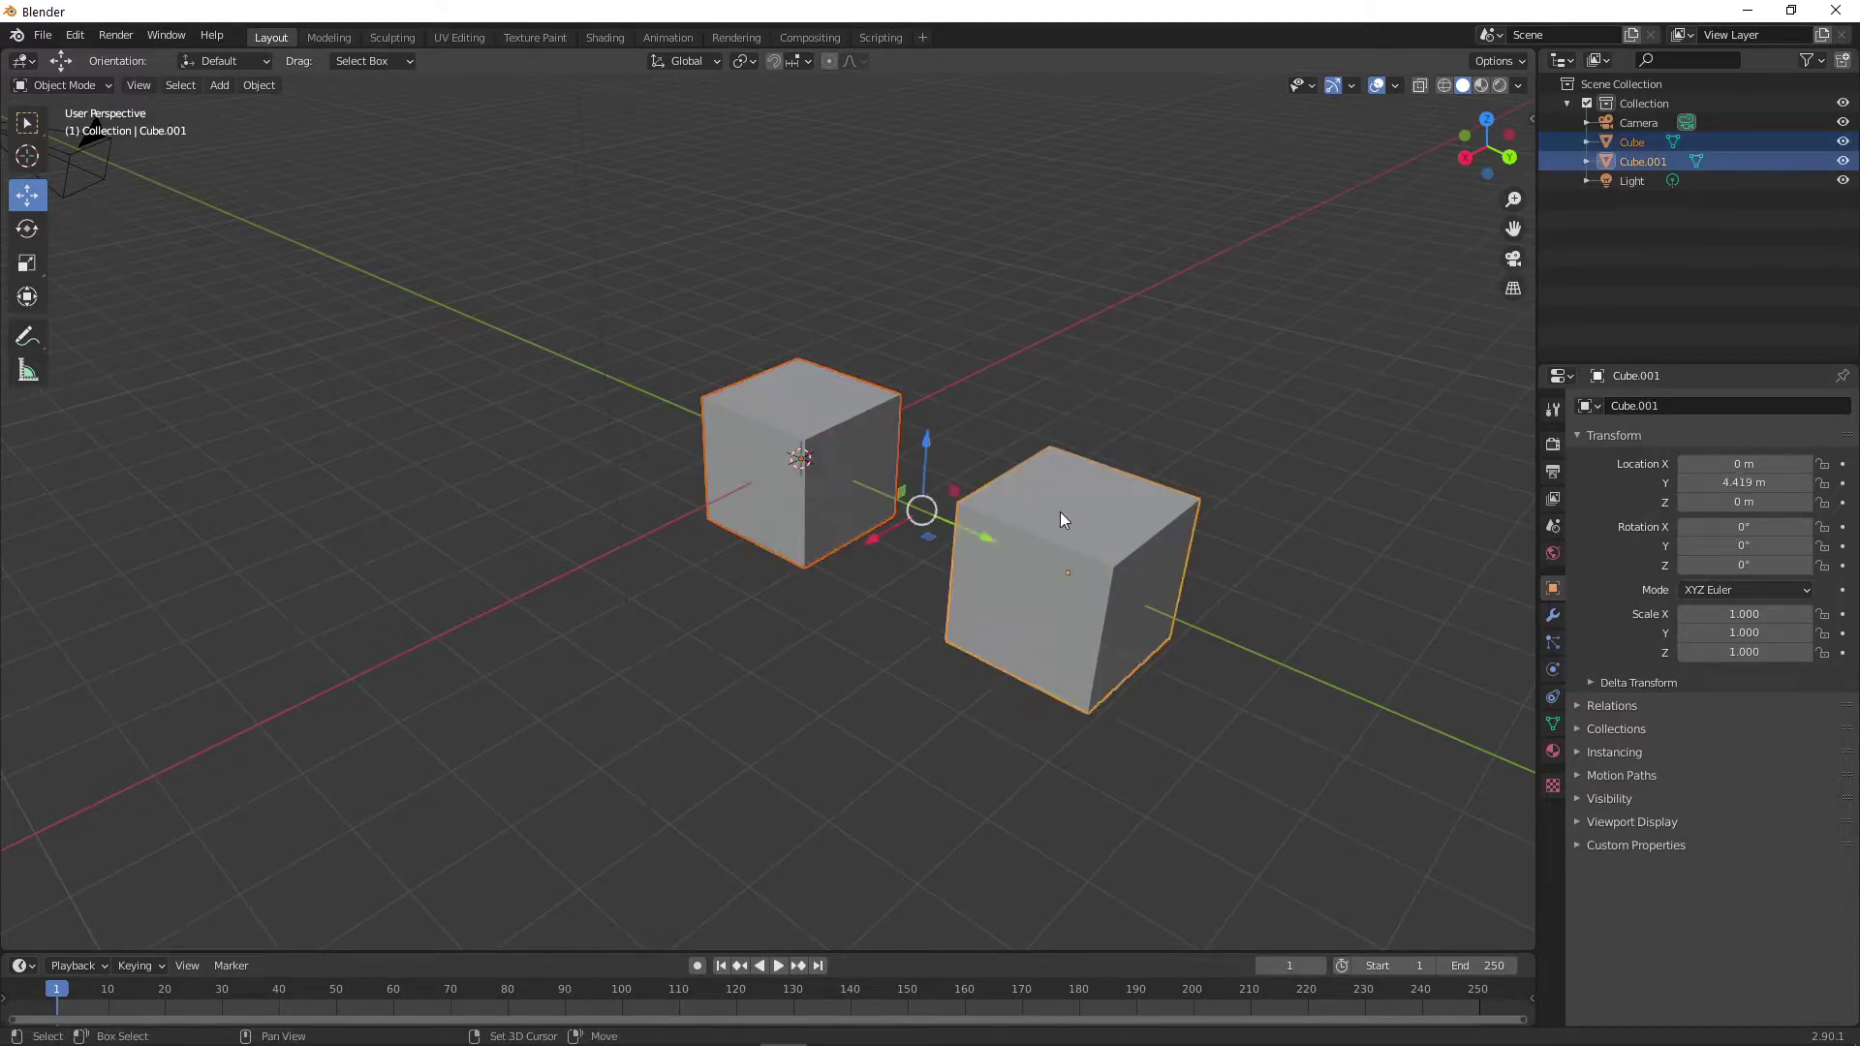
{"action": "left_click_drag", "start_coordinate": [978, 539], "coordinate": [1054, 481]}
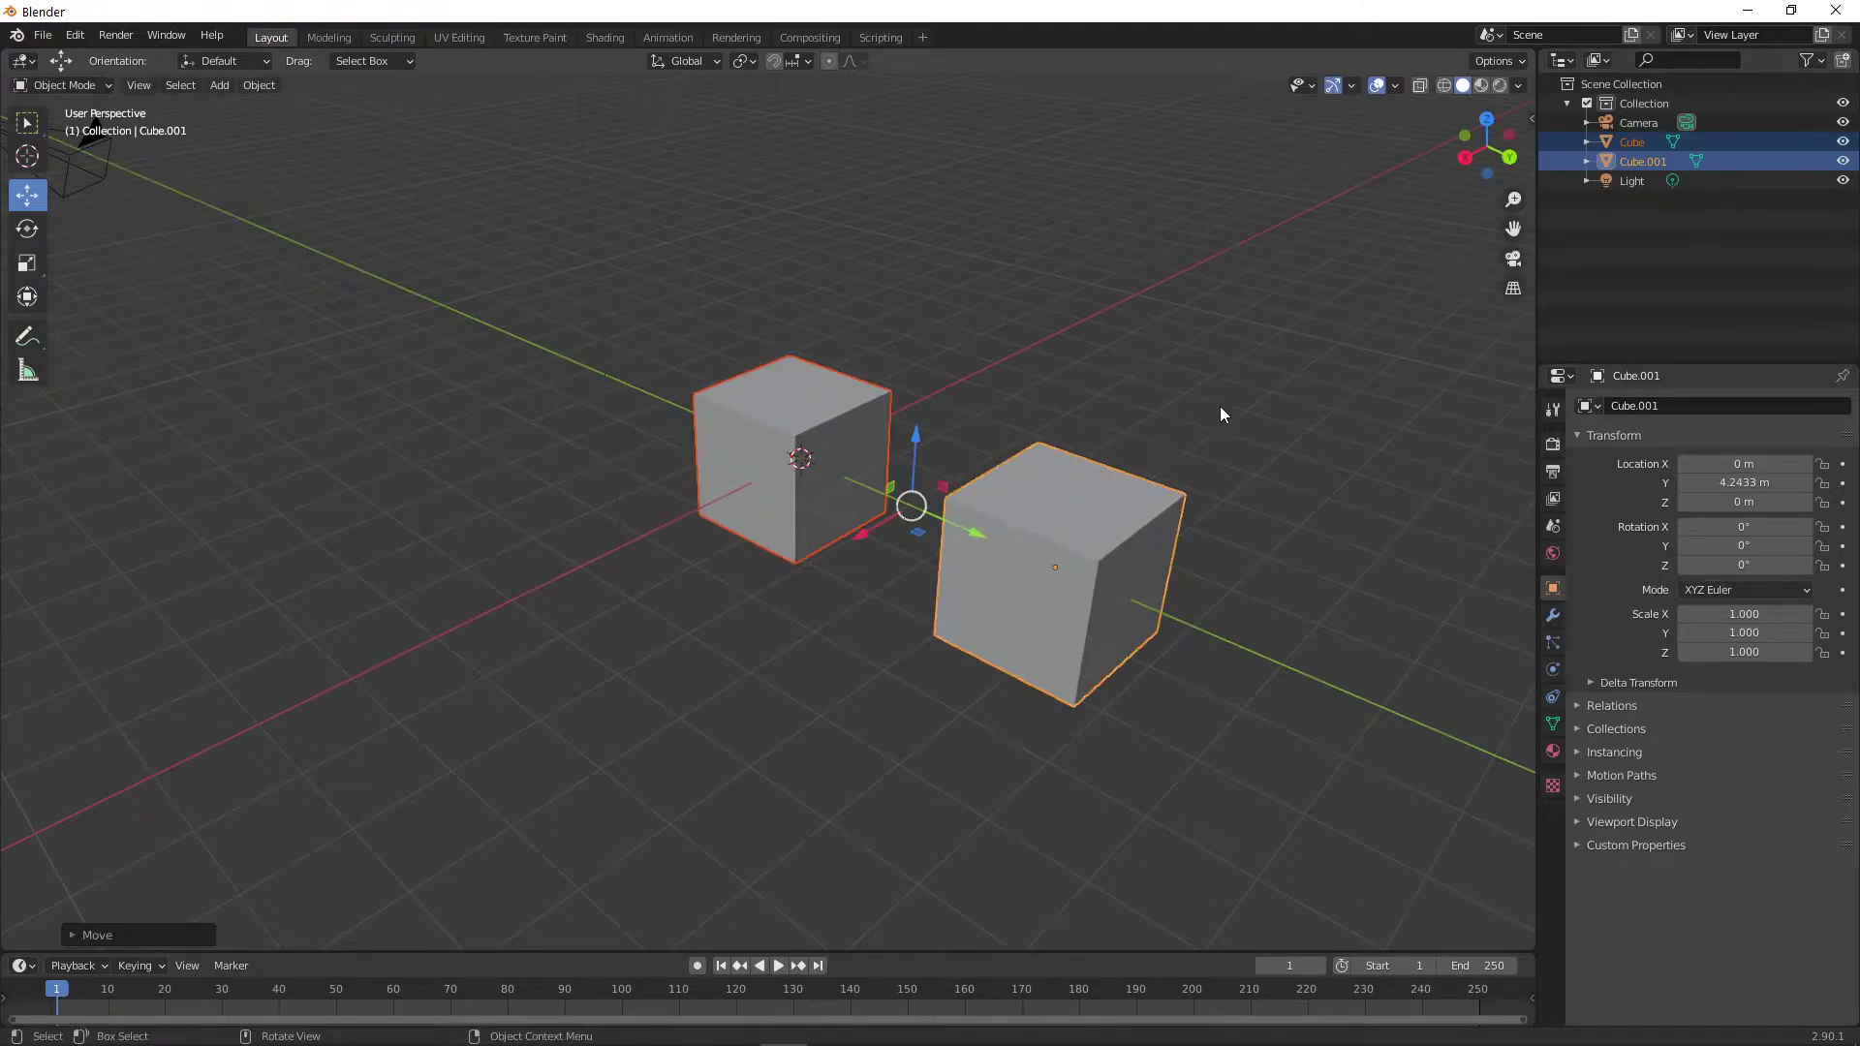
{"action": "key", "text": "ctrl+z"}
Select the light, cube and camera together from the scene's object list, and clear the selection
{"action": "left_click", "coordinate": [1627, 163]}
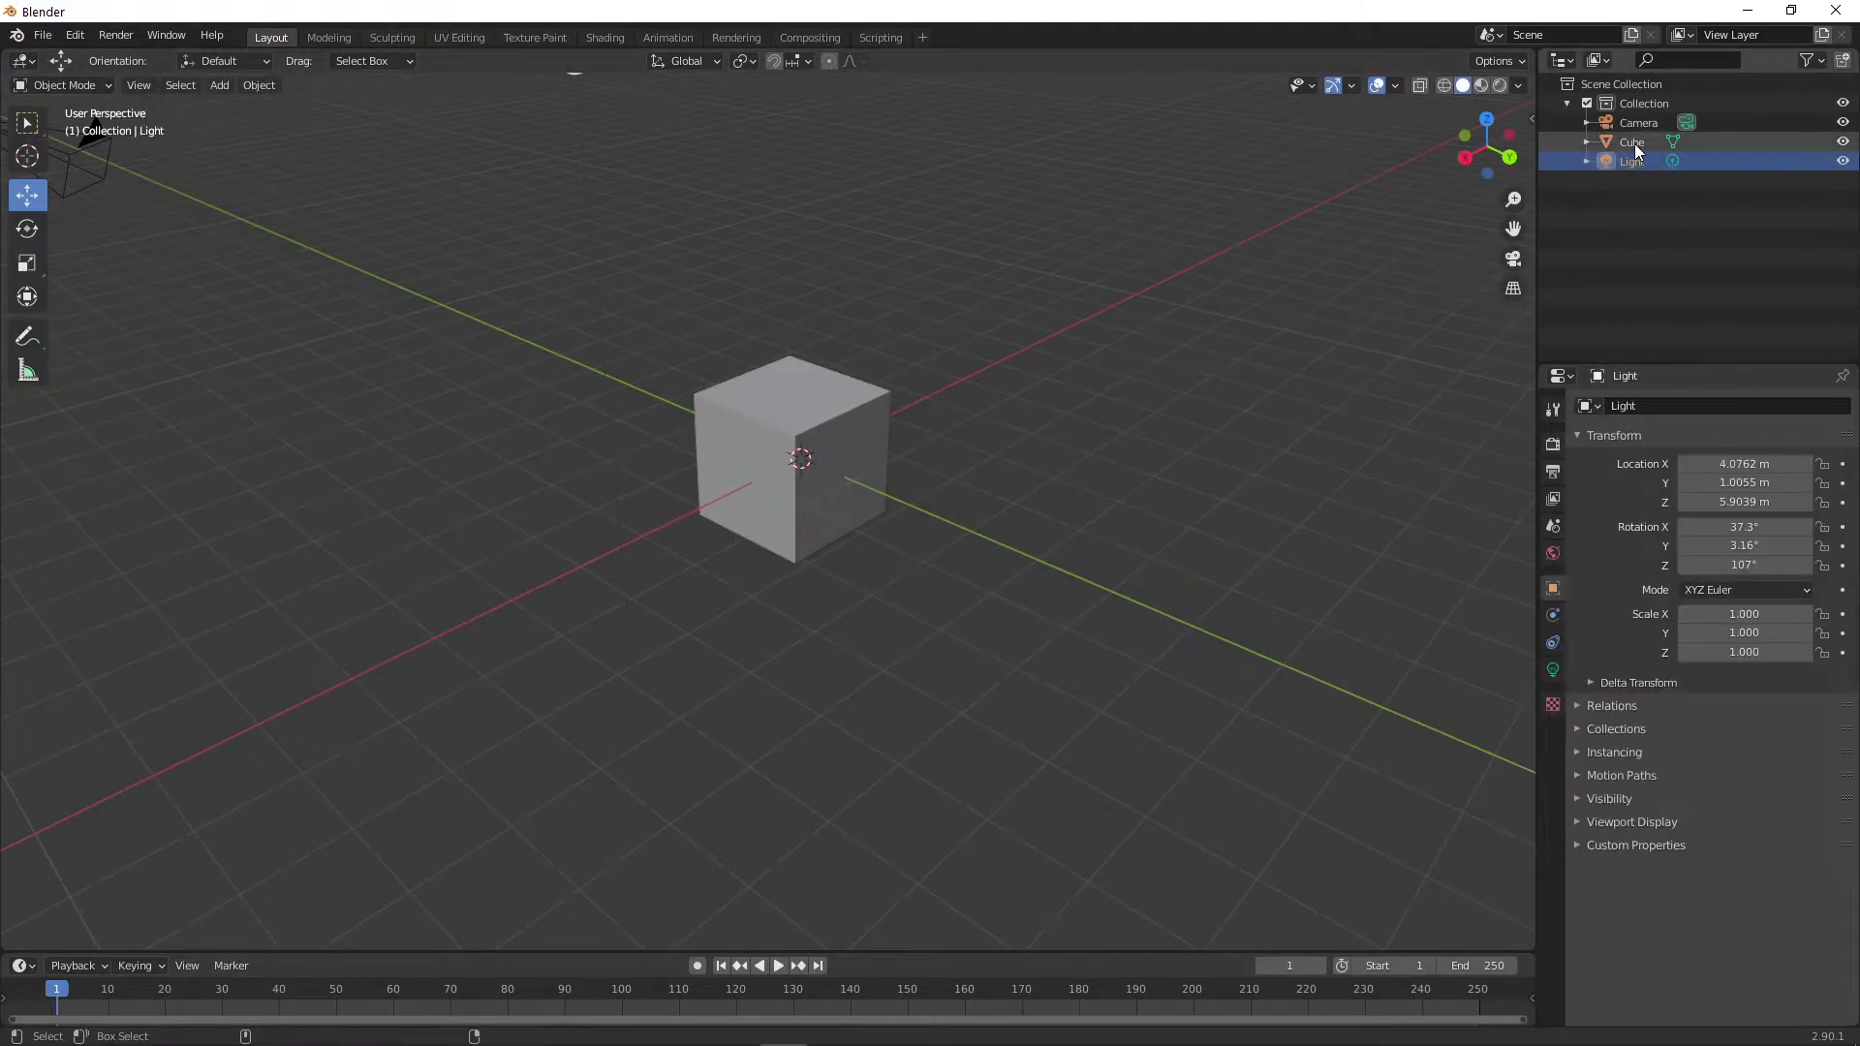
{"action": "left_click", "coordinate": [1635, 144], "text": "ctrl"}
{"action": "left_click", "coordinate": [1639, 123], "text": "ctrl"}
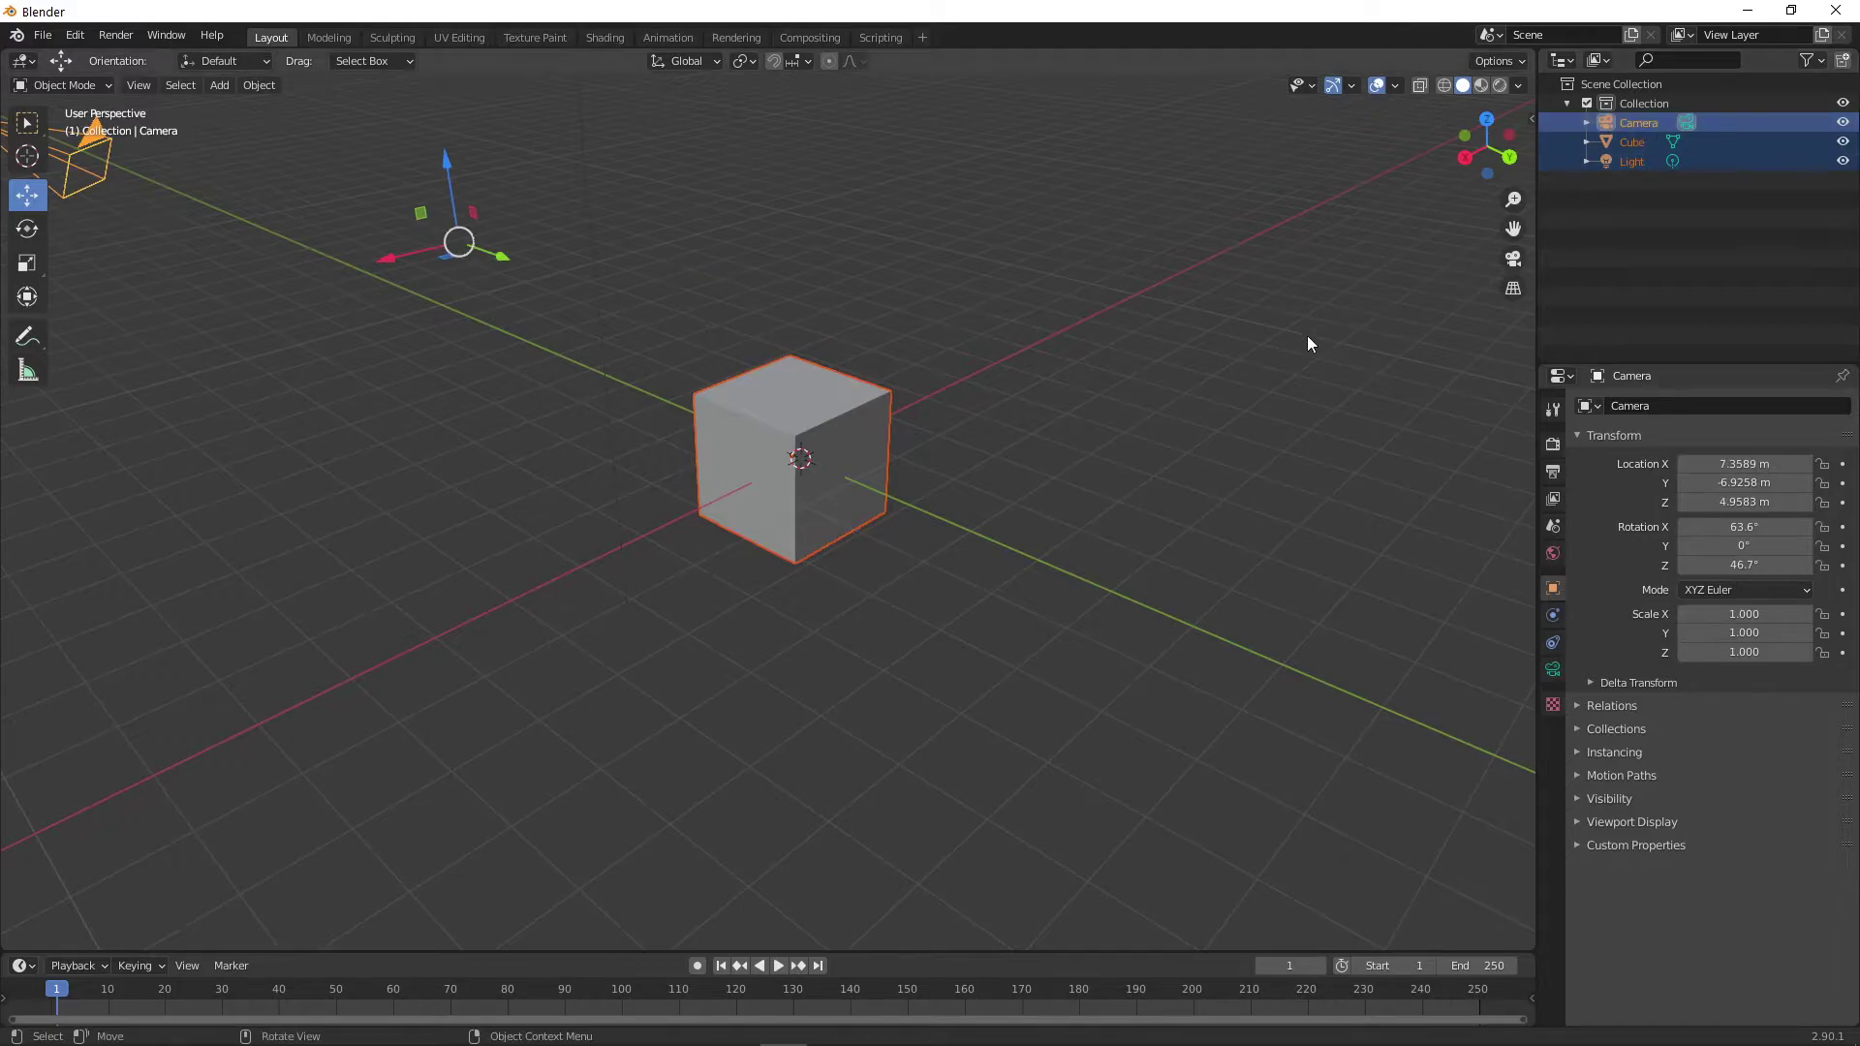
{"action": "left_click", "coordinate": [1107, 433]}
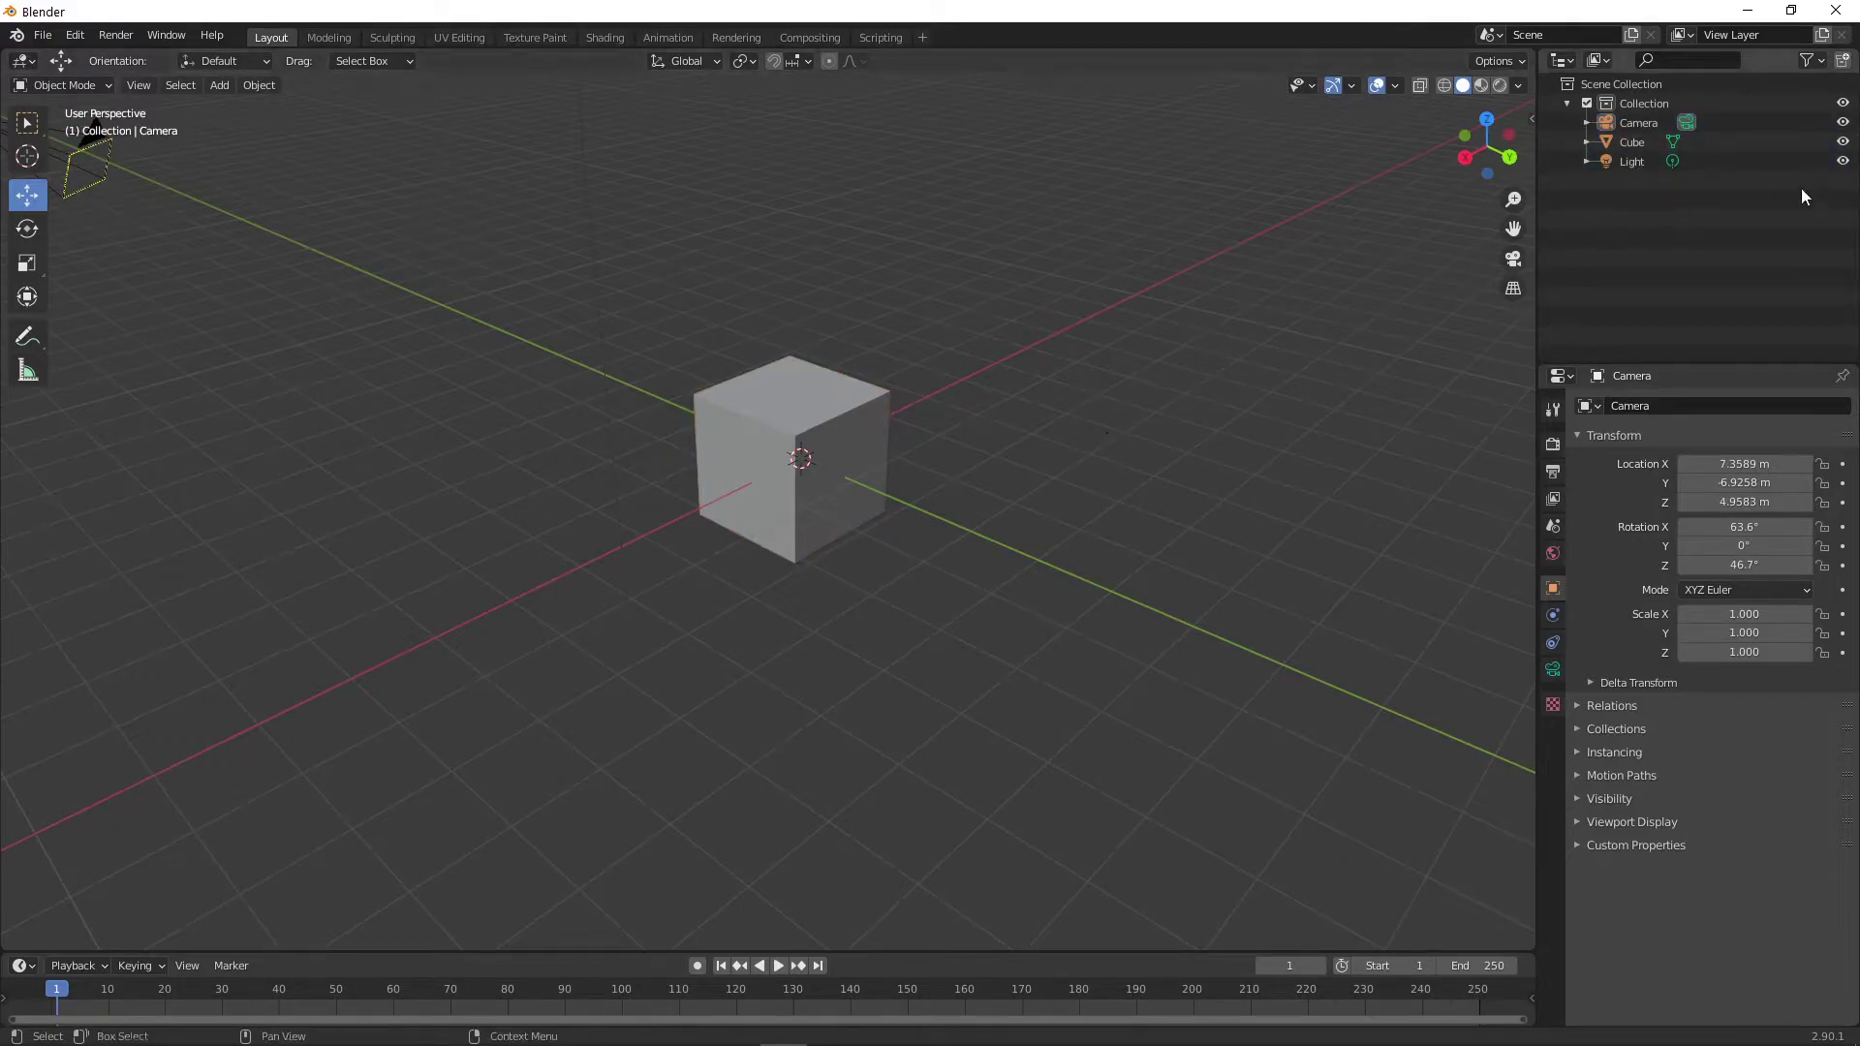
Hide the cube in the viewport and show it again, twice
{"action": "left_click", "coordinate": [1842, 142]}
{"action": "left_click", "coordinate": [1843, 143]}
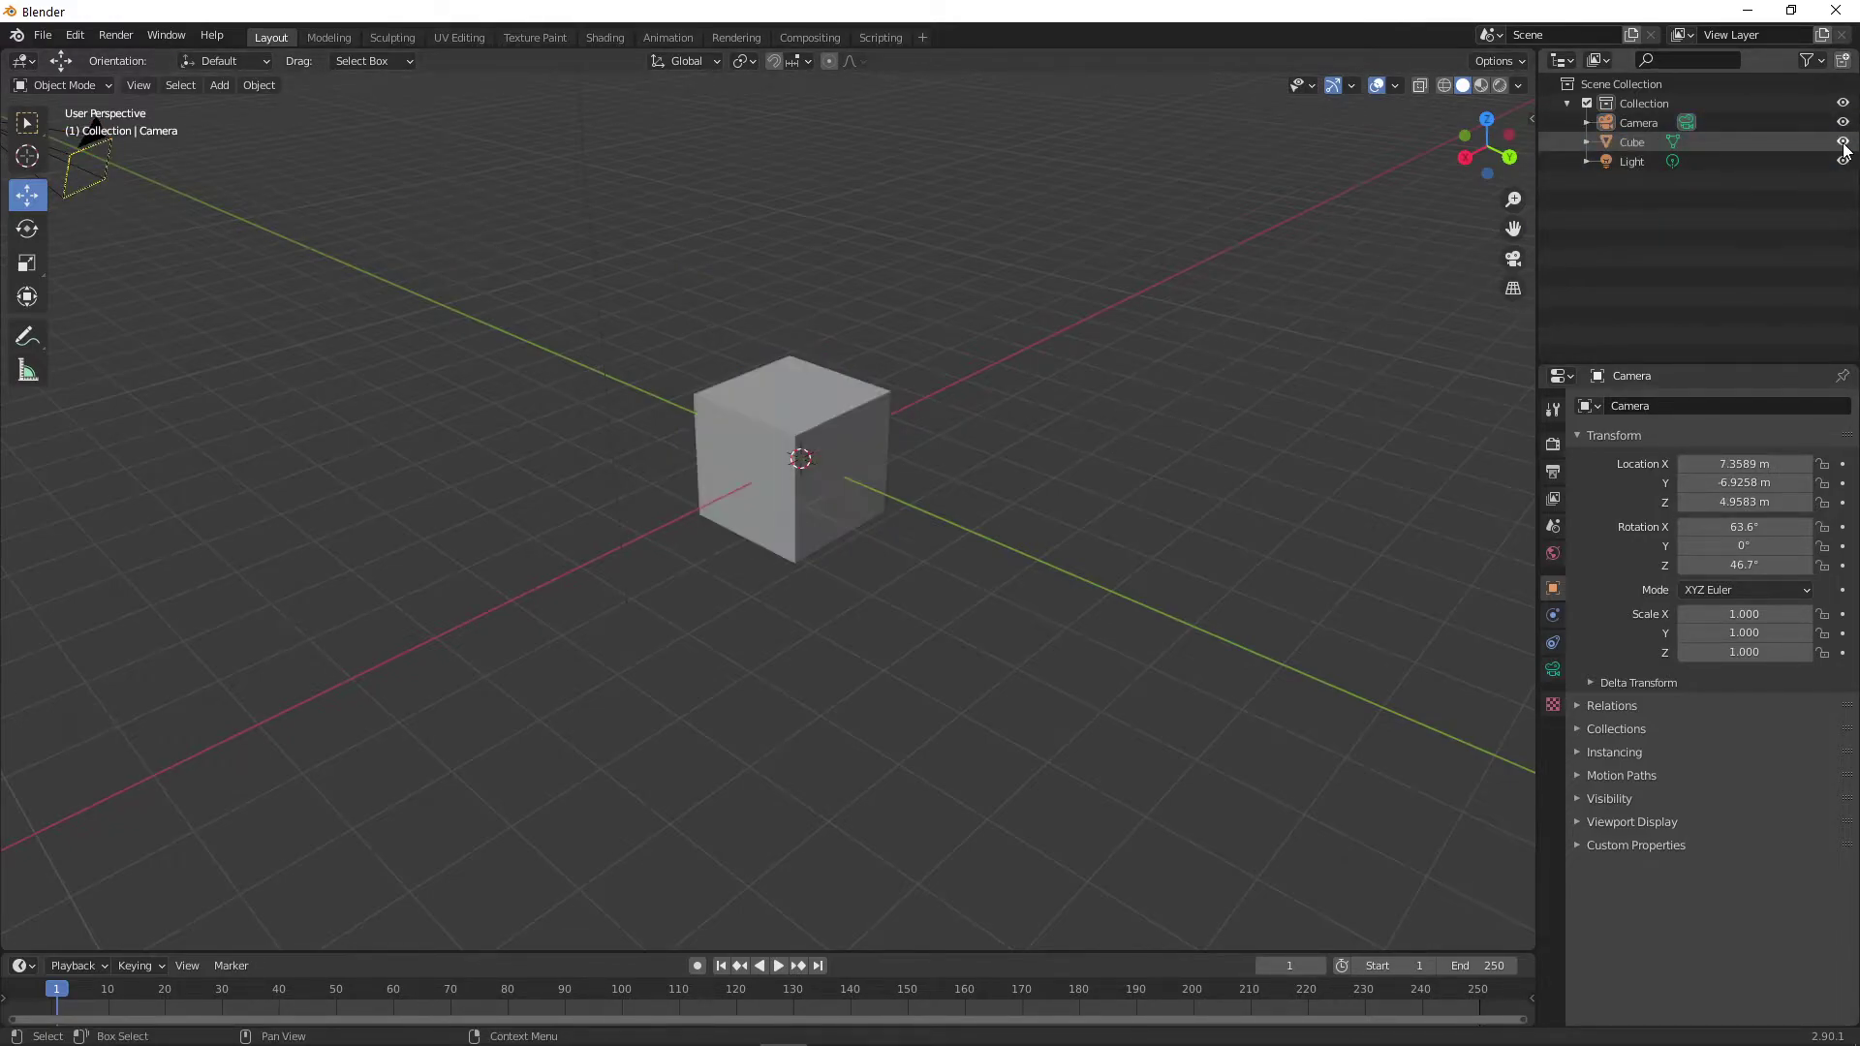
{"action": "left_click", "coordinate": [1842, 142]}
{"action": "left_click", "coordinate": [1842, 142]}
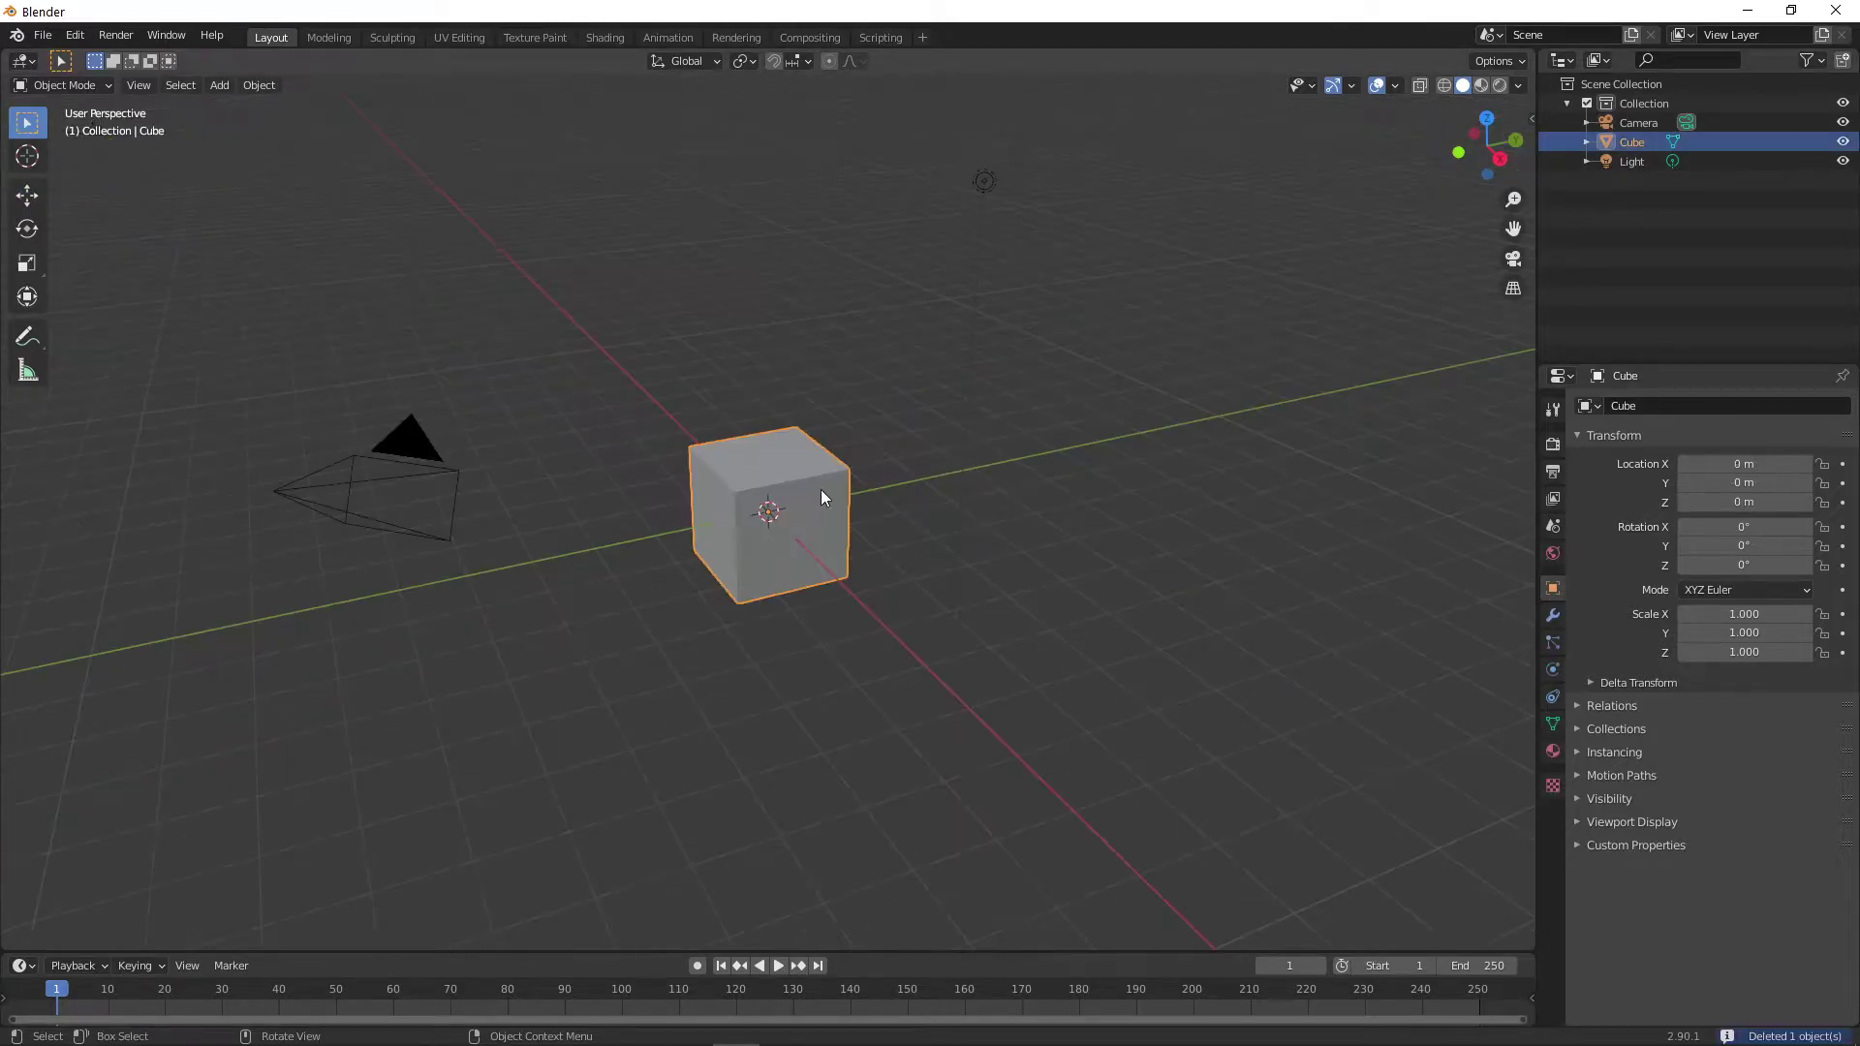
Delete the selected cube from the scene
{"action": "right_click", "coordinate": [800, 498]}
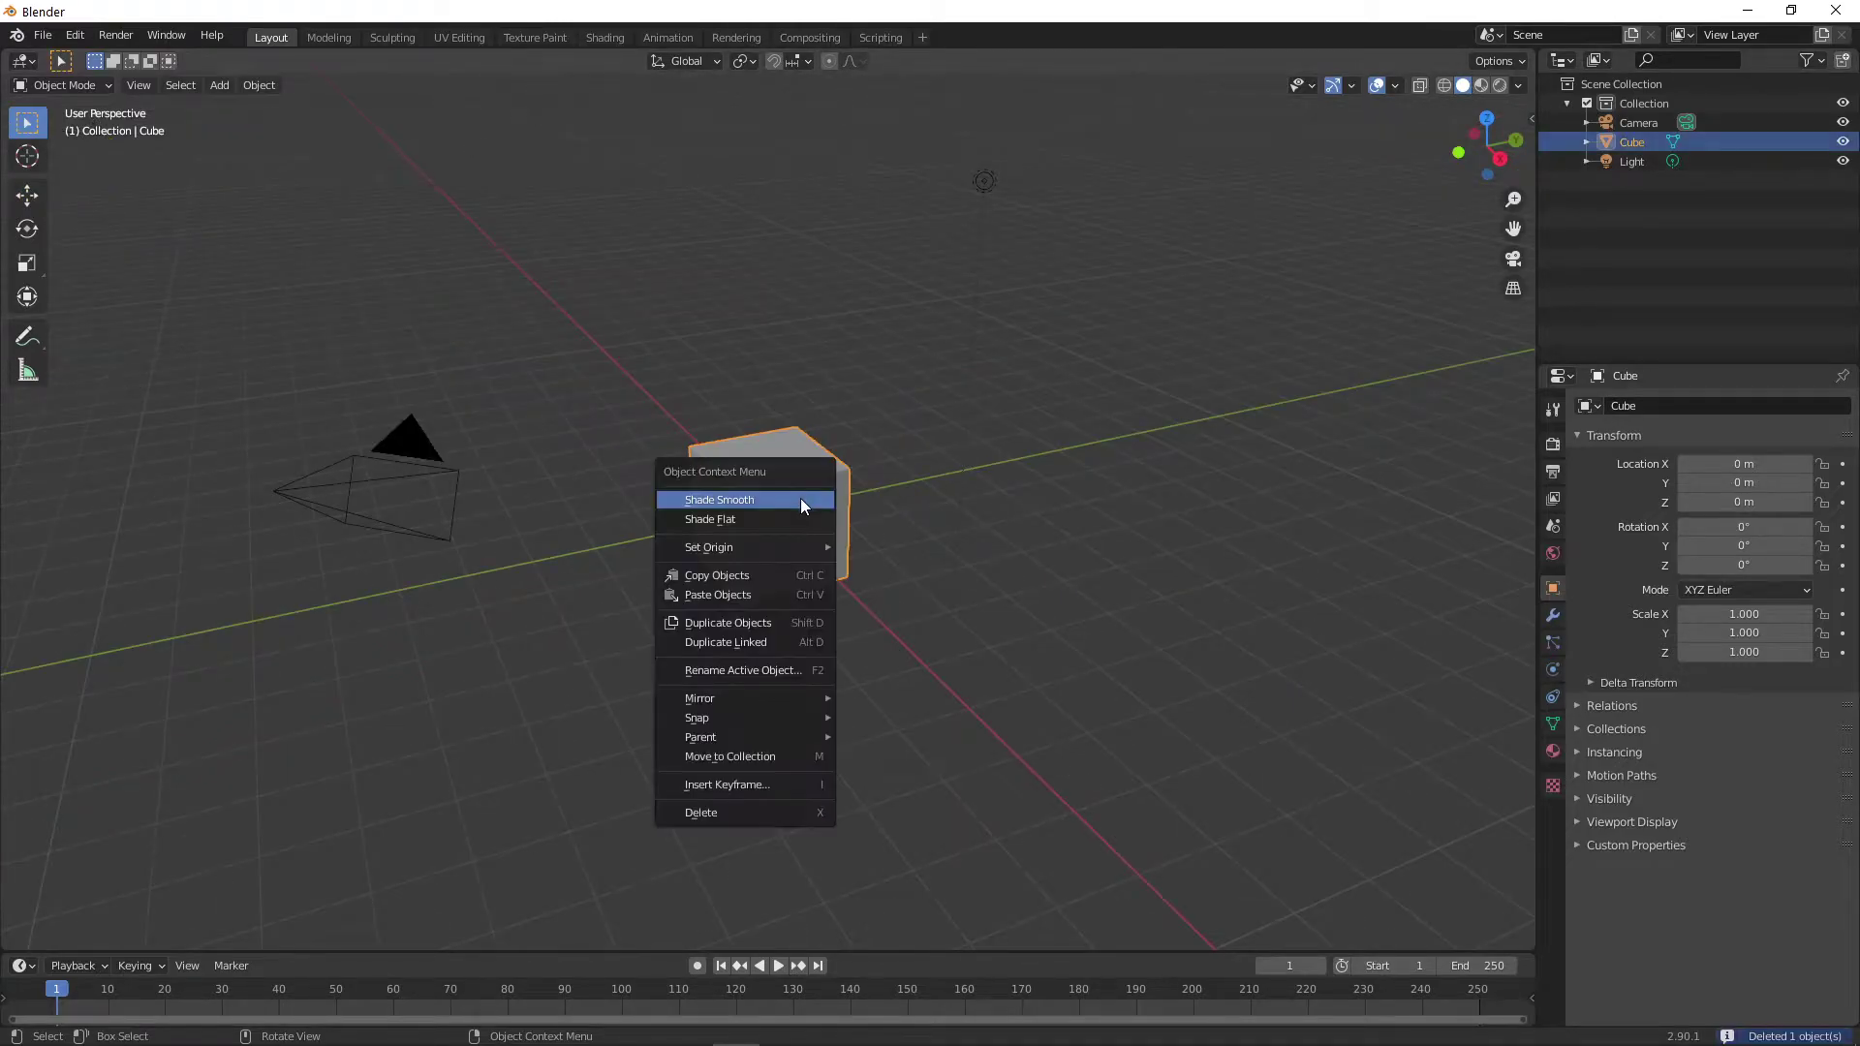
{"action": "left_click", "coordinate": [709, 814]}
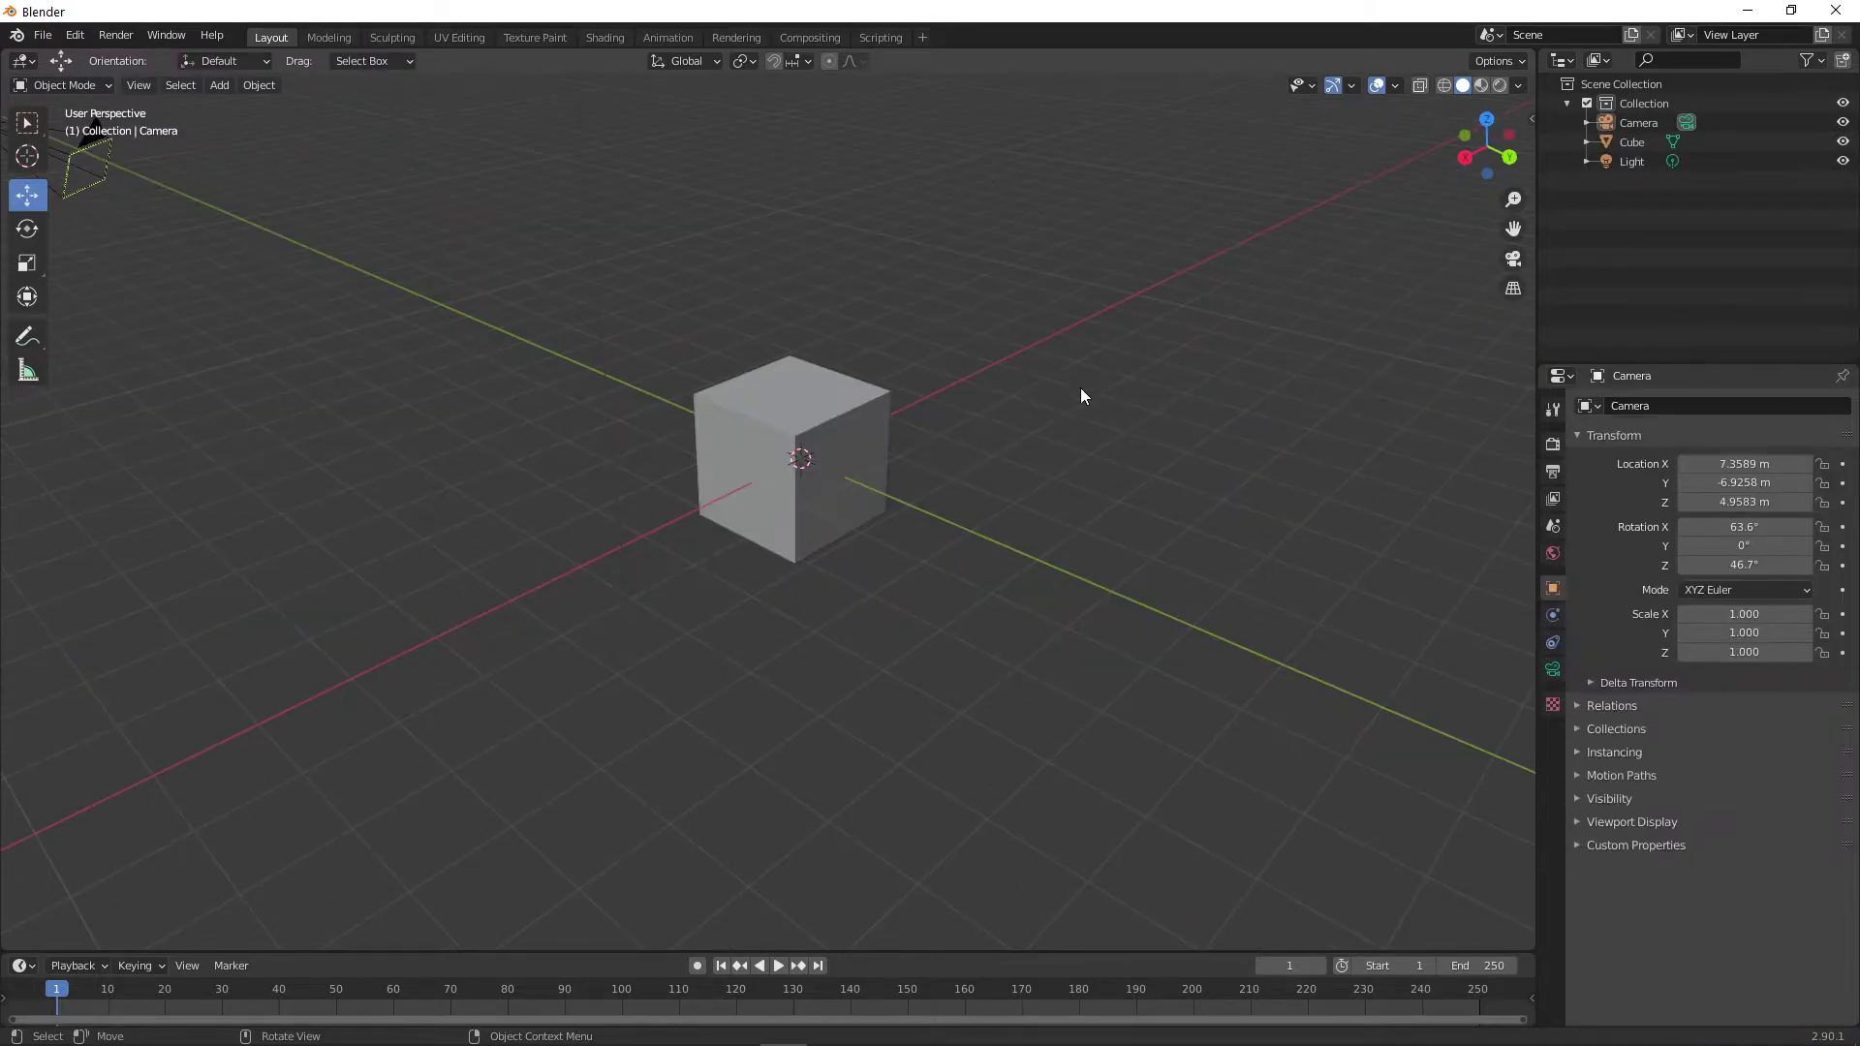
Add a cube mesh at the 3D cursor and move it along the Y axis clear of the original cube
{"action": "key", "text": "shift+a"}
{"action": "mouse_move", "coordinate": [1082, 395]}
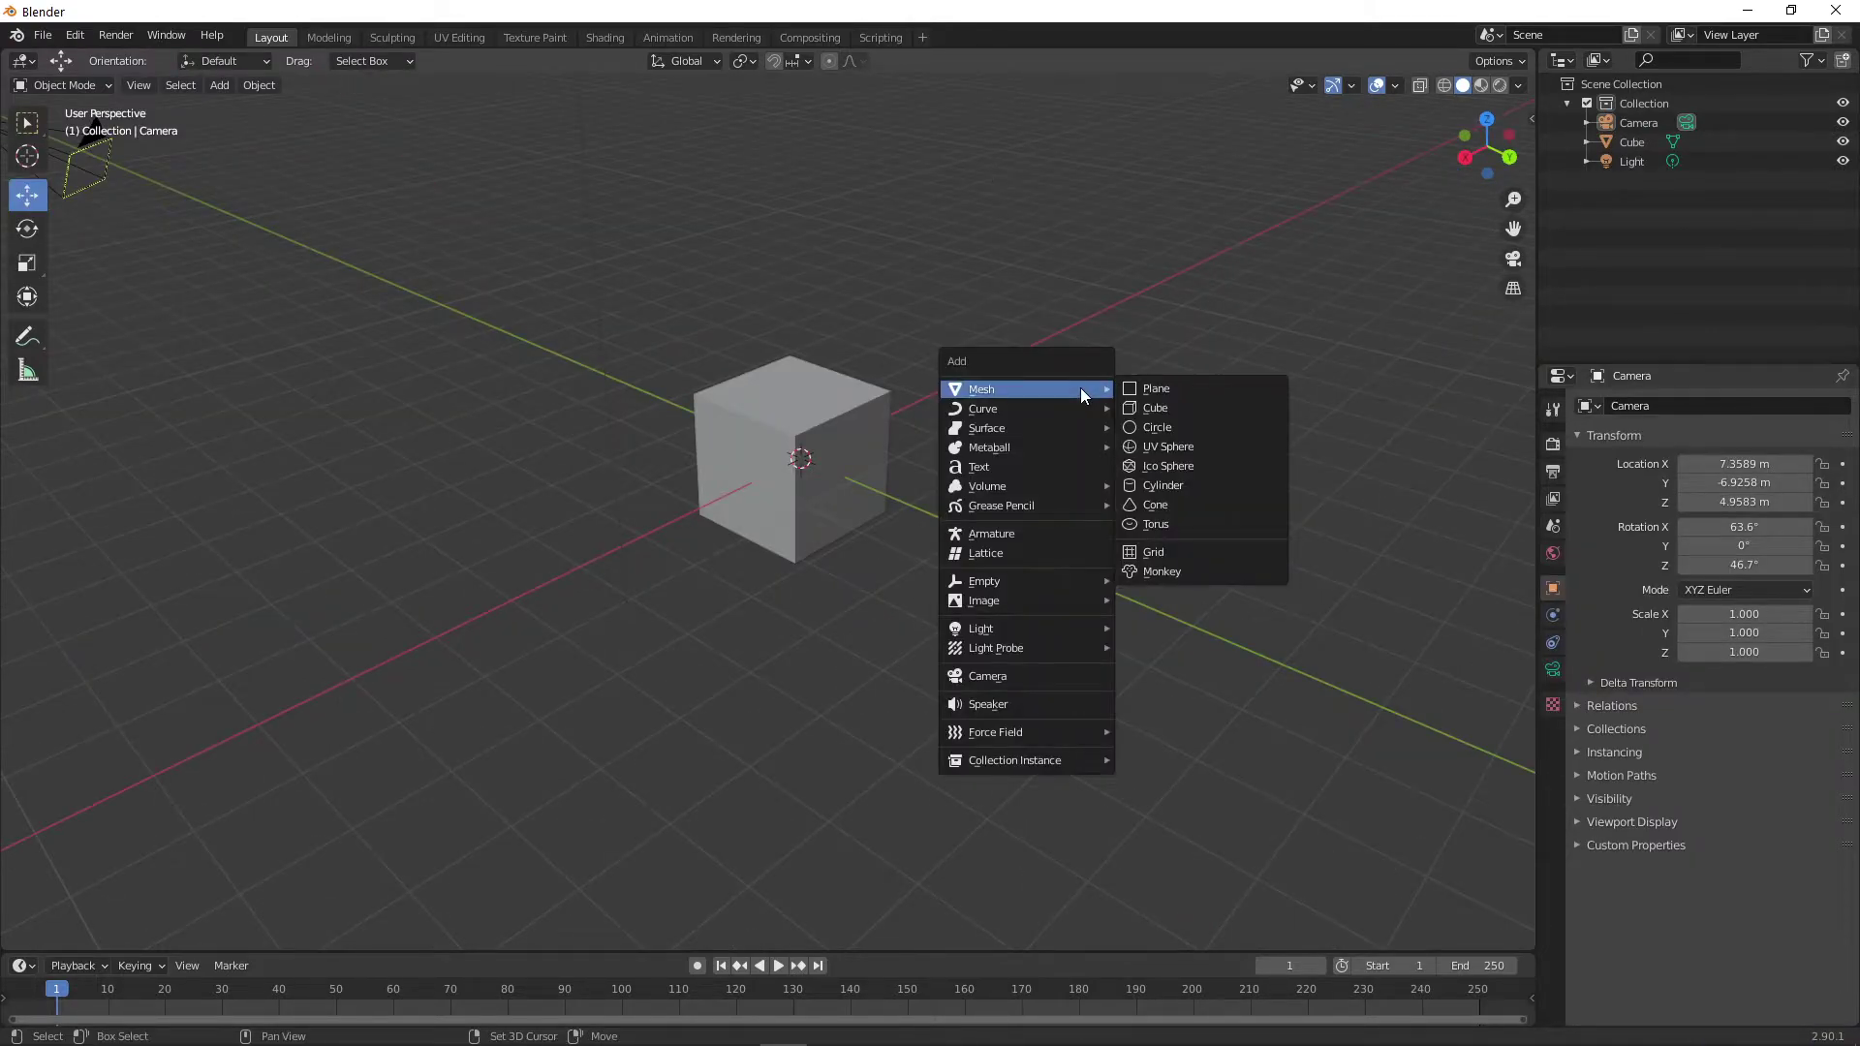
{"action": "left_click", "coordinate": [1186, 420]}
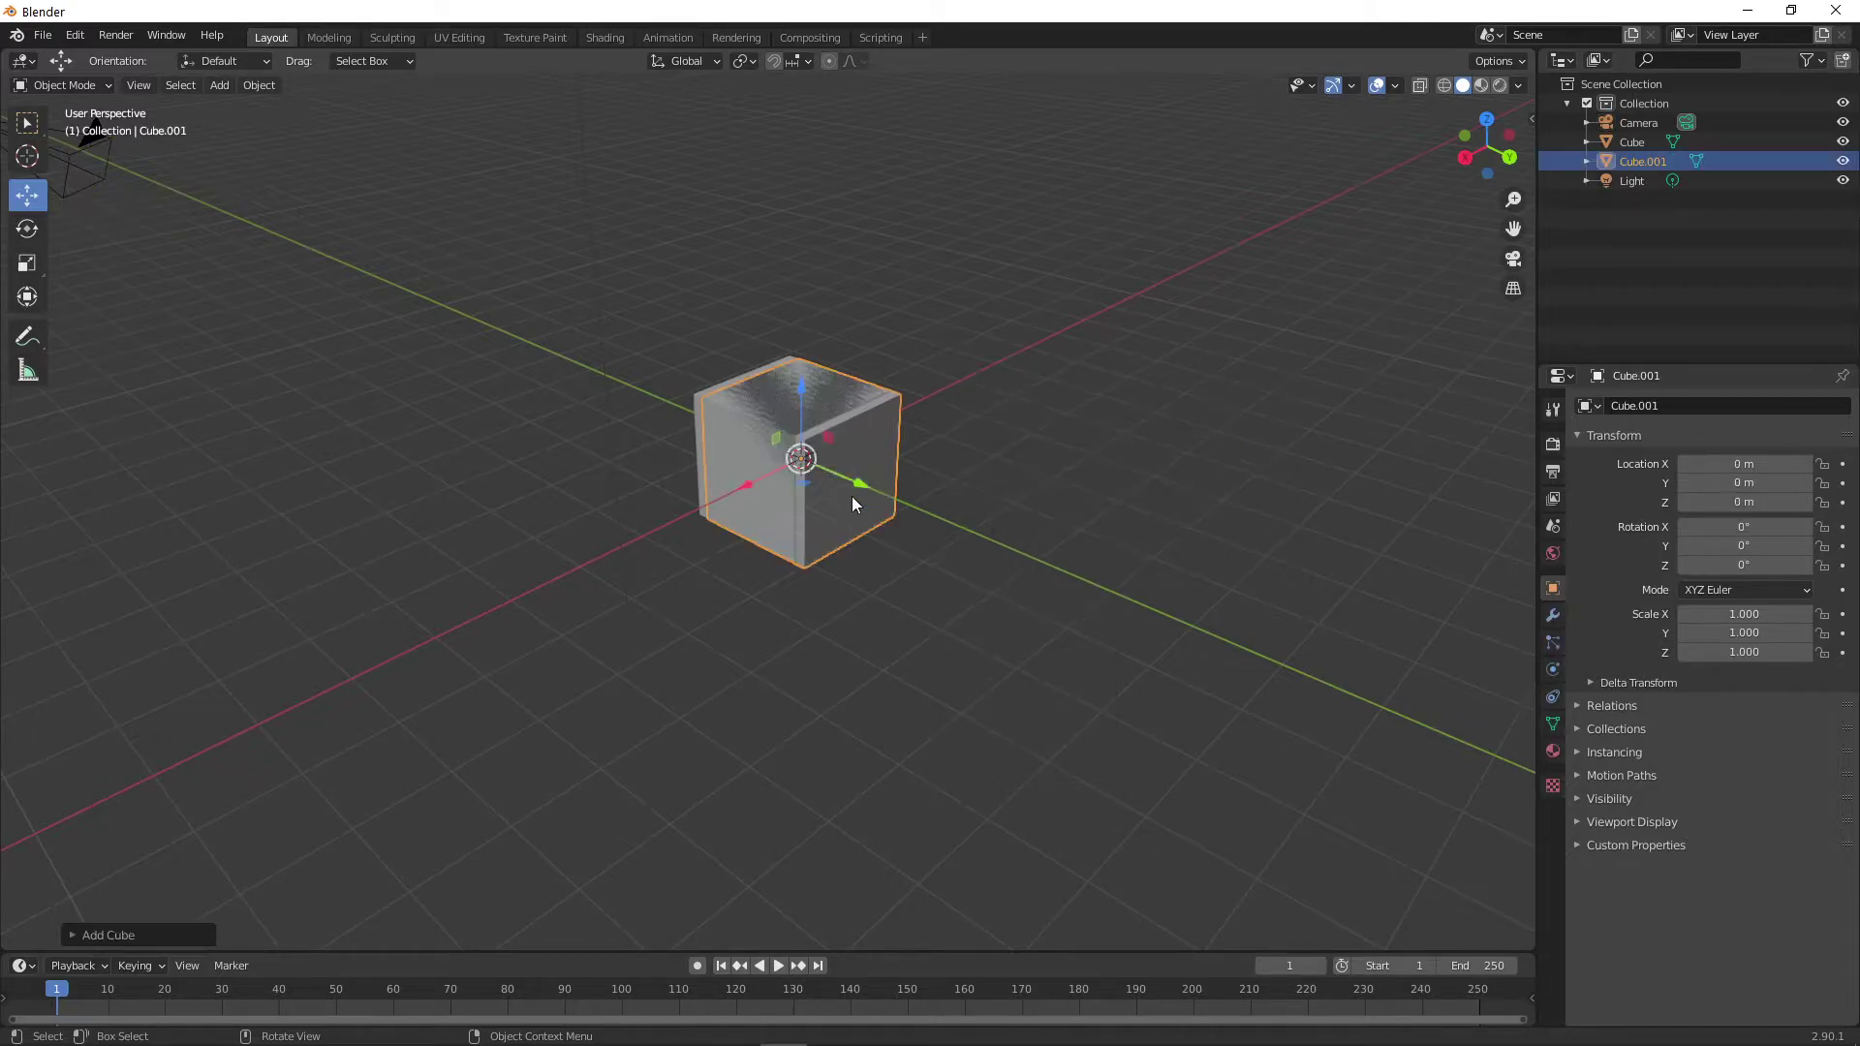
{"action": "left_click_drag", "start_coordinate": [862, 482], "coordinate": [1051, 564]}
Move the original cube back along the Y axis, bring the added cube to about Y 0.42 m, and clear the selection
{"action": "left_click", "coordinate": [754, 457]}
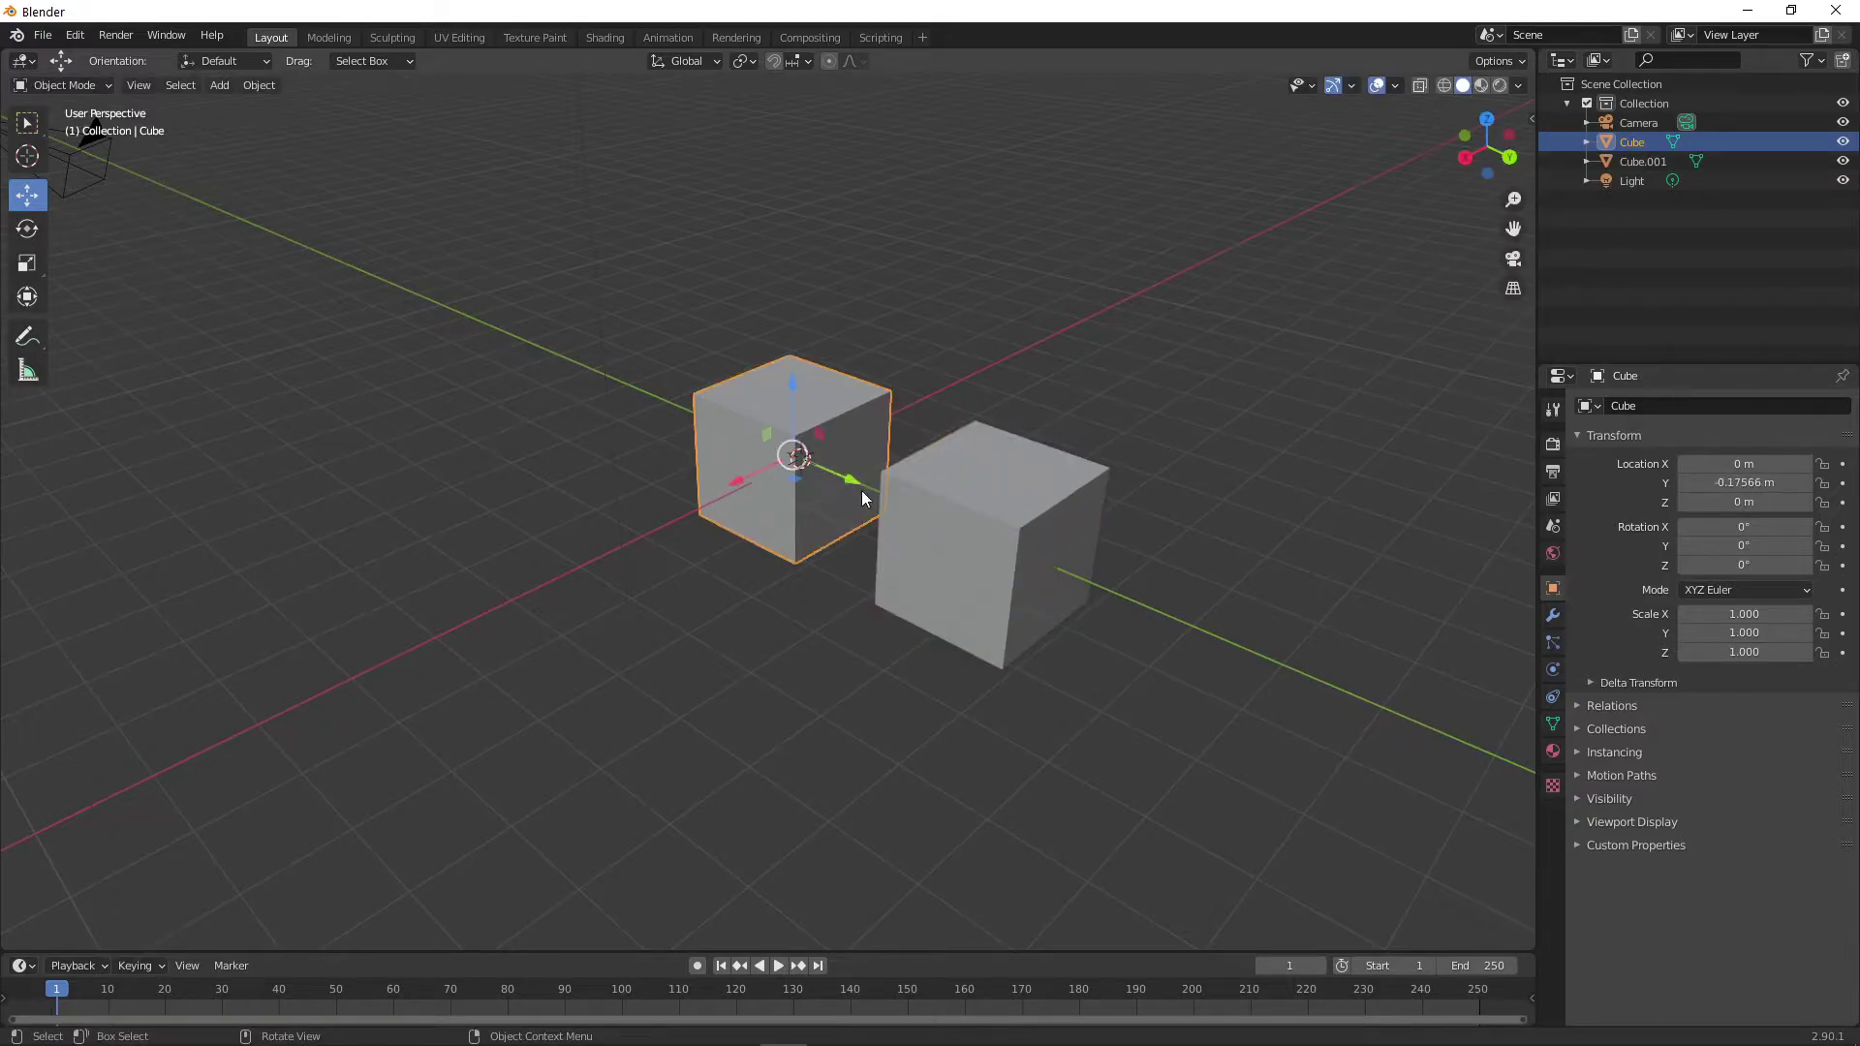
{"action": "left_click_drag", "start_coordinate": [862, 491], "coordinate": [531, 345]}
{"action": "left_click", "coordinate": [983, 538]}
{"action": "left_click_drag", "start_coordinate": [1054, 572], "coordinate": [1000, 499]}
{"action": "left_click", "coordinate": [1360, 498]}
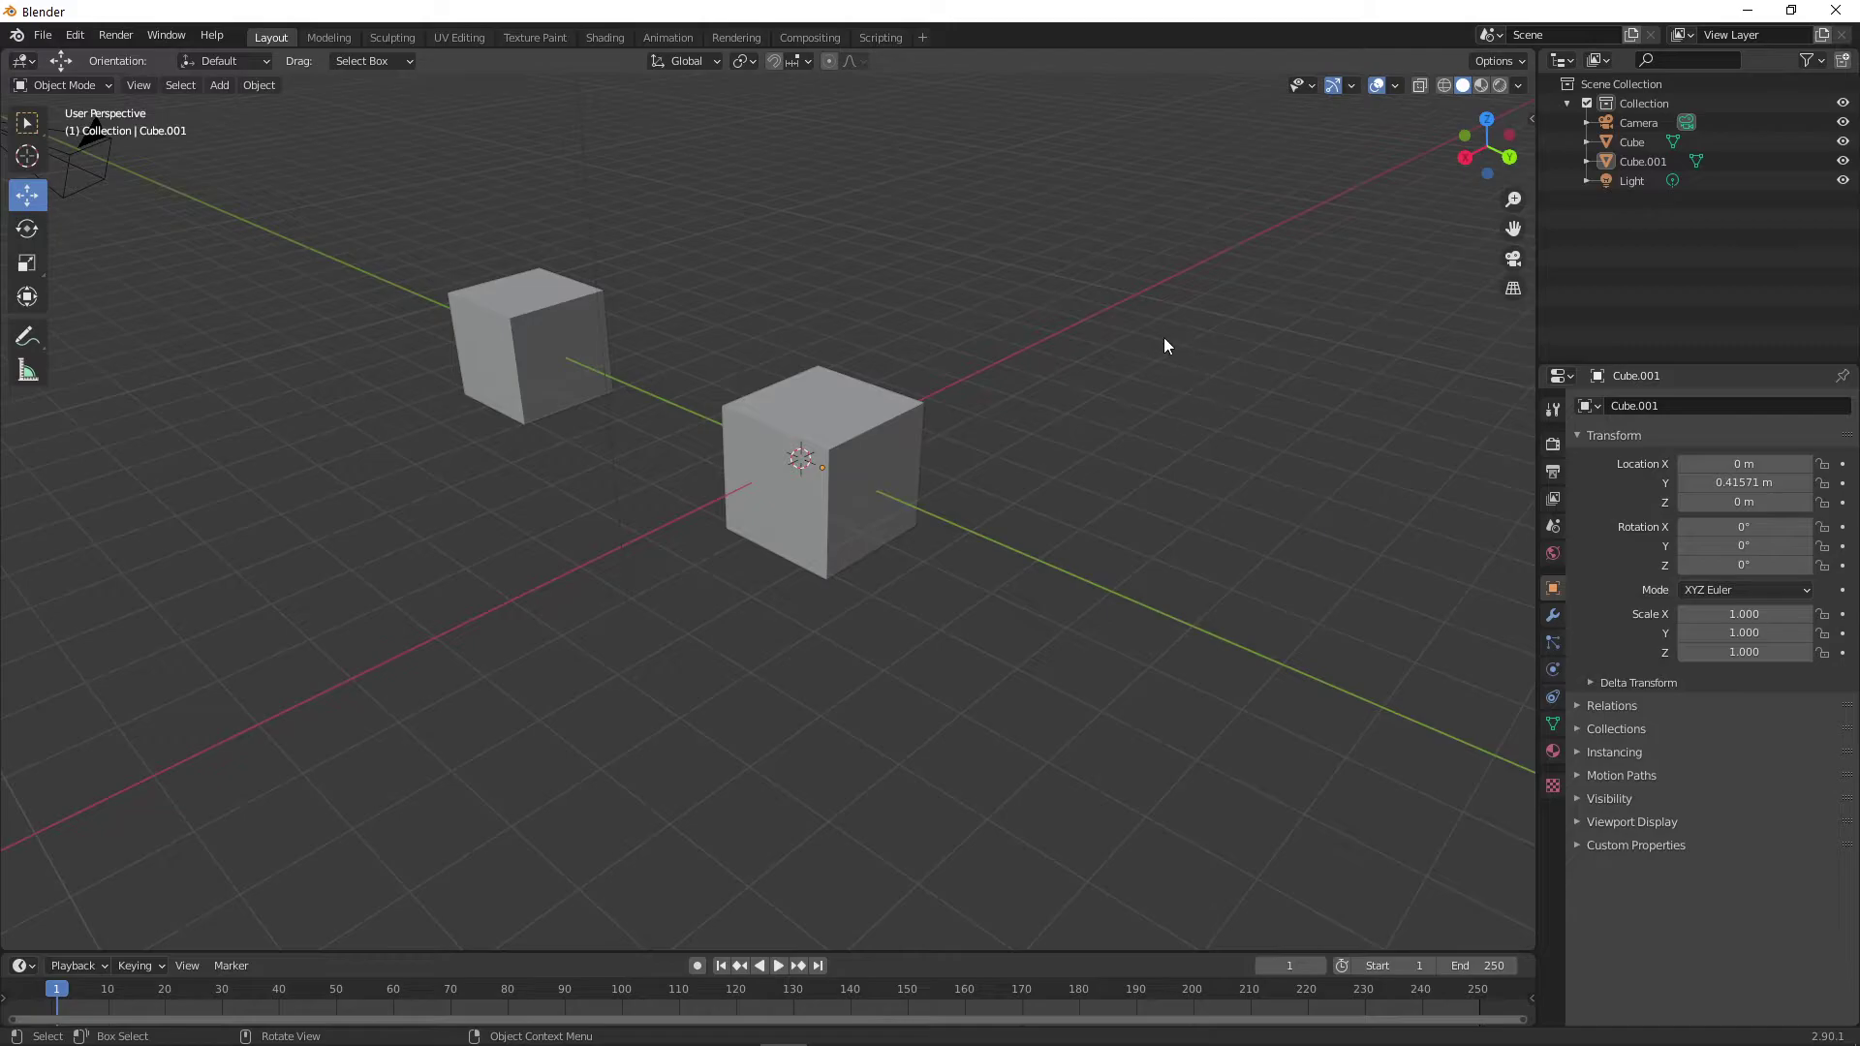
Place the 3D cursor in the empty space away from both cubes and add a cube mesh there
{"action": "right_click", "coordinate": [1218, 424], "text": "shift"}
{"action": "key", "text": "shift+a"}
{"action": "mouse_move", "coordinate": [1344, 479]}
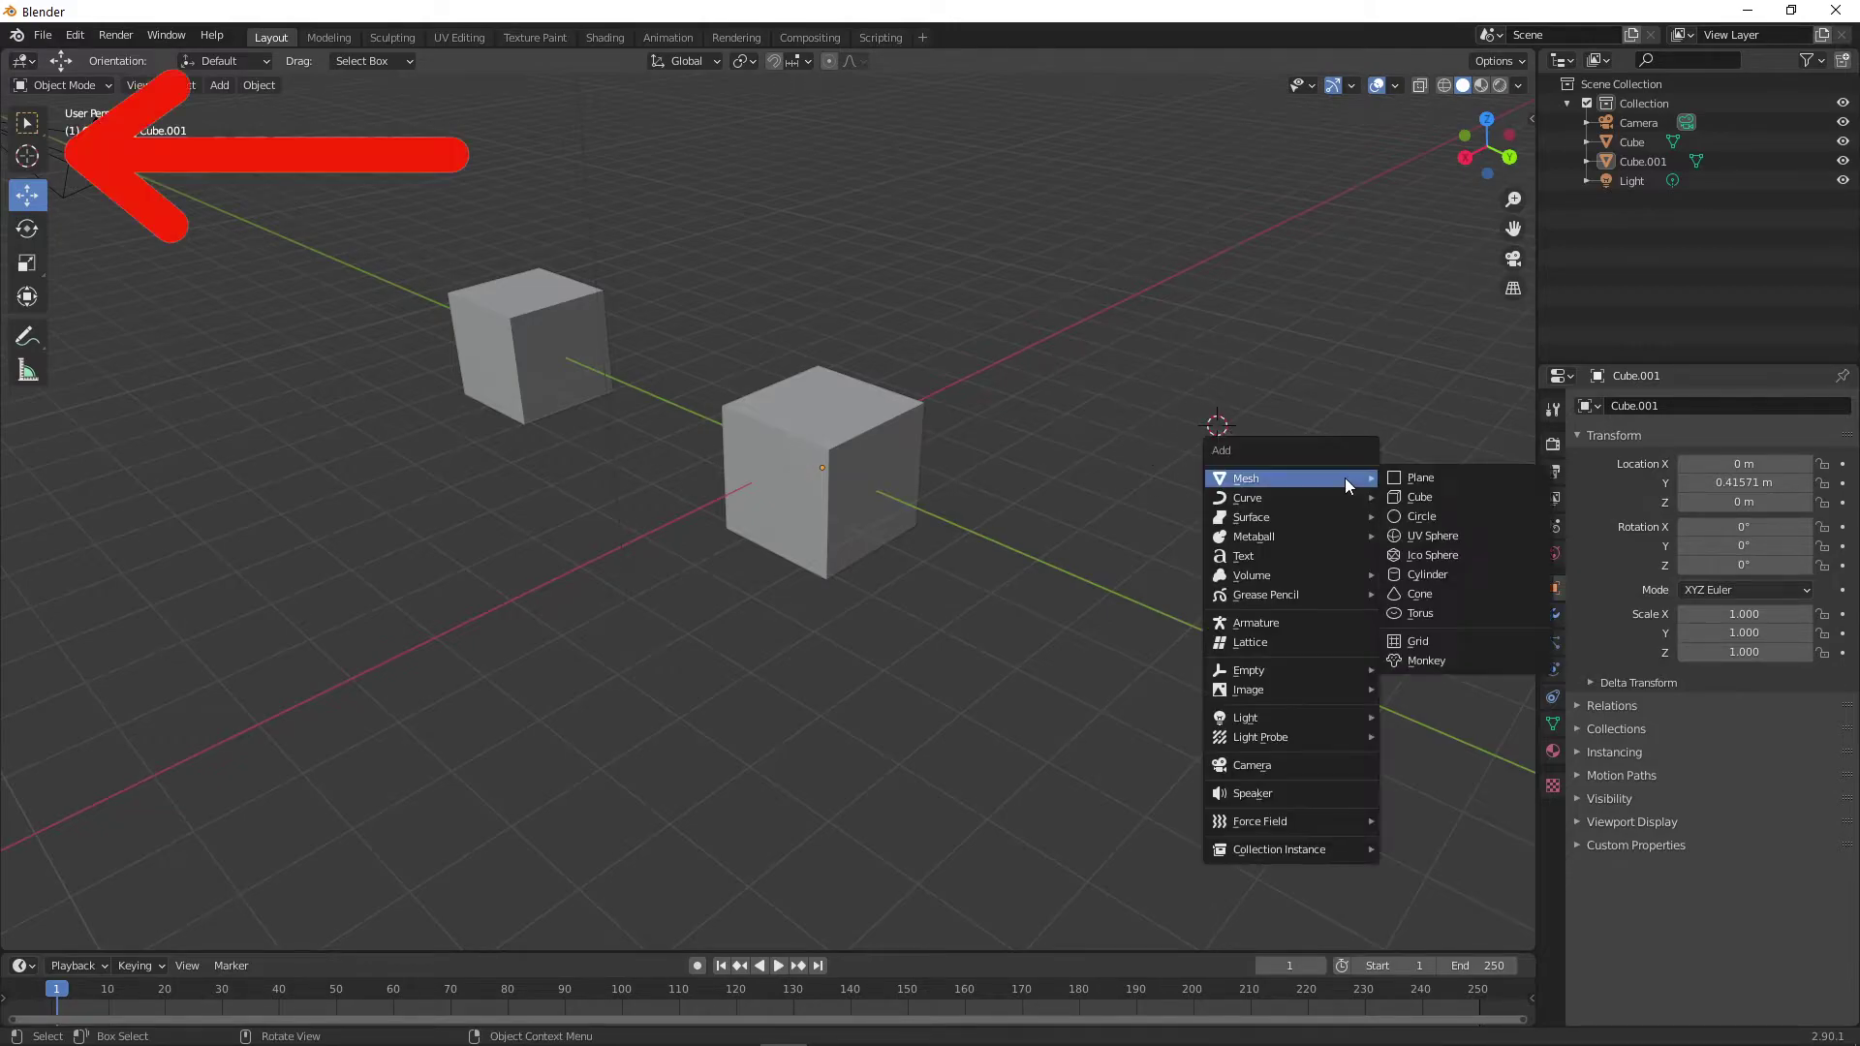
{"action": "left_click", "coordinate": [1430, 497]}
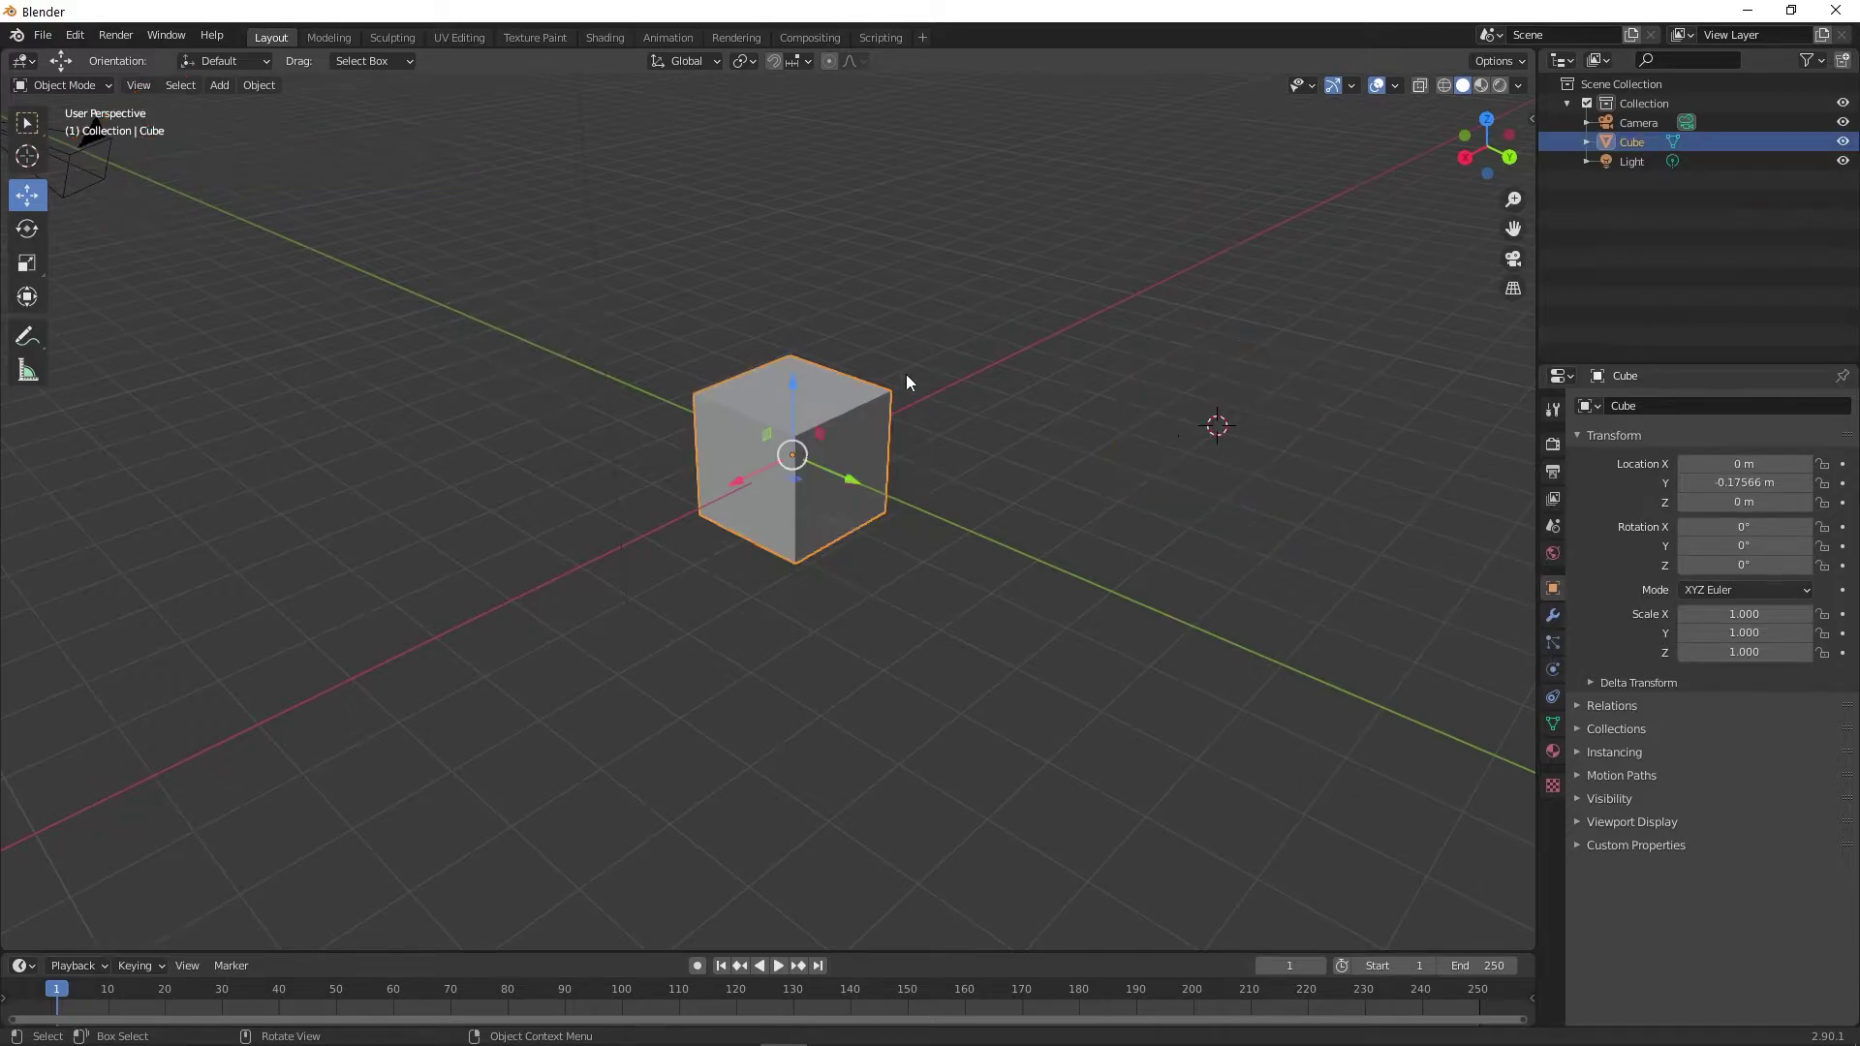
Place the 3D cursor at several spots around and on the cube with the Cursor tool, and reset it to the world origin
{"action": "left_click", "coordinate": [26, 155]}
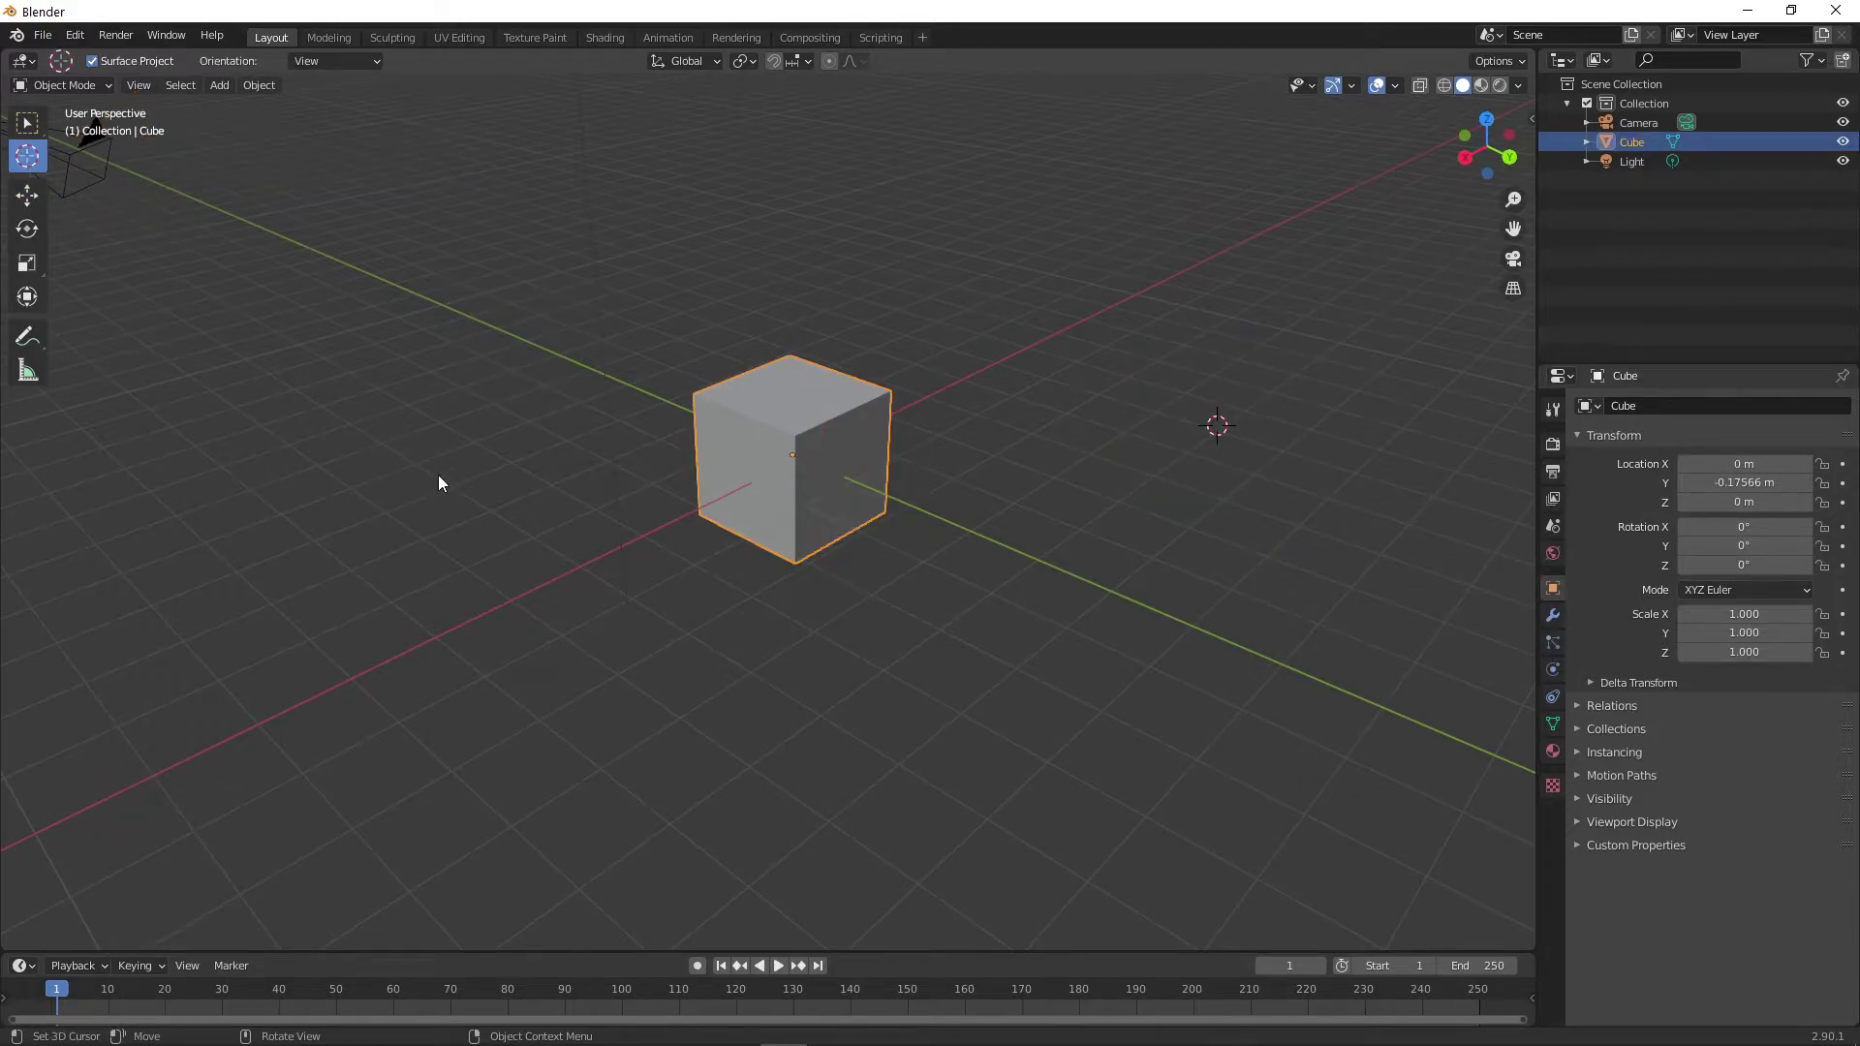
{"action": "left_click", "coordinate": [272, 429]}
{"action": "left_click", "coordinate": [596, 304]}
{"action": "left_click", "coordinate": [712, 690]}
{"action": "left_click", "coordinate": [1151, 477]}
{"action": "left_click", "coordinate": [953, 300]}
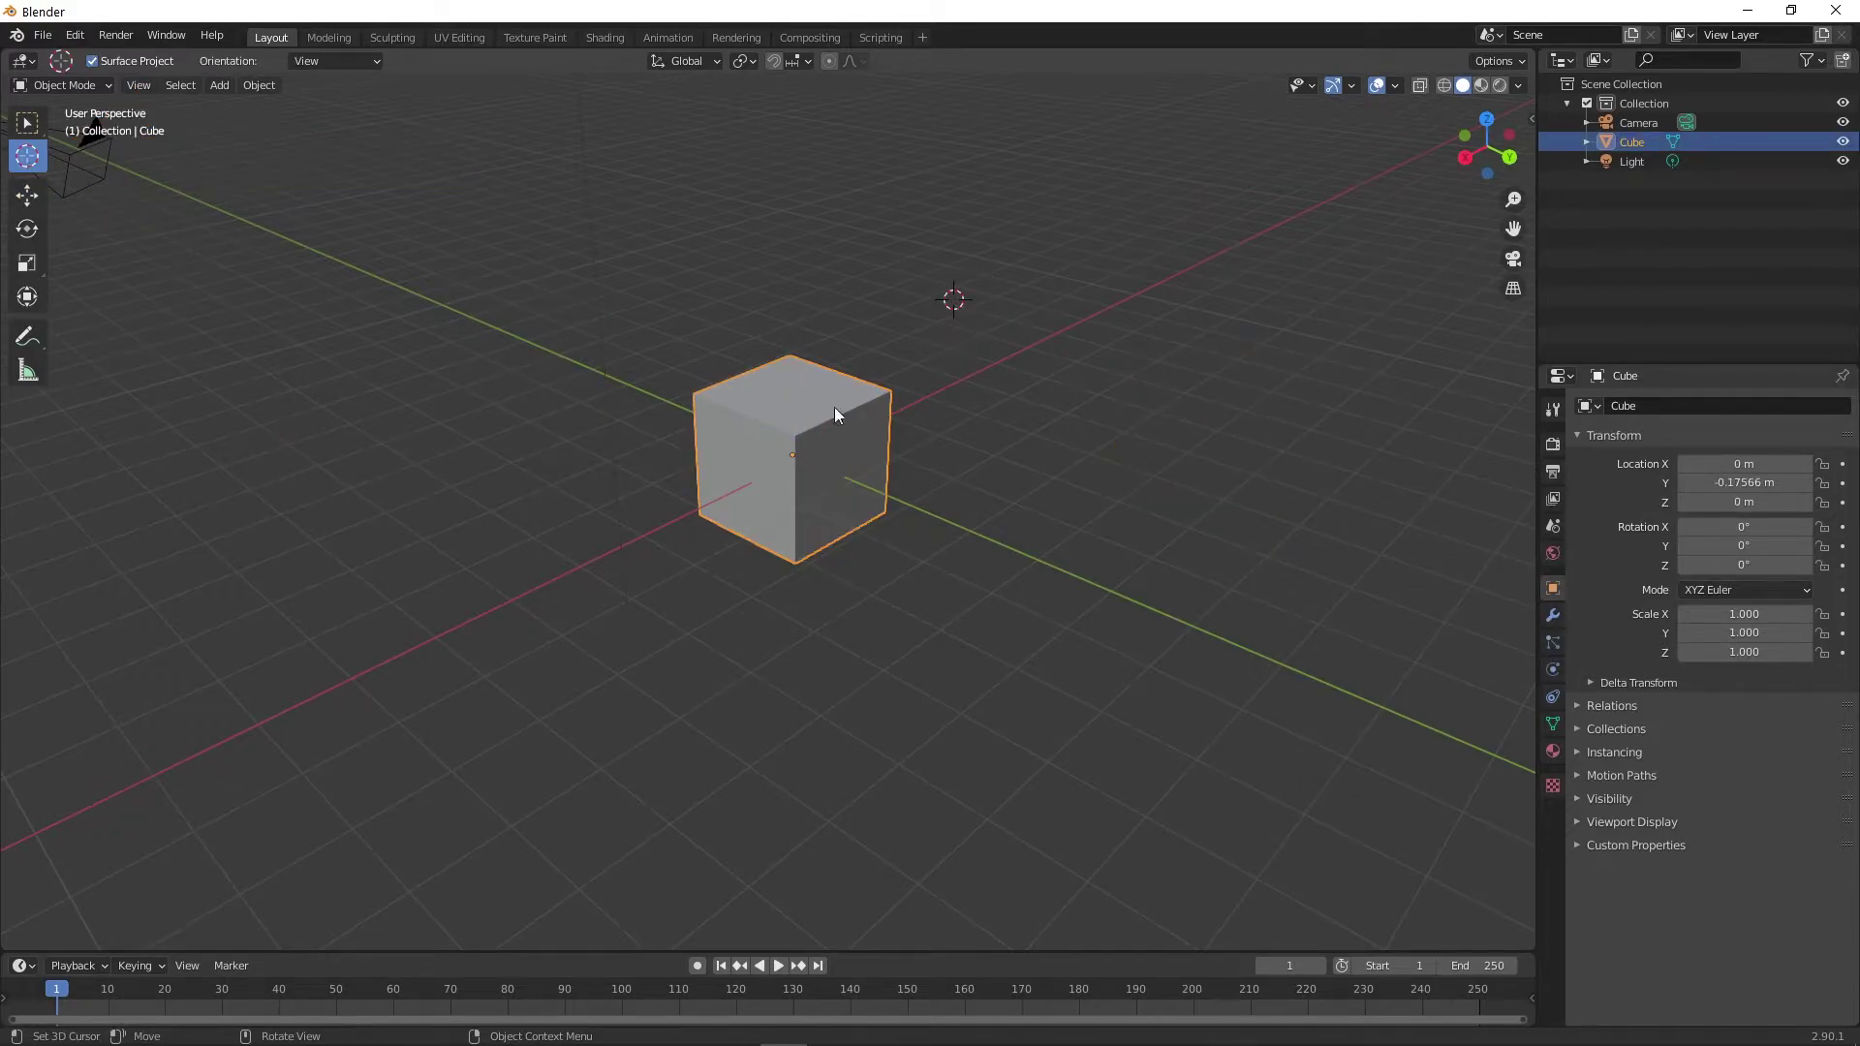
{"action": "left_click", "coordinate": [793, 457]}
{"action": "left_click", "coordinate": [772, 224]}
{"action": "key", "text": "shift+c"}
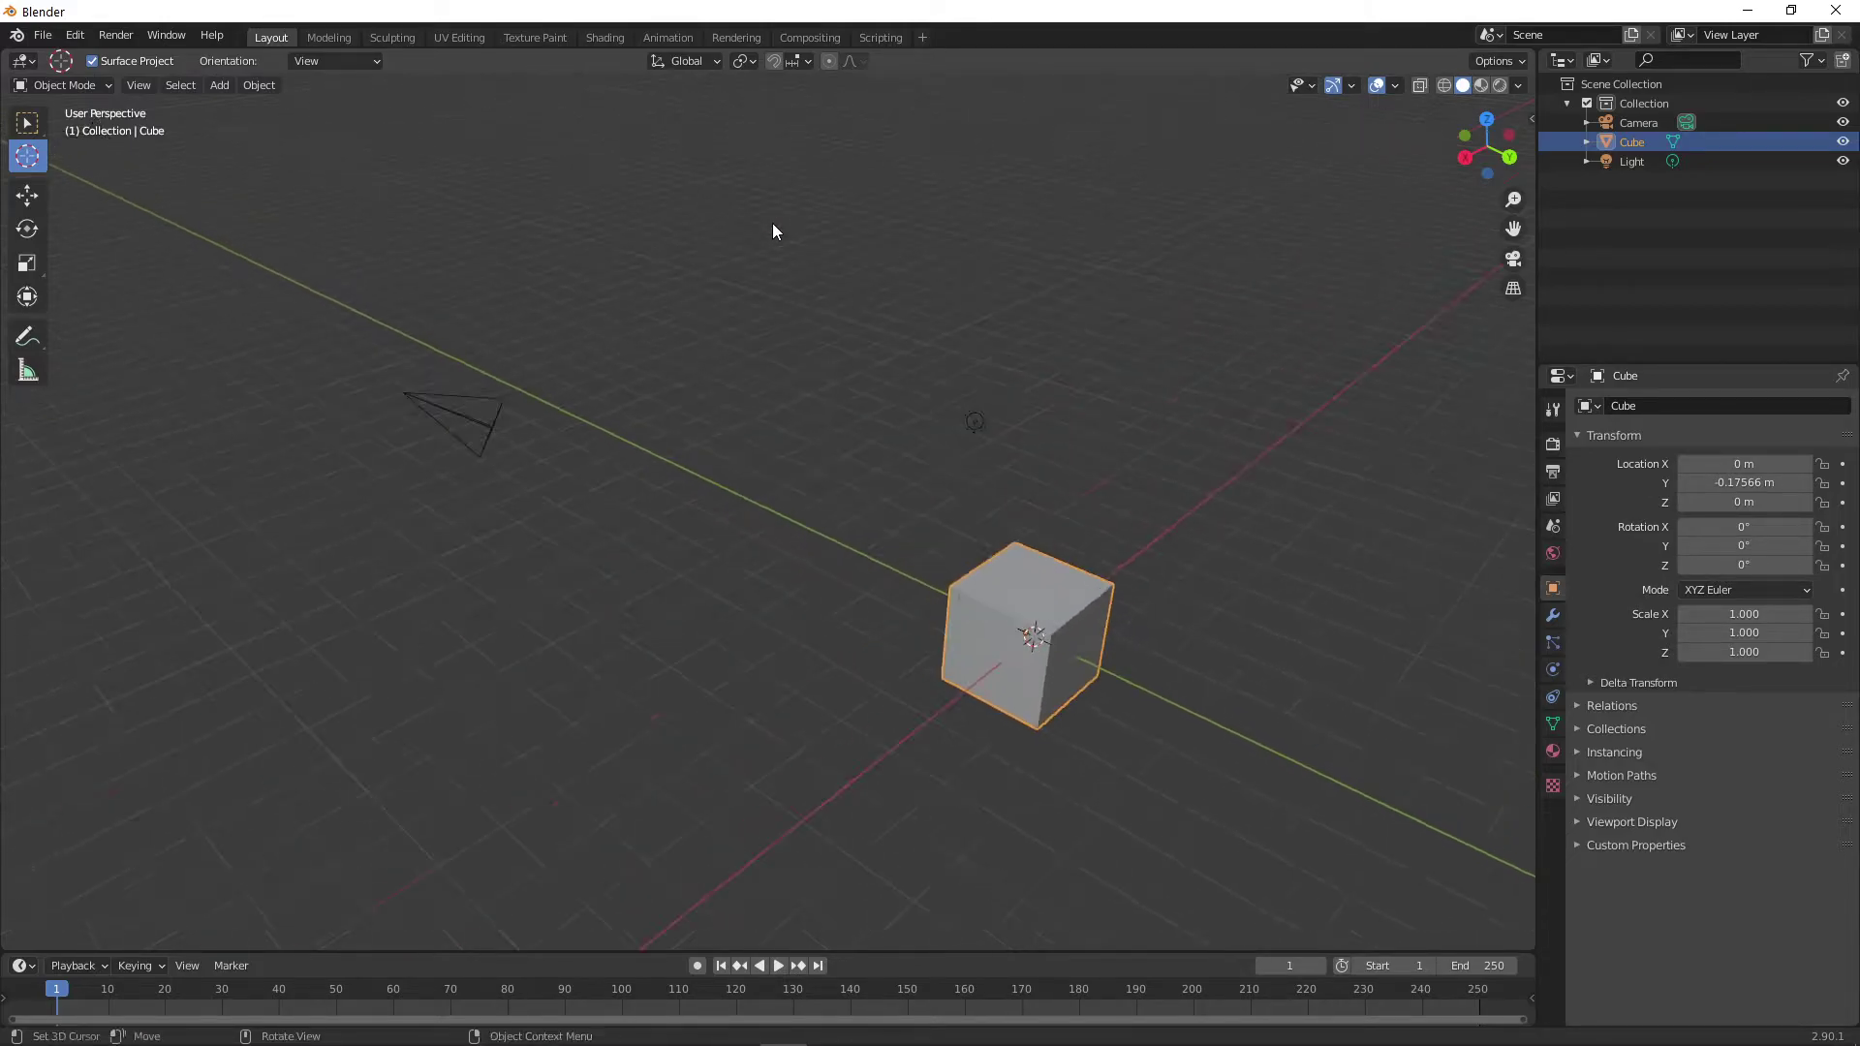
Frame the cube in the view, and deselect and reselect it with the Select Box tool
{"action": "key", "text": "w"}
{"action": "key", "text": "KP_Decimal"}
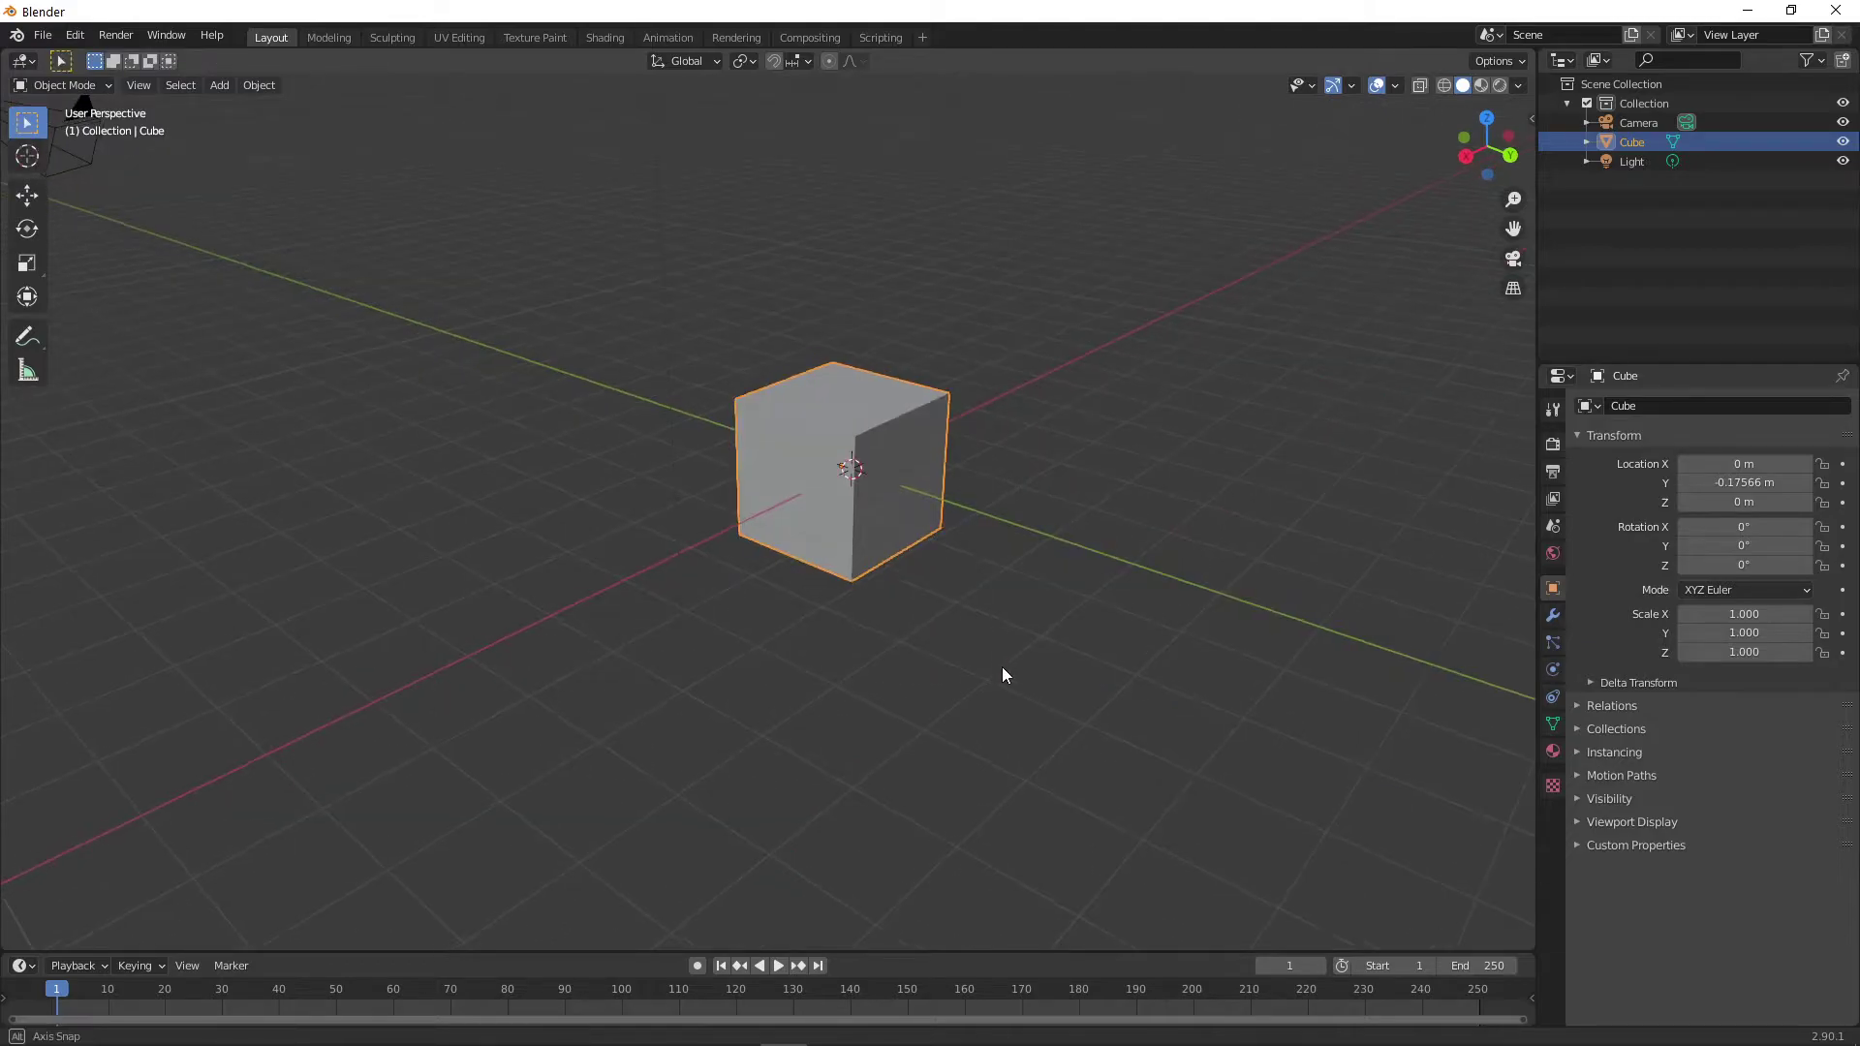
{"action": "left_click", "coordinate": [1004, 647]}
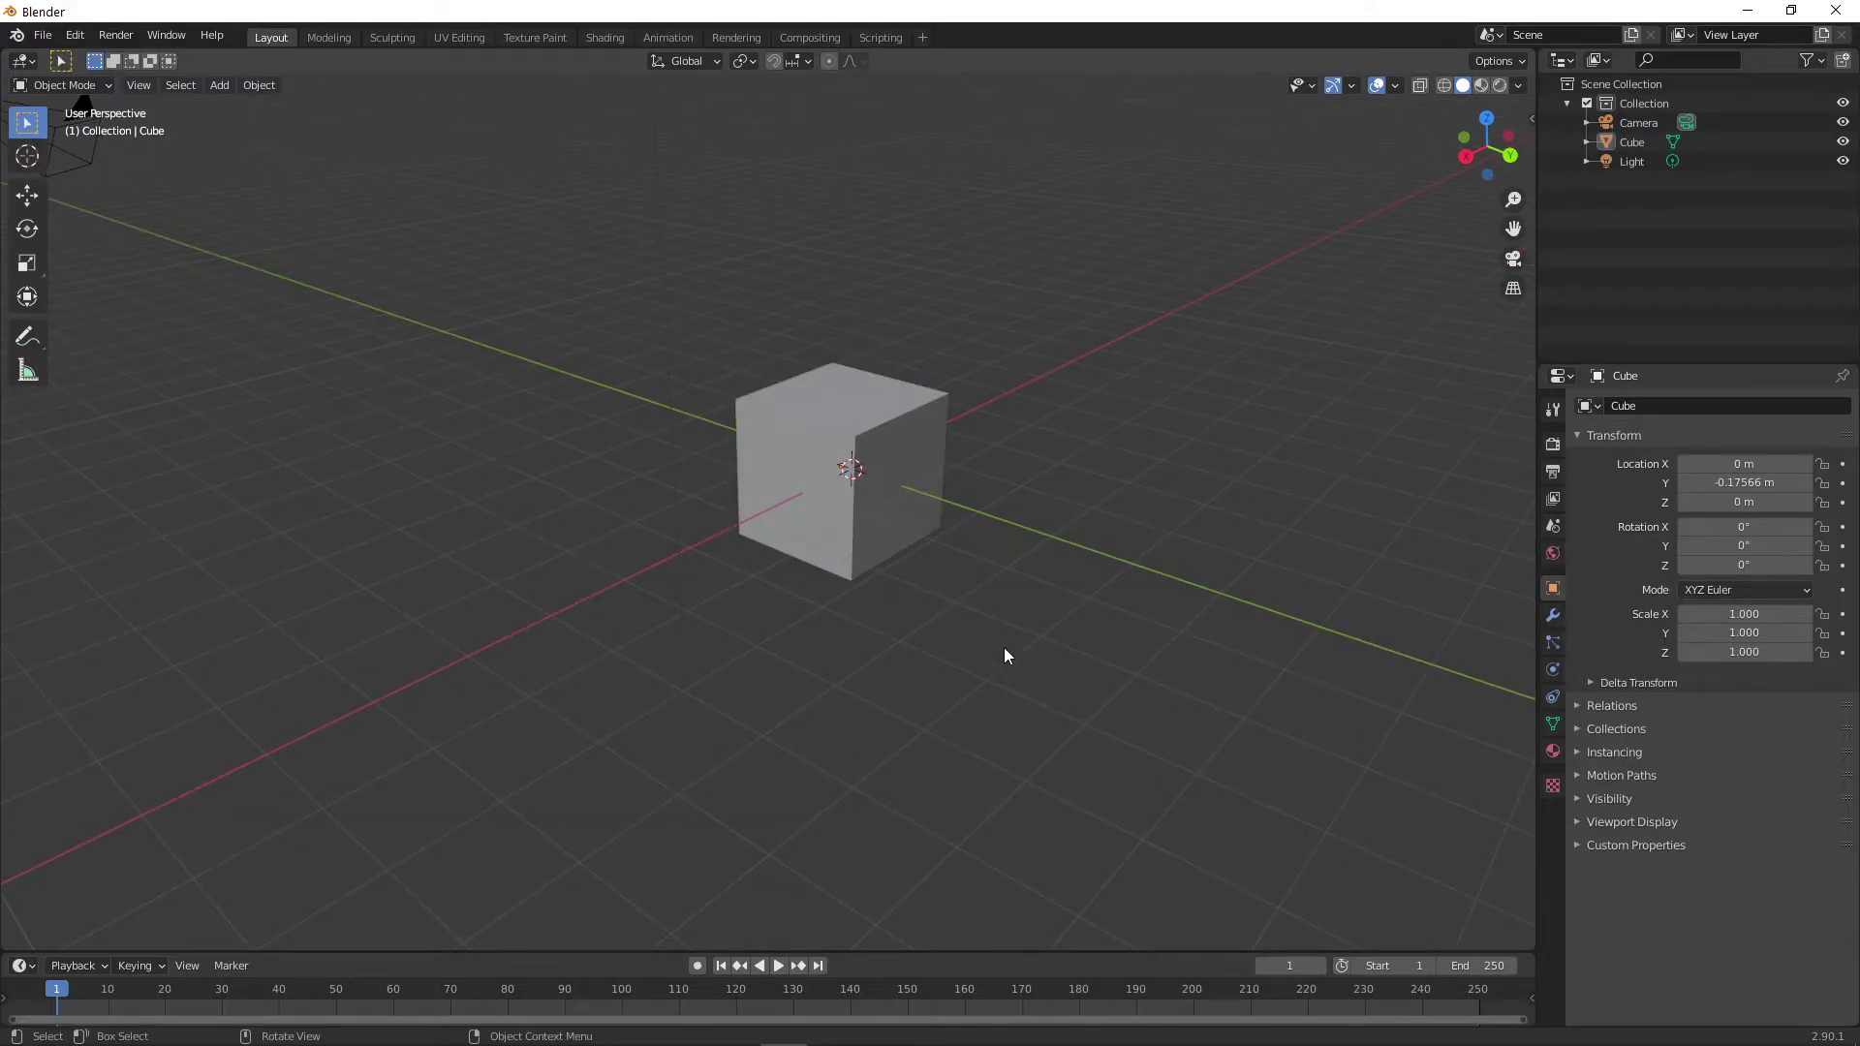
{"action": "left_click", "coordinate": [813, 435]}
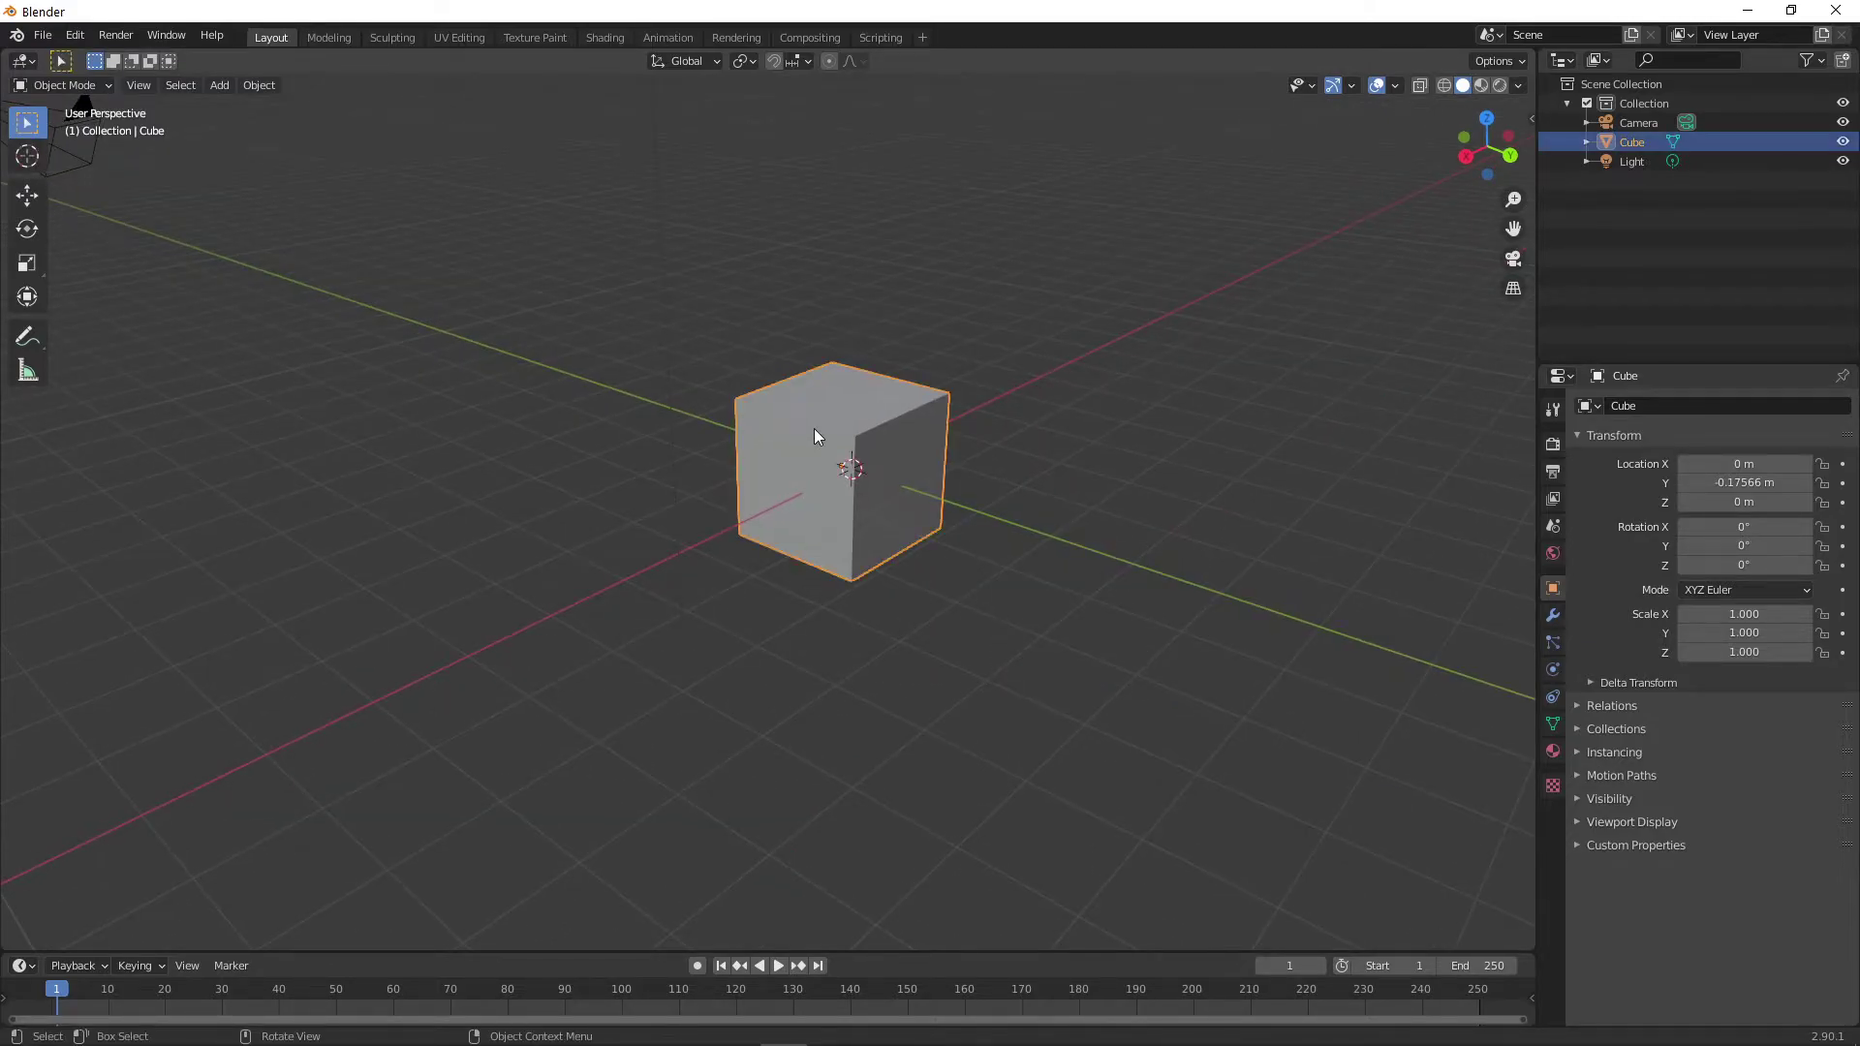
Move the cube with the Move tool to about X 5.01 m, Y 2.14 m, Z 3.40 m, and undo the moves
{"action": "left_click", "coordinate": [27, 198]}
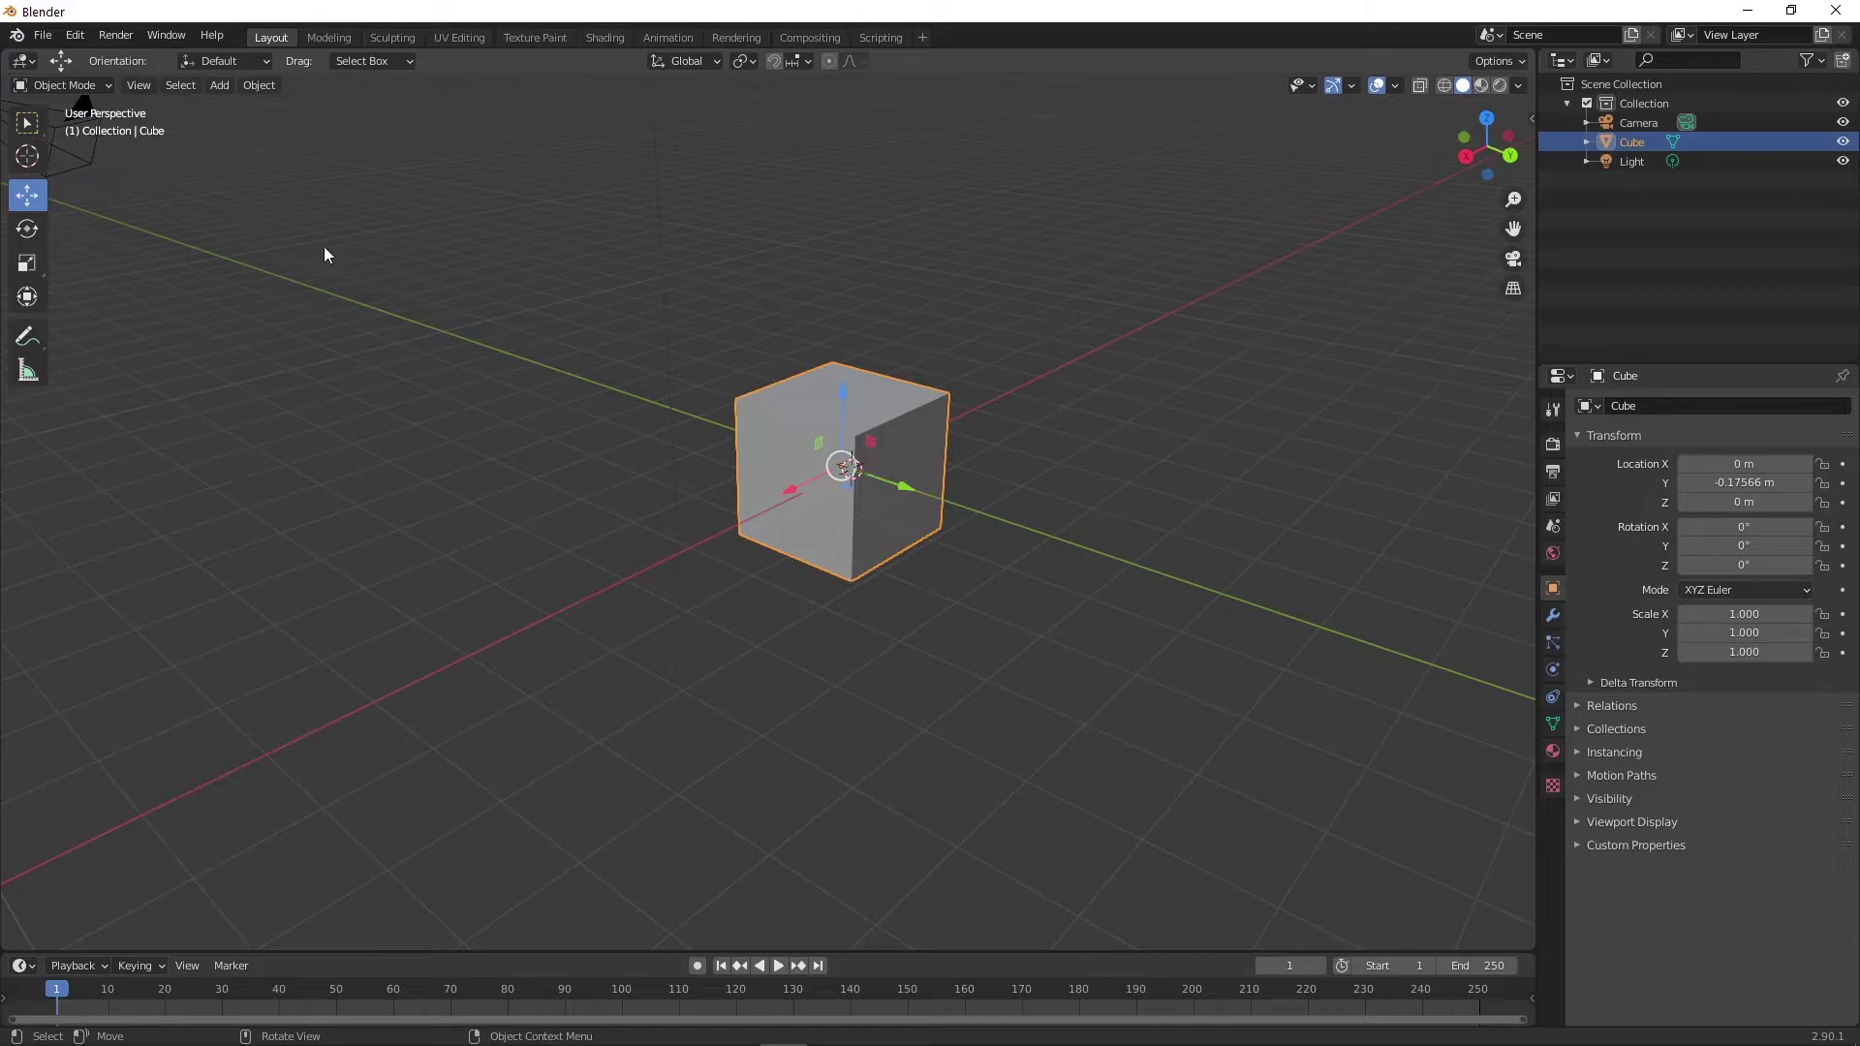
{"action": "left_click_drag", "start_coordinate": [903, 488], "coordinate": [1054, 159]}
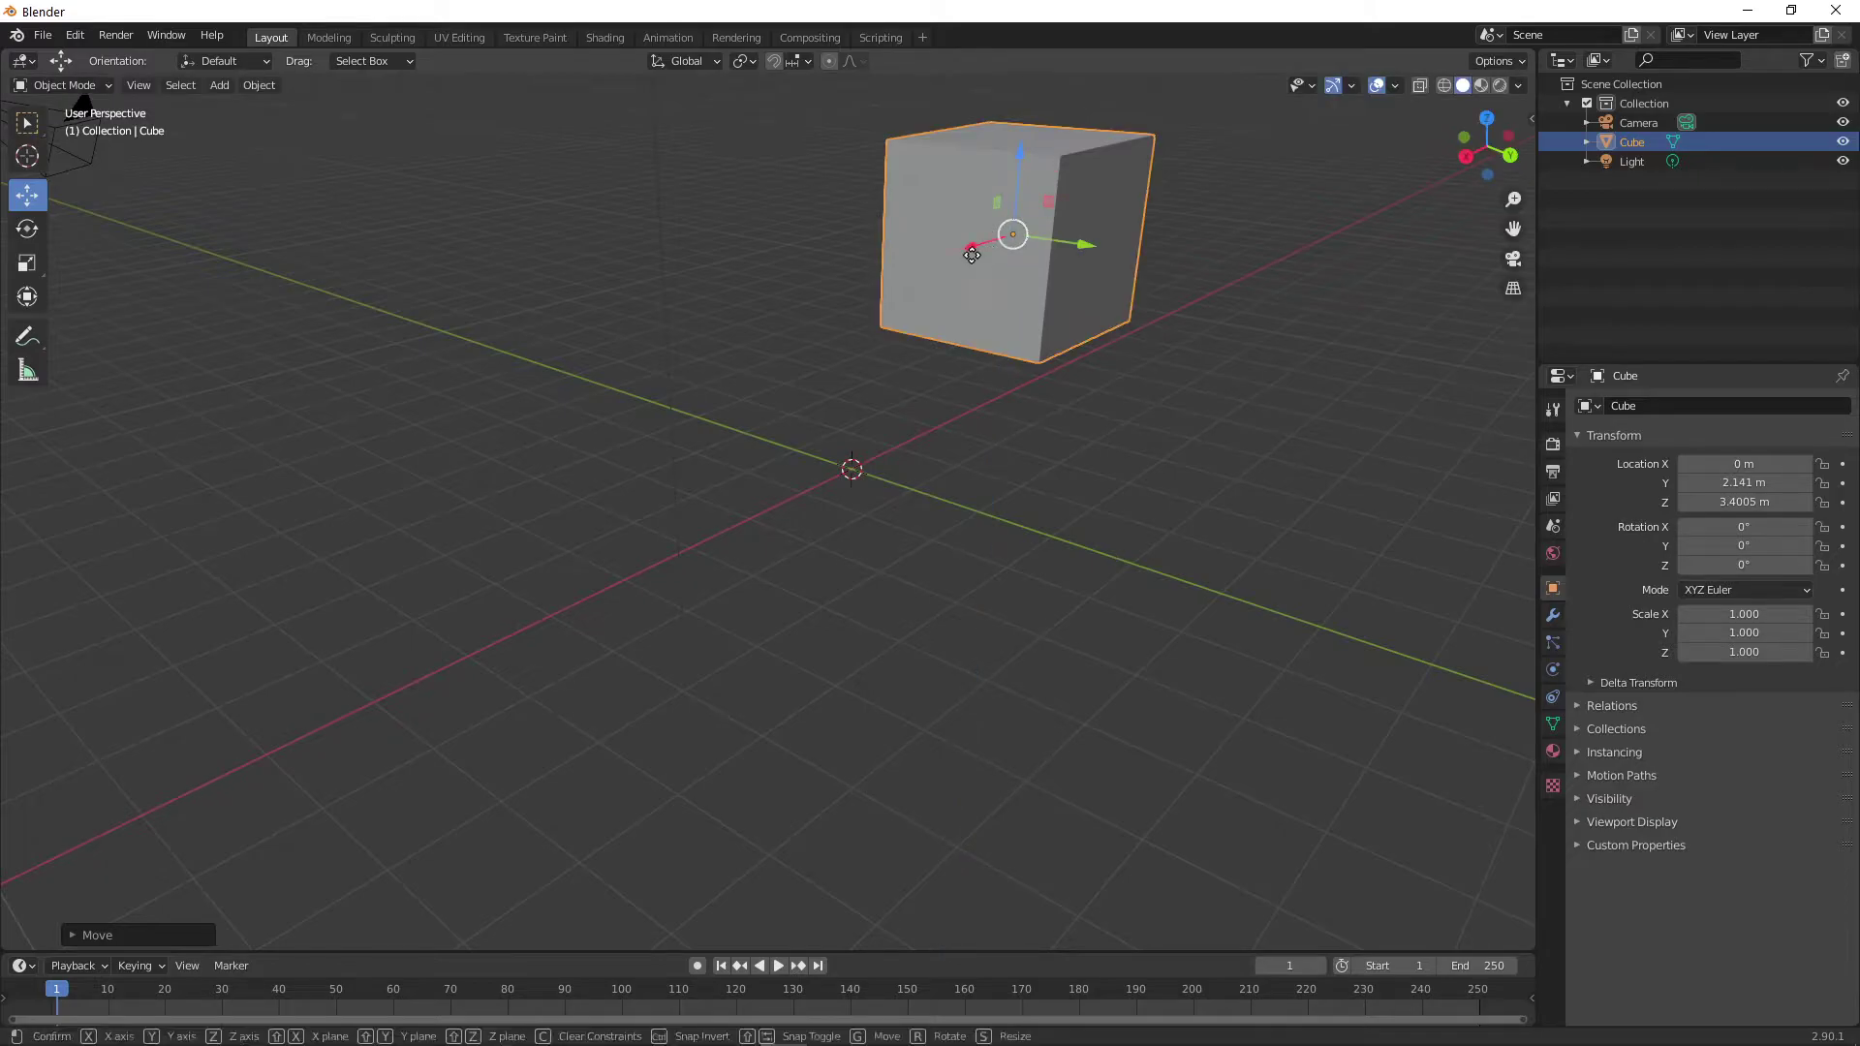
{"action": "left_click_drag", "start_coordinate": [988, 254], "coordinate": [647, 399]}
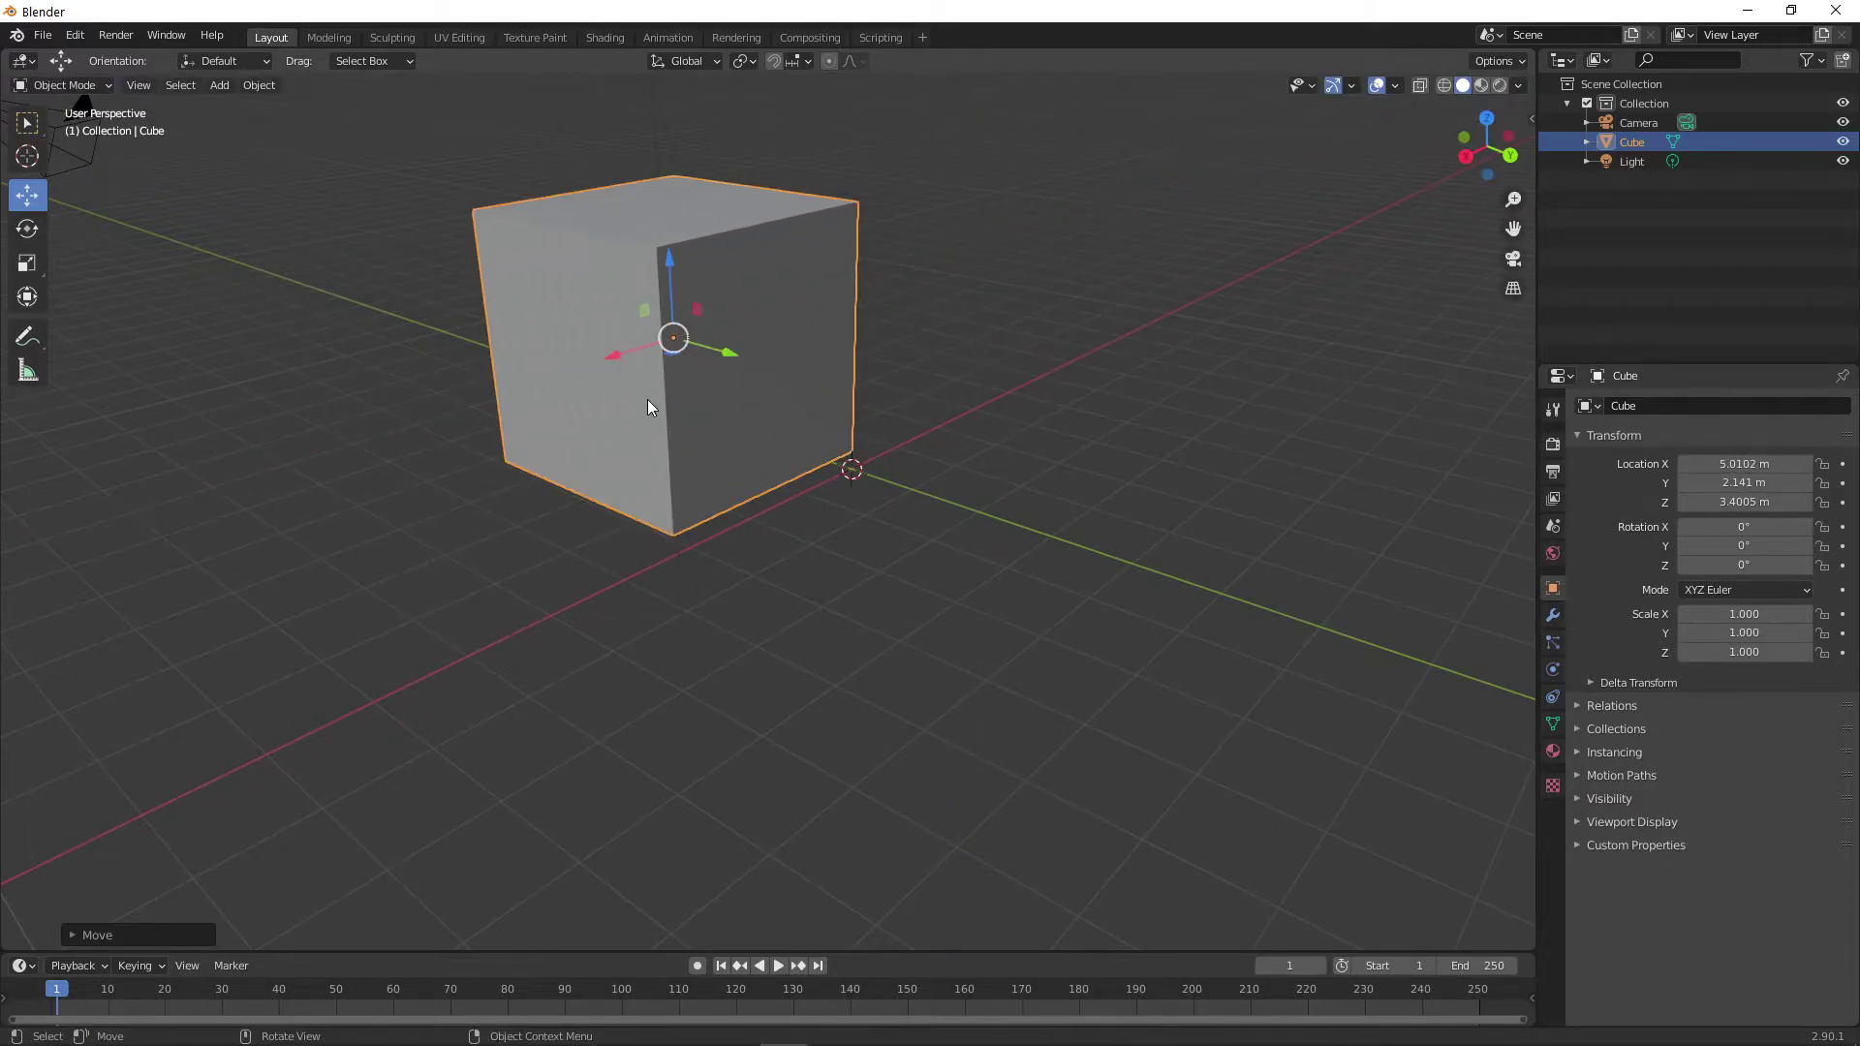
{"action": "key", "text": "ctrl+z"}
{"action": "key", "text": "ctrl+z"}
{"action": "key", "text": "ctrl+z"}
{"action": "key", "text": "ctrl+z"}
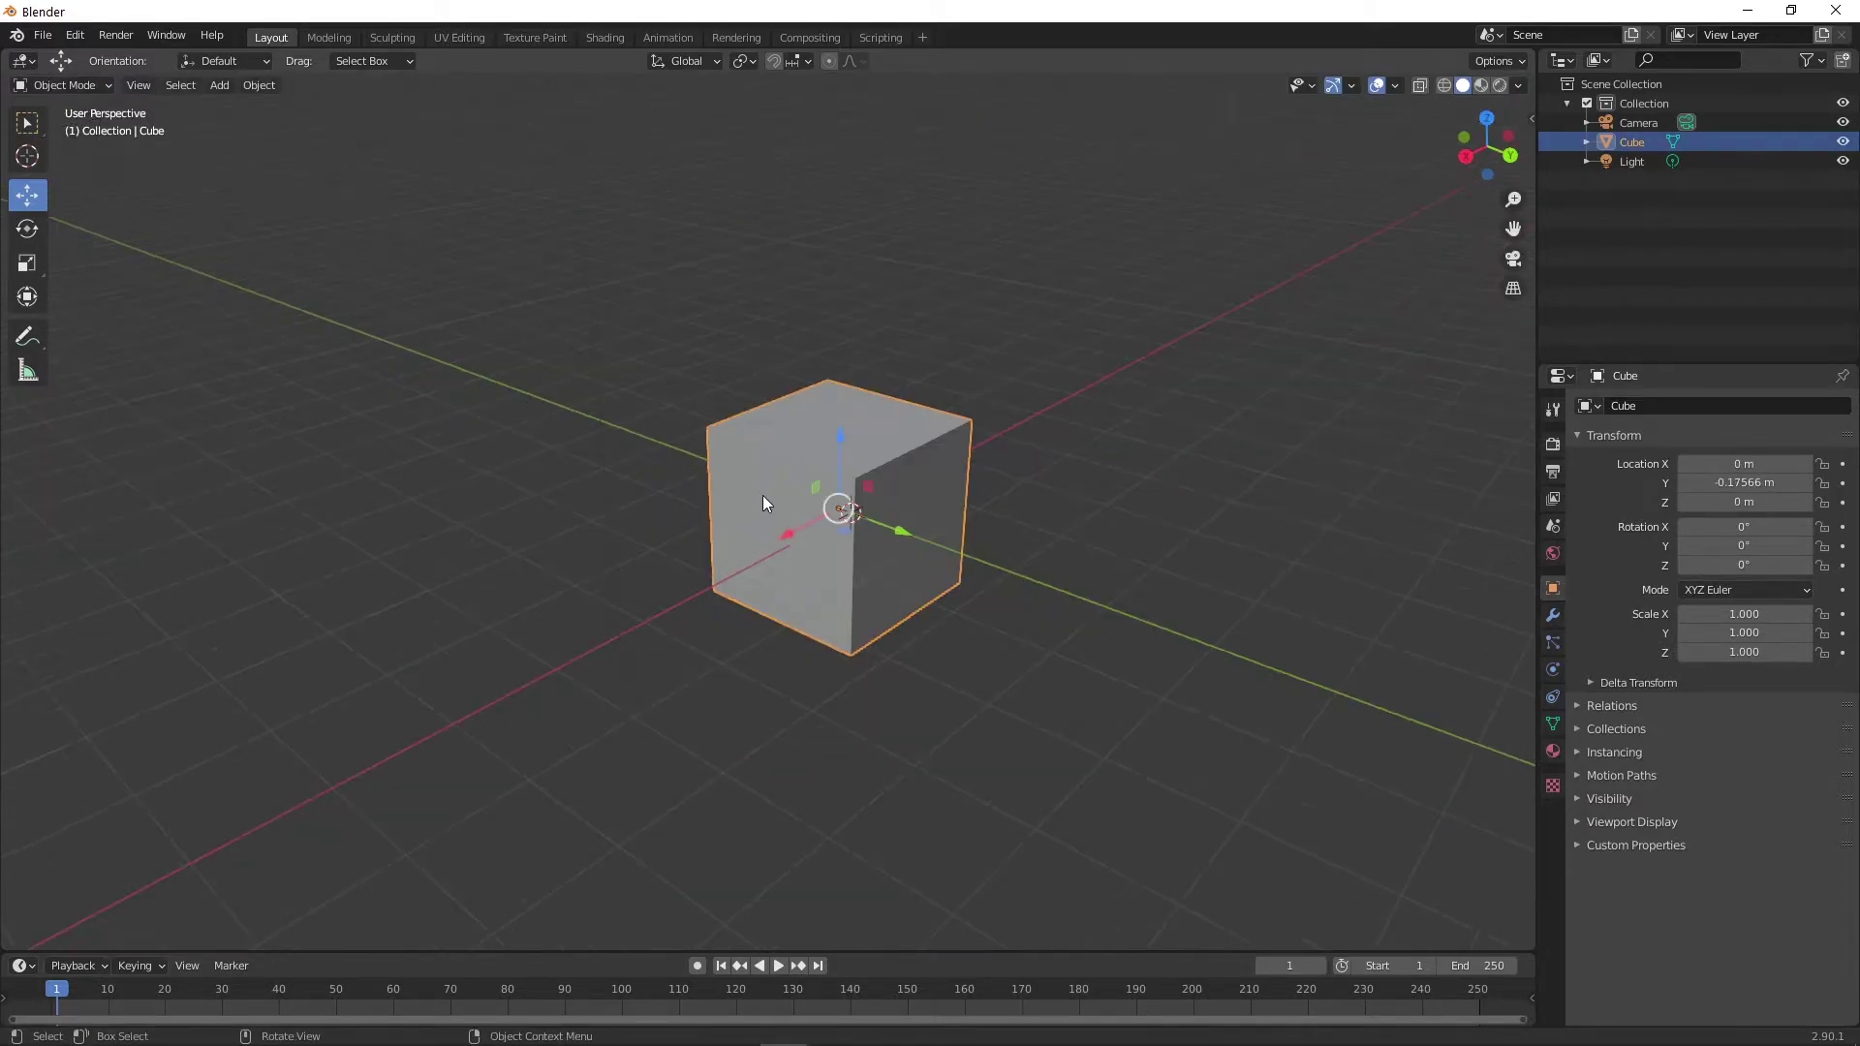
Grab the cube, try constraining the move to the X and Z axes, and place it along its local Y axis at about 0.44 m
{"action": "key", "text": "g"}
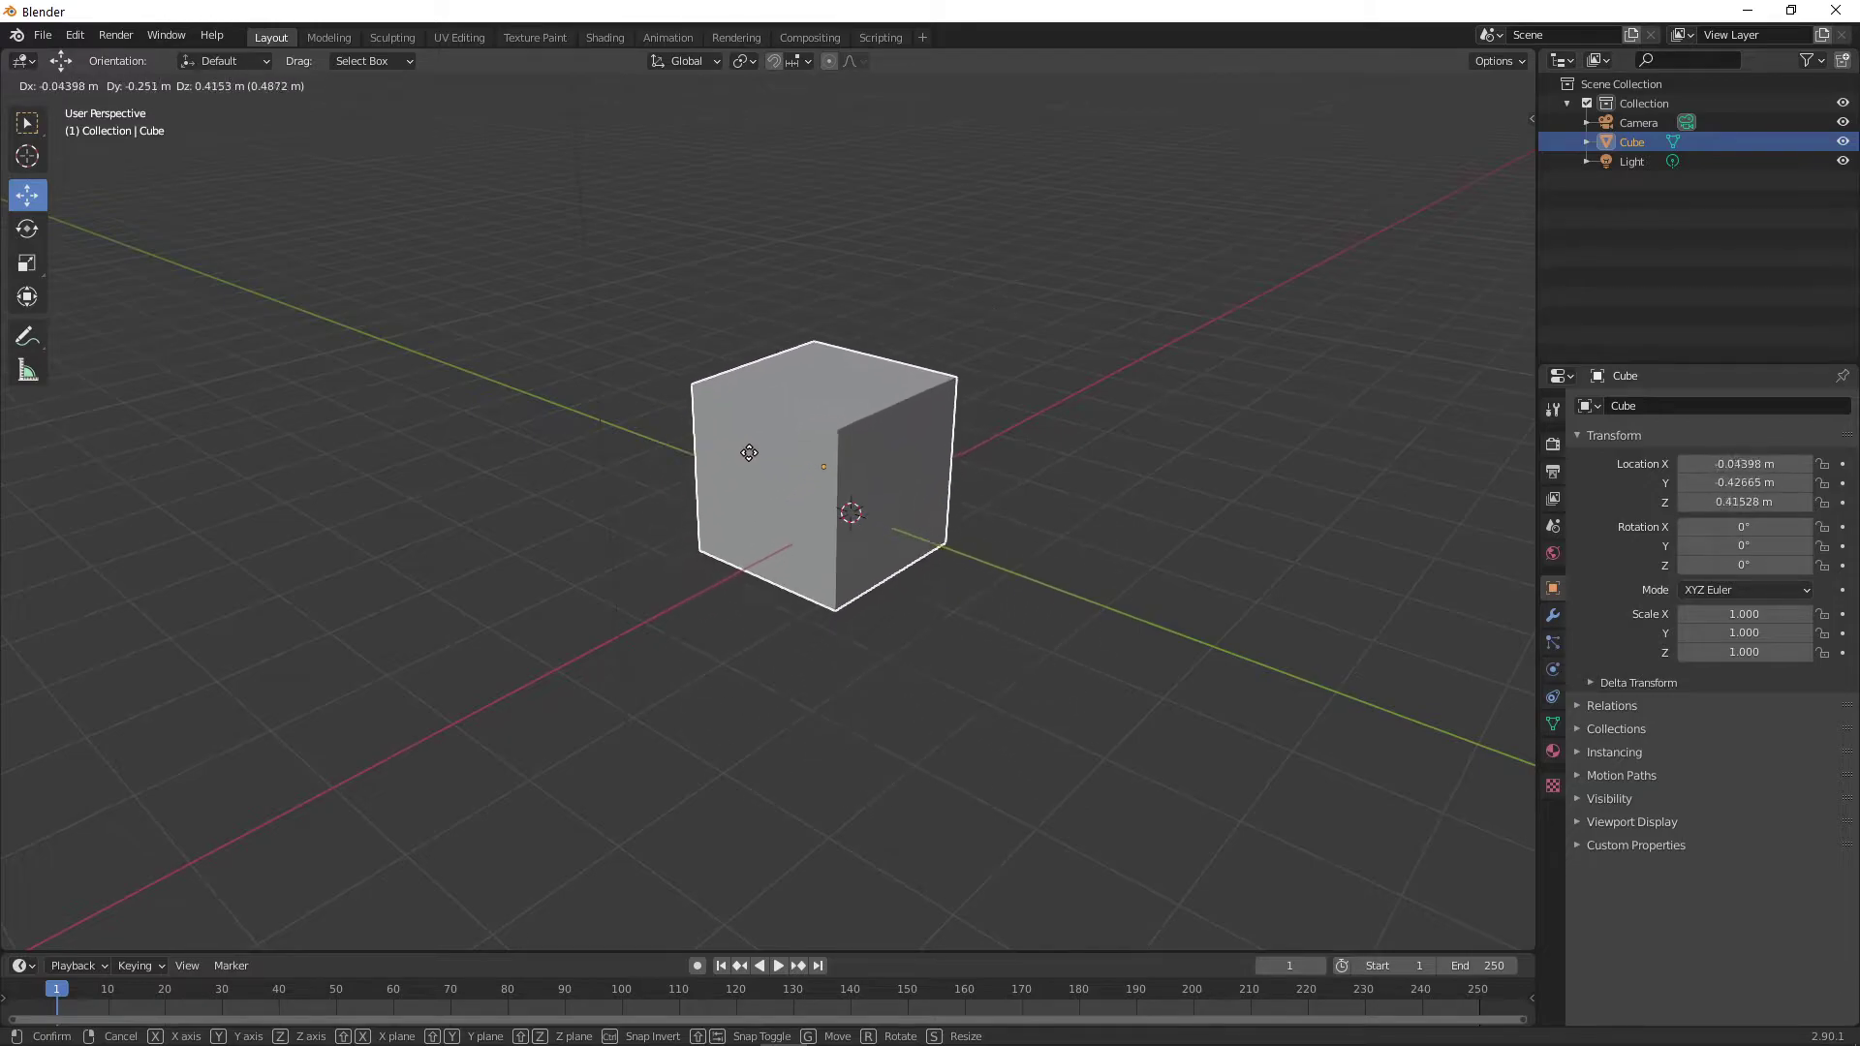
{"action": "key", "text": "x"}
{"action": "key", "text": "z"}
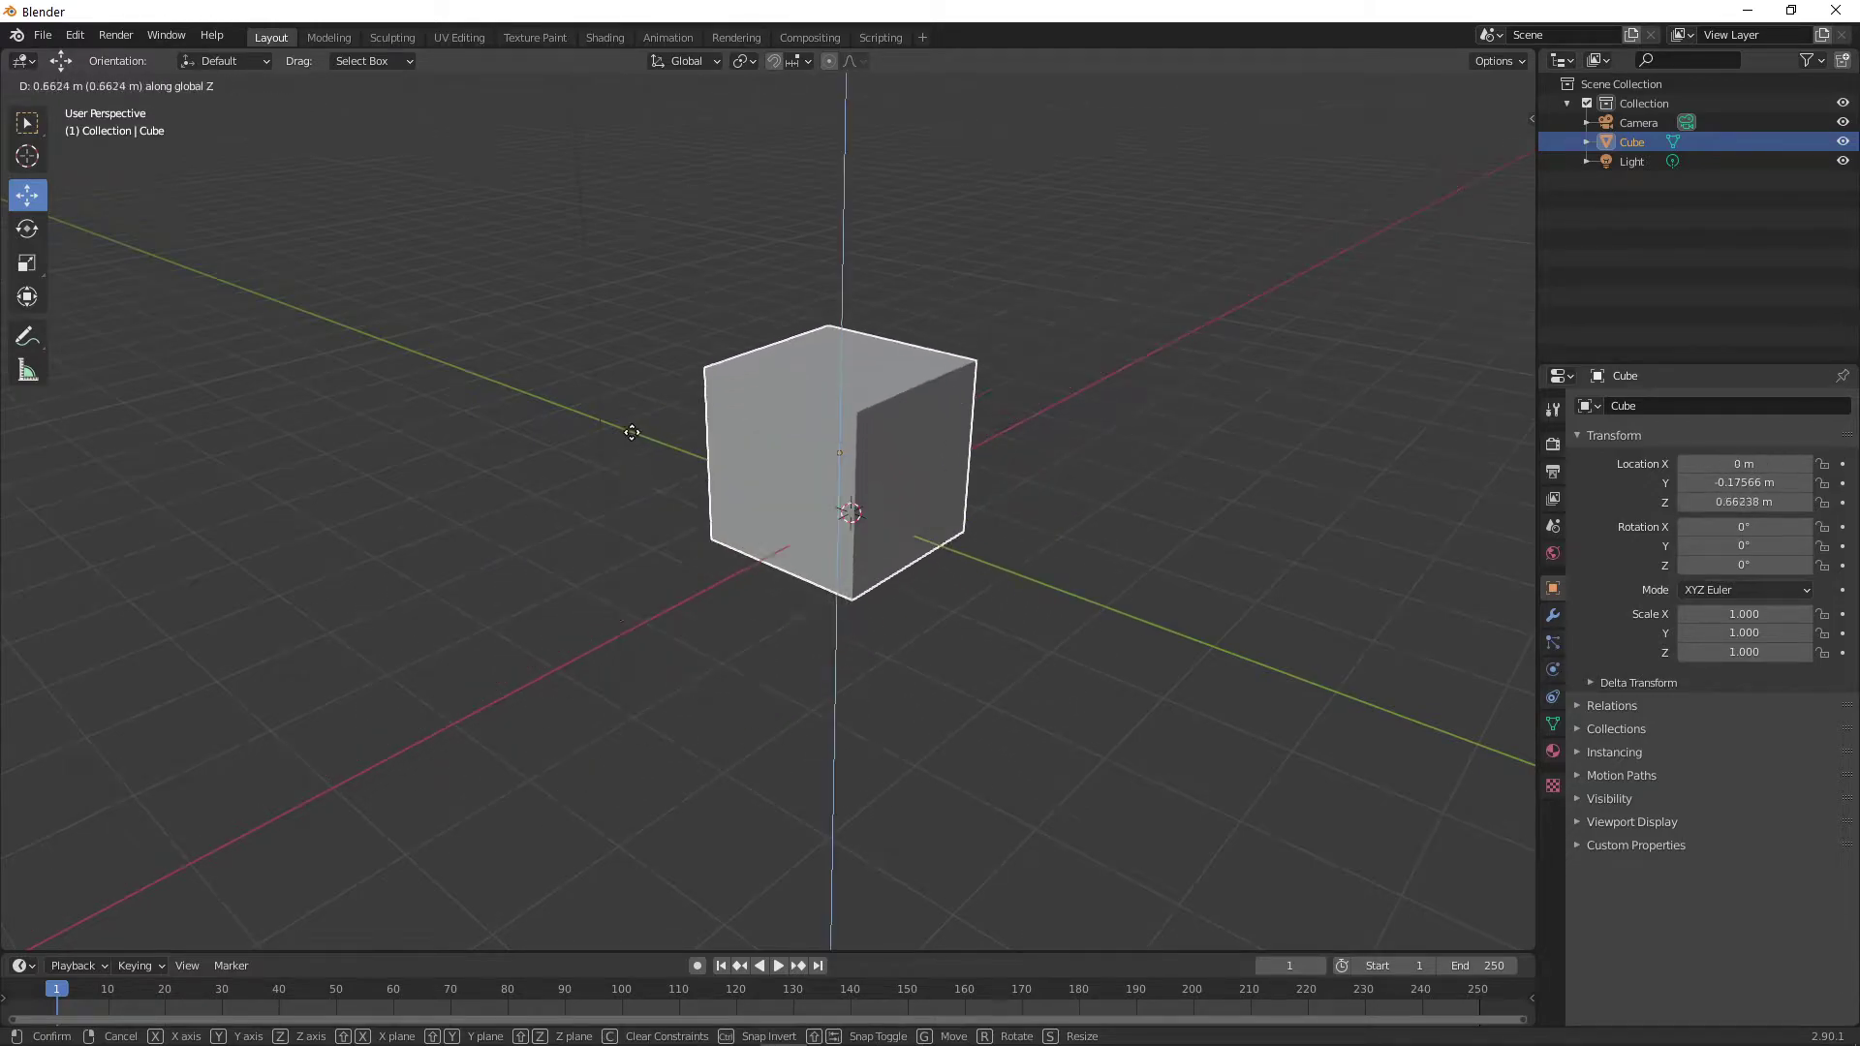
{"action": "key", "text": "x"}
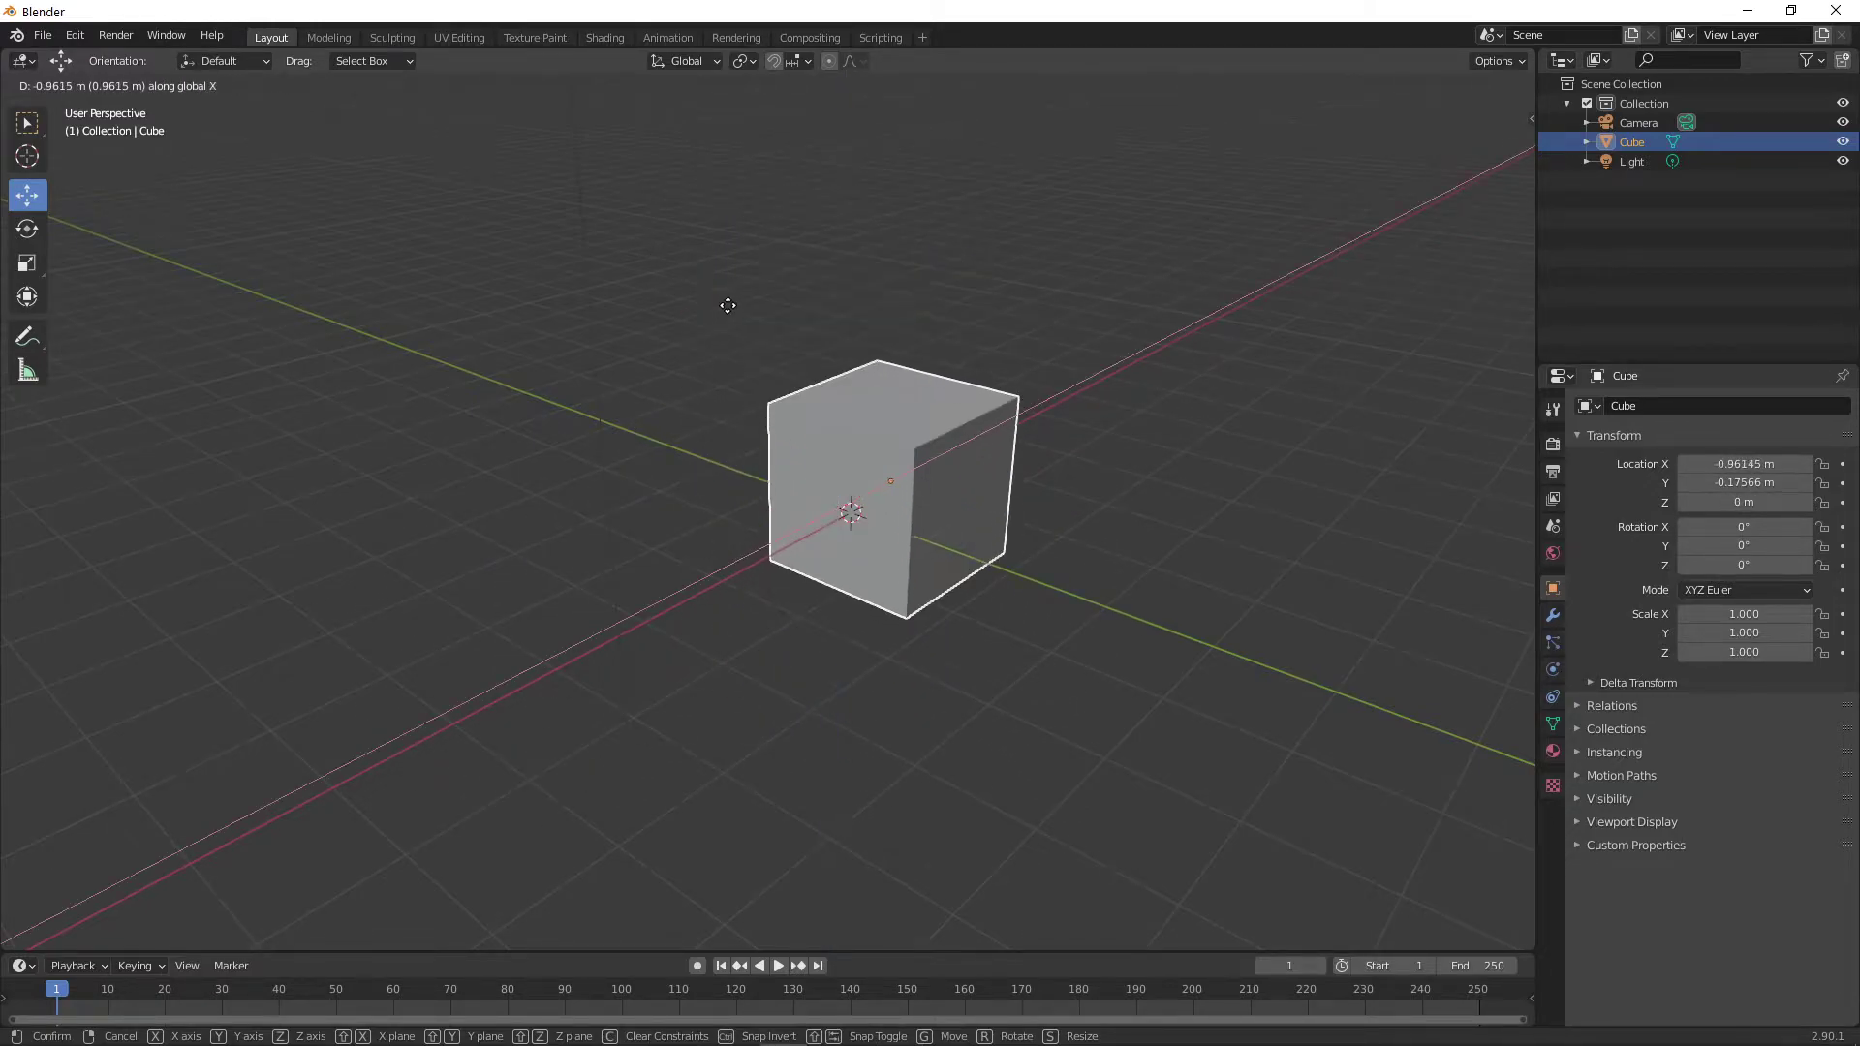
{"action": "key", "text": "y"}
{"action": "key", "text": "y"}
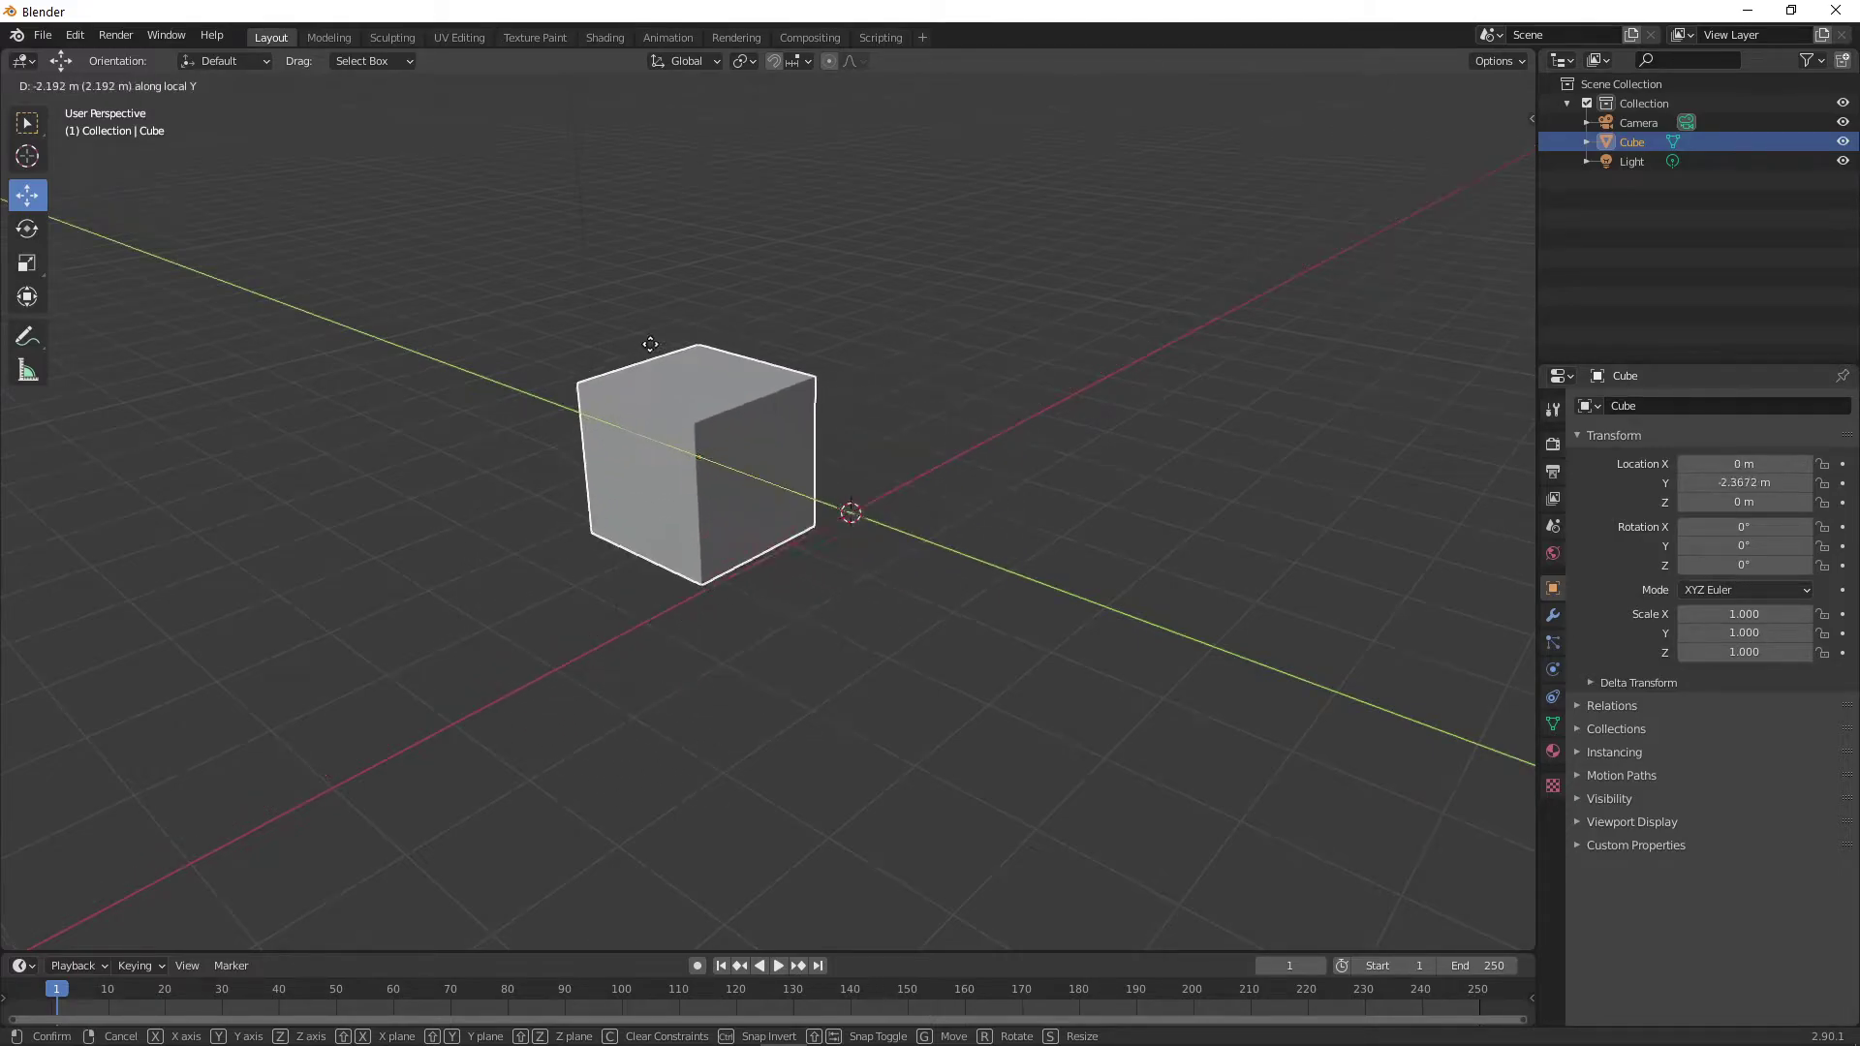
{"action": "left_click", "coordinate": [872, 456]}
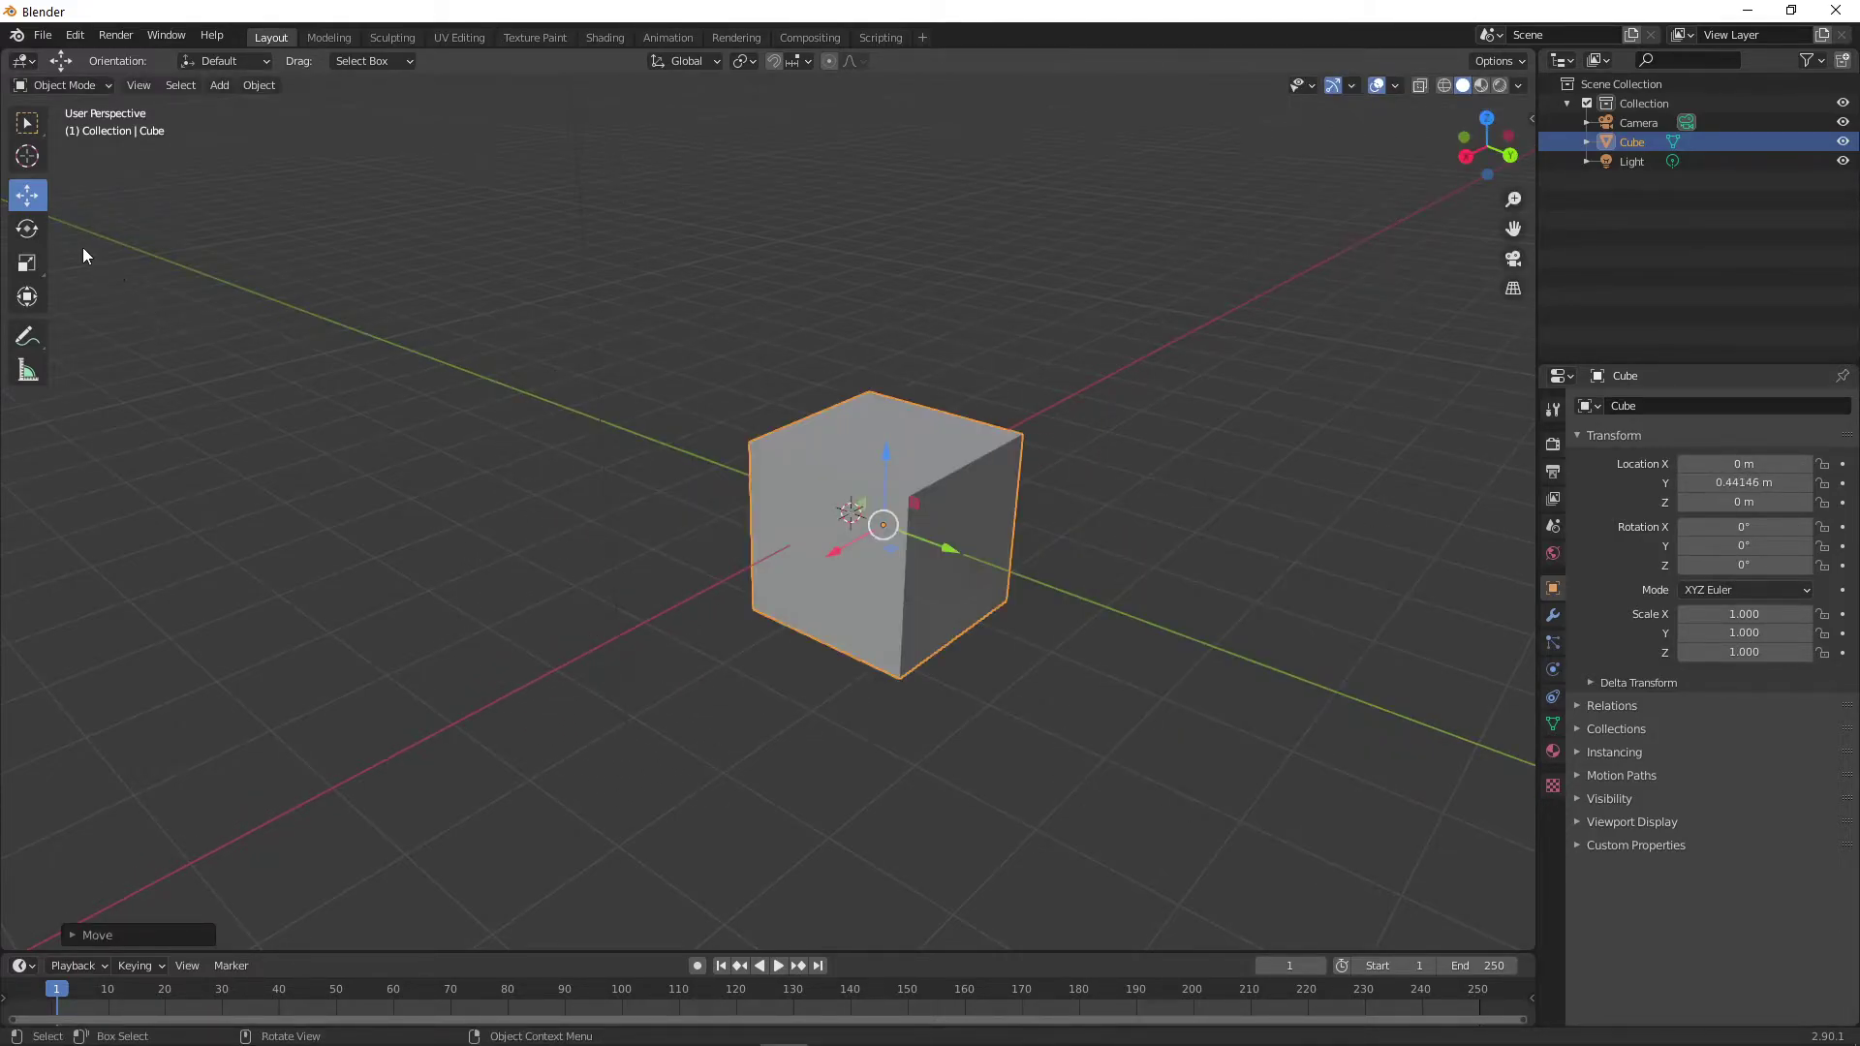
Try rotating the cube about a single axis with the Rotate tool, and cancel the rotation
{"action": "left_click", "coordinate": [27, 229]}
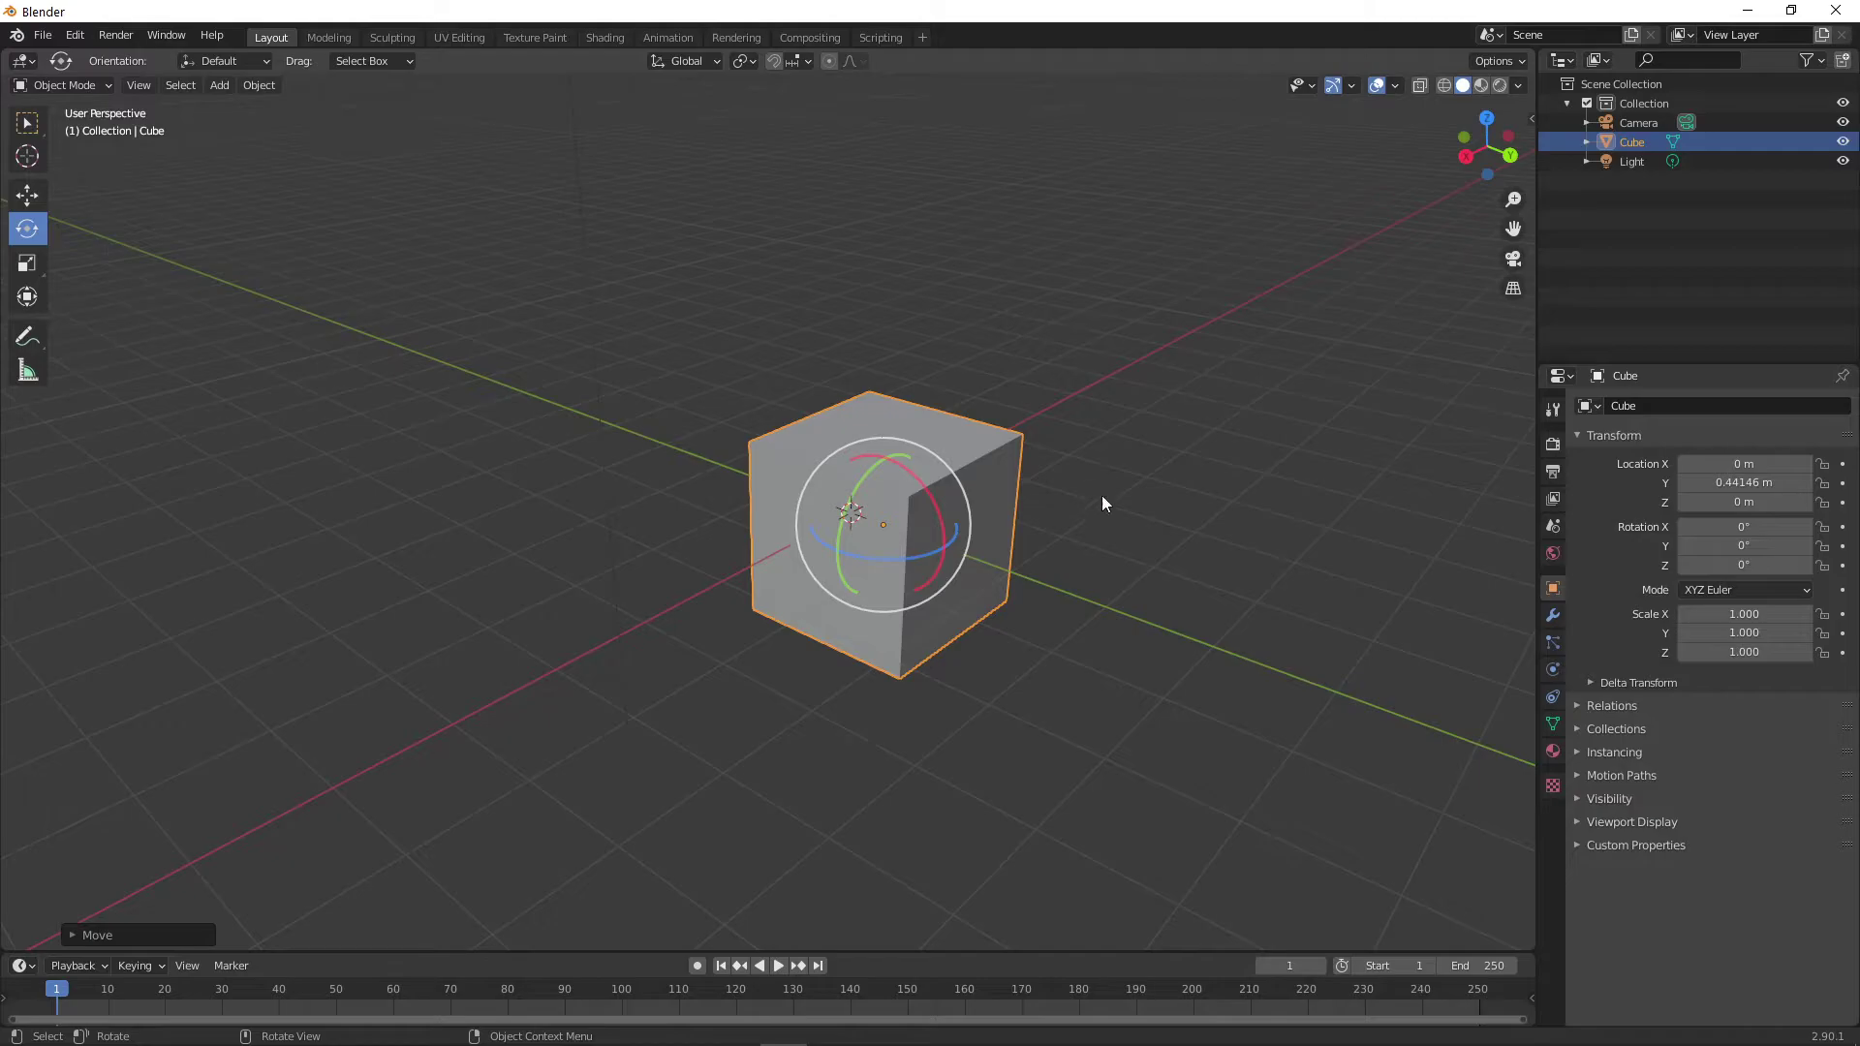
{"action": "left_click_drag", "start_coordinate": [940, 520], "coordinate": [726, 813]}
{"action": "key", "text": "Escape"}
{"action": "key", "text": "Escape"}
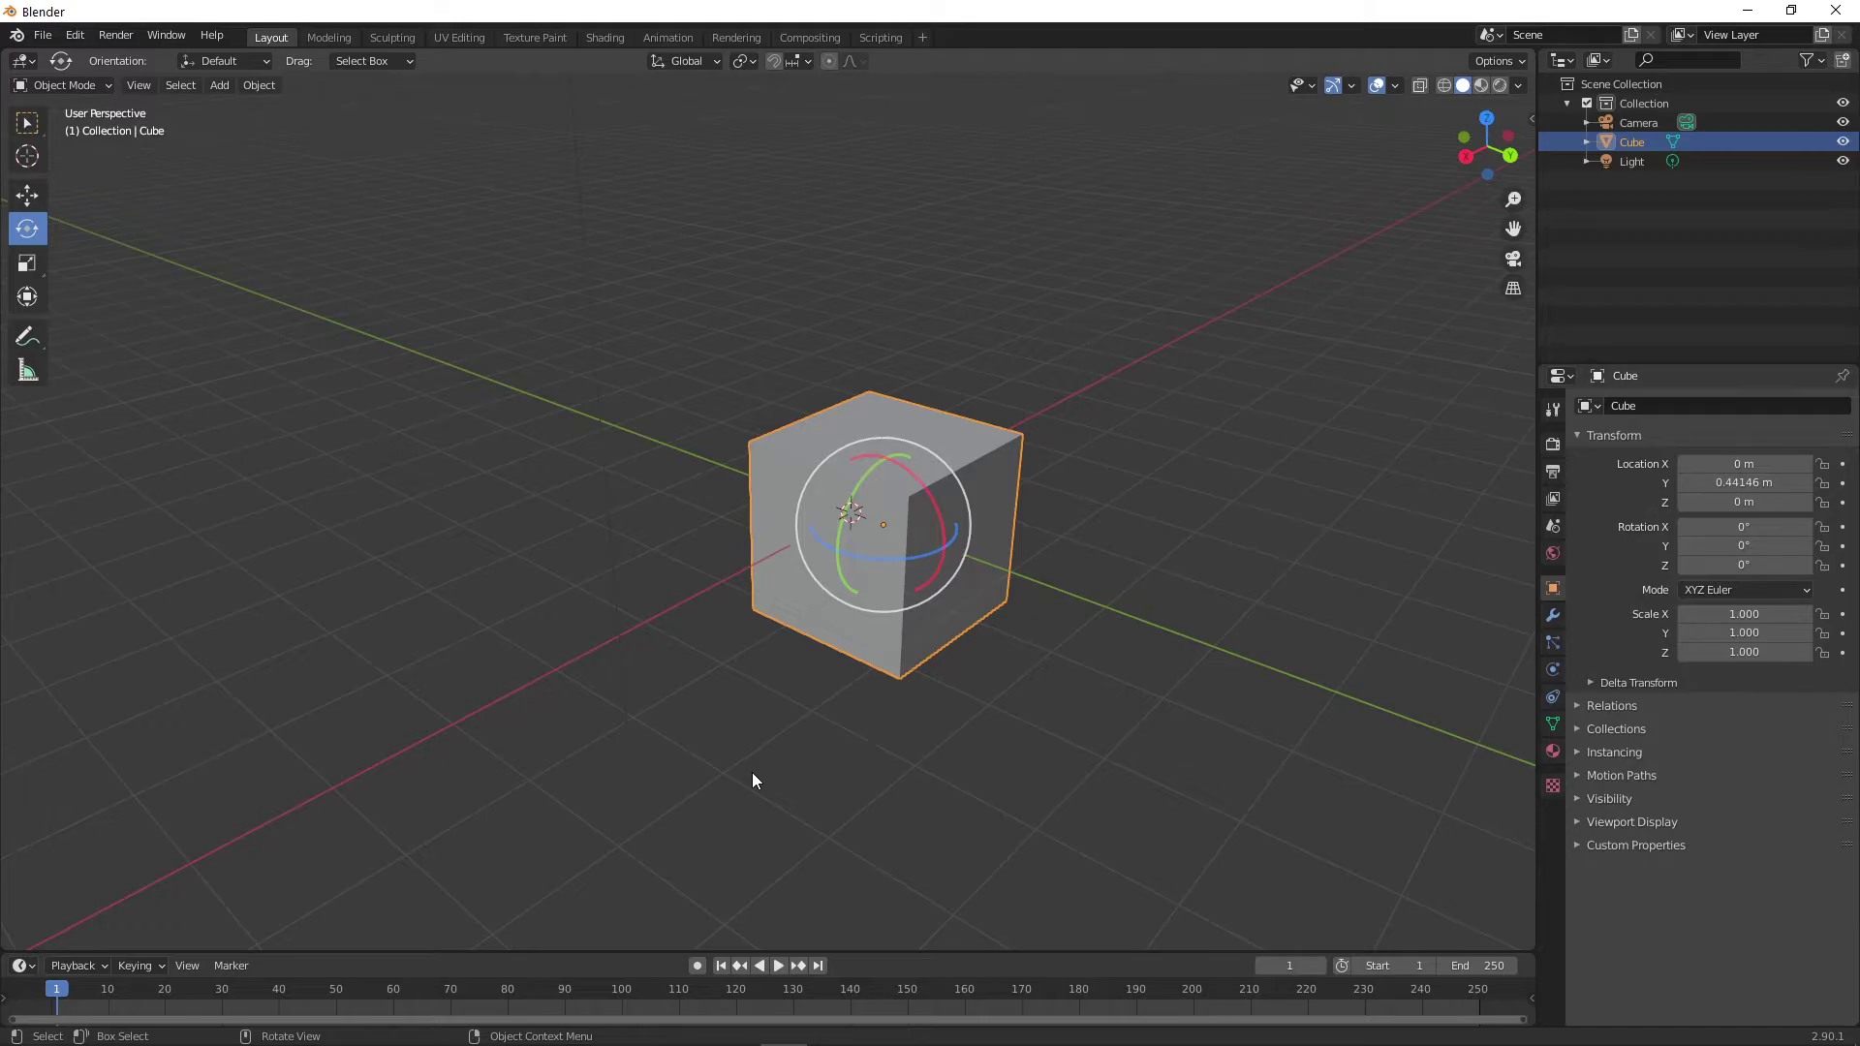
Try rotating the cube freely and about the global Y axis, and cancel the rotation
{"action": "key", "text": "r"}
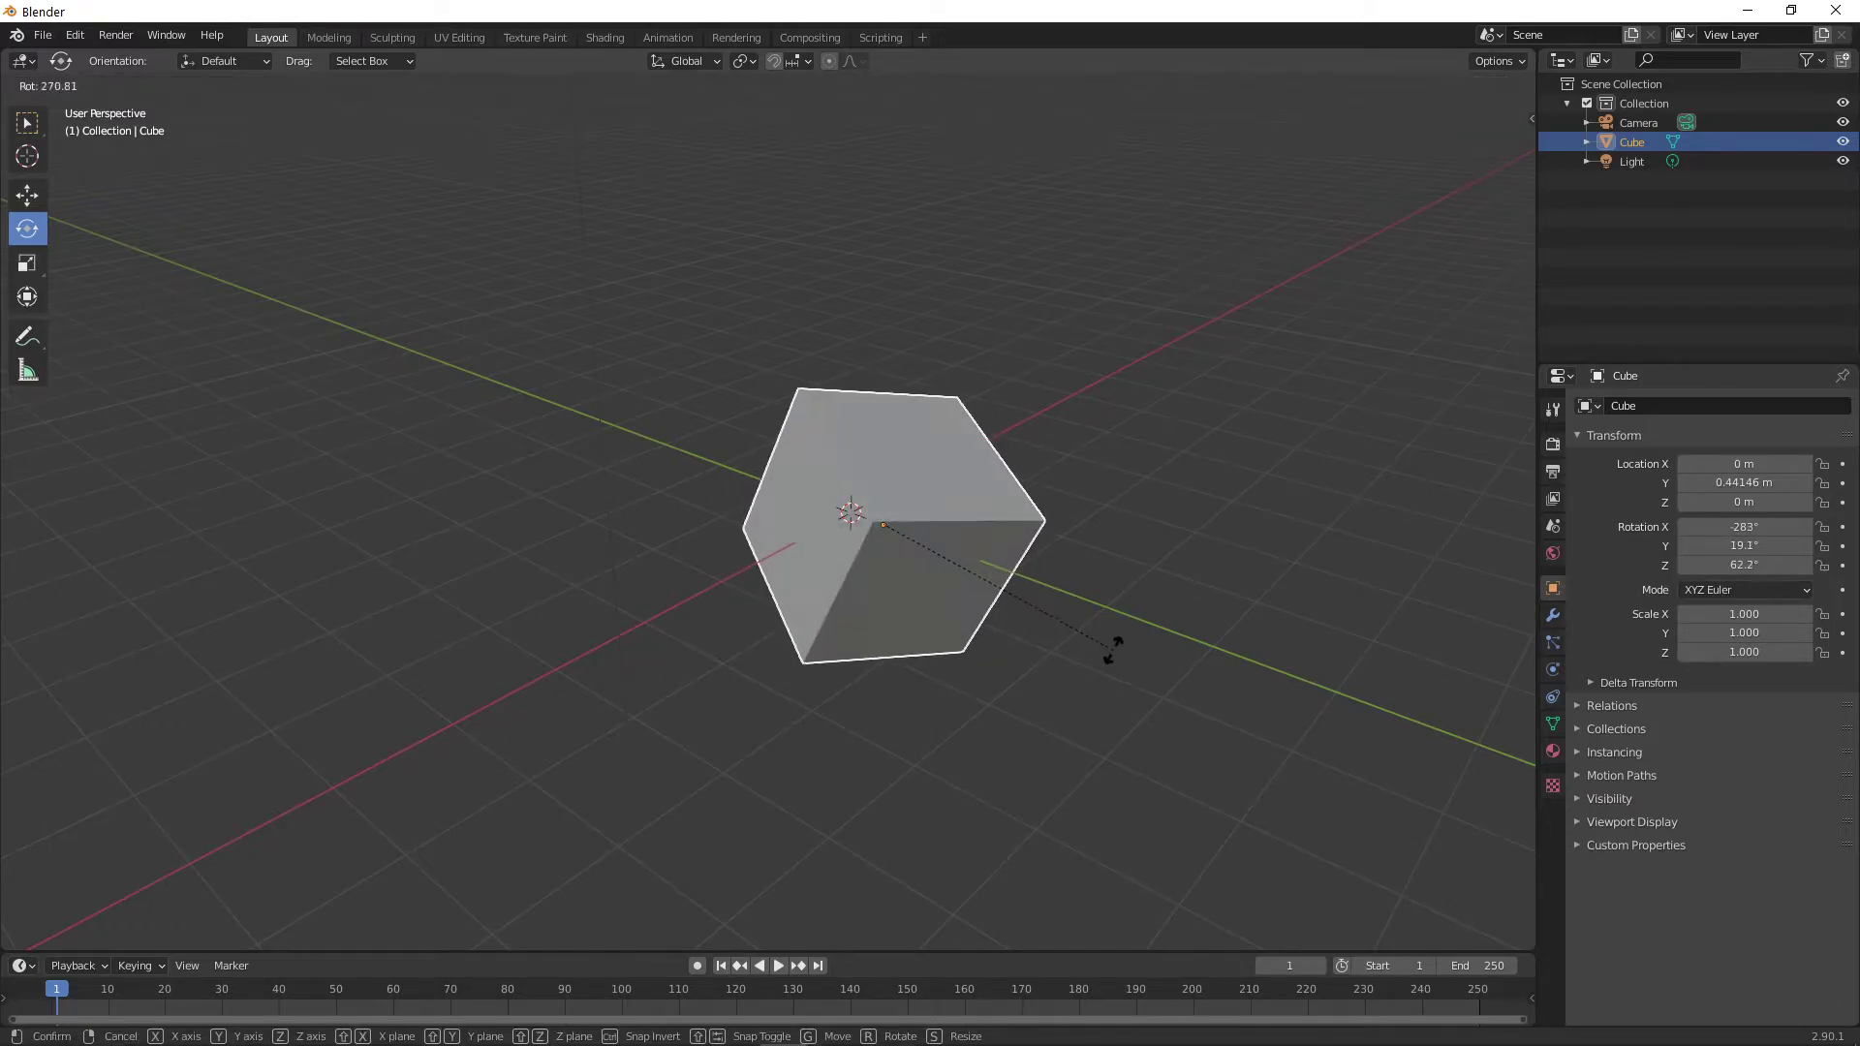
{"action": "key", "text": "y"}
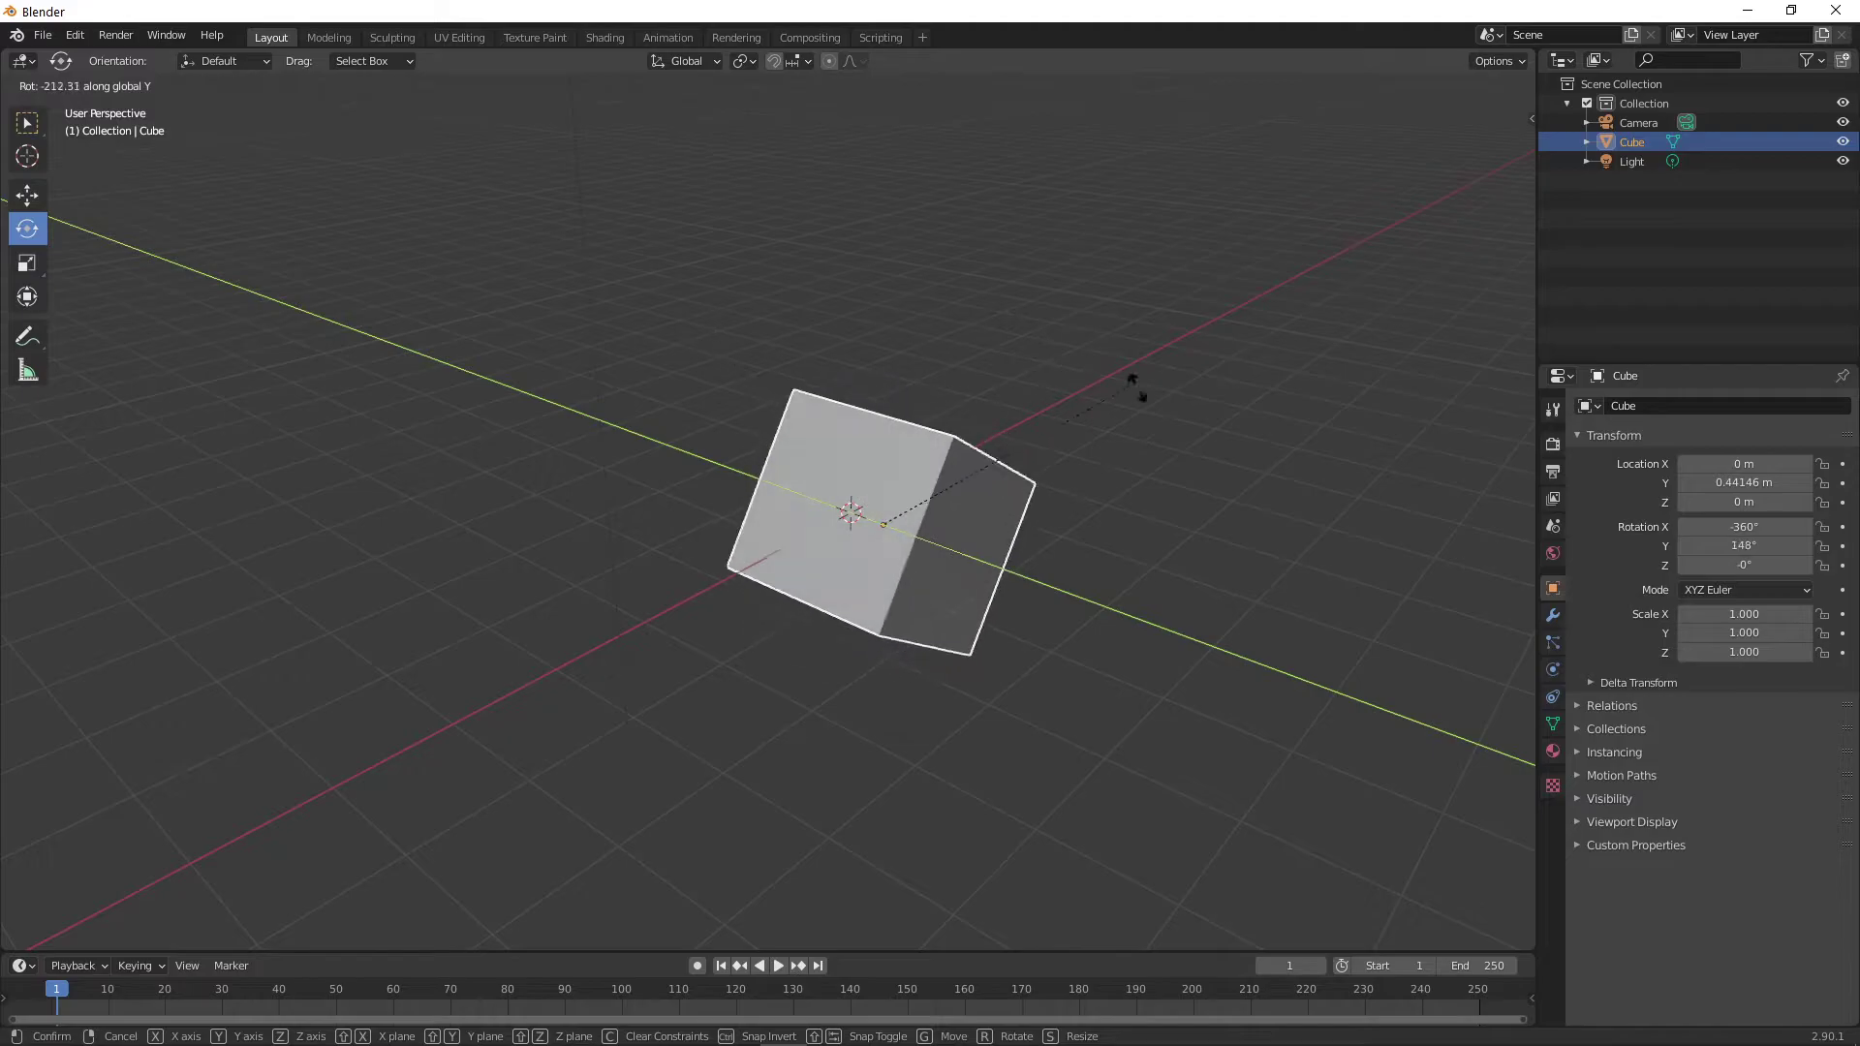
{"action": "key", "text": "Escape"}
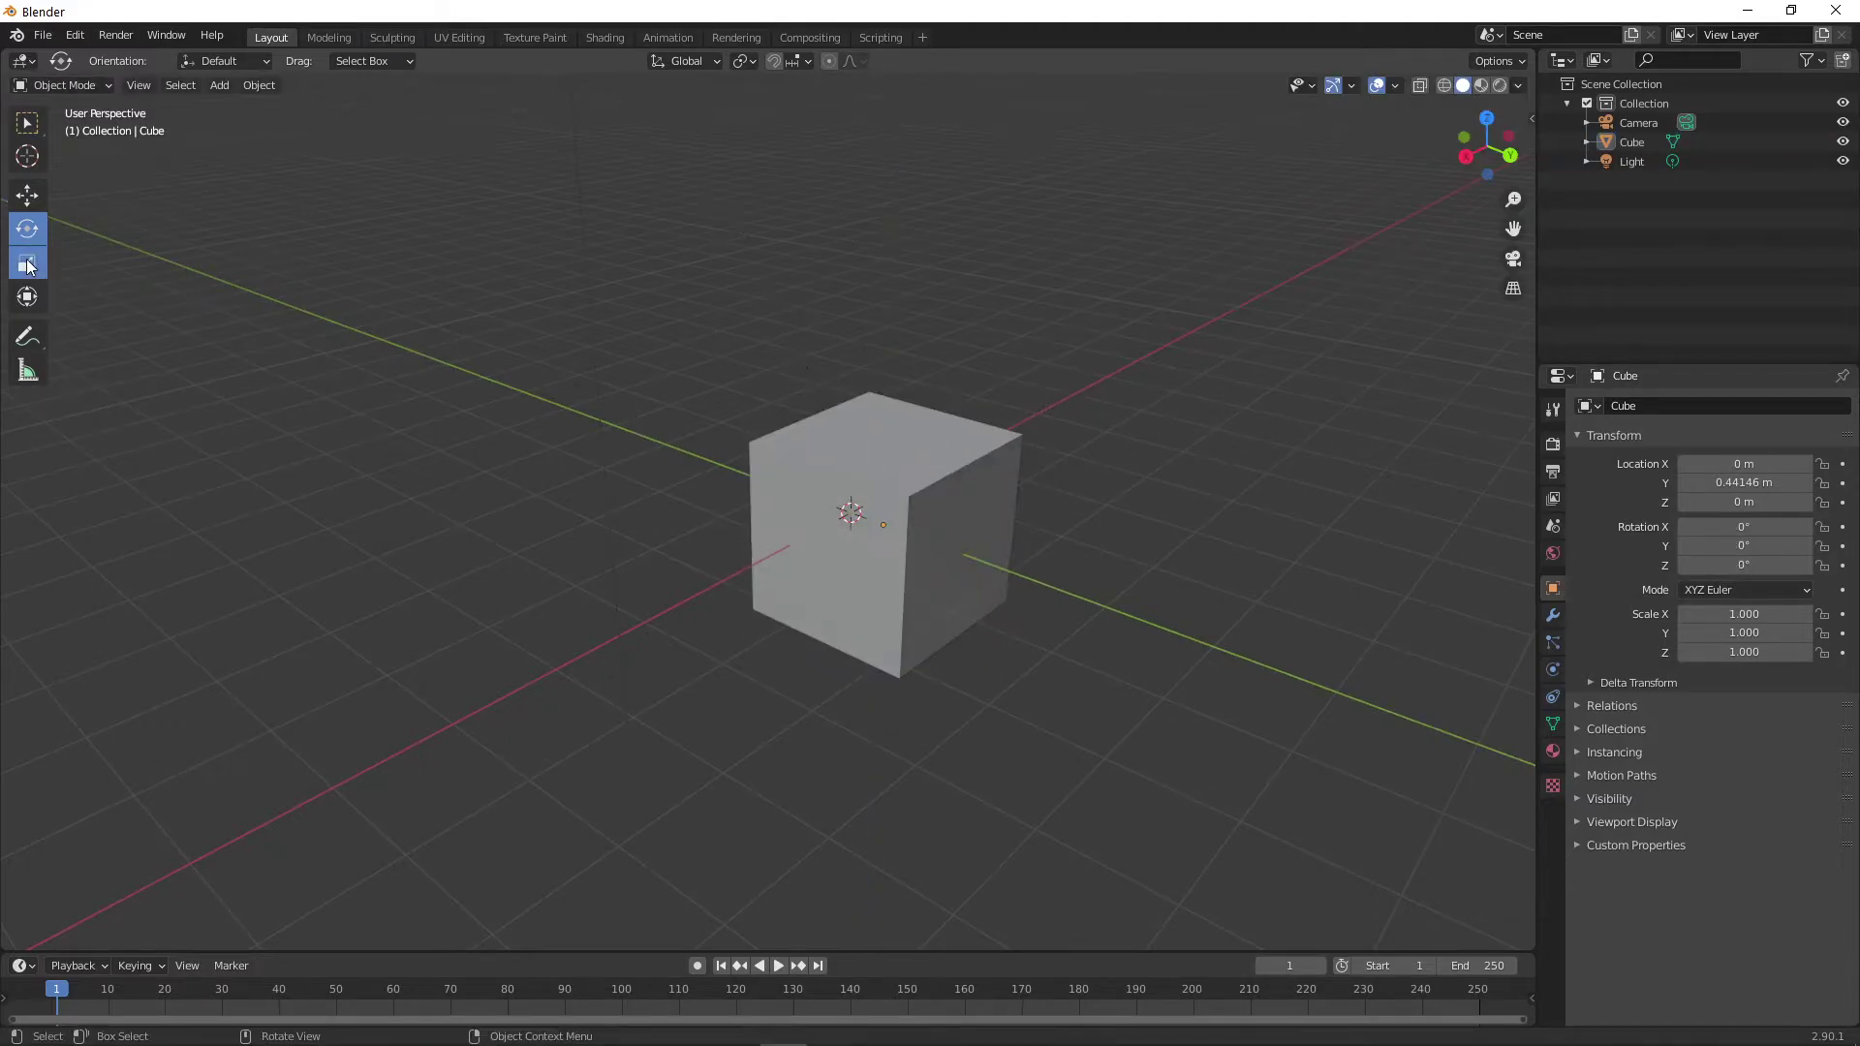
Select the cube, try scaling it along the Y and X axes with the Scale tool, and undo the scaling
{"action": "left_click", "coordinate": [28, 266]}
{"action": "left_click", "coordinate": [903, 463]}
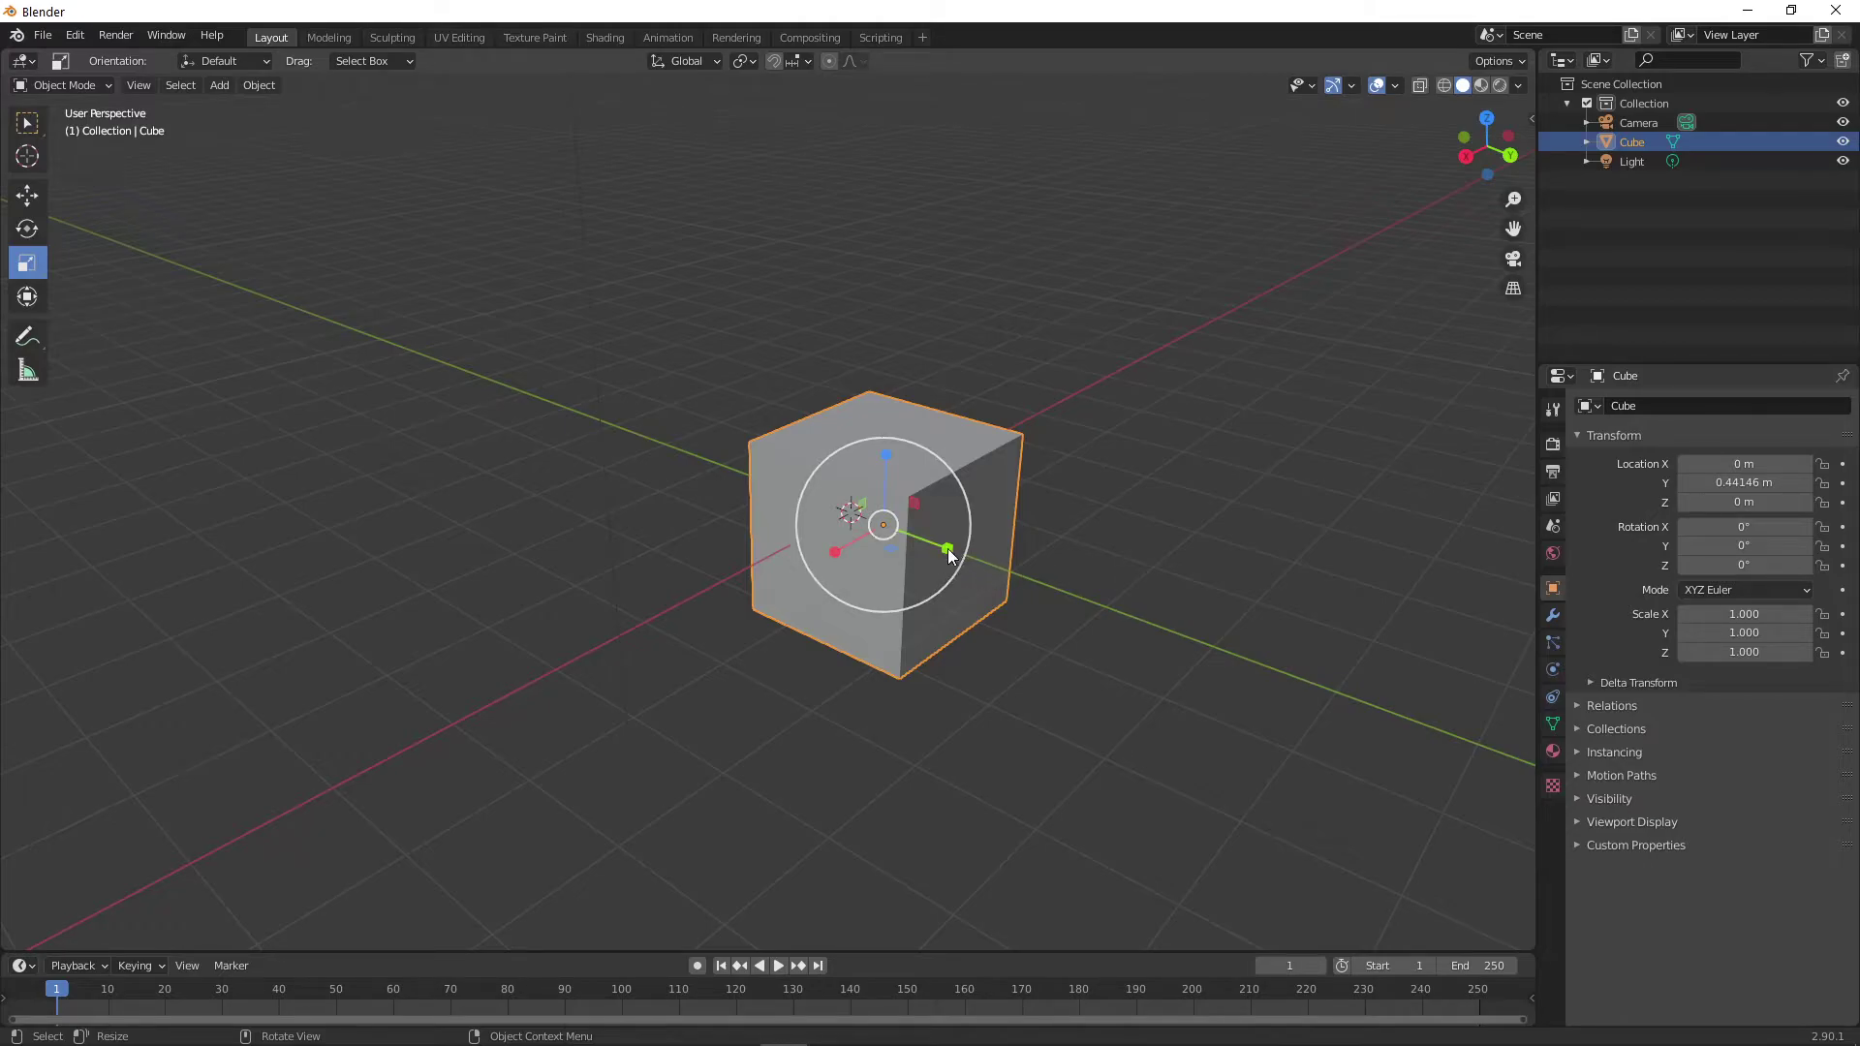
{"action": "left_click_drag", "start_coordinate": [947, 548], "coordinate": [1234, 624]}
{"action": "key", "text": "ctrl+z"}
{"action": "mouse_move", "coordinate": [834, 550]}
{"action": "left_mouse_down"}
{"action": "mouse_move", "coordinate": [448, 739]}
{"action": "mouse_move", "coordinate": [814, 554]}
{"action": "left_mouse_up"}
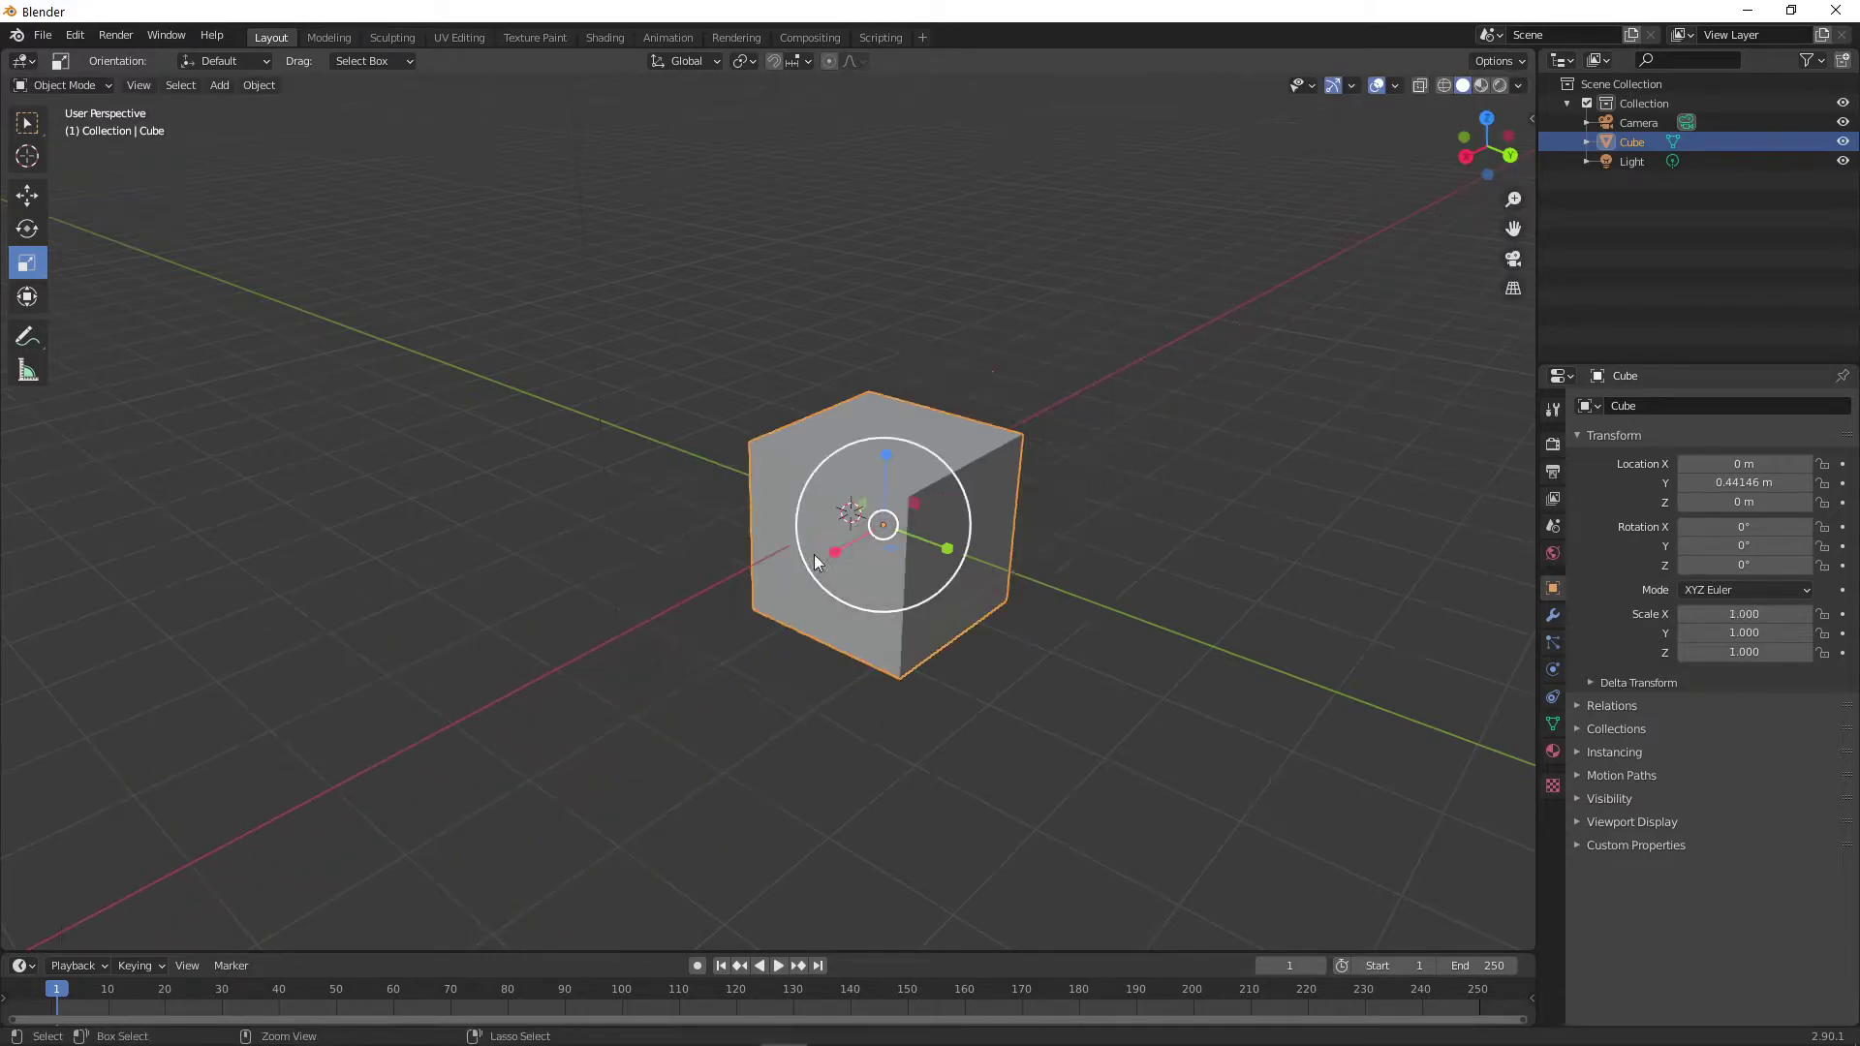
Try scaling the cube uniformly, along its local X axis and along its local Z axis, and cancel the scaling
{"action": "key", "text": "s"}
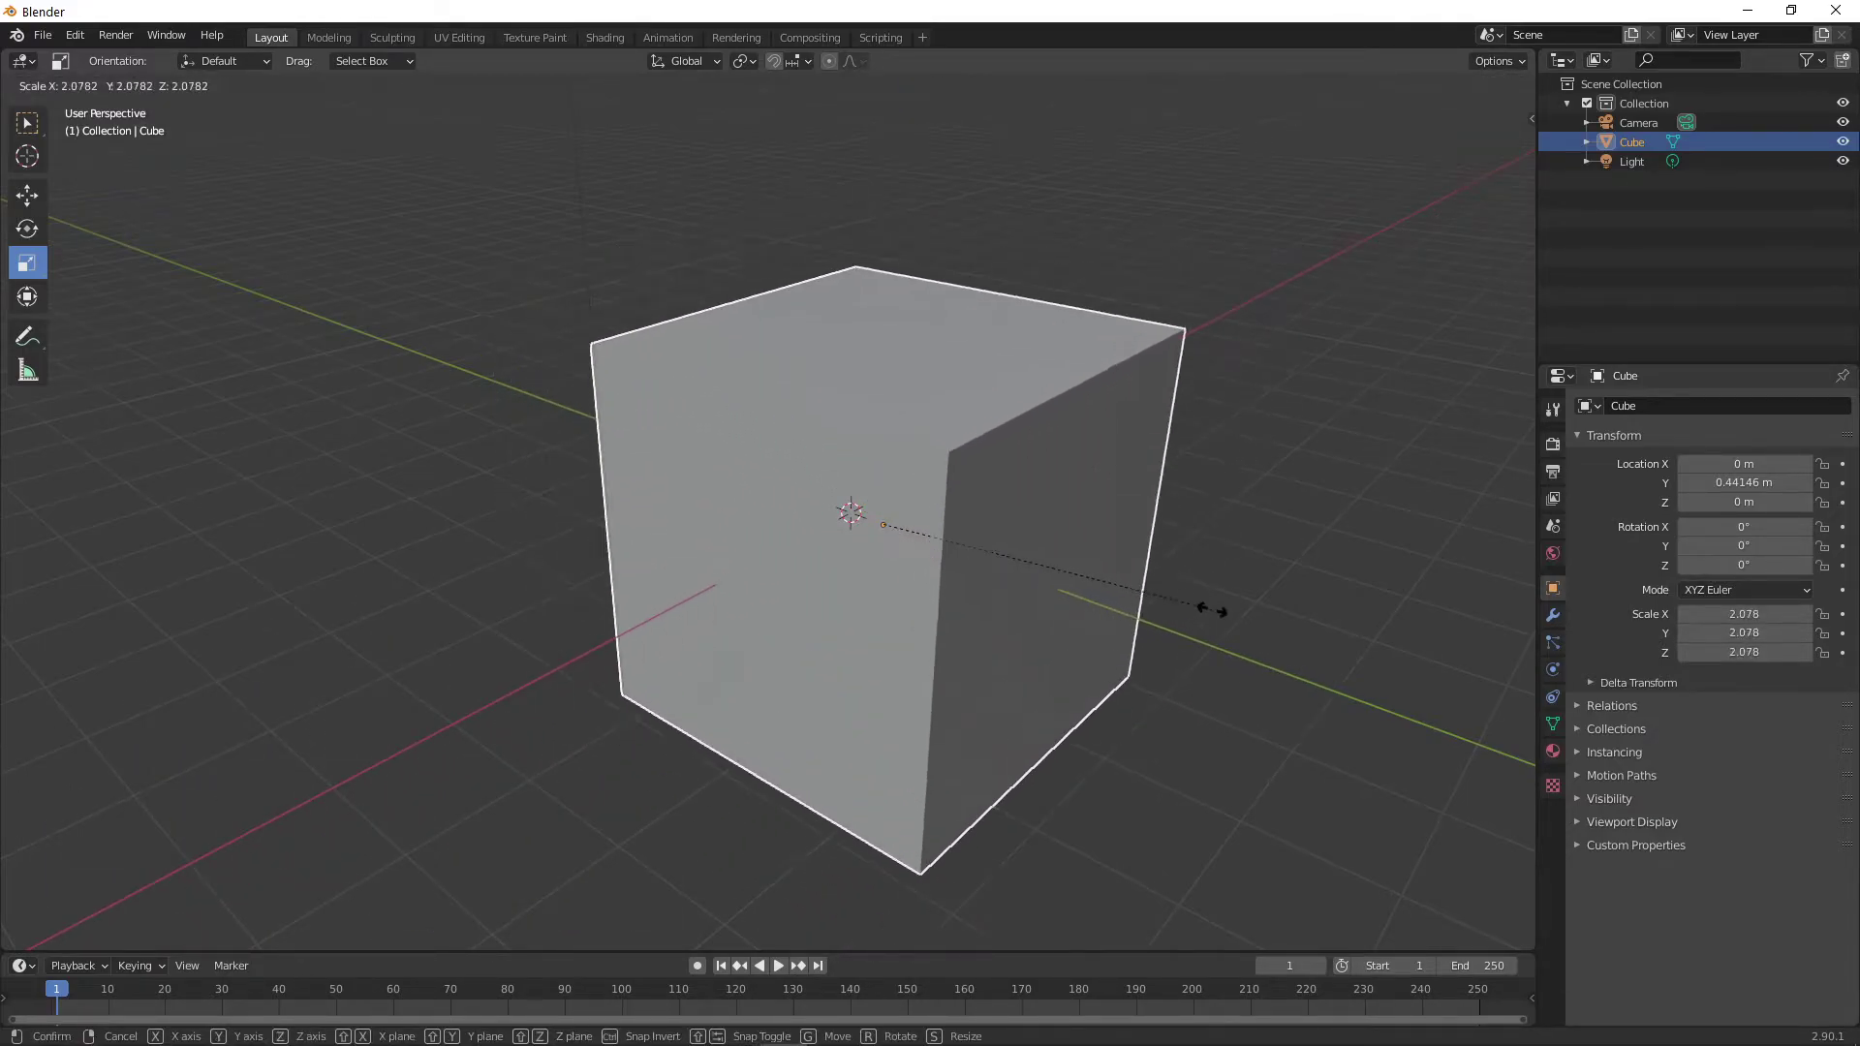
{"action": "key", "text": "x"}
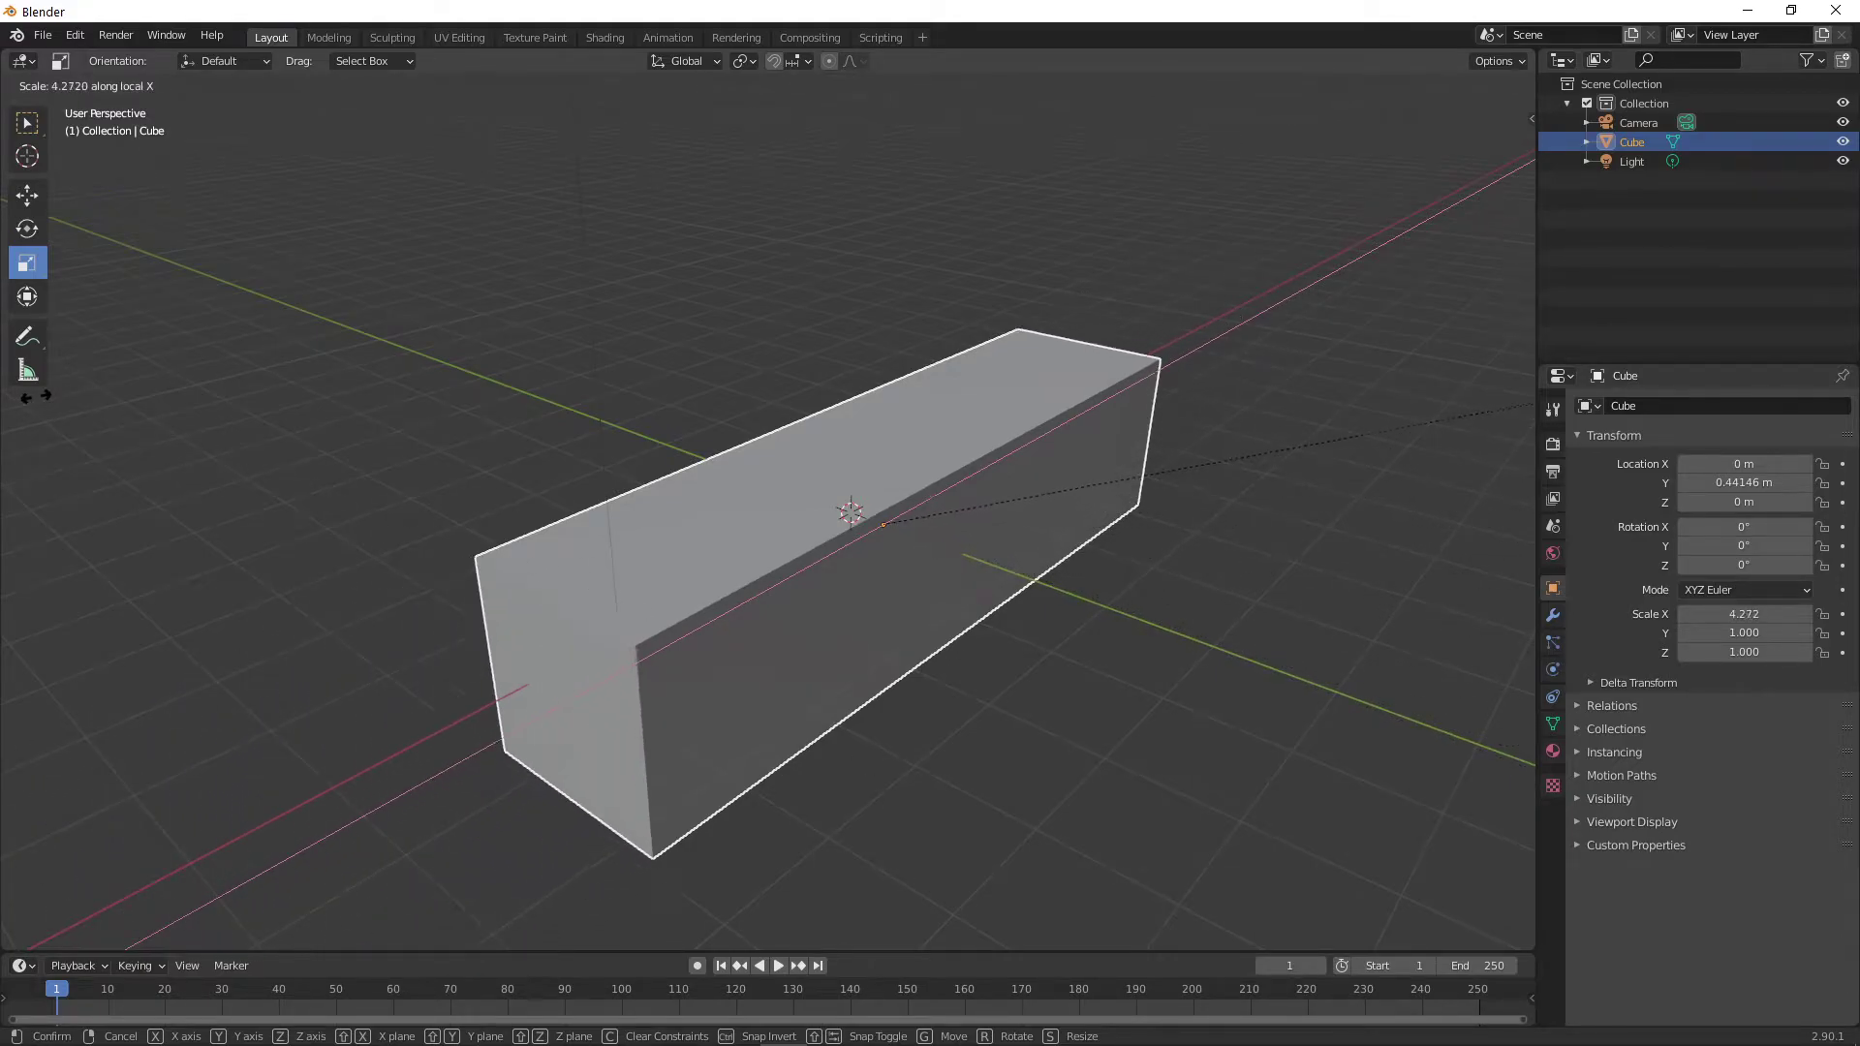
{"action": "key", "text": "z"}
{"action": "key", "text": "z"}
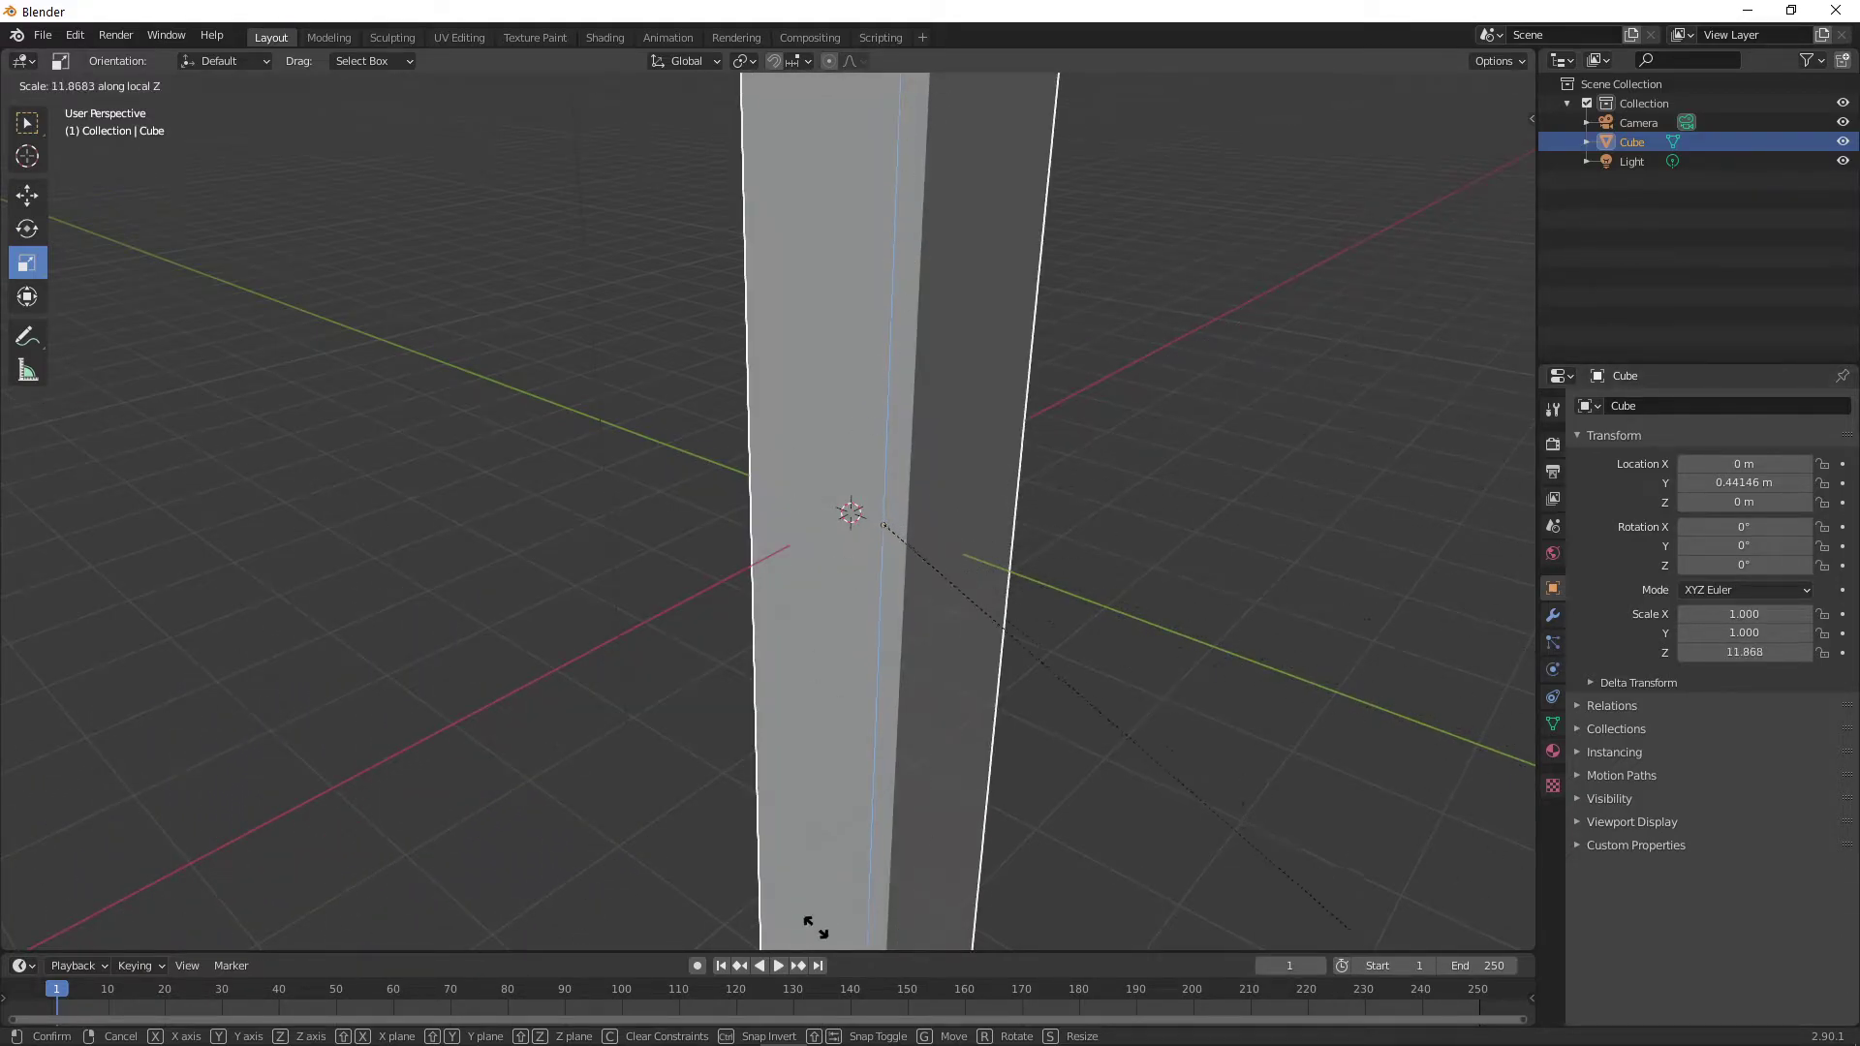
{"action": "key", "text": "z"}
{"action": "key", "text": "z"}
{"action": "key", "text": "Escape"}
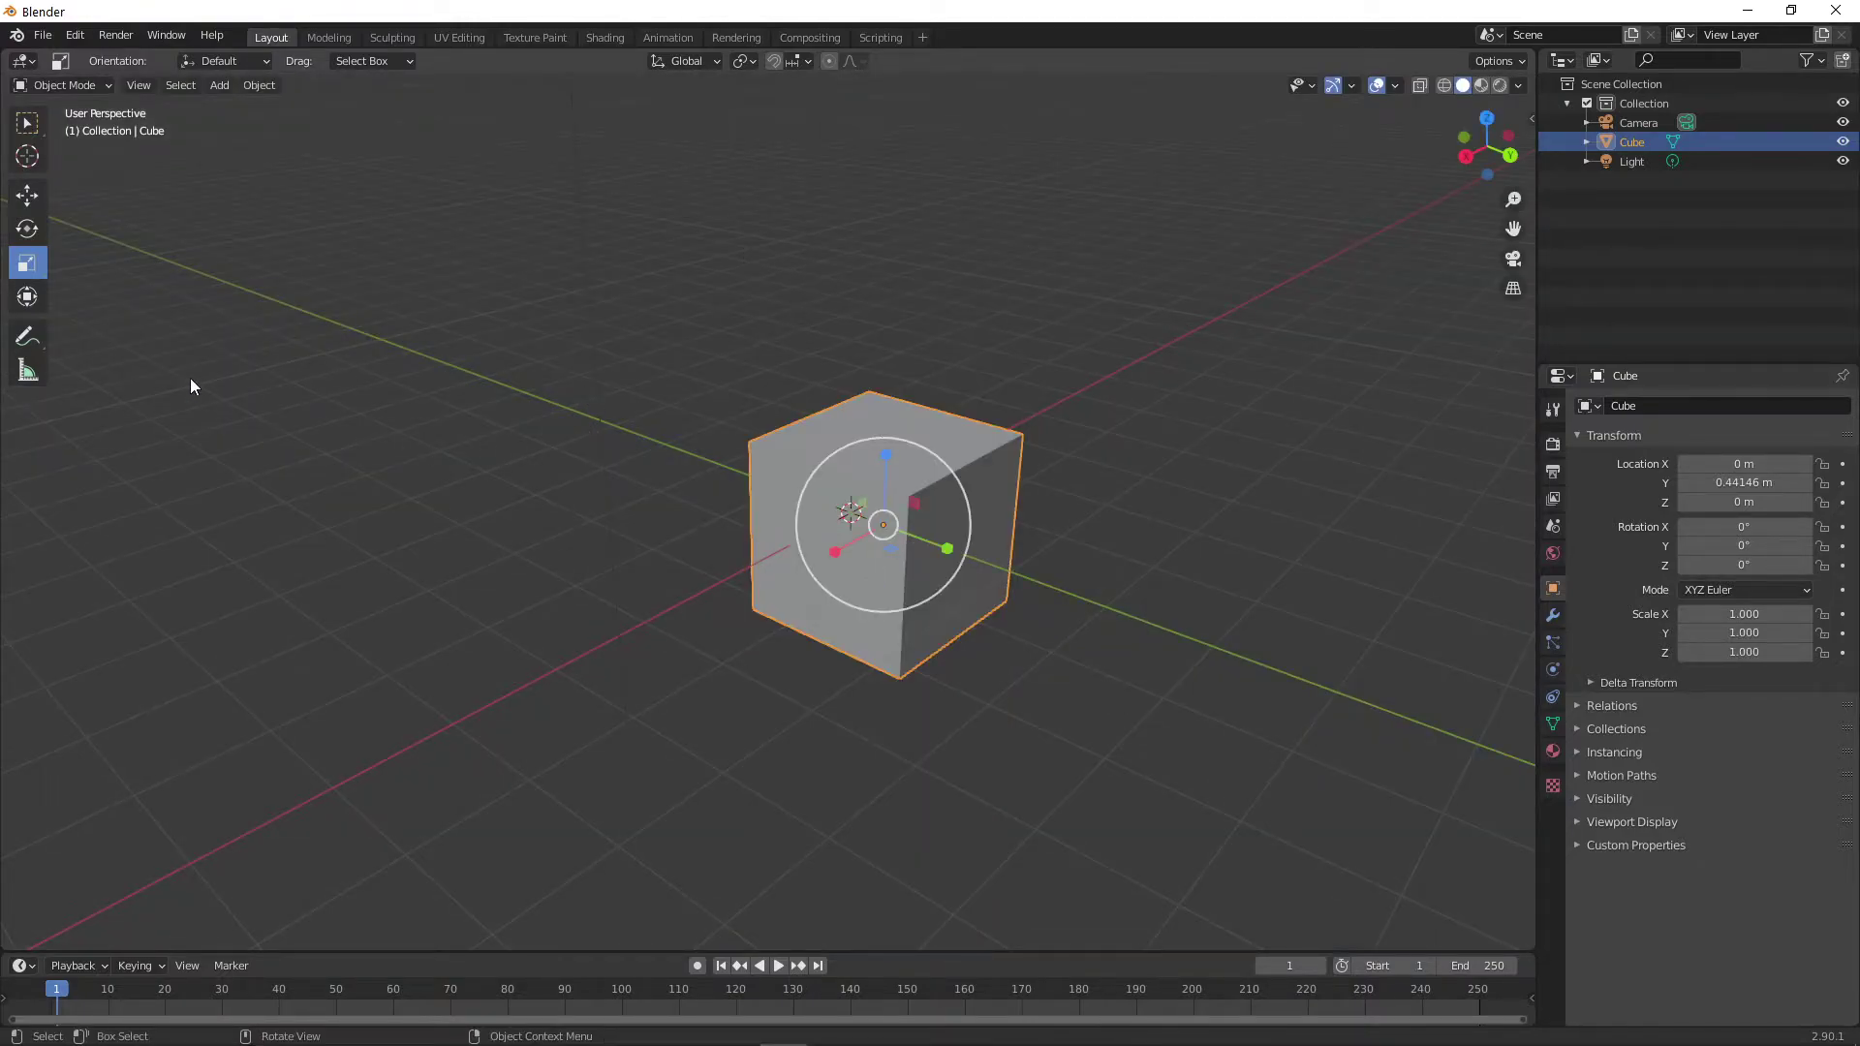
Move the cube along the Y axis to about 0.47 m with the Transform tool
{"action": "left_click", "coordinate": [25, 298]}
{"action": "mouse_move", "coordinate": [996, 568]}
{"action": "left_mouse_down"}
{"action": "mouse_move", "coordinate": [1079, 587]}
{"action": "mouse_move", "coordinate": [863, 498]}
{"action": "mouse_move", "coordinate": [999, 558]}
{"action": "left_mouse_up"}
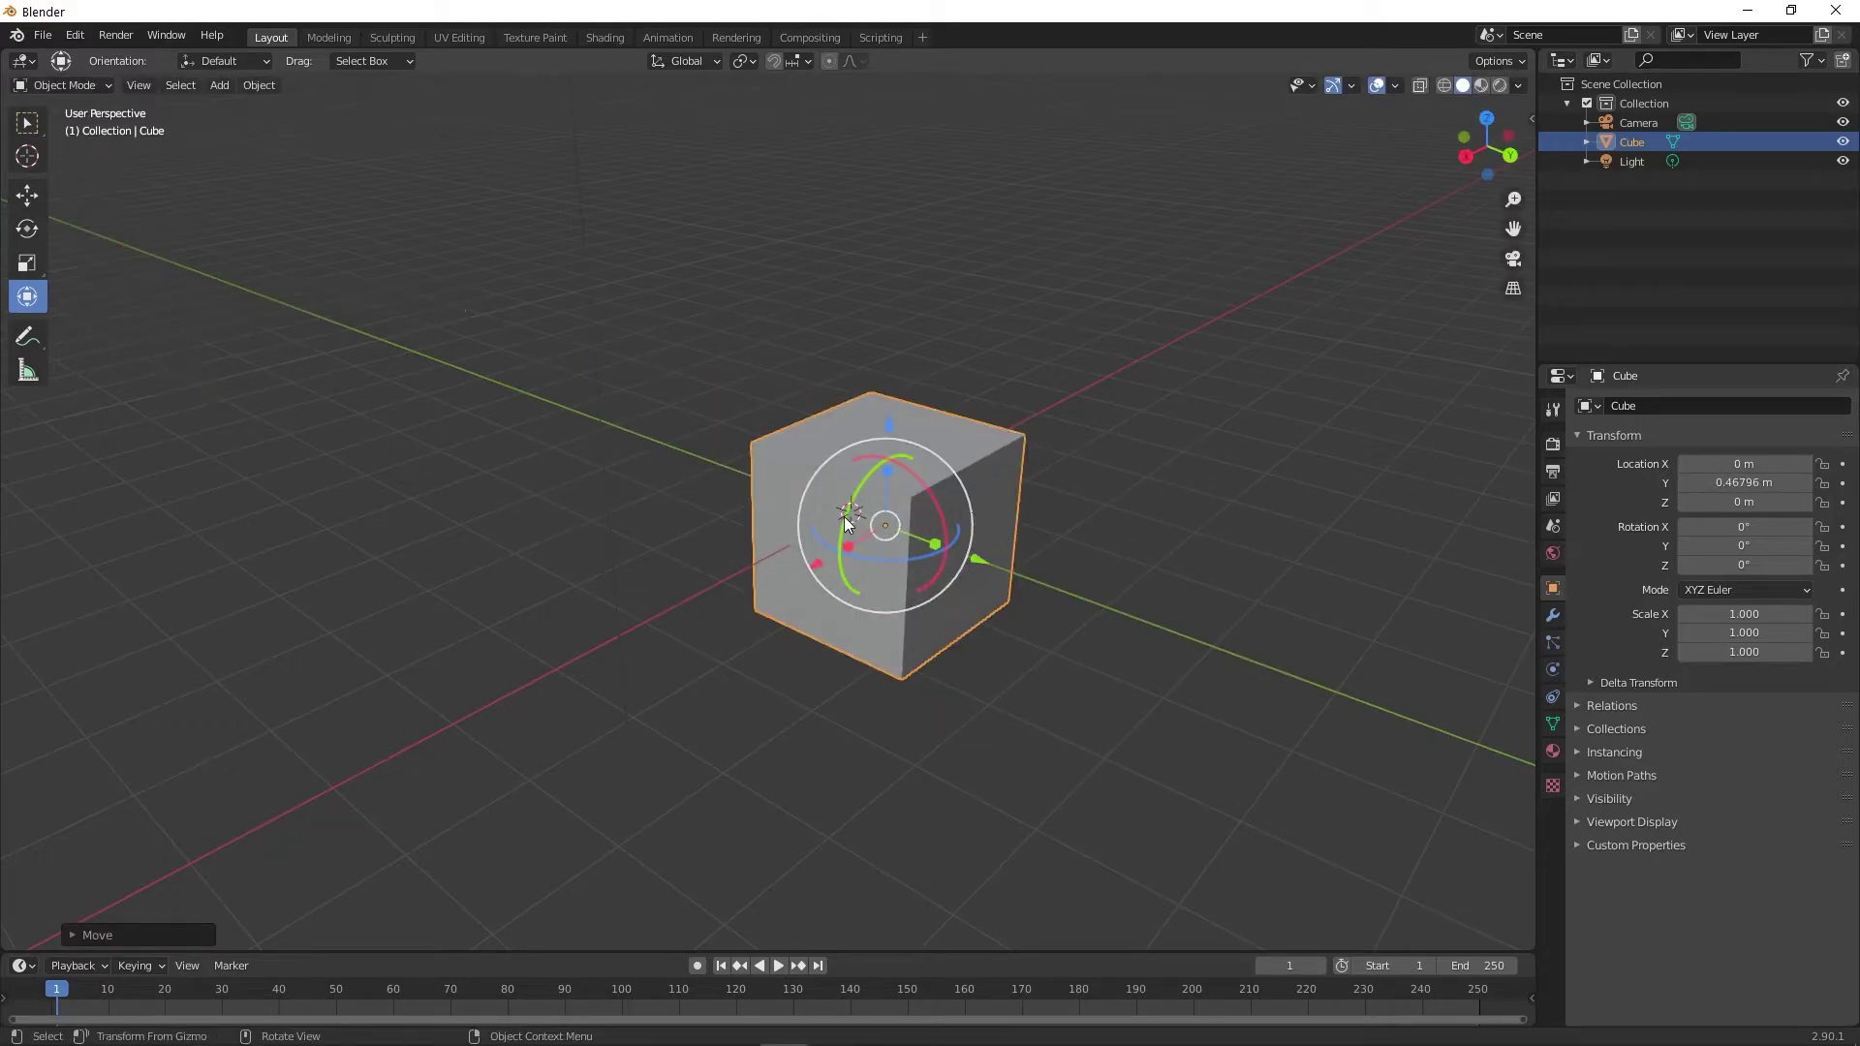
Try rotating the cube about the Y axis and stretching it along Y with the Transform tool, undo the changes, and deselect the cube
{"action": "left_click_drag", "start_coordinate": [846, 524], "coordinate": [828, 417]}
{"action": "left_click_drag", "start_coordinate": [930, 575], "coordinate": [1046, 623]}
{"action": "key", "text": "ctrl+z"}
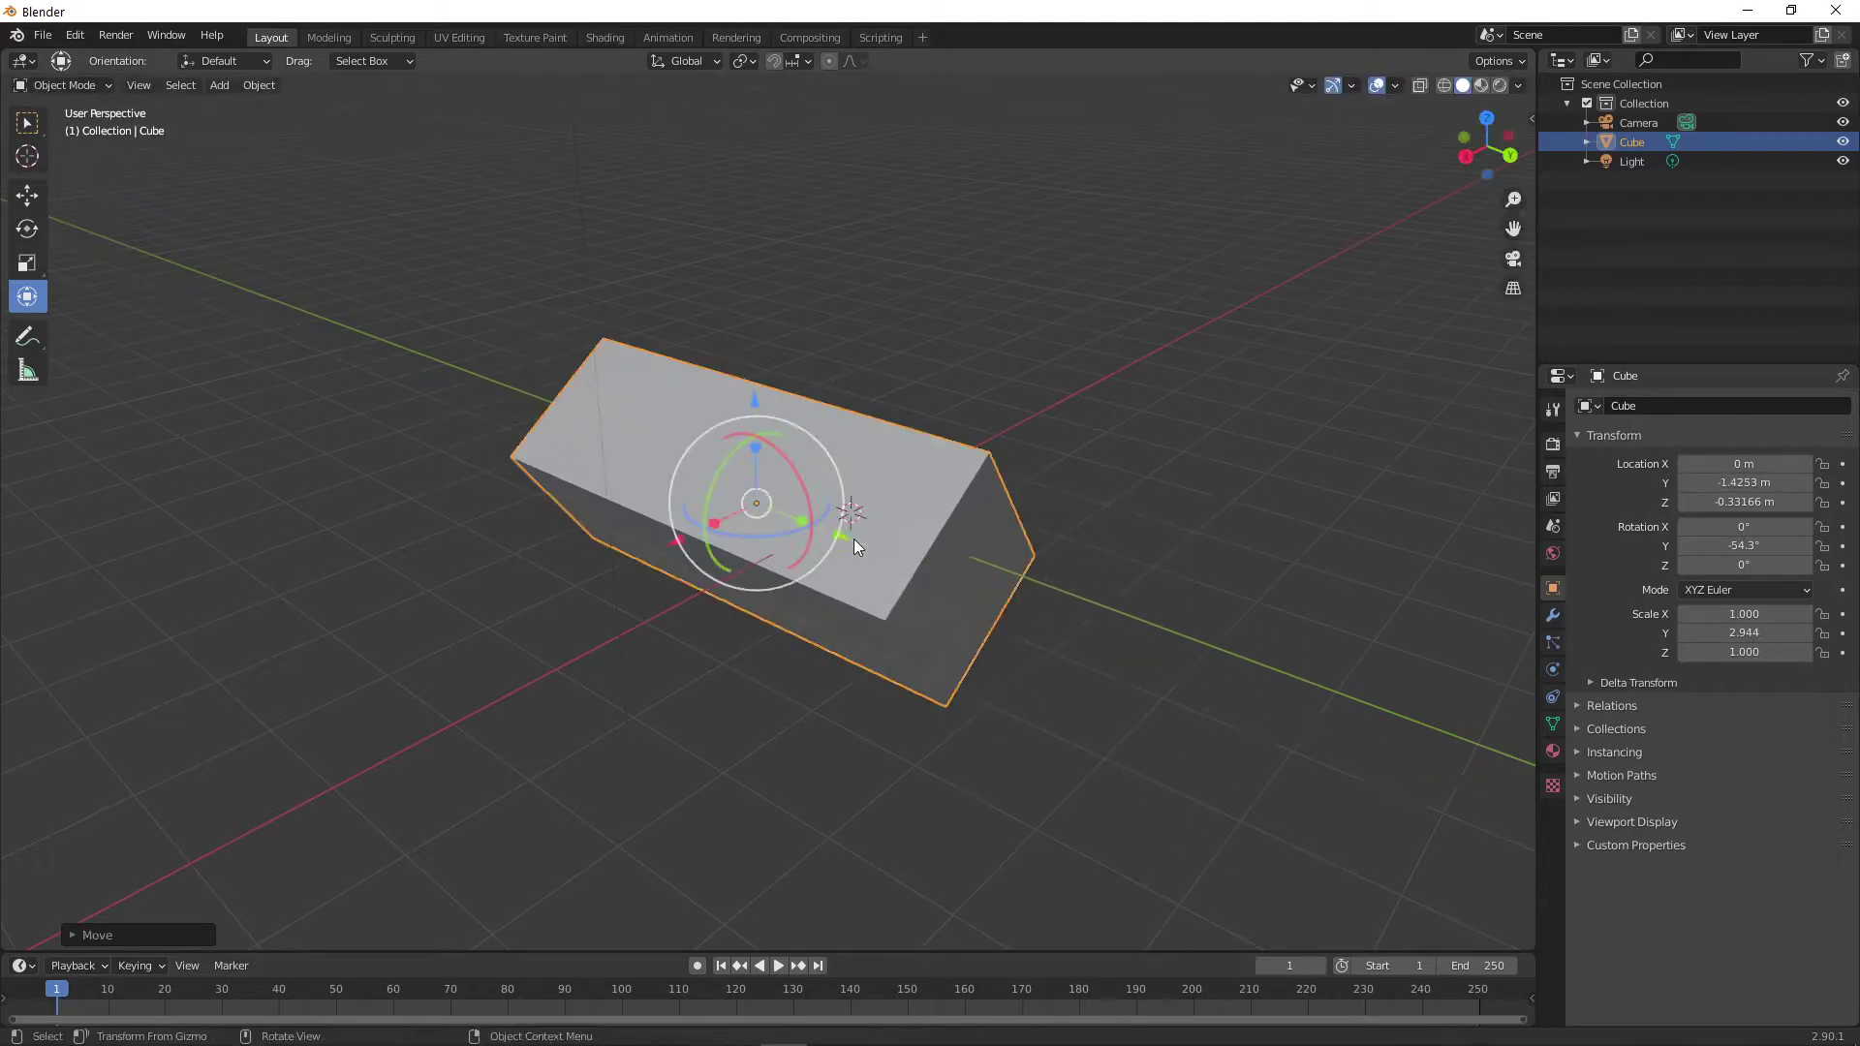
{"action": "key", "text": "ctrl+z"}
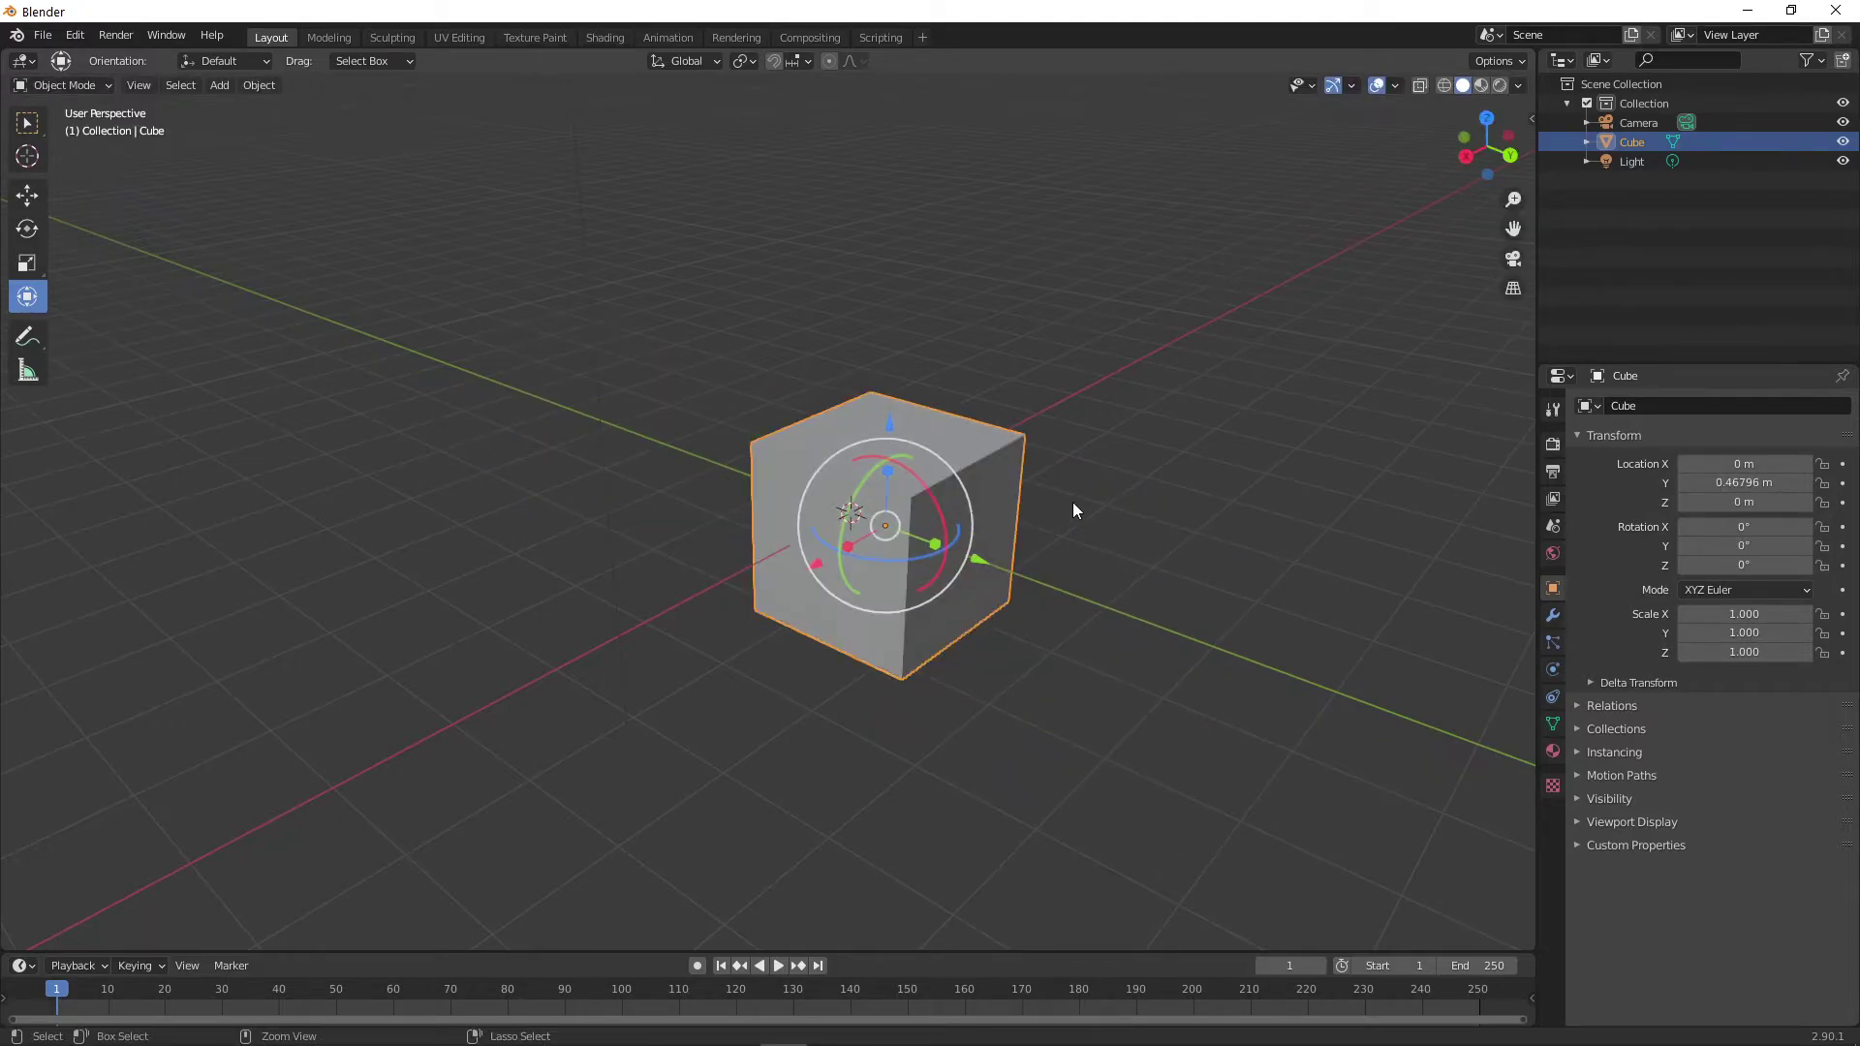
{"action": "left_click", "coordinate": [1154, 515]}
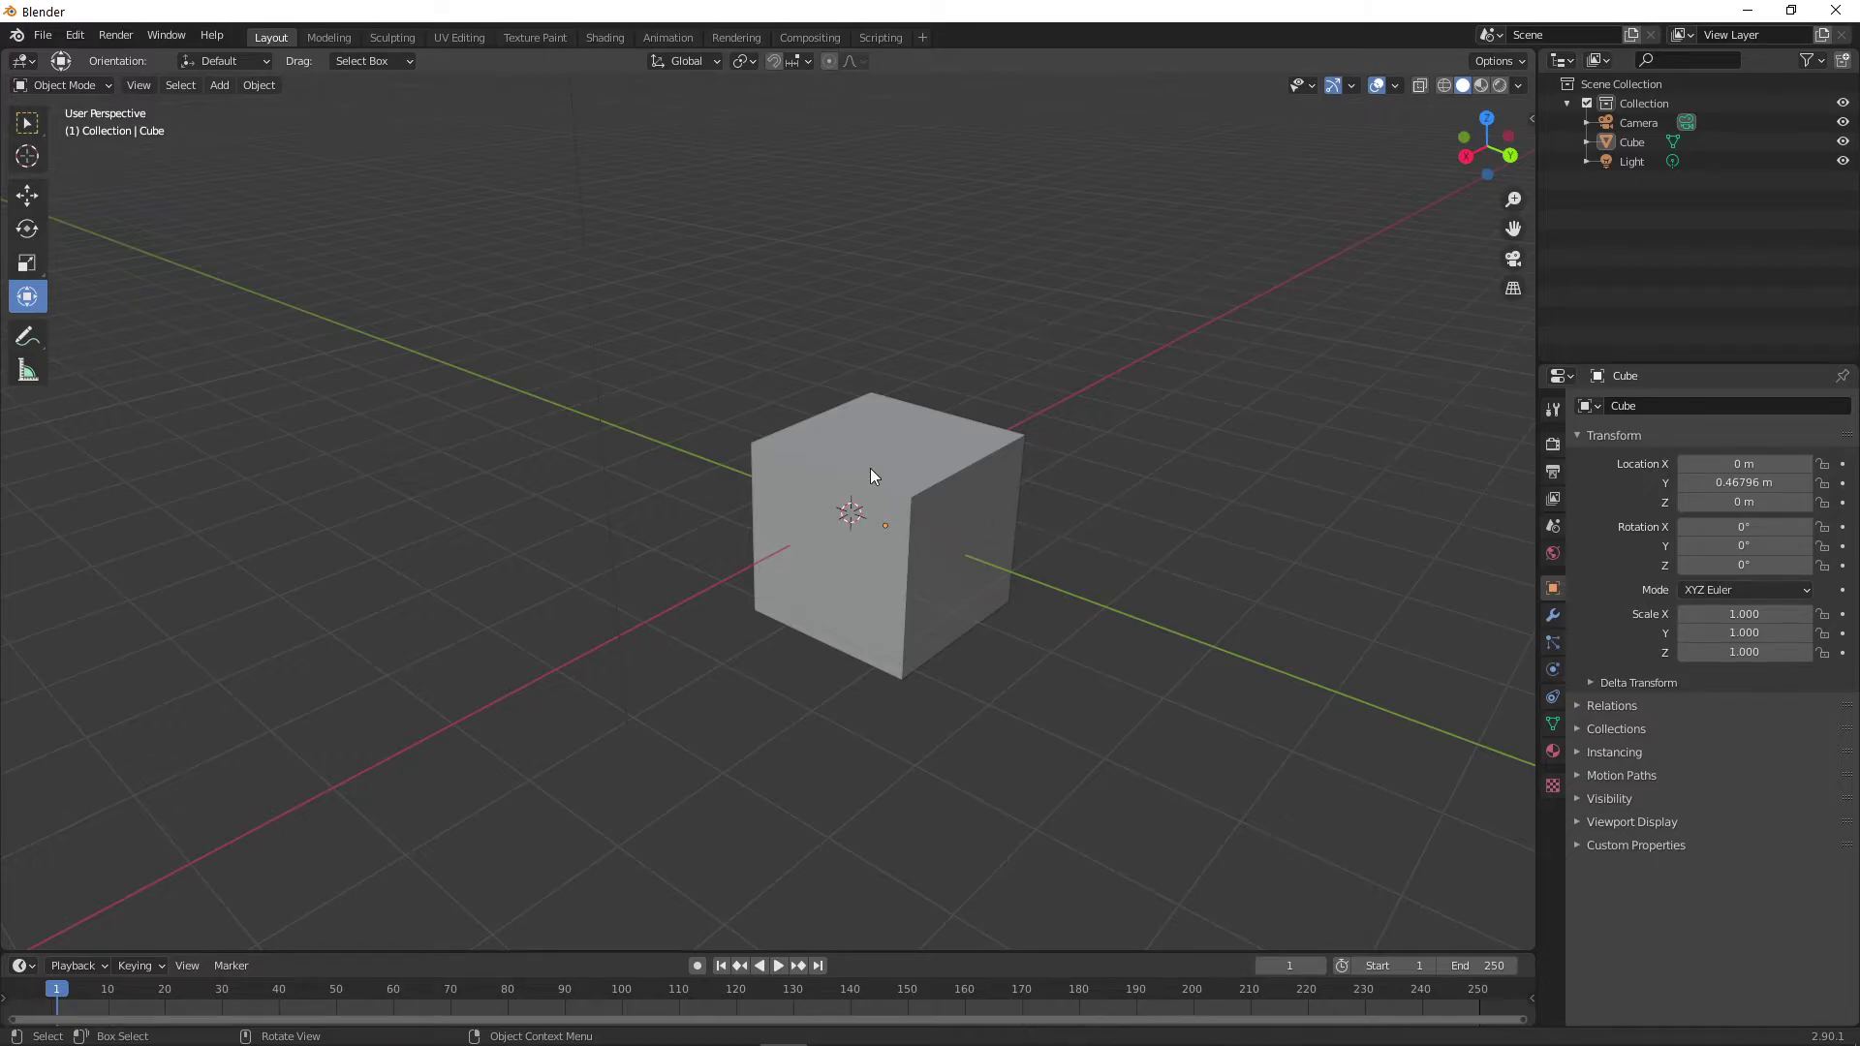
{"action": "left_click", "coordinate": [906, 469]}
{"action": "left_click_drag", "start_coordinate": [944, 526], "coordinate": [943, 578]}
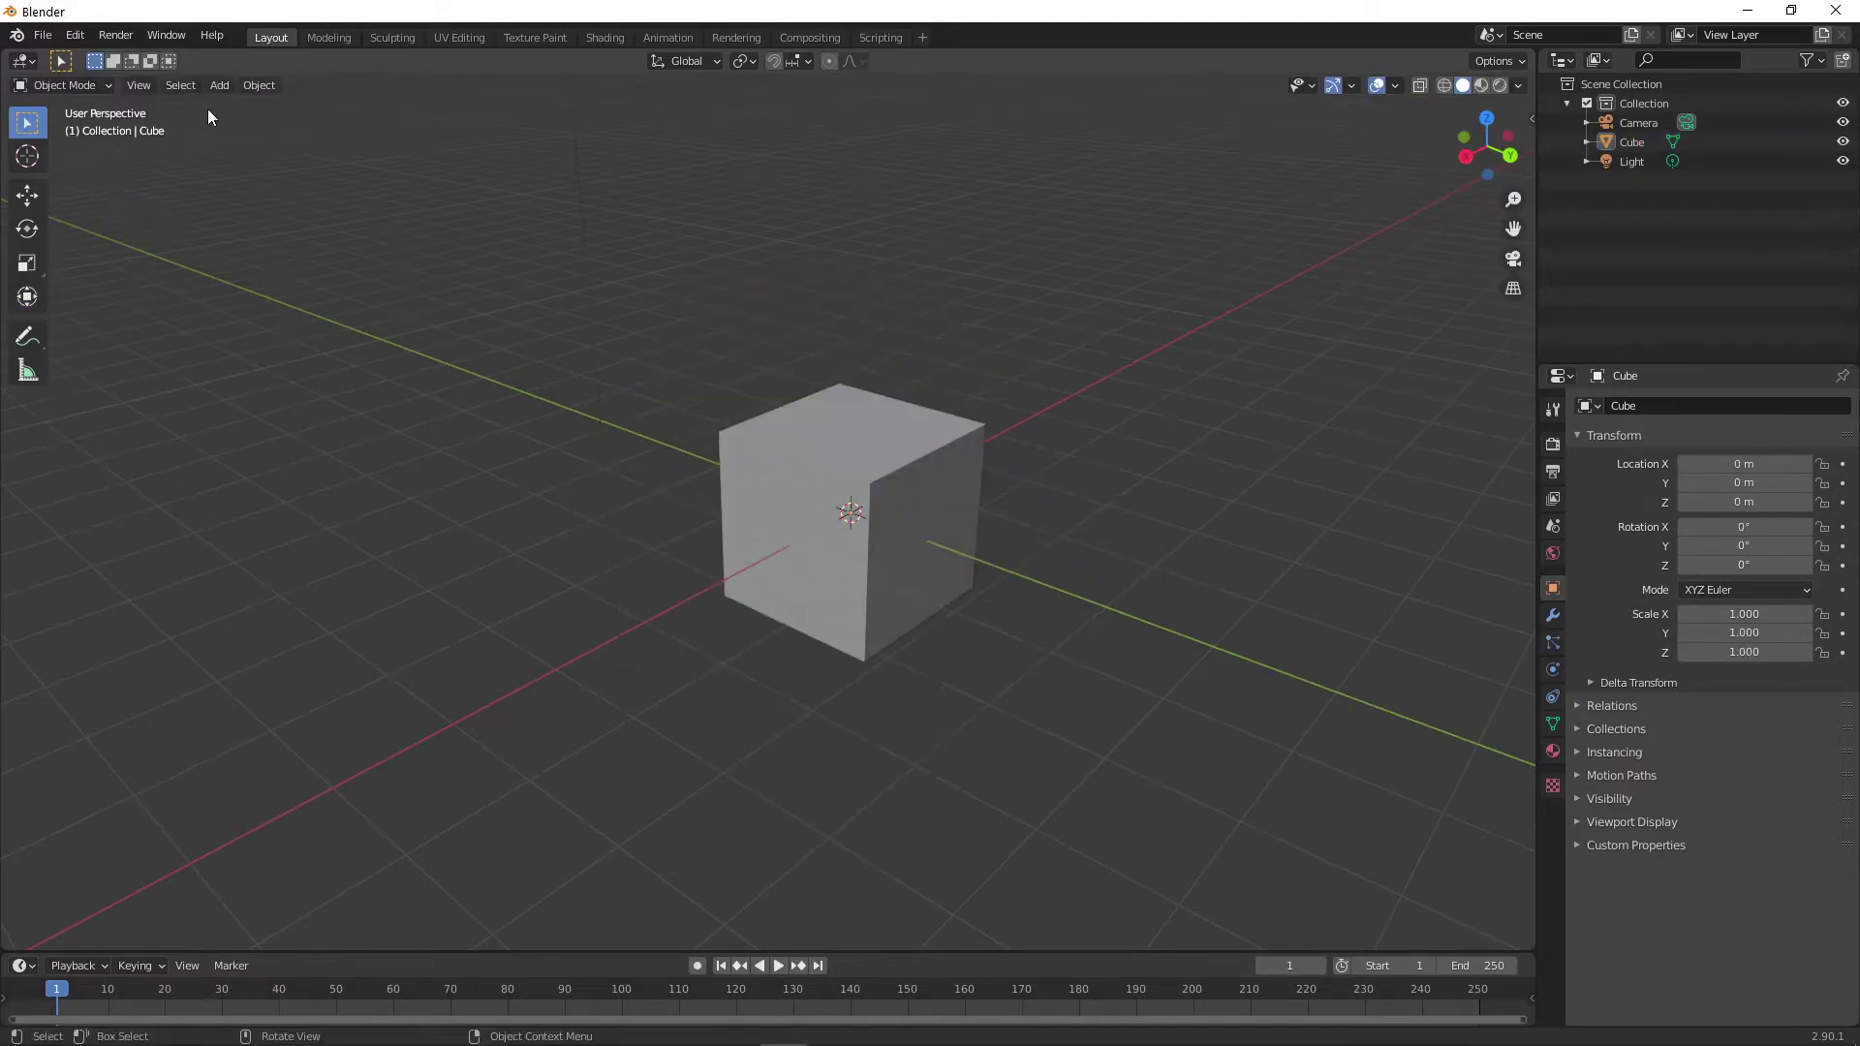
Enter Edit Mode on the cube and switch the selection mode to edges, followed by faces
{"action": "left_click", "coordinate": [96, 85]}
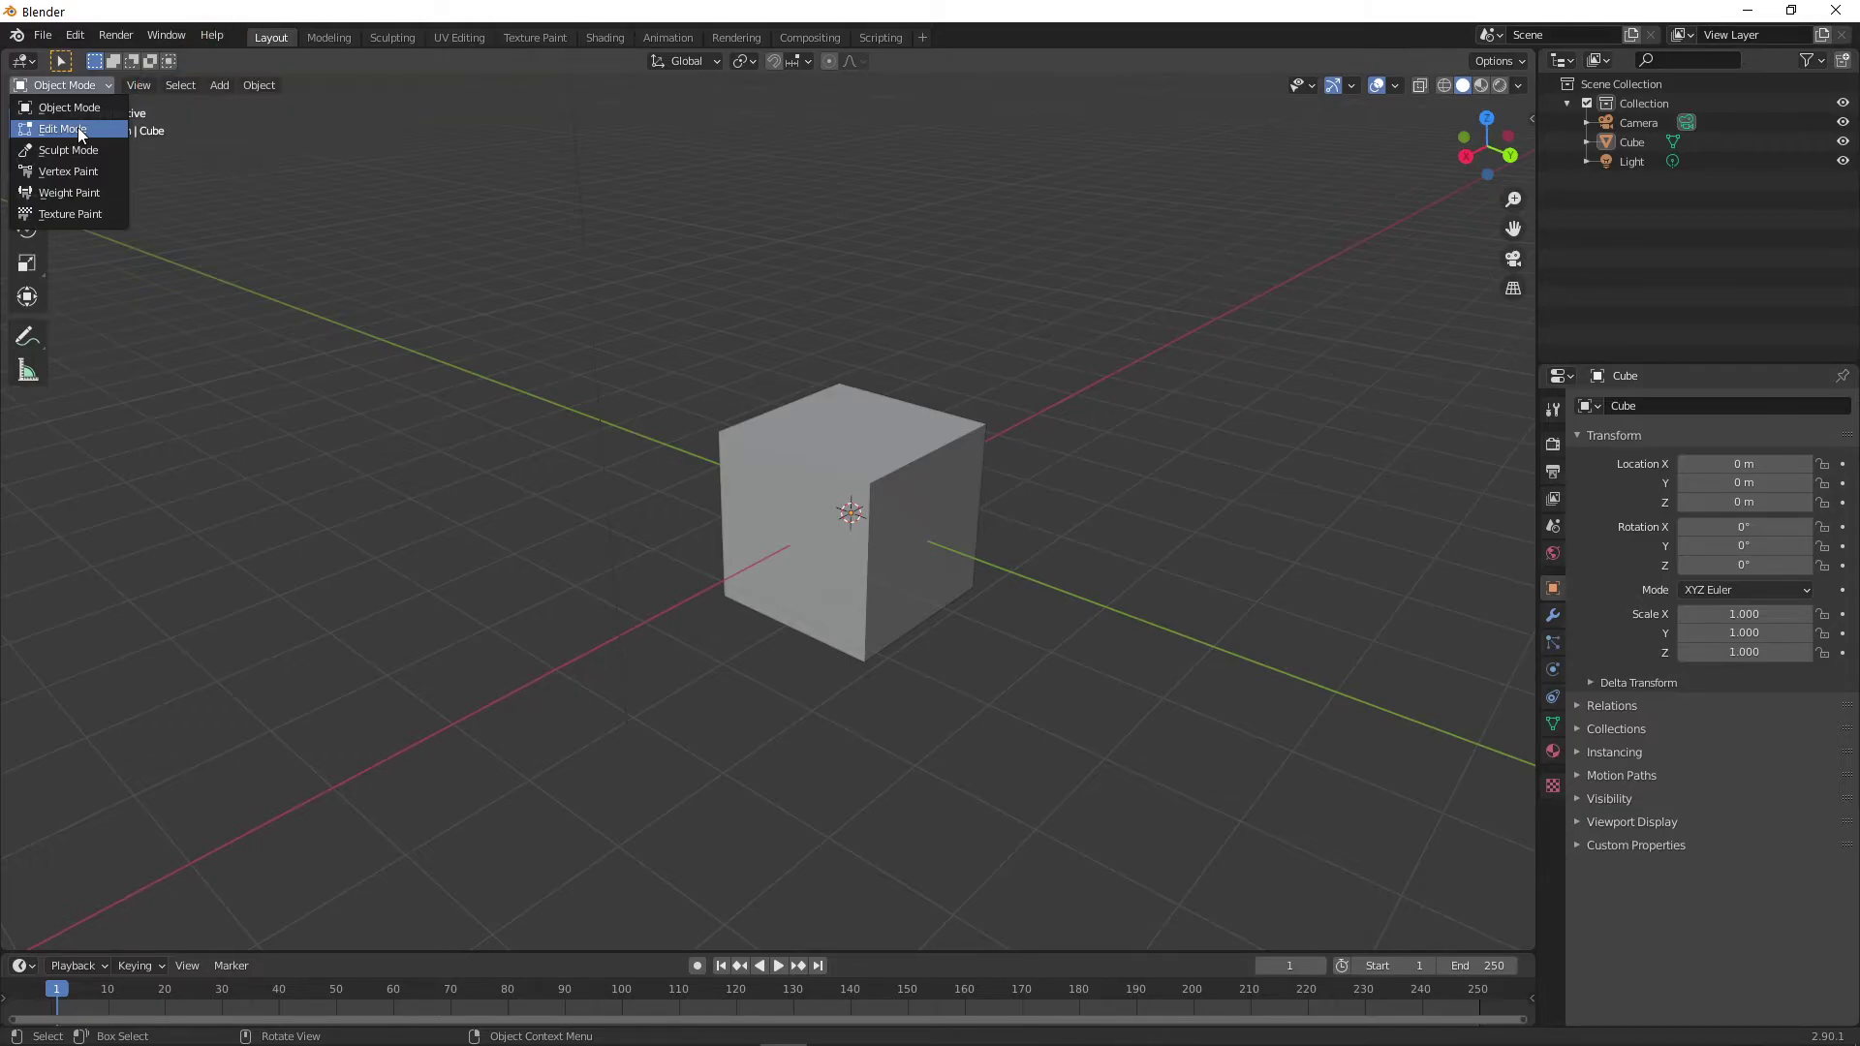
{"action": "left_click", "coordinate": [81, 130]}
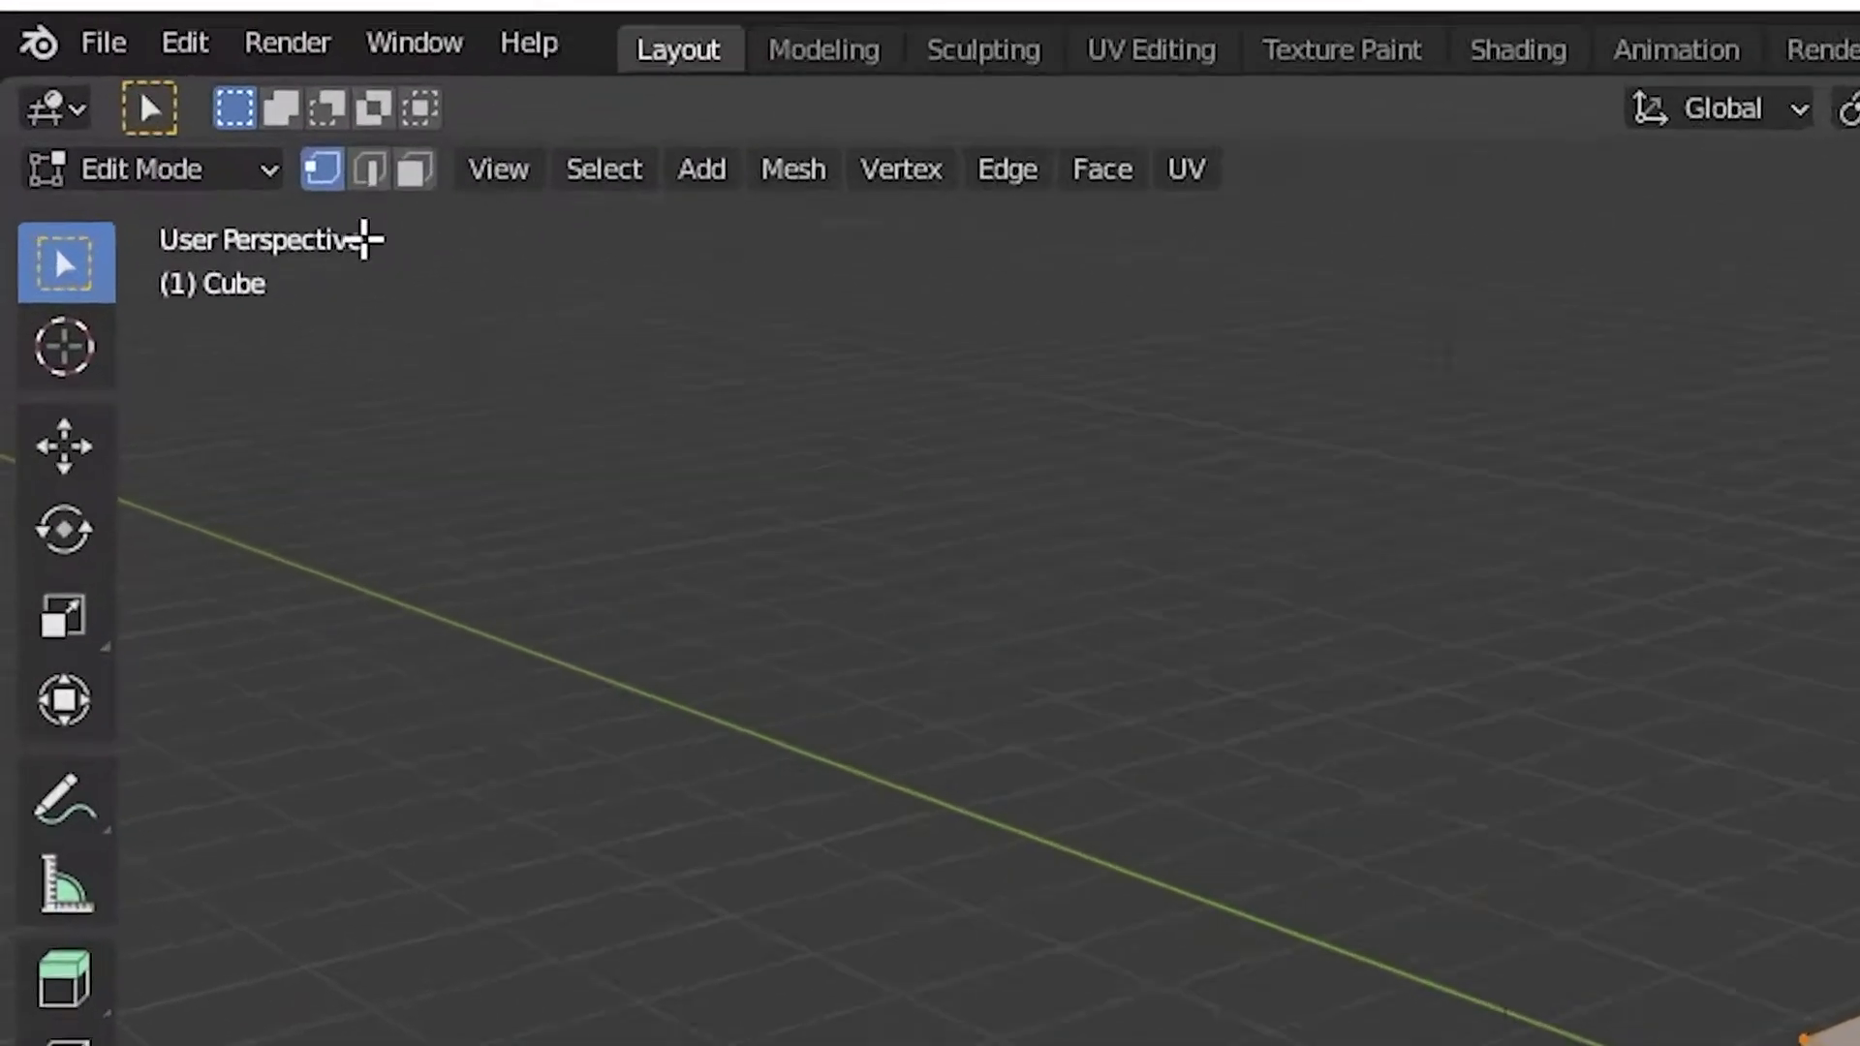
{"action": "left_click", "coordinate": [147, 86]}
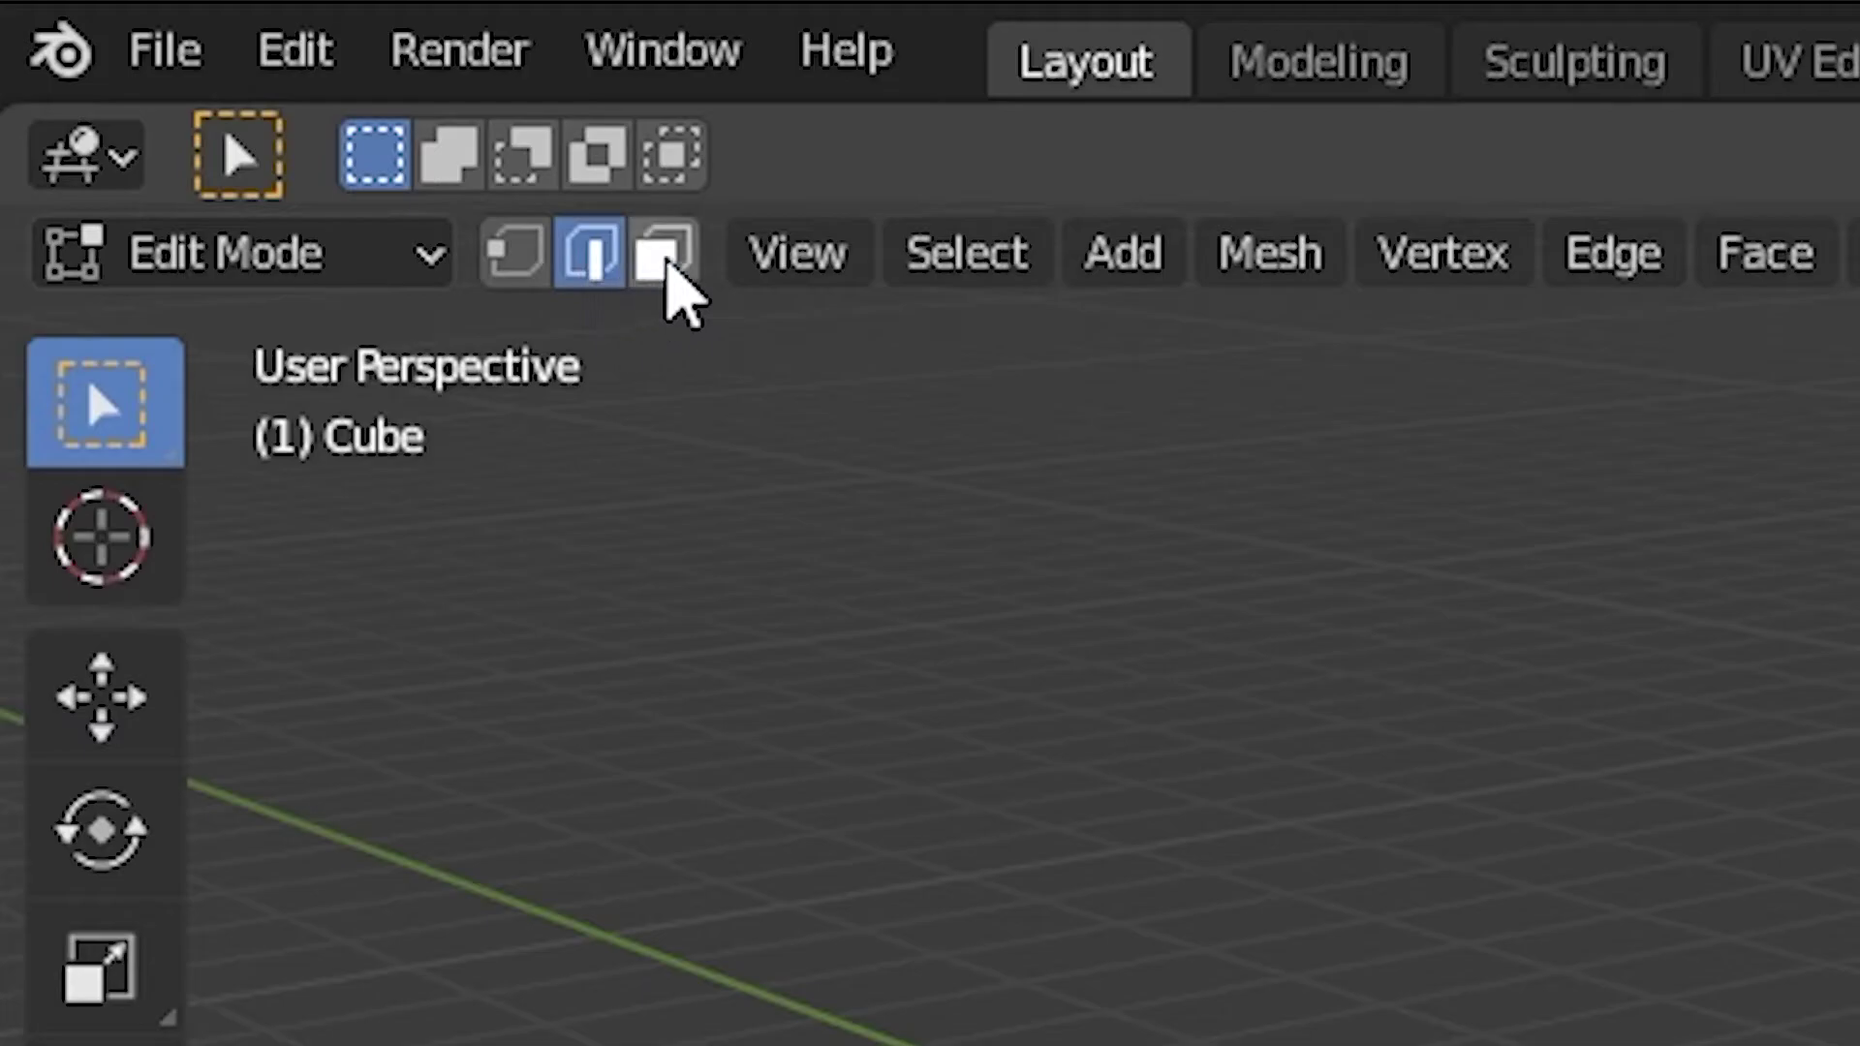
{"action": "left_click", "coordinate": [664, 256]}
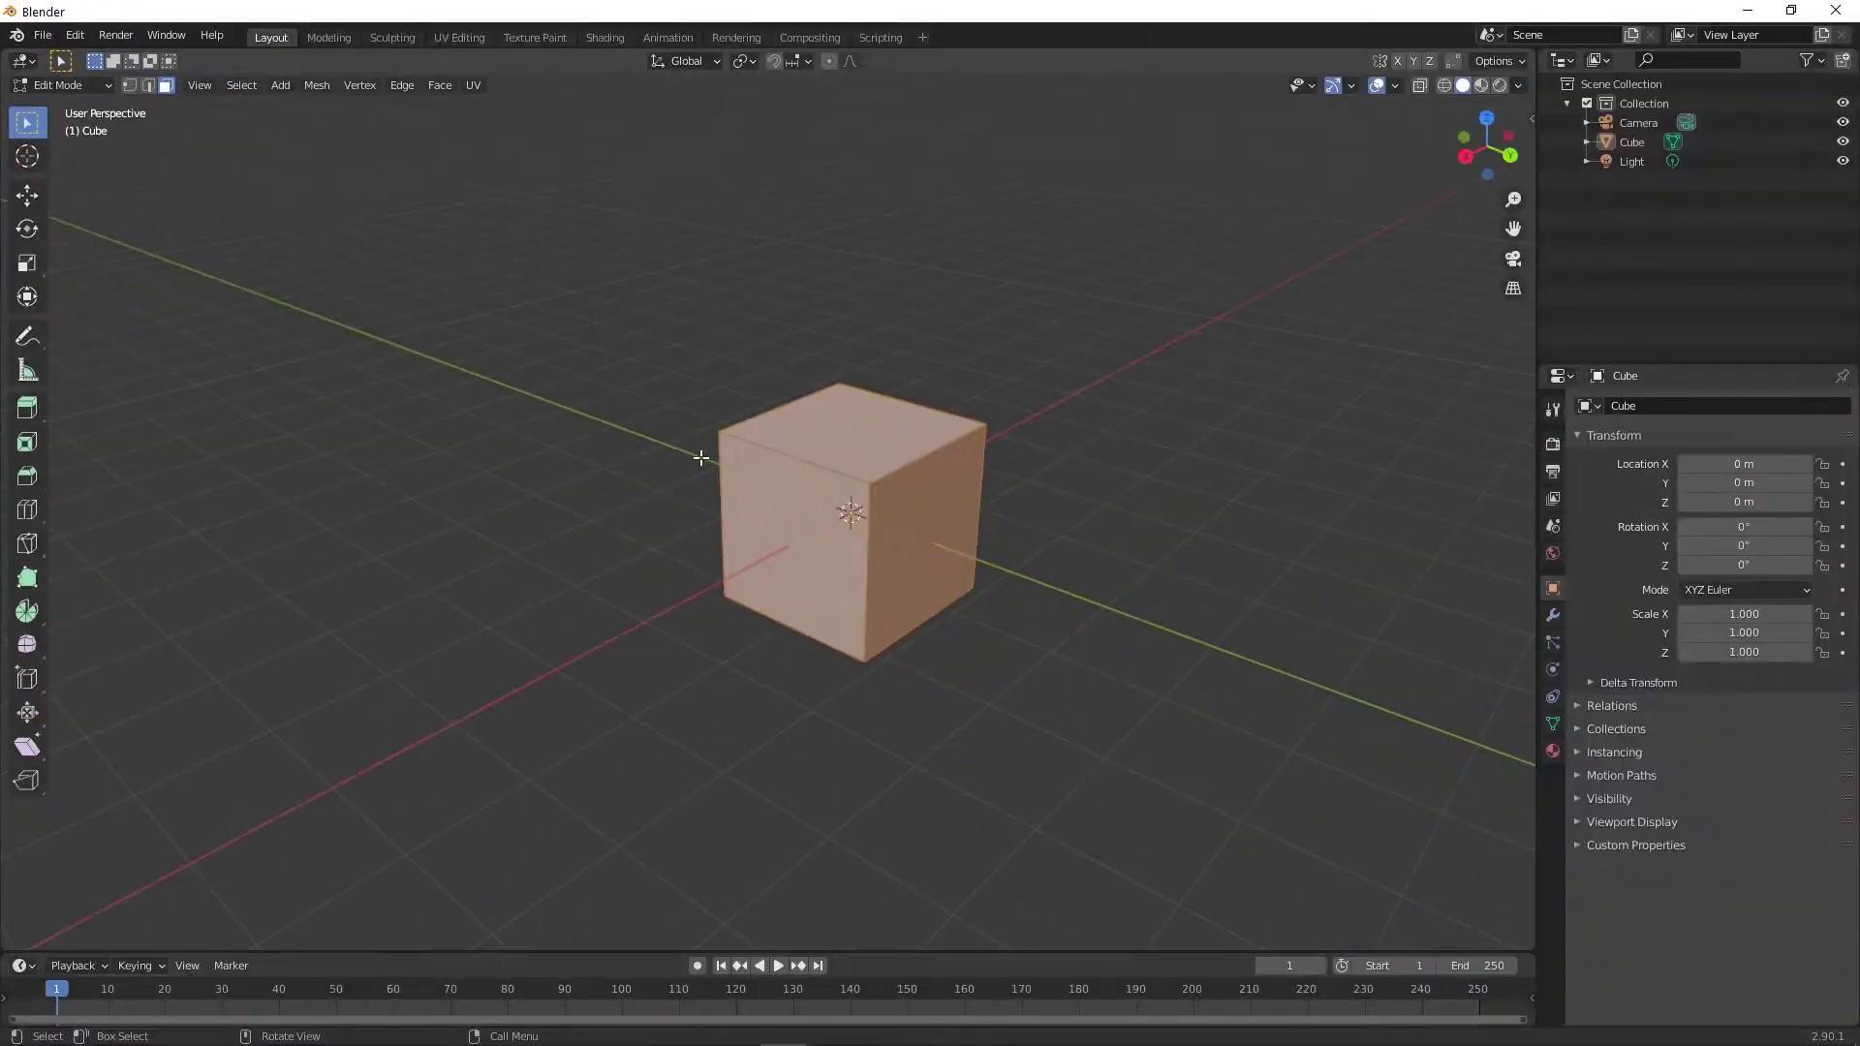
Switch to vertex selection and select the cube's upper front, lower front and lower left corner vertices in turn
{"action": "left_click", "coordinate": [129, 85]}
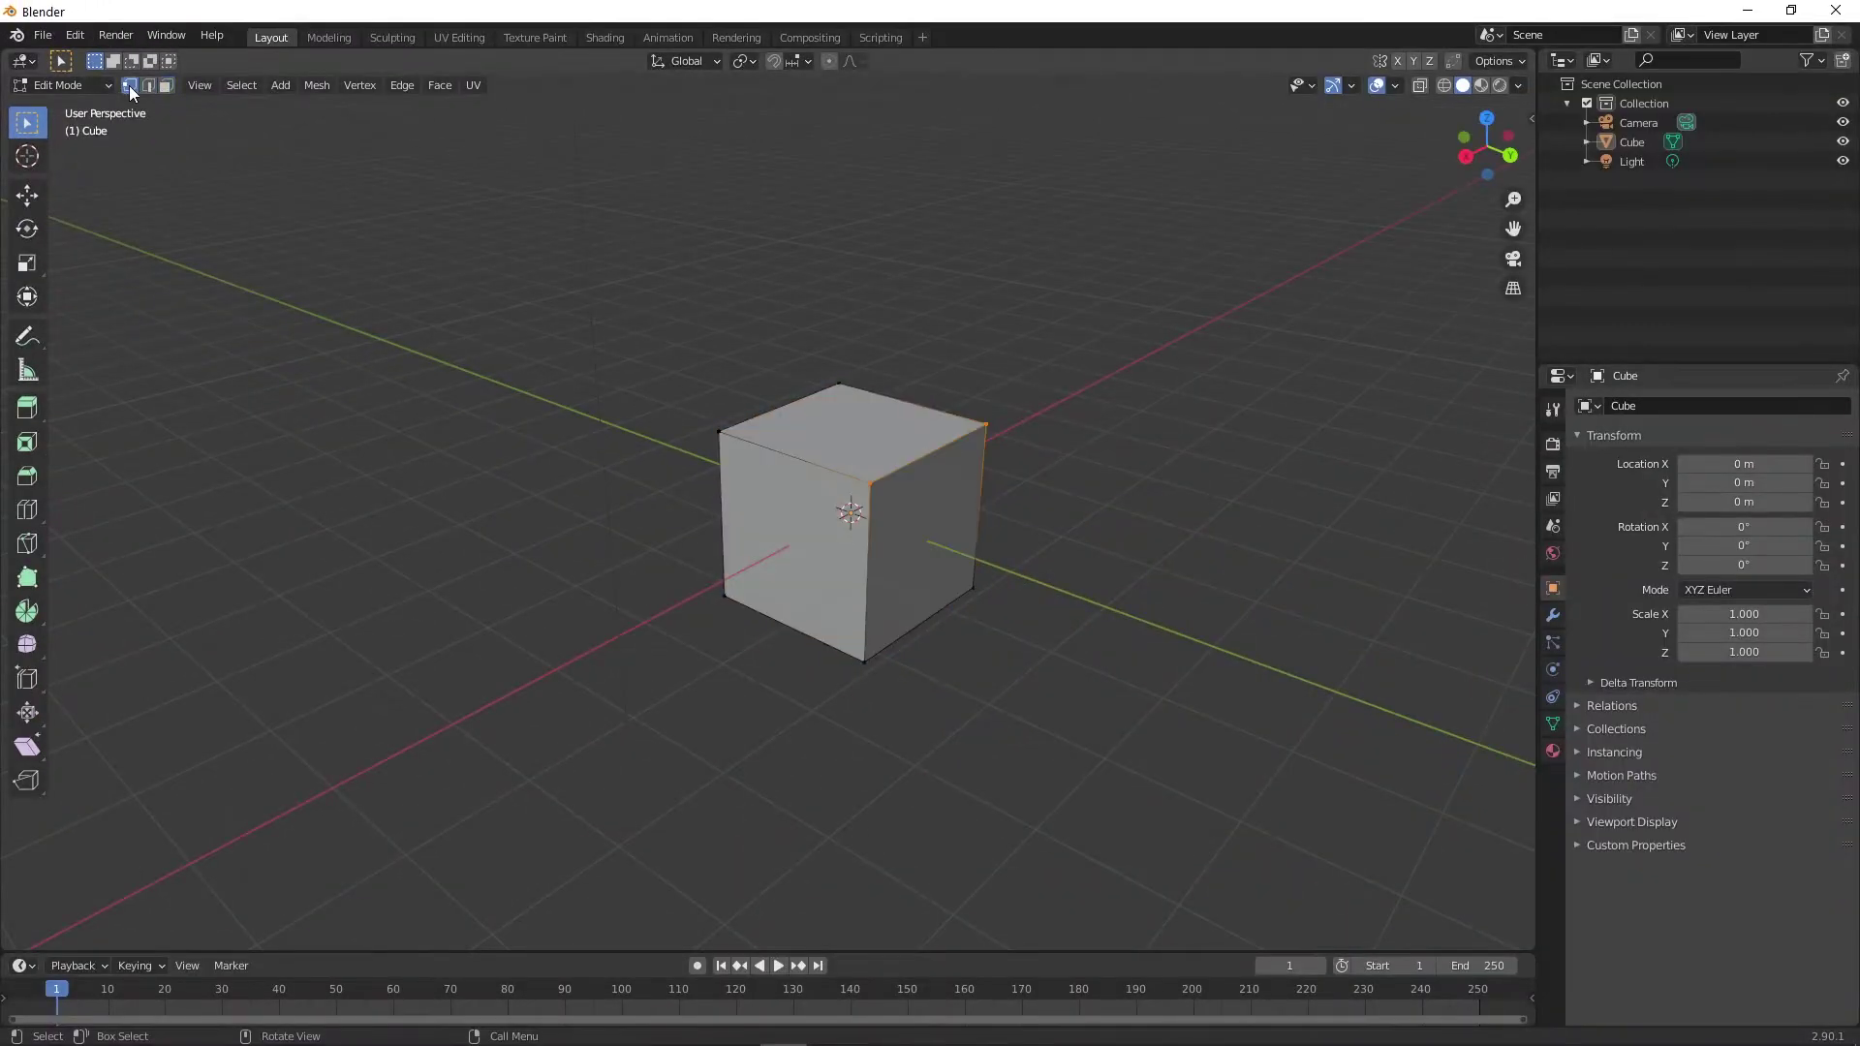
{"action": "left_click", "coordinate": [868, 483]}
{"action": "left_click", "coordinate": [865, 662]}
{"action": "left_click", "coordinate": [724, 593]}
Switch to edge selection, select a top edge and the front vertical edge in turn, and select the whole mesh
{"action": "key", "text": "2"}
{"action": "left_click", "coordinate": [829, 442]}
{"action": "left_click", "coordinate": [867, 560]}
{"action": "key", "text": "a"}
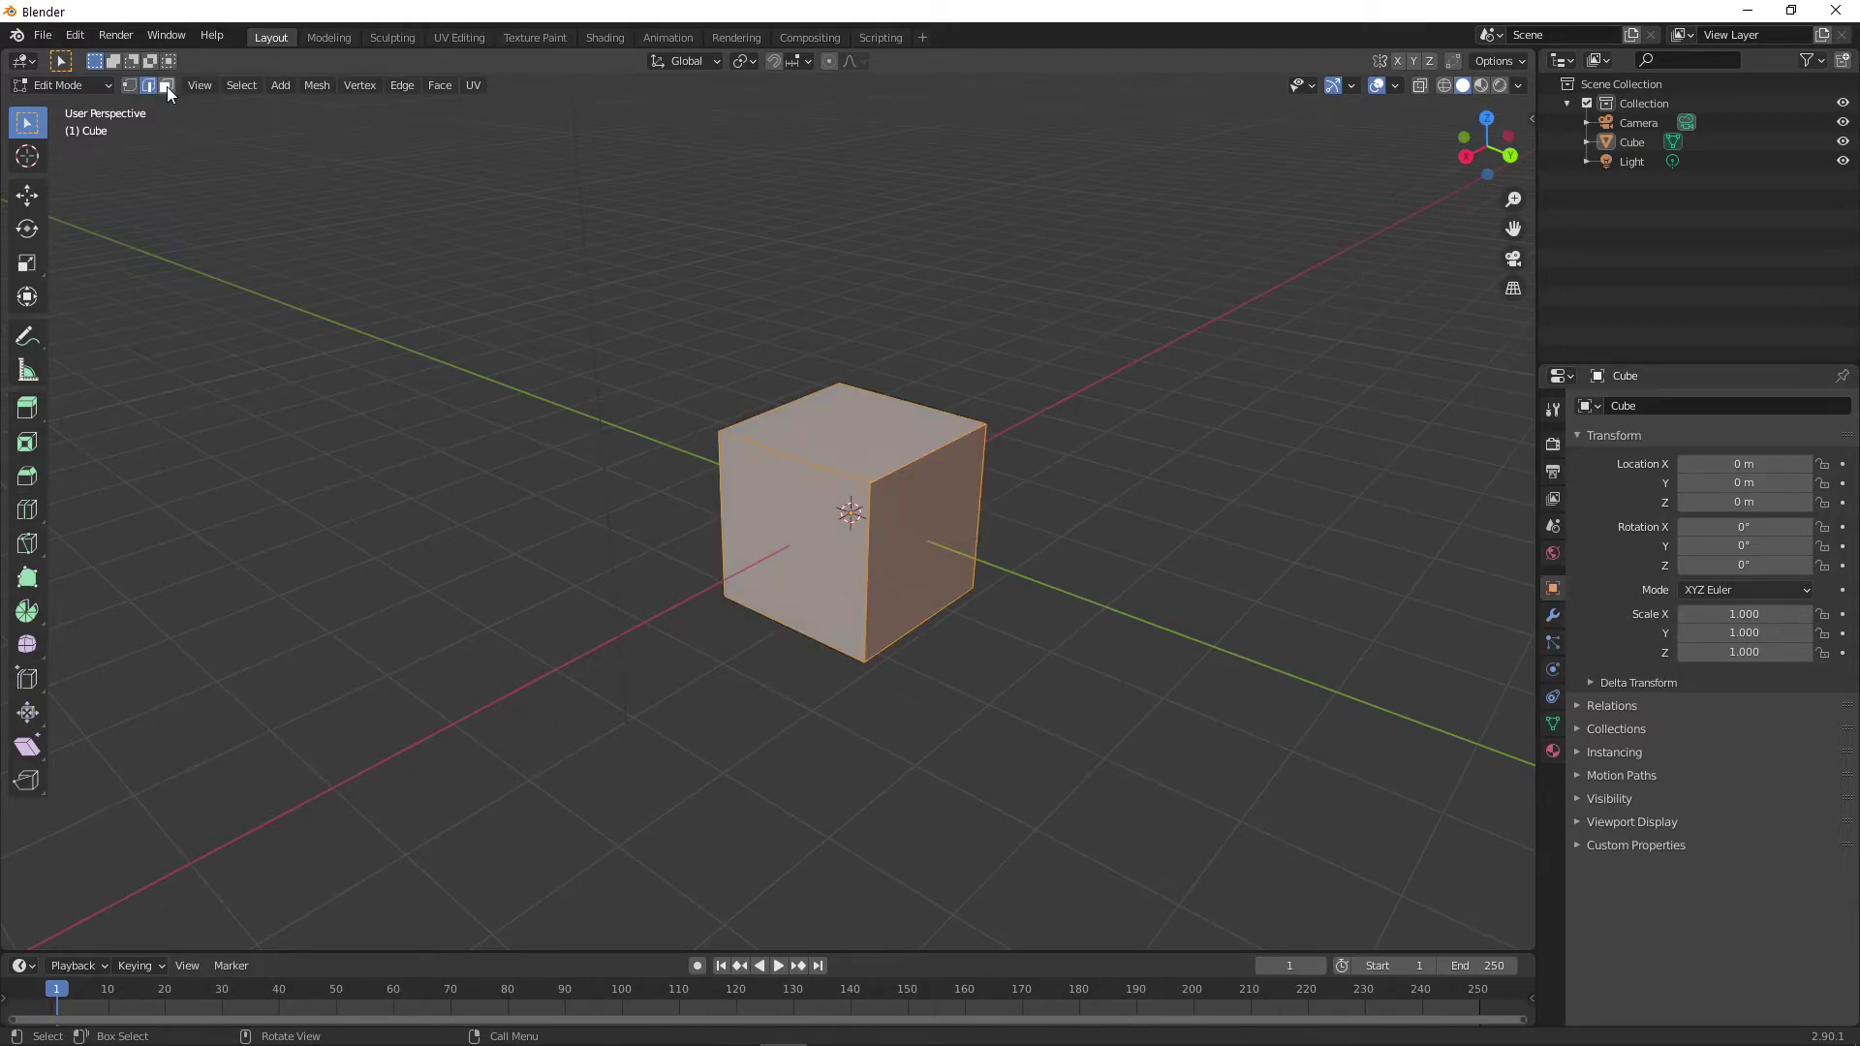
Switch to face selection and select the cube's X-facing side face, followed by its Y-facing side face
{"action": "left_click", "coordinate": [167, 85]}
{"action": "left_click", "coordinate": [784, 513]}
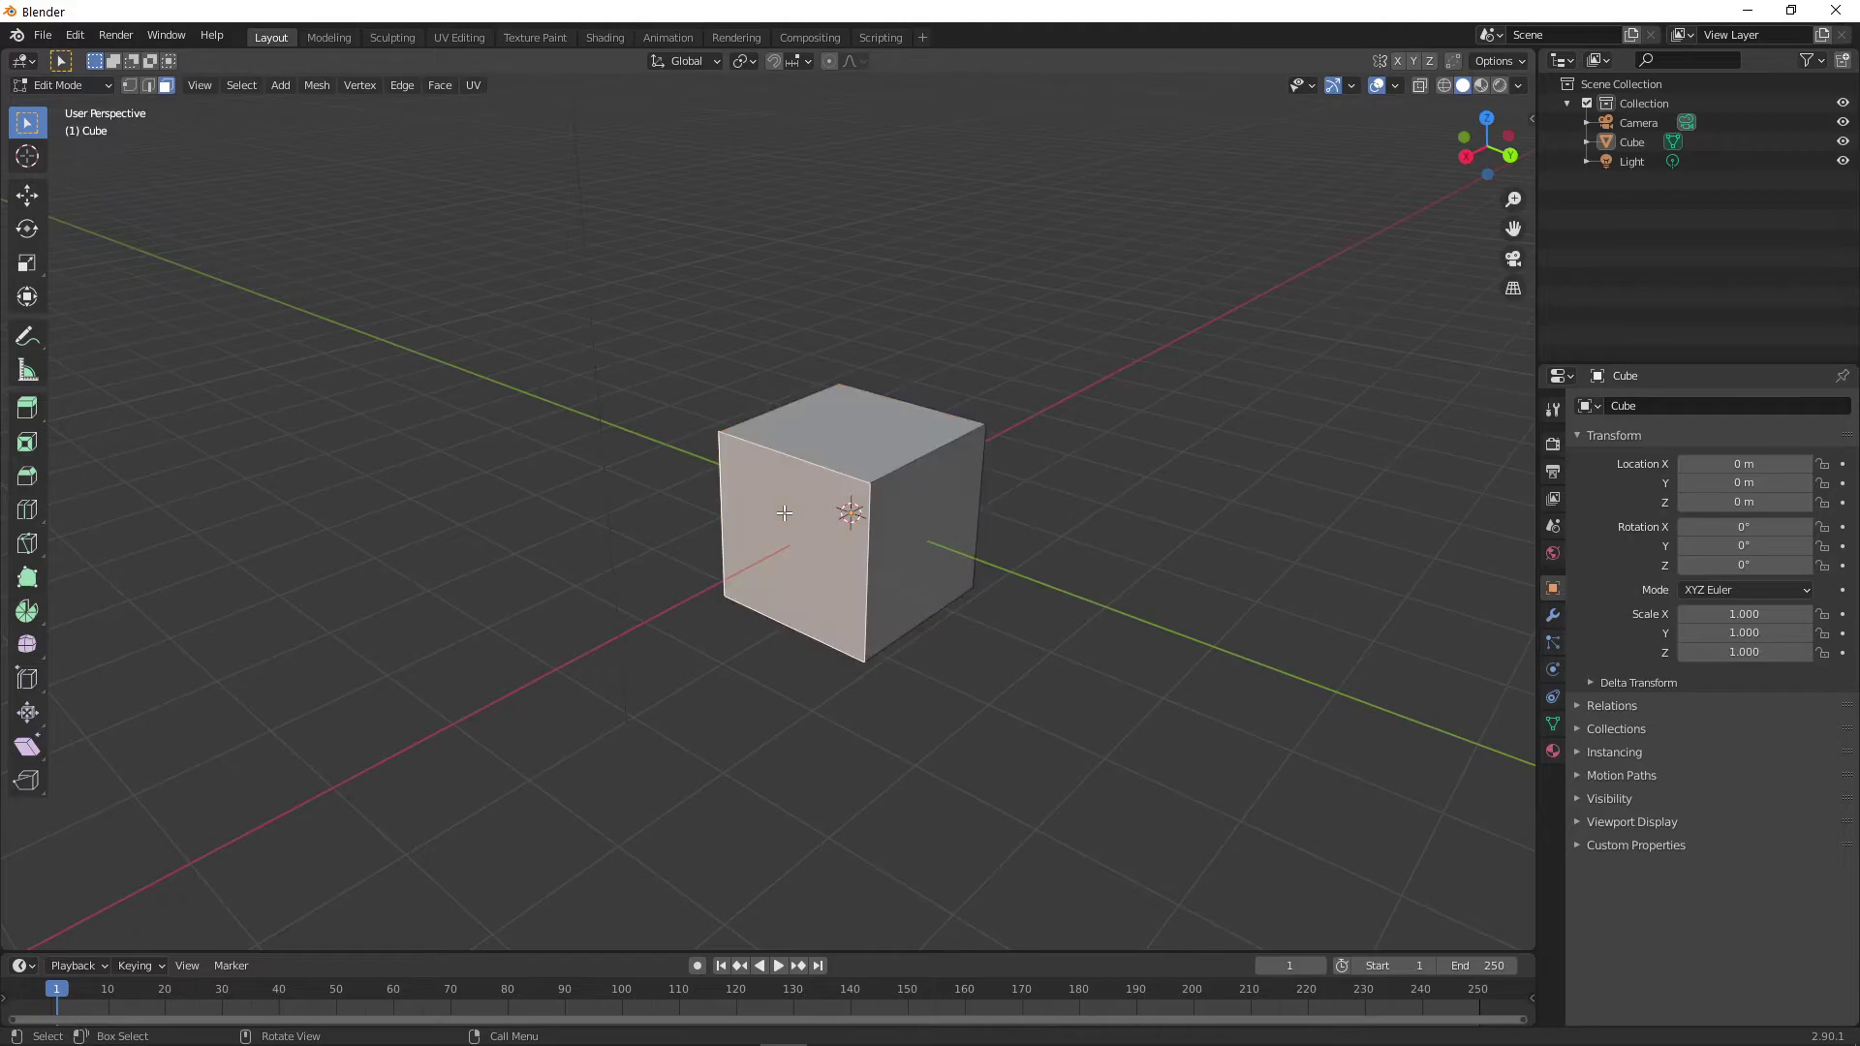
{"action": "left_click", "coordinate": [925, 543]}
Try moving the selected side face outward along the Y axis with the Move tool, and undo the move
{"action": "key", "text": "shift+space"}
{"action": "key", "text": "g"}
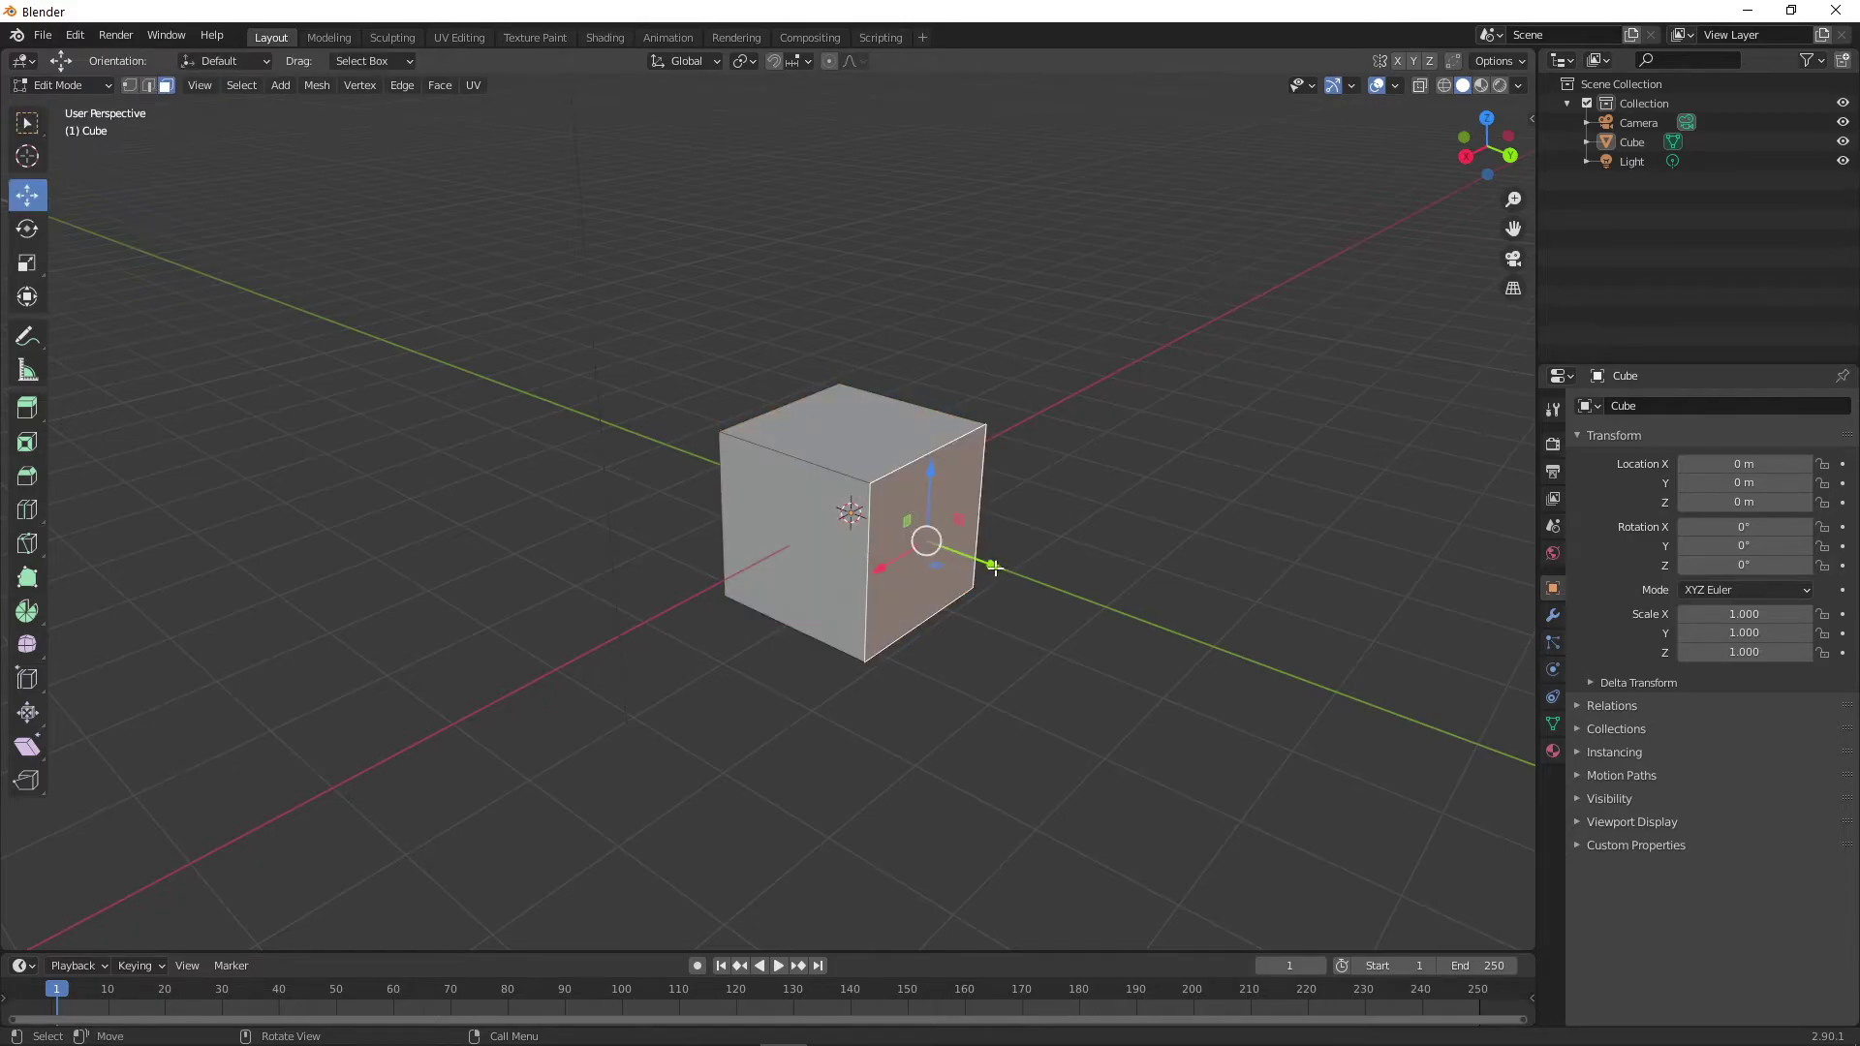
{"action": "left_click_drag", "start_coordinate": [998, 567], "coordinate": [1385, 702]}
{"action": "key", "text": "ctrl+z"}
Try rotating the selected side face with the Rotate tool, undo the rotation, and clear the face selection
{"action": "left_click", "coordinate": [37, 224]}
{"action": "left_click_drag", "start_coordinate": [969, 562], "coordinate": [1087, 507]}
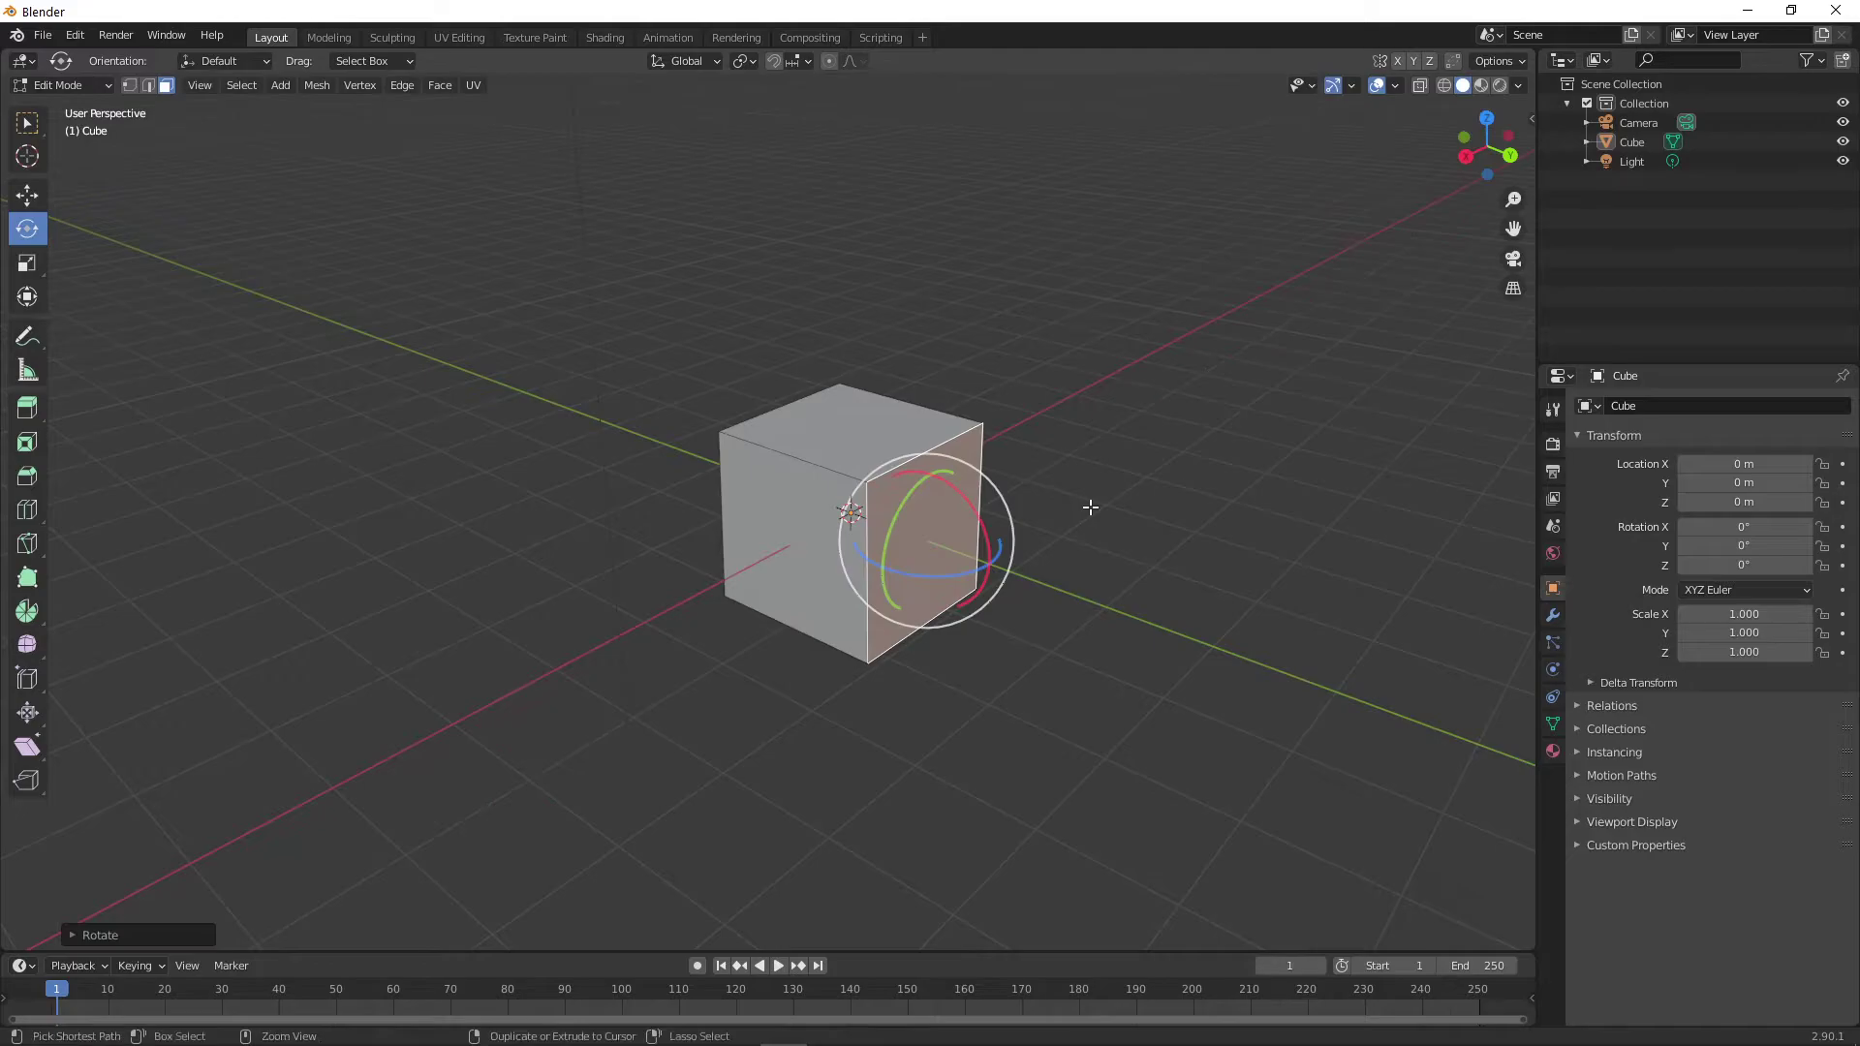
{"action": "key", "text": "ctrl+z"}
{"action": "left_click", "coordinate": [27, 122]}
{"action": "left_click", "coordinate": [416, 270]}
Extrude the cube's top face upward with the Extrude Region tool
{"action": "left_click", "coordinate": [27, 408]}
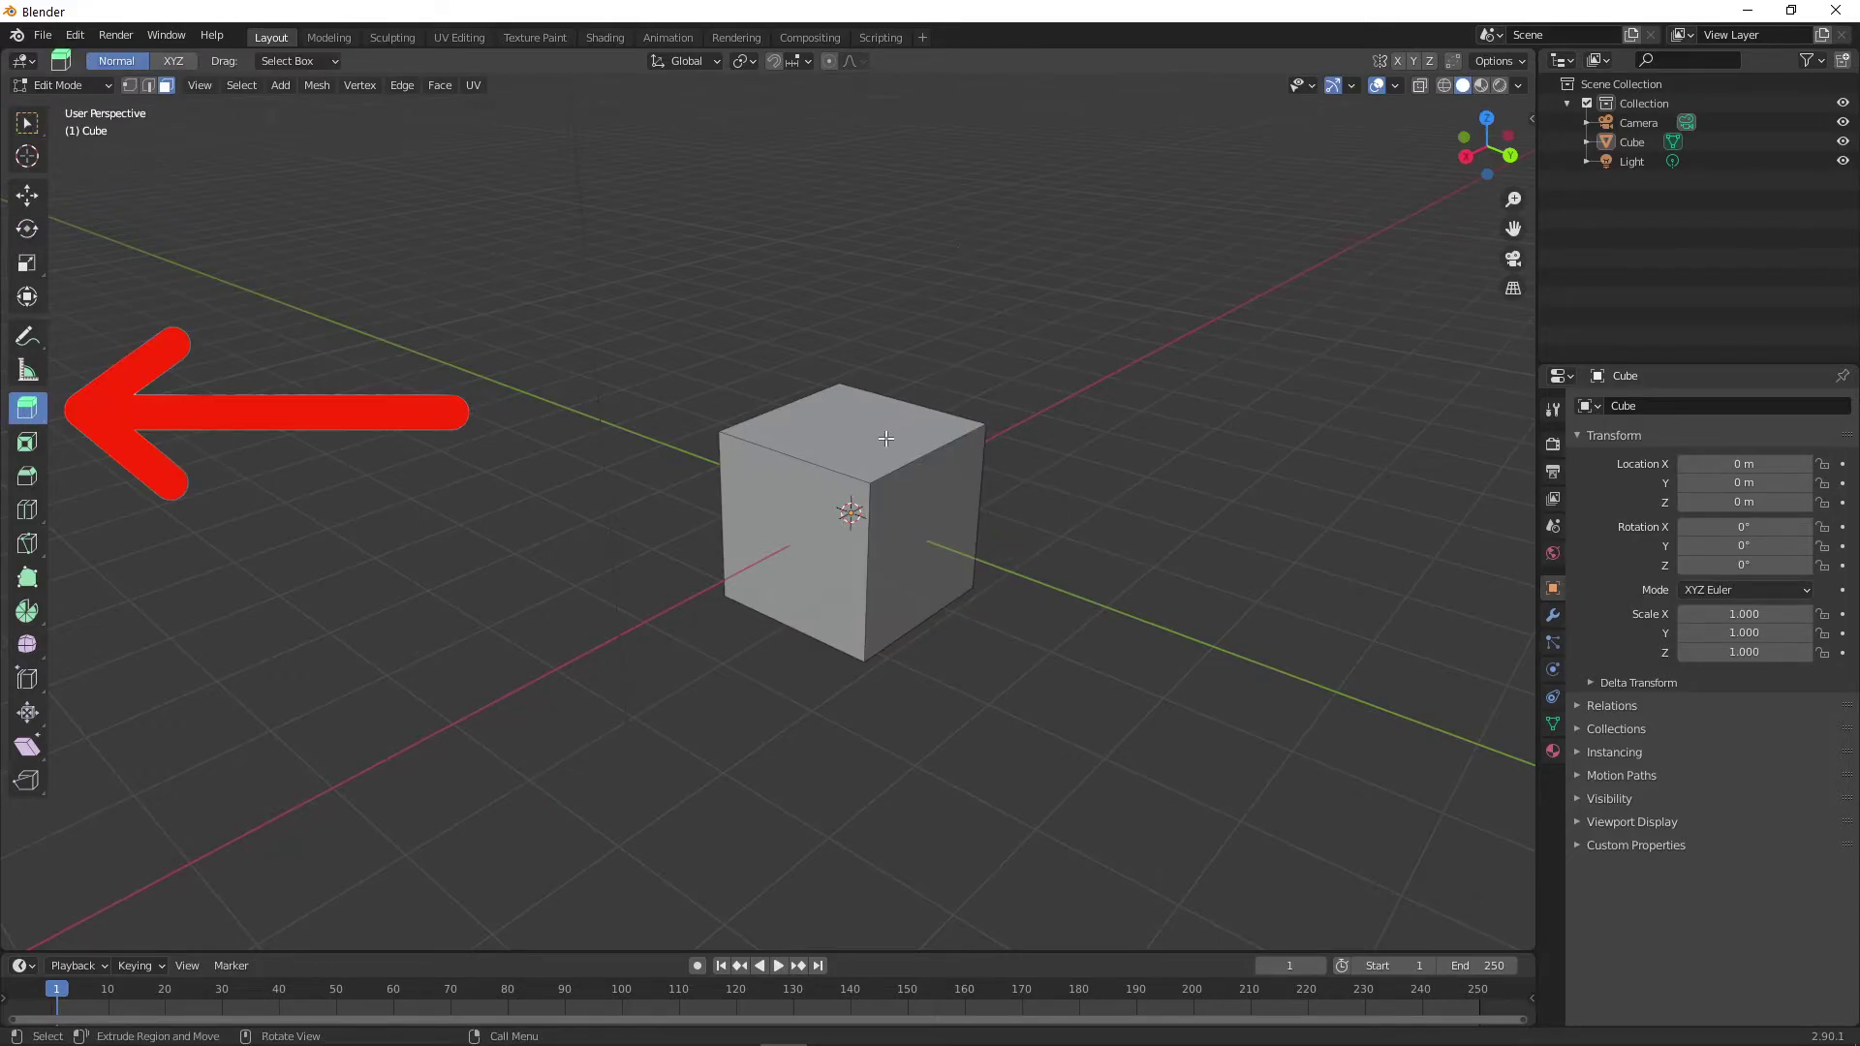
{"action": "left_click", "coordinate": [851, 431]}
{"action": "left_click_drag", "start_coordinate": [852, 358], "coordinate": [869, 179]}
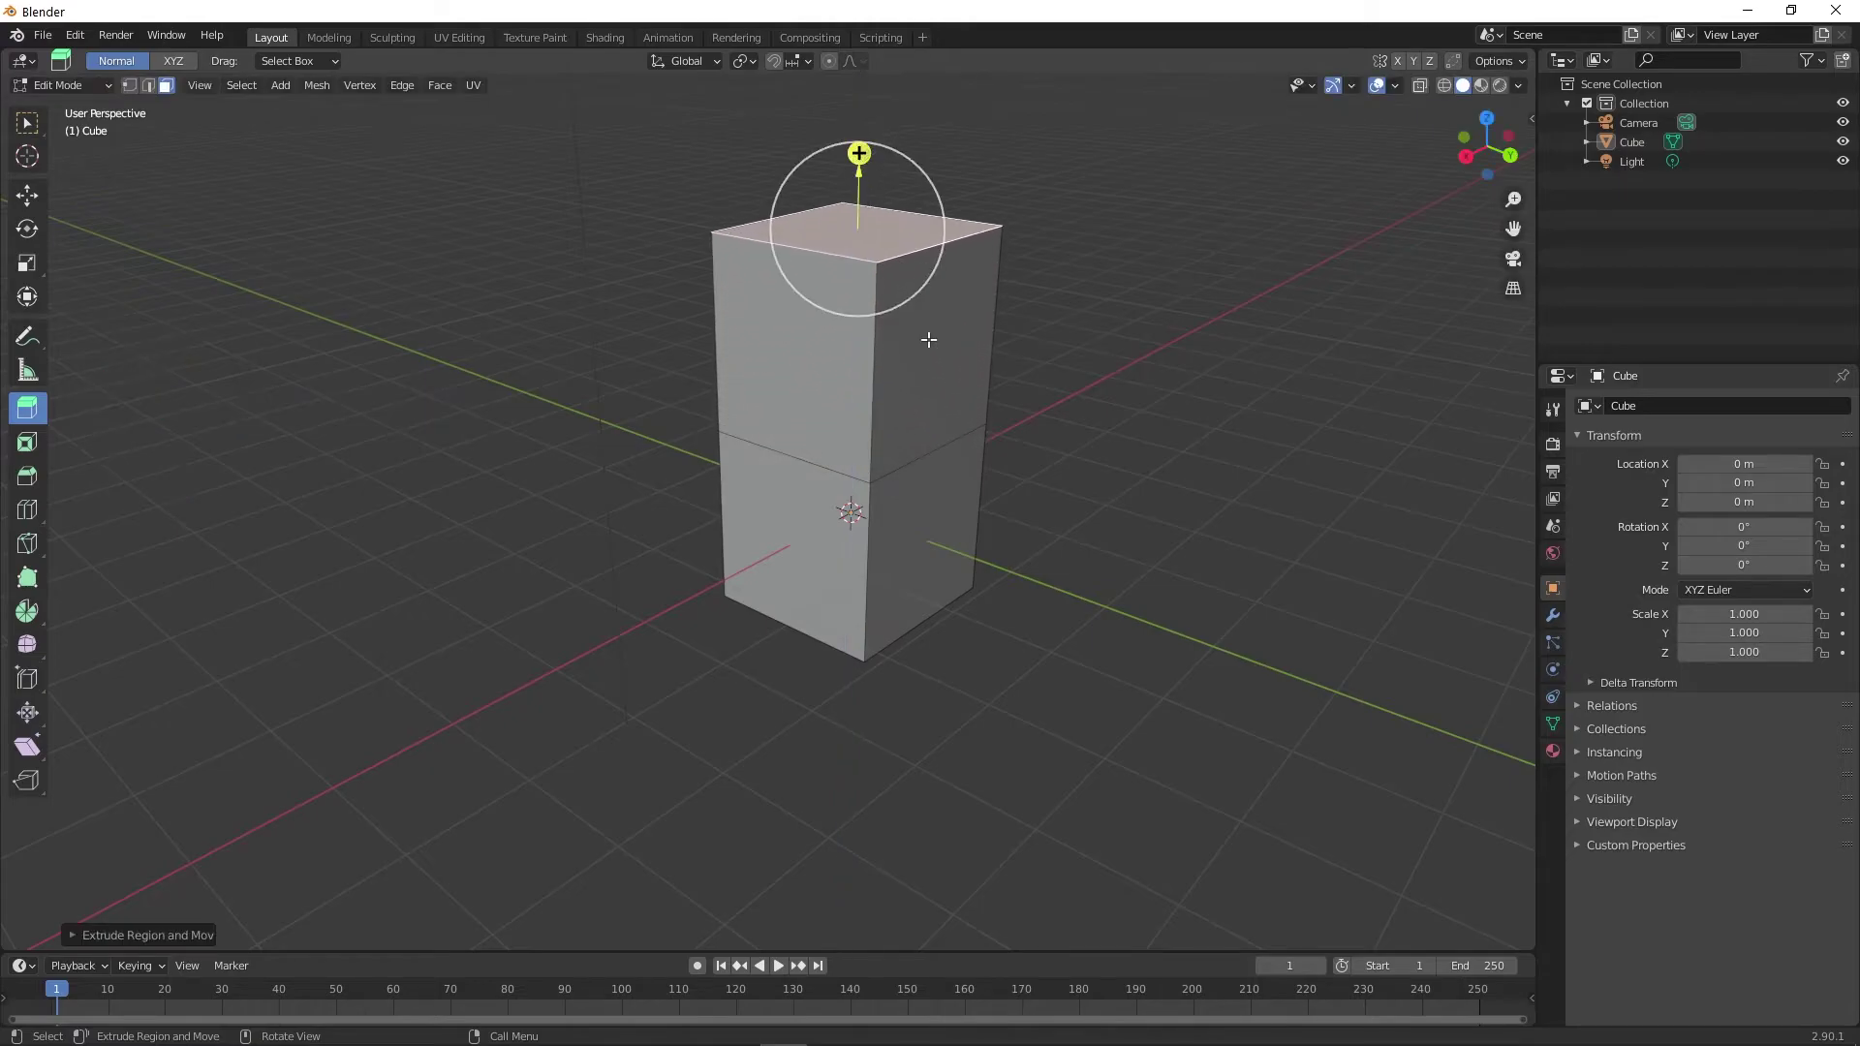
Extrude the upper block's side face outward along Y, and extrude the new block's X-facing side by about 3 m
{"action": "left_click", "coordinate": [921, 340]}
{"action": "left_click_drag", "start_coordinate": [999, 366], "coordinate": [1327, 444]}
{"action": "left_click", "coordinate": [1098, 416]}
{"action": "left_click_drag", "start_coordinate": [971, 436], "coordinate": [847, 515]}
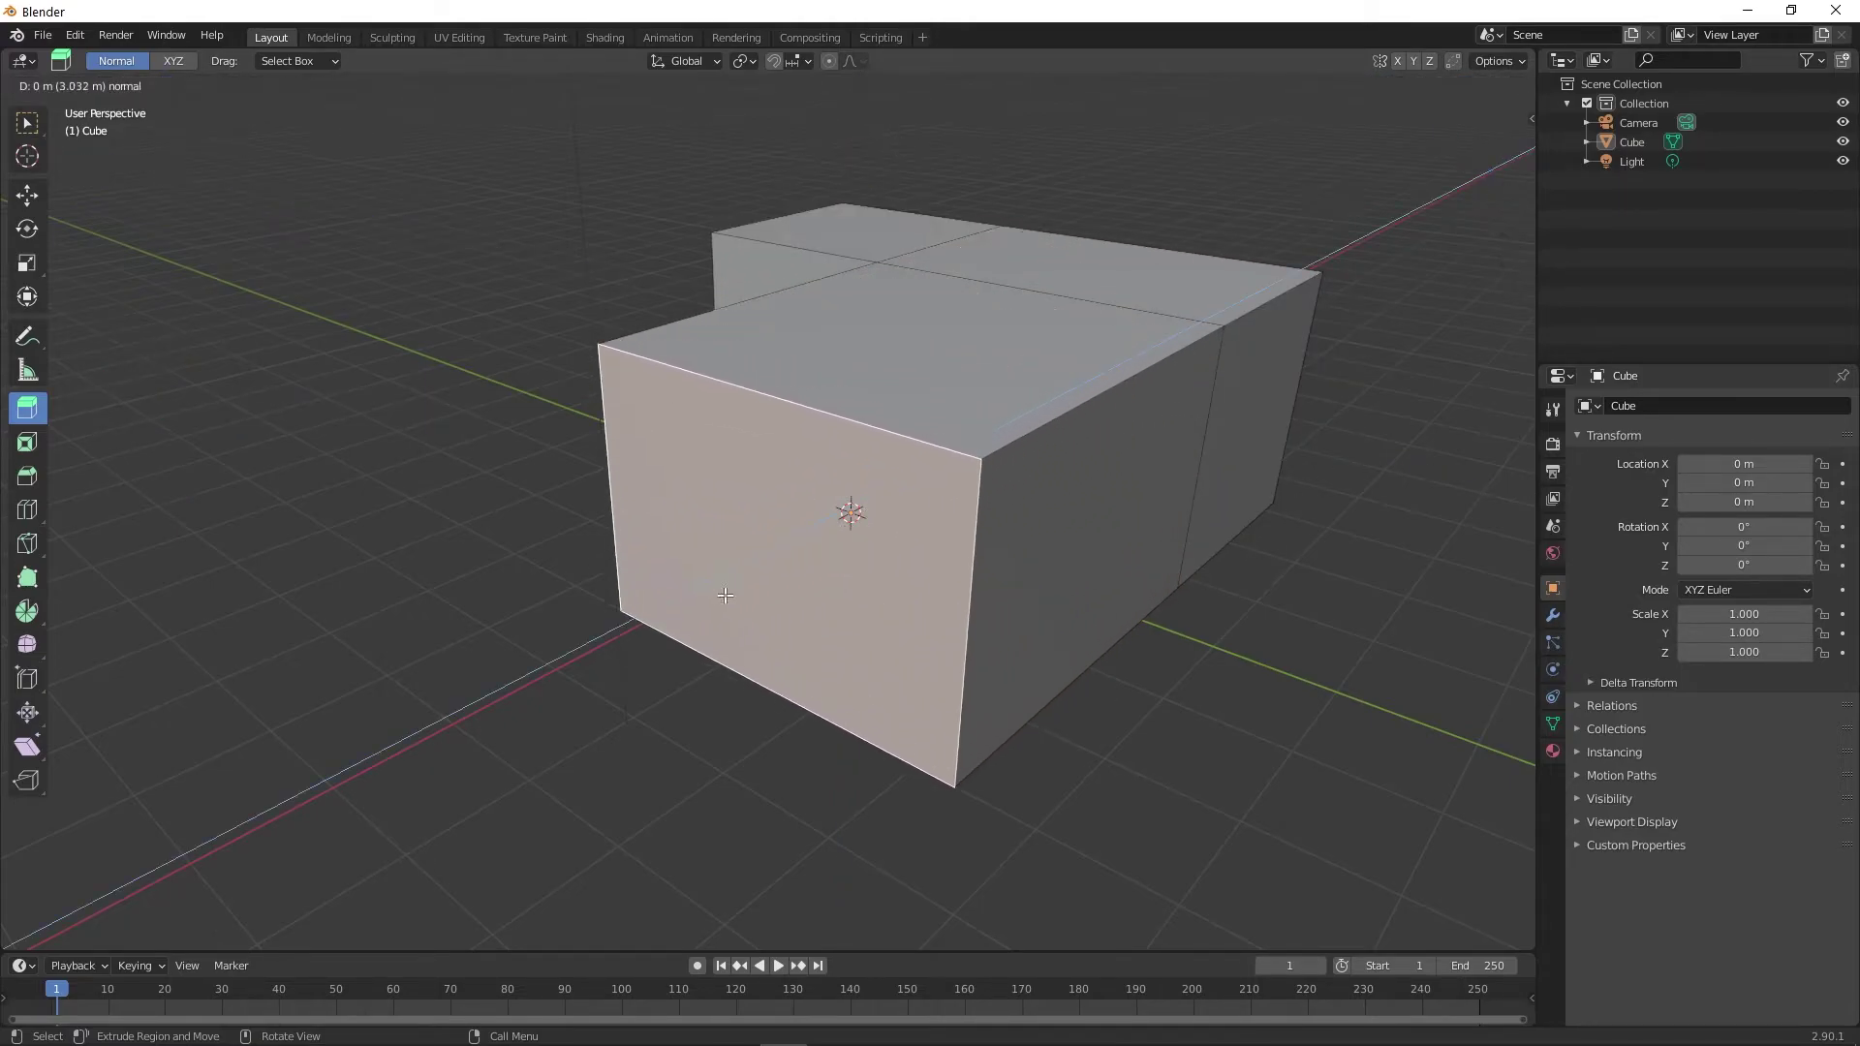
Extrude the enlarged block's Y-facing side face outward, and extrude the top face of the new strip upward
{"action": "left_click", "coordinate": [1160, 546]}
{"action": "left_click_drag", "start_coordinate": [1170, 557], "coordinate": [1279, 583]}
{"action": "left_click", "coordinate": [1188, 322]}
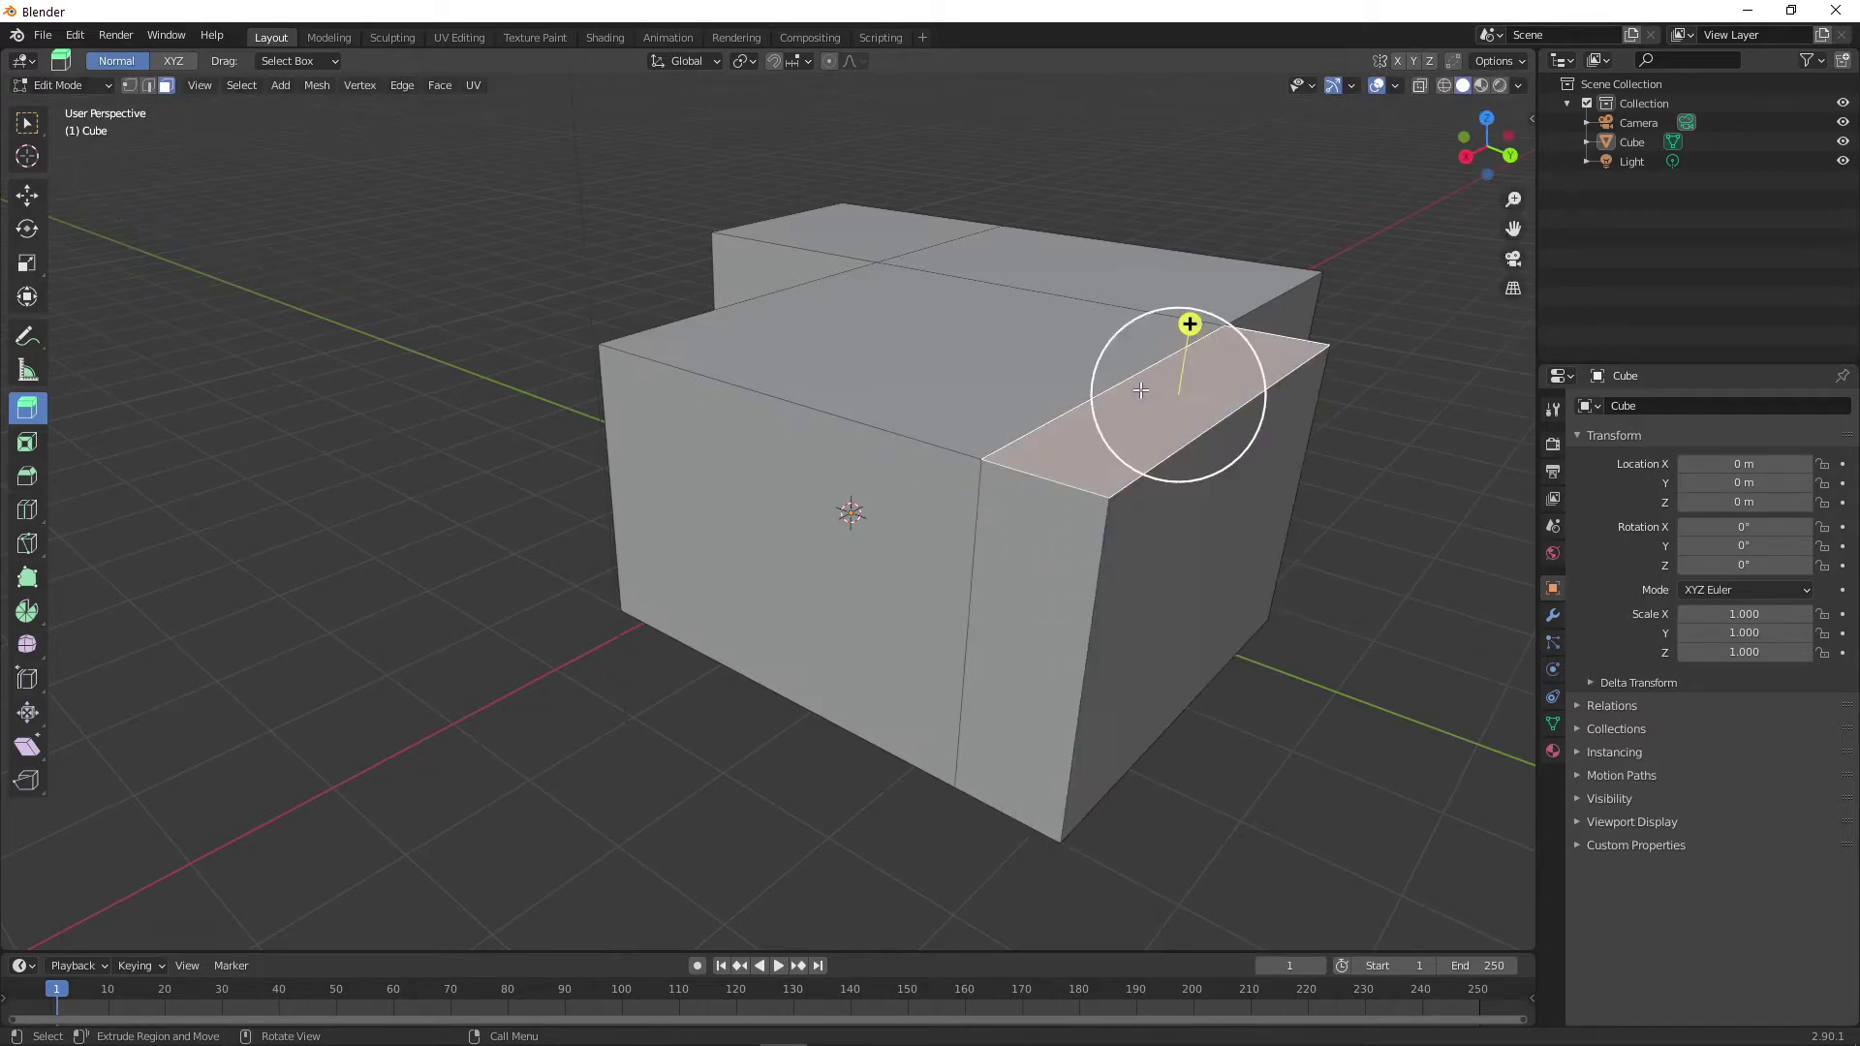
{"action": "left_click_drag", "start_coordinate": [1187, 322], "coordinate": [1212, 189]}
Undo all the extrusions back to the plain cube with its top face selected
{"action": "key", "text": "ctrl+z"}
{"action": "key", "text": "ctrl+z"}
{"action": "key", "text": "ctrl+z"}
{"action": "key", "text": "ctrl+z"}
{"action": "key", "text": "ctrl+z"}
{"action": "key", "text": "ctrl+z"}
{"action": "key", "text": "ctrl+z"}
{"action": "key", "text": "ctrl+z"}
{"action": "key", "text": "ctrl+z"}
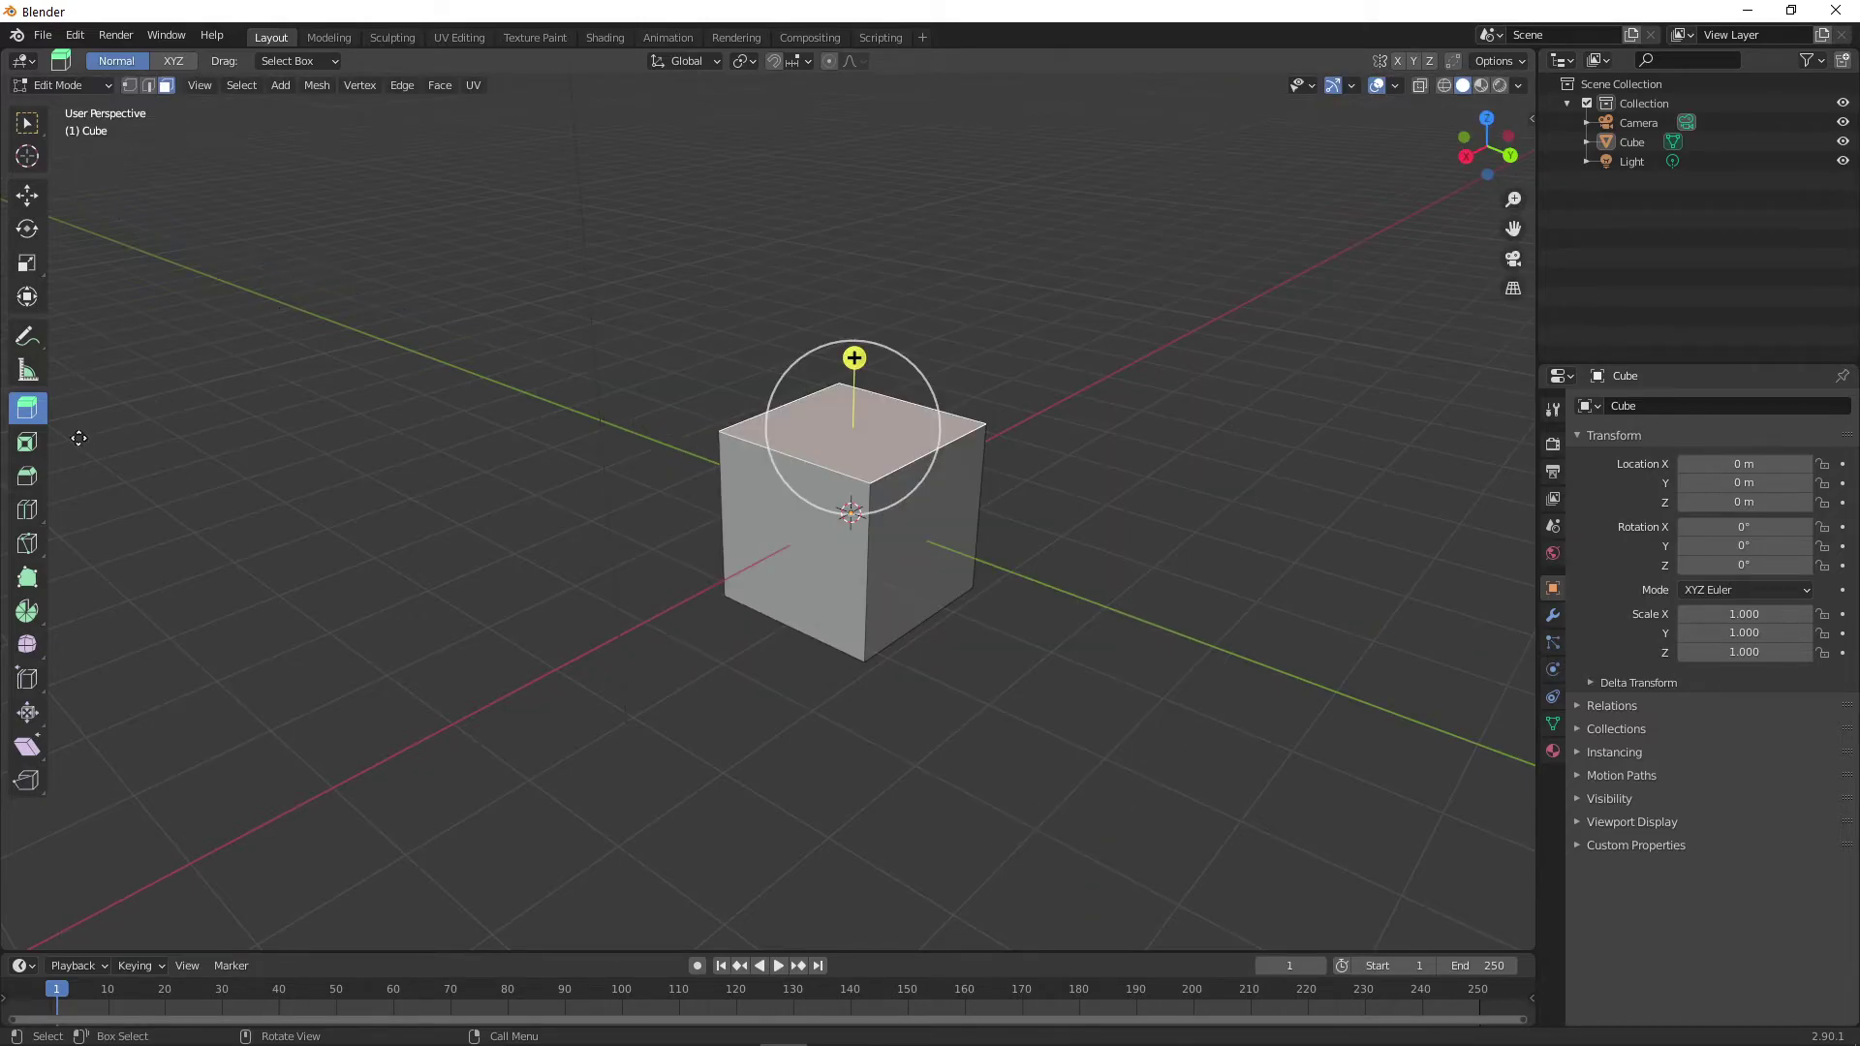
Try insetting the cube's top face and extruding the inset face upward, and undo both operations
{"action": "left_click", "coordinate": [43, 445]}
{"action": "left_click_drag", "start_coordinate": [855, 325], "coordinate": [858, 247]}
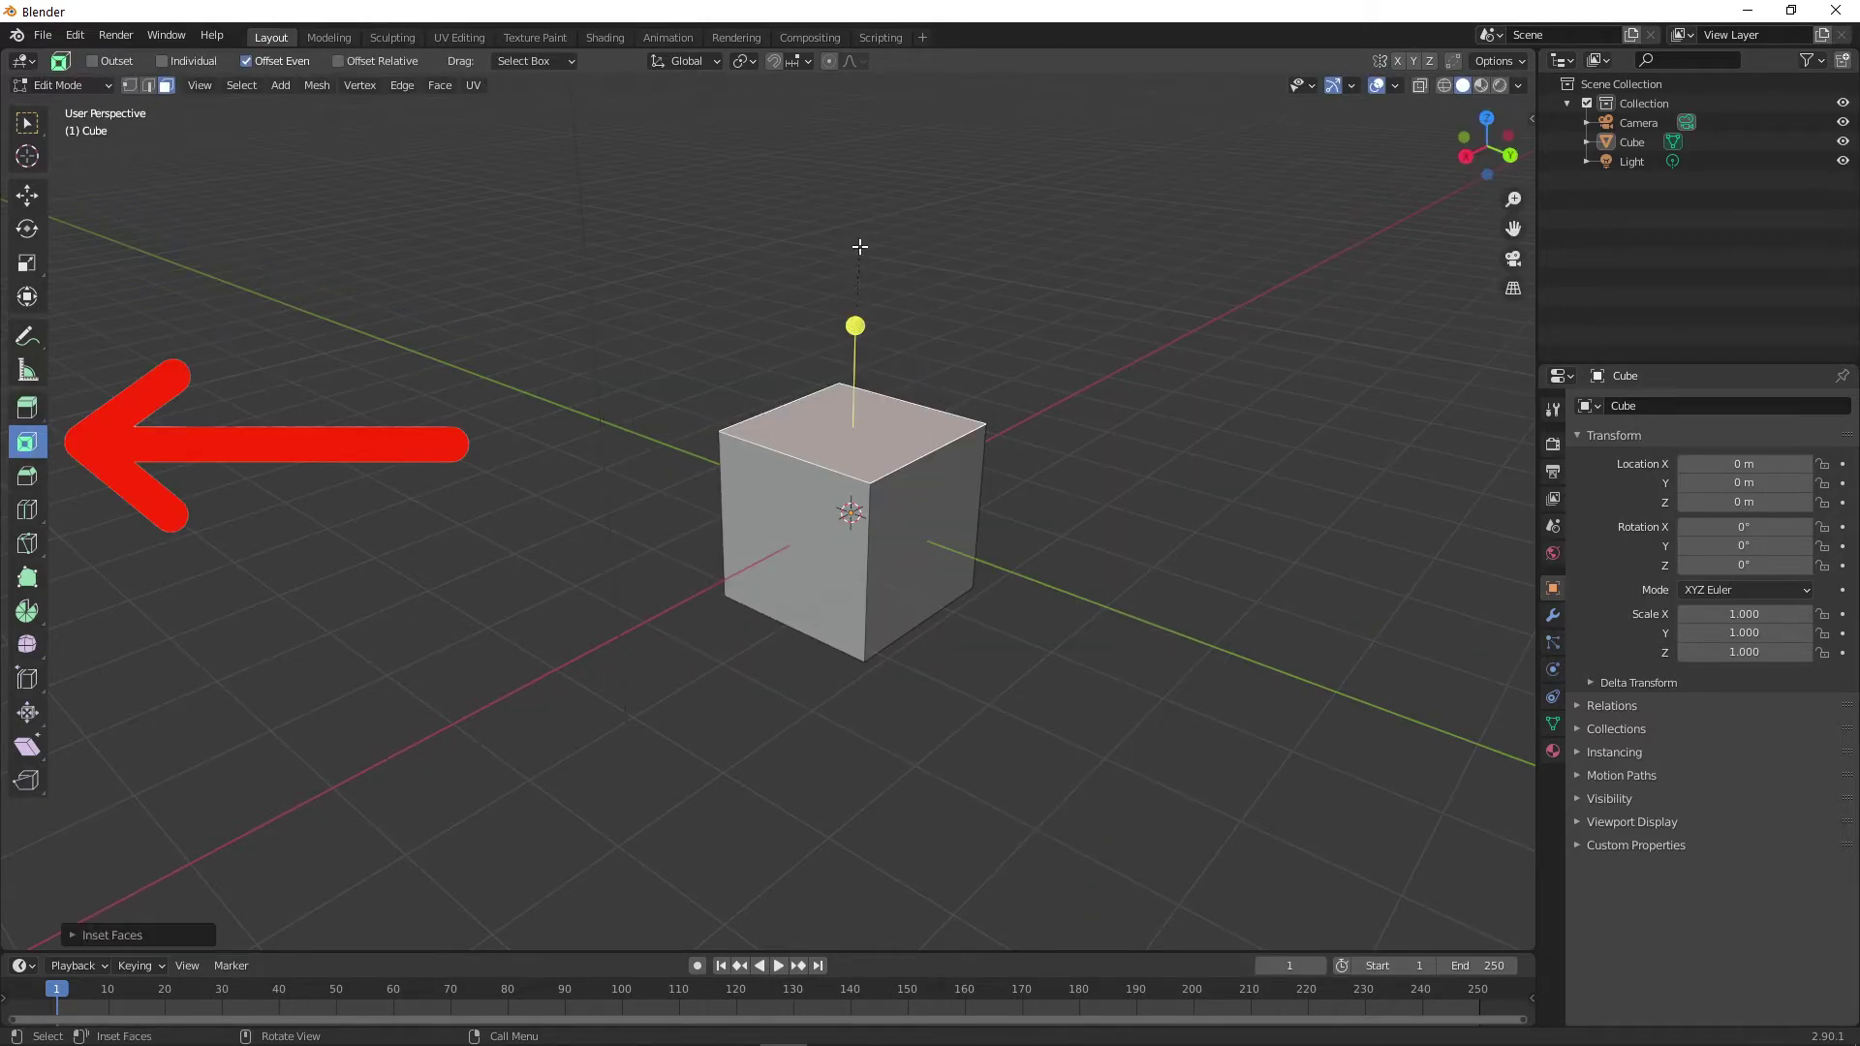
{"action": "left_click_drag", "start_coordinate": [855, 320], "coordinate": [857, 202]}
{"action": "left_click", "coordinate": [28, 407]}
{"action": "key", "text": "ctrl"}
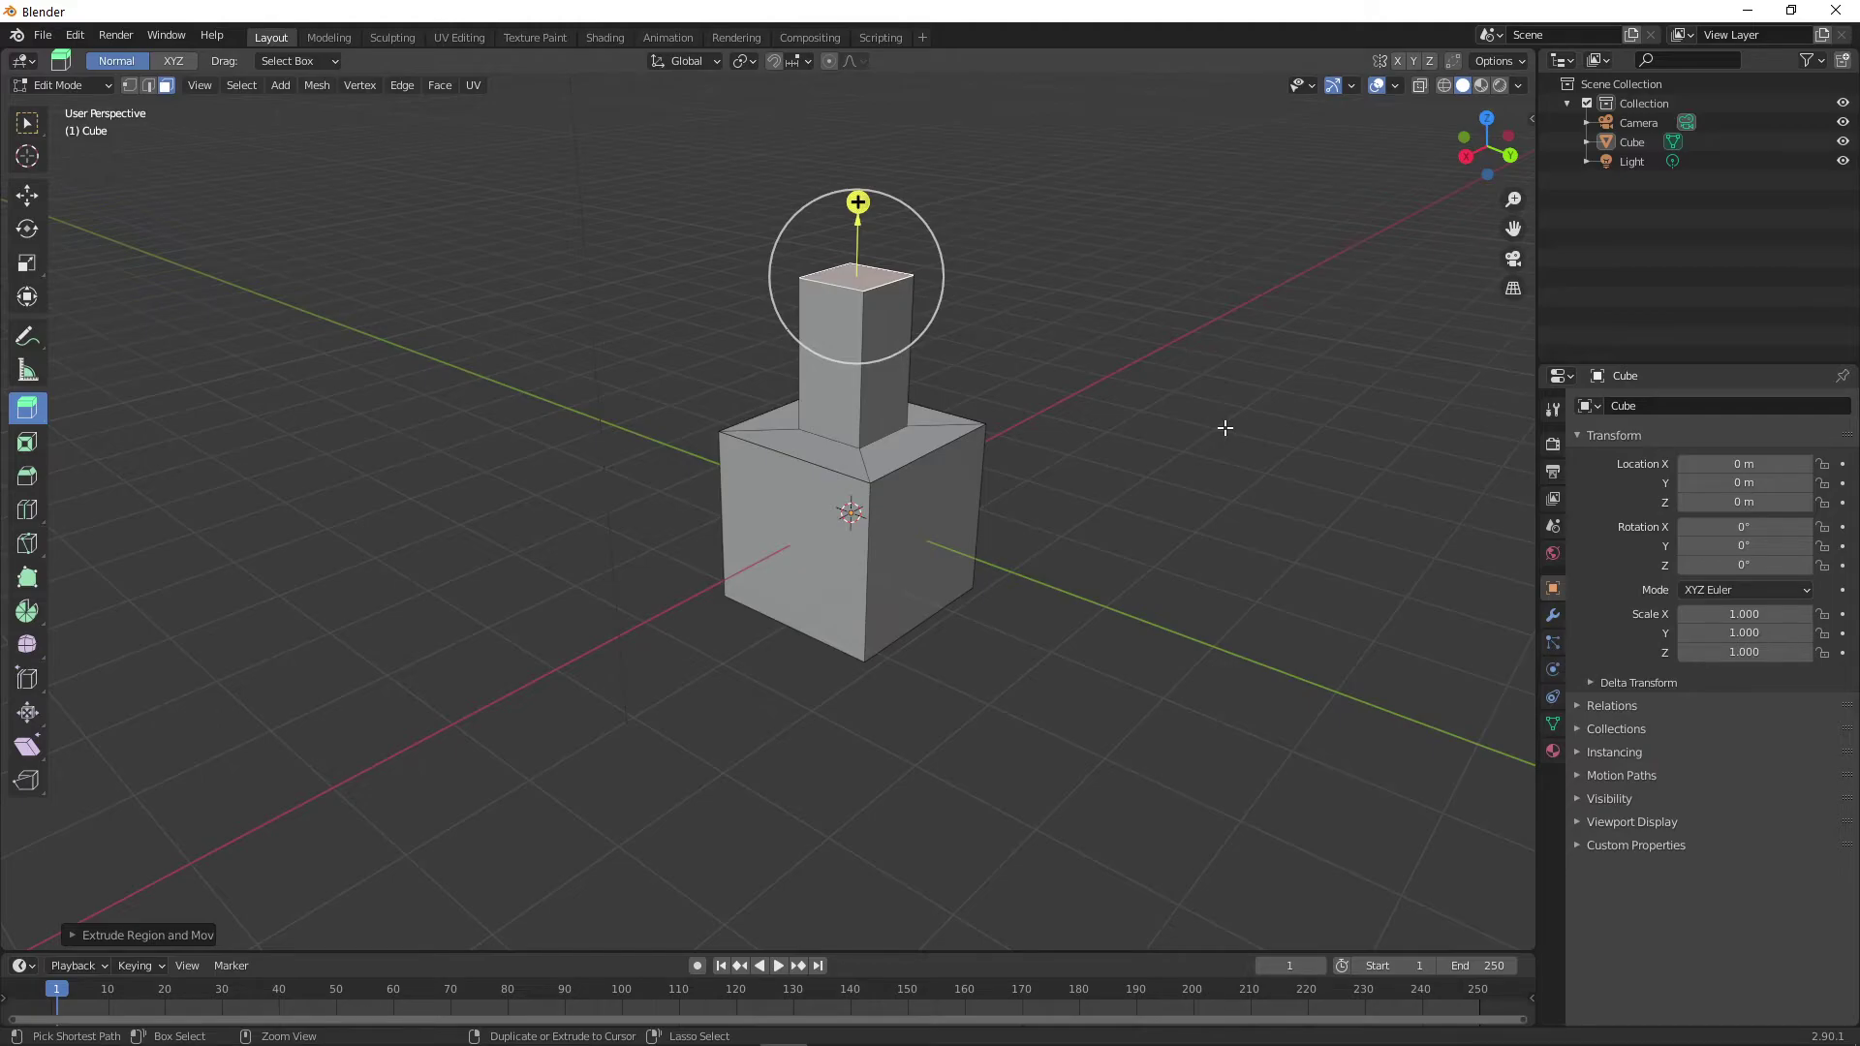
{"action": "key", "text": "ctrl+z"}
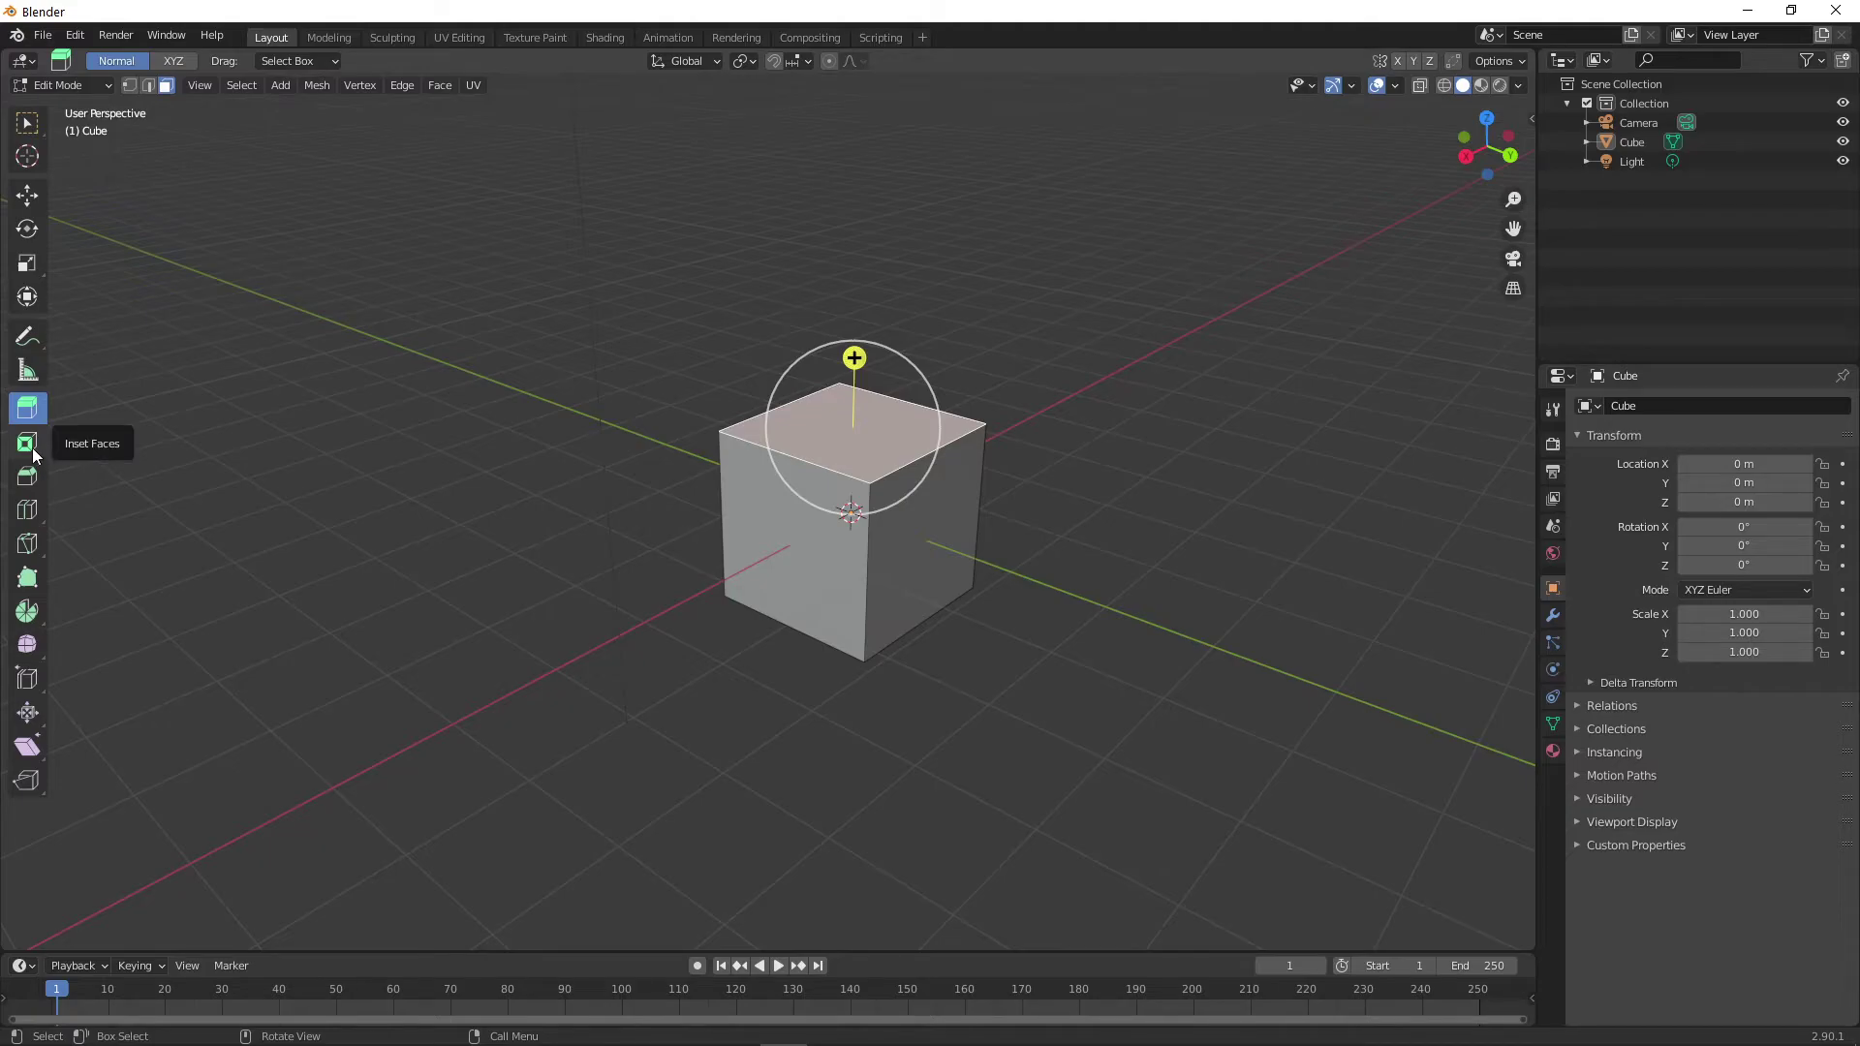
Bevel the edges of the cube's X-facing side face by about 0.516 m with the Bevel tool
{"action": "left_click", "coordinate": [28, 475]}
{"action": "left_click", "coordinate": [790, 542]}
{"action": "left_click_drag", "start_coordinate": [726, 581], "coordinate": [668, 611]}
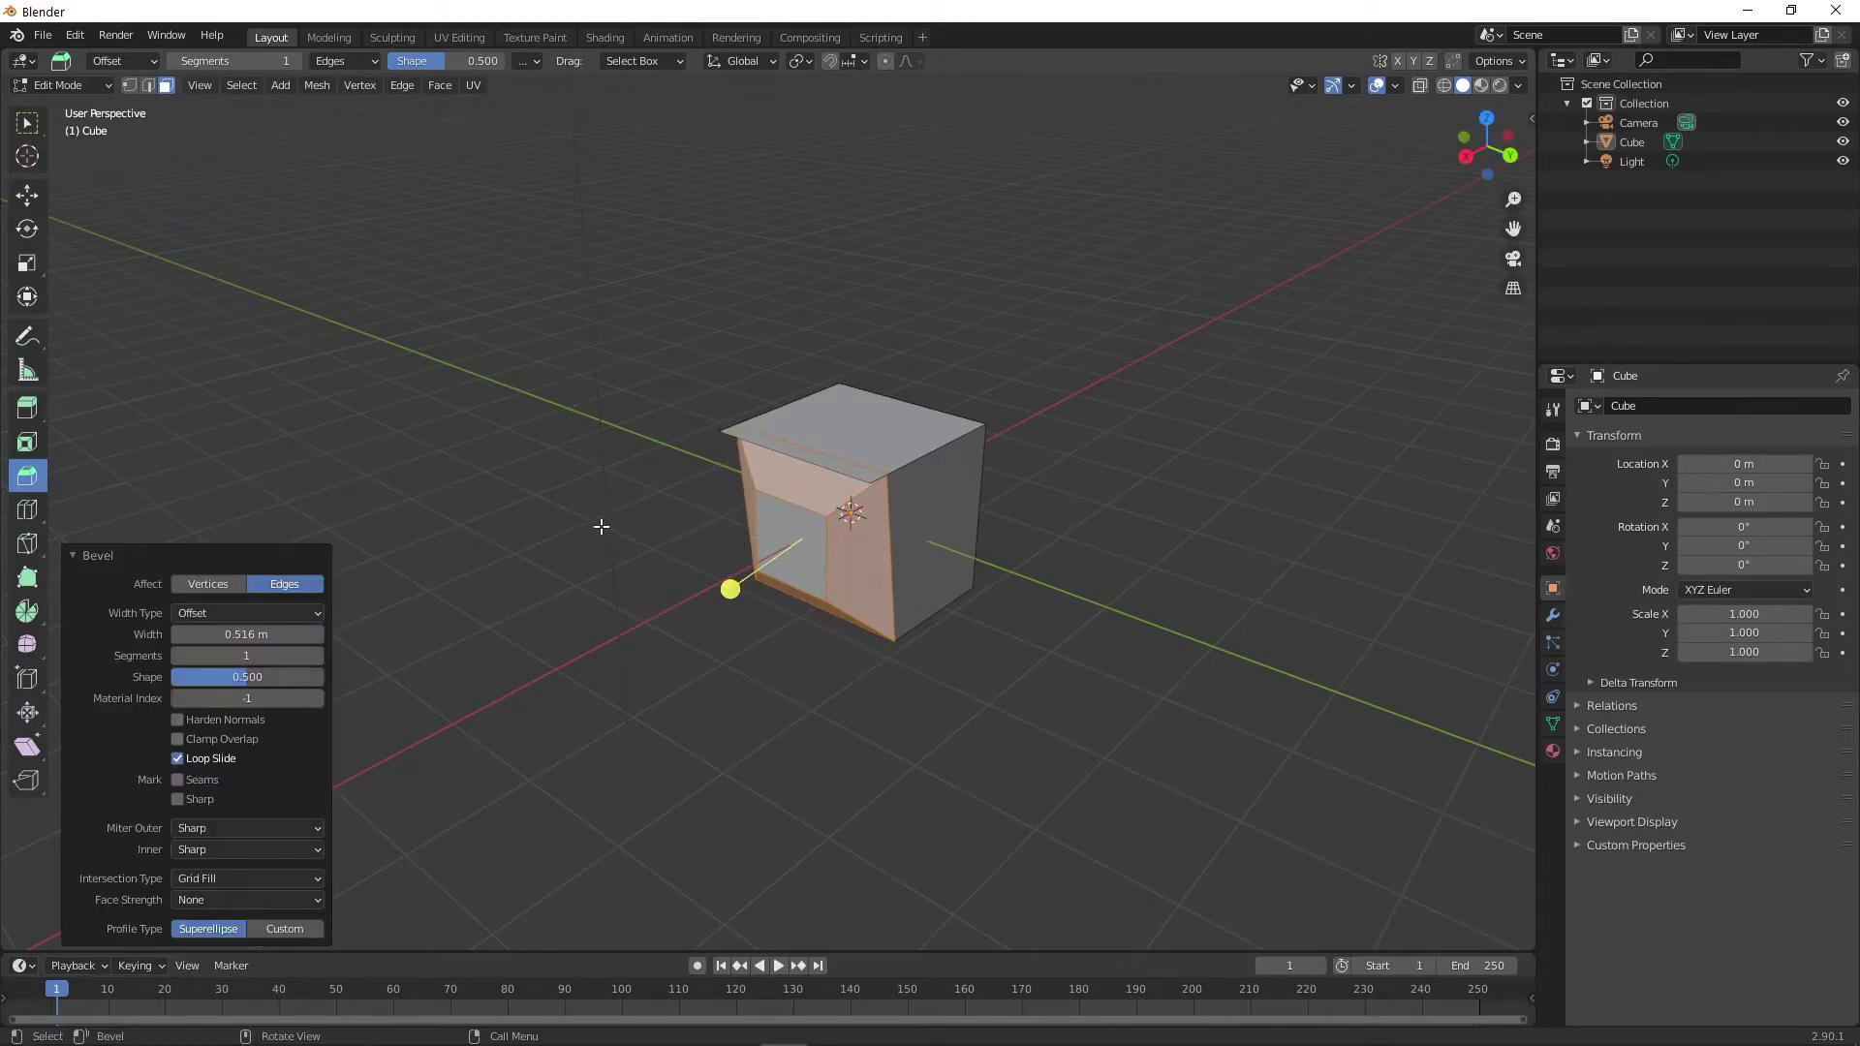
Set the bevel to 5 segments and a width of about 0.836 m, inspect the shape, and undo the bevel
{"action": "left_click_drag", "start_coordinate": [247, 655], "coordinate": [302, 635]}
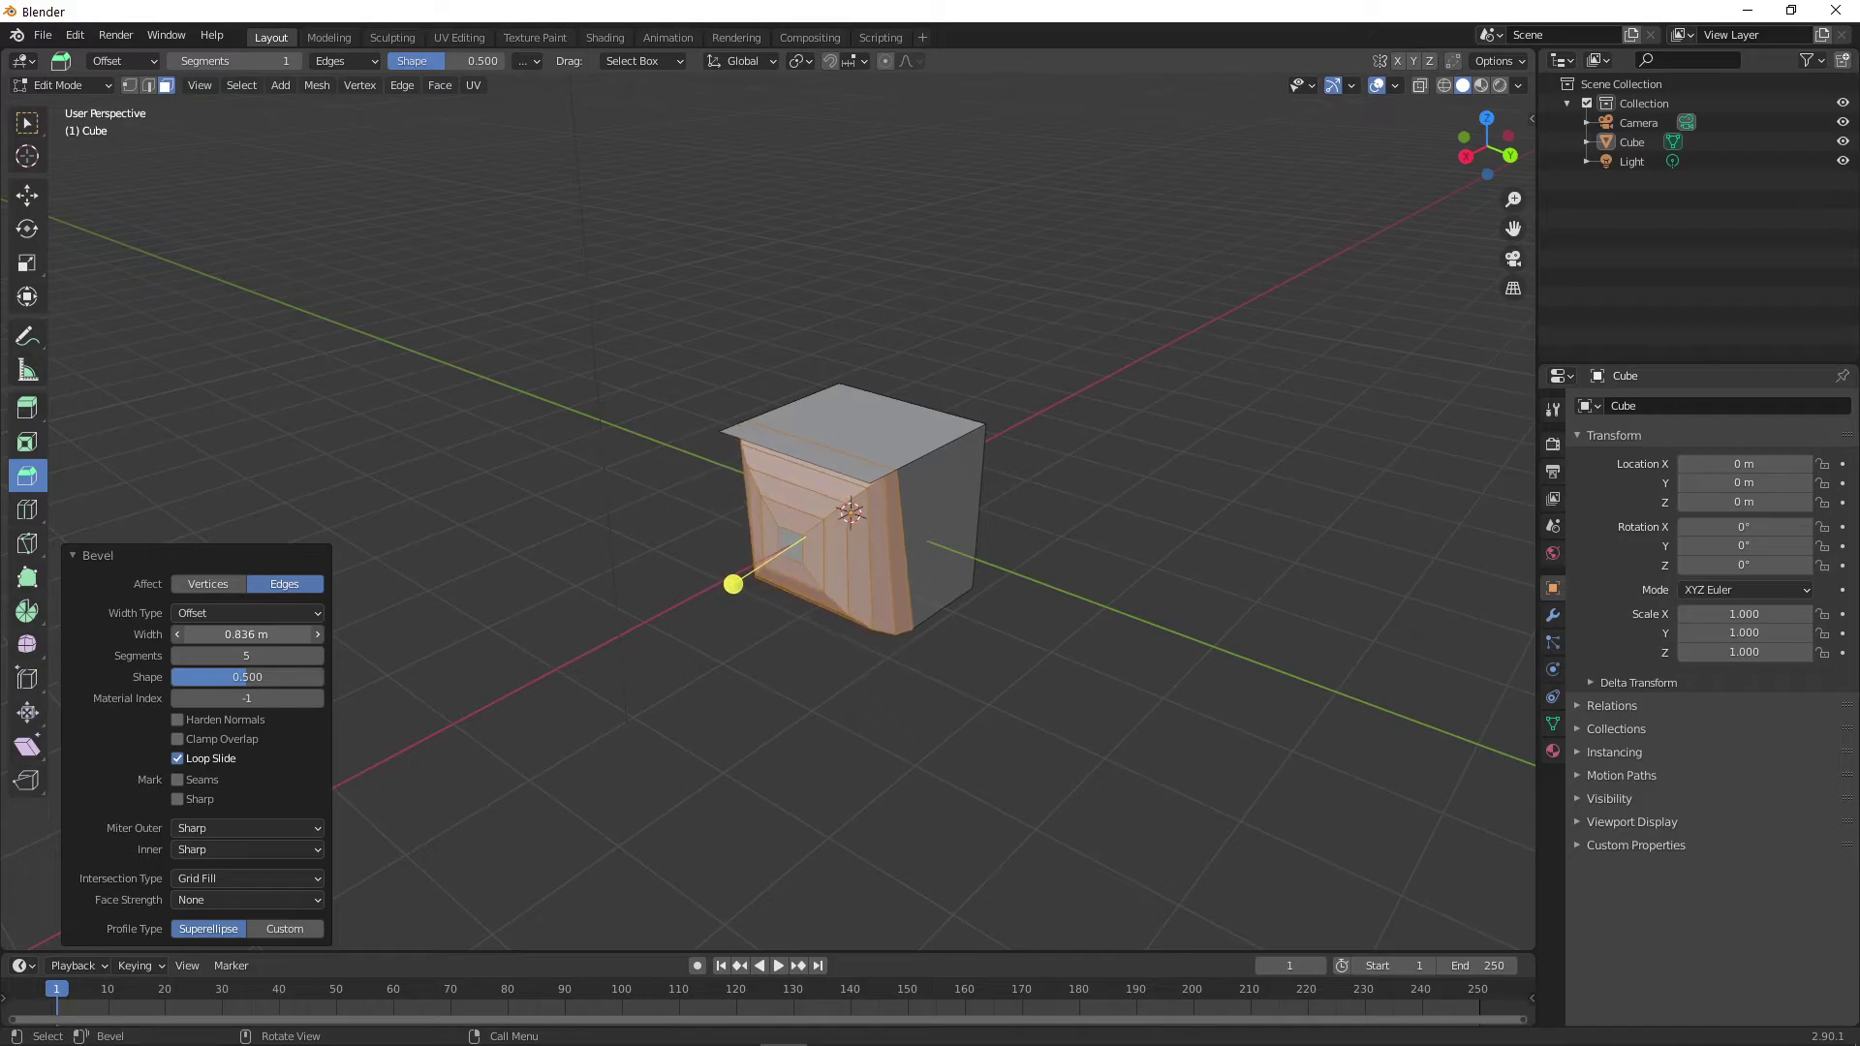
{"action": "left_click", "coordinate": [567, 465]}
{"action": "middle_click_drag", "start_coordinate": [614, 540], "coordinate": [702, 614]}
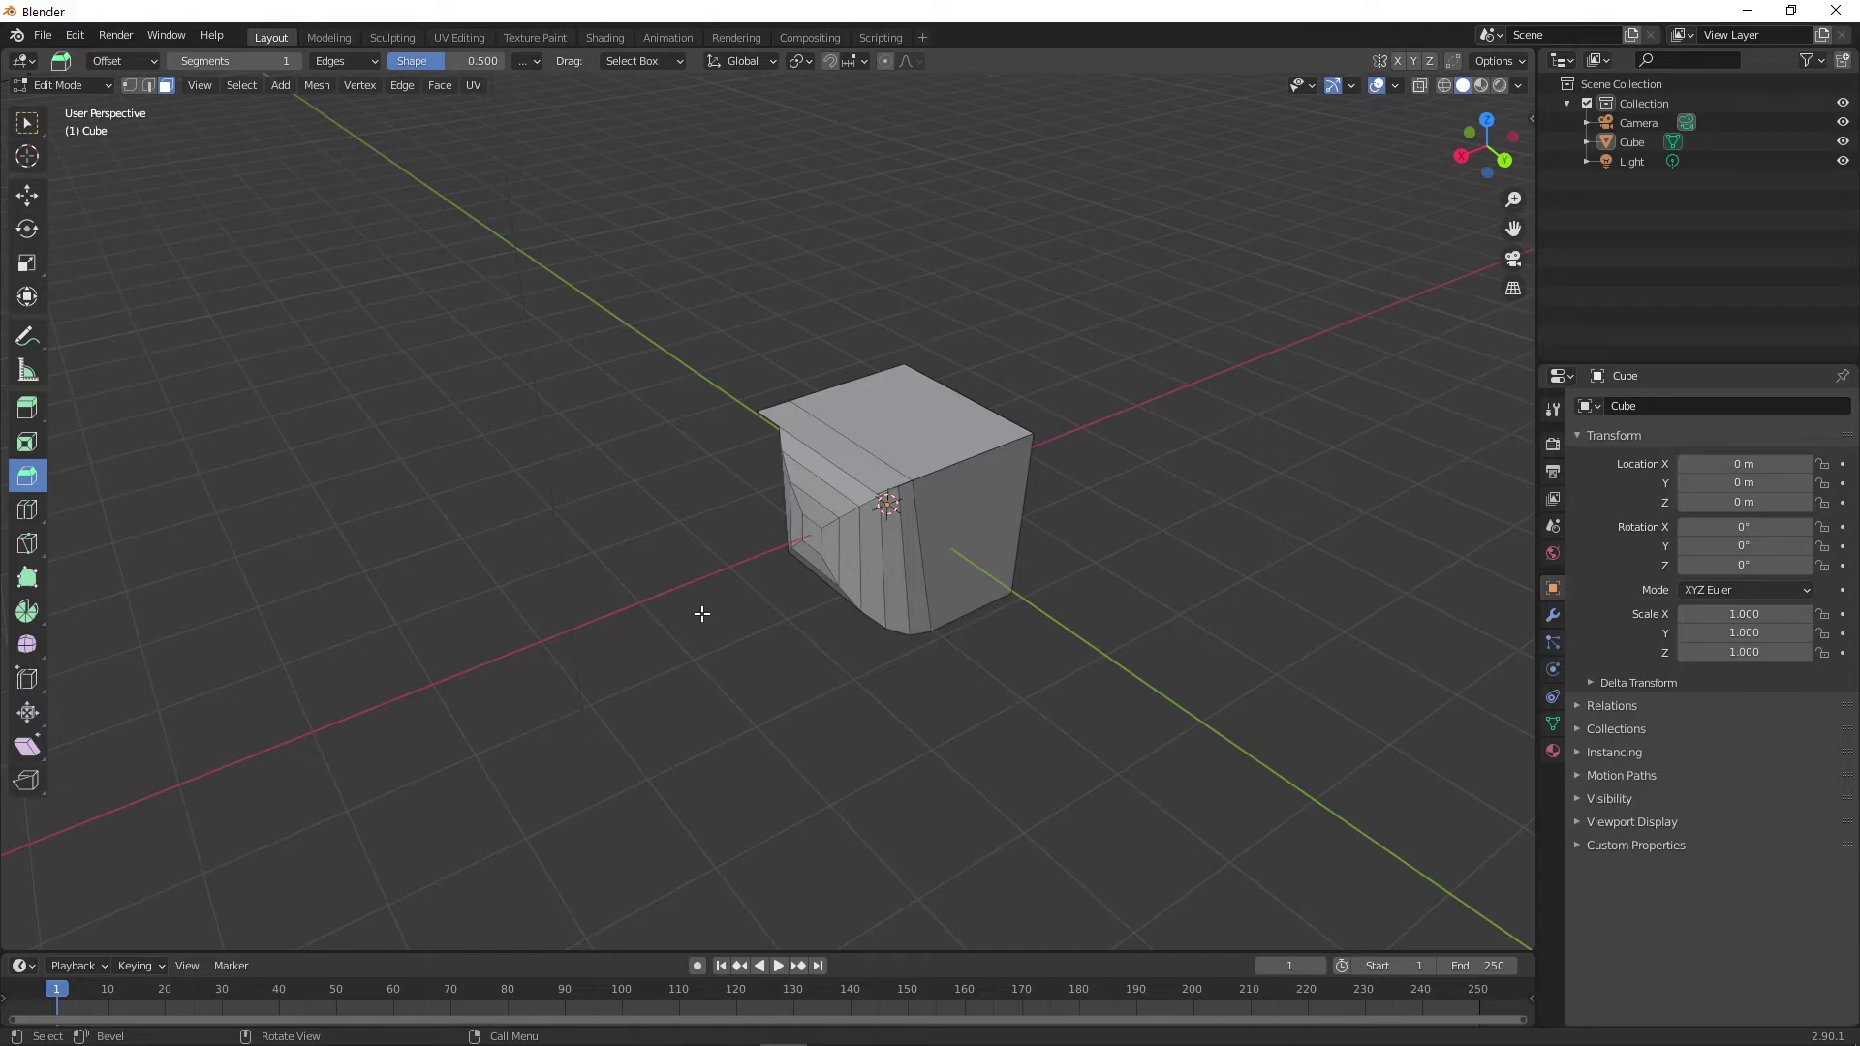
{"action": "key", "text": "ctrl+z"}
{"action": "key", "text": "w"}
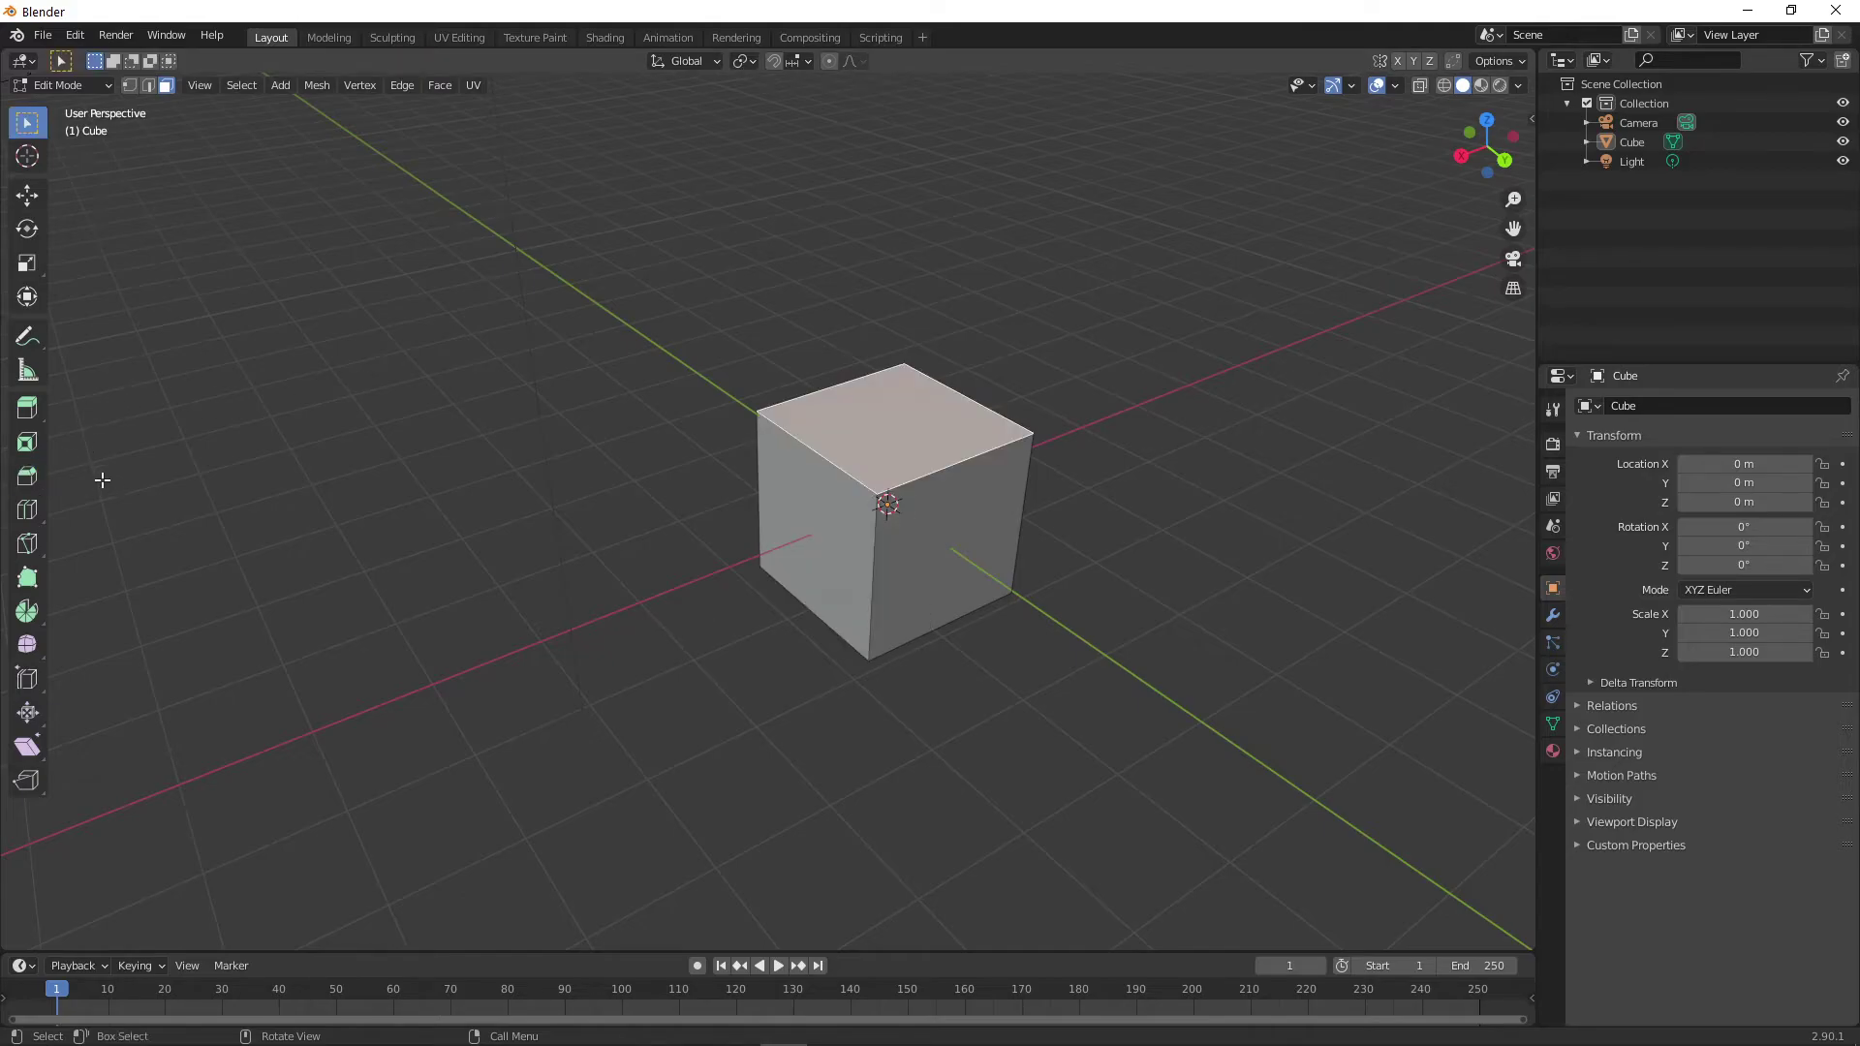
Try adding several loop cuts in both directions across the cube with the Loop Cut tool, and undo them
{"action": "left_click", "coordinate": [27, 510]}
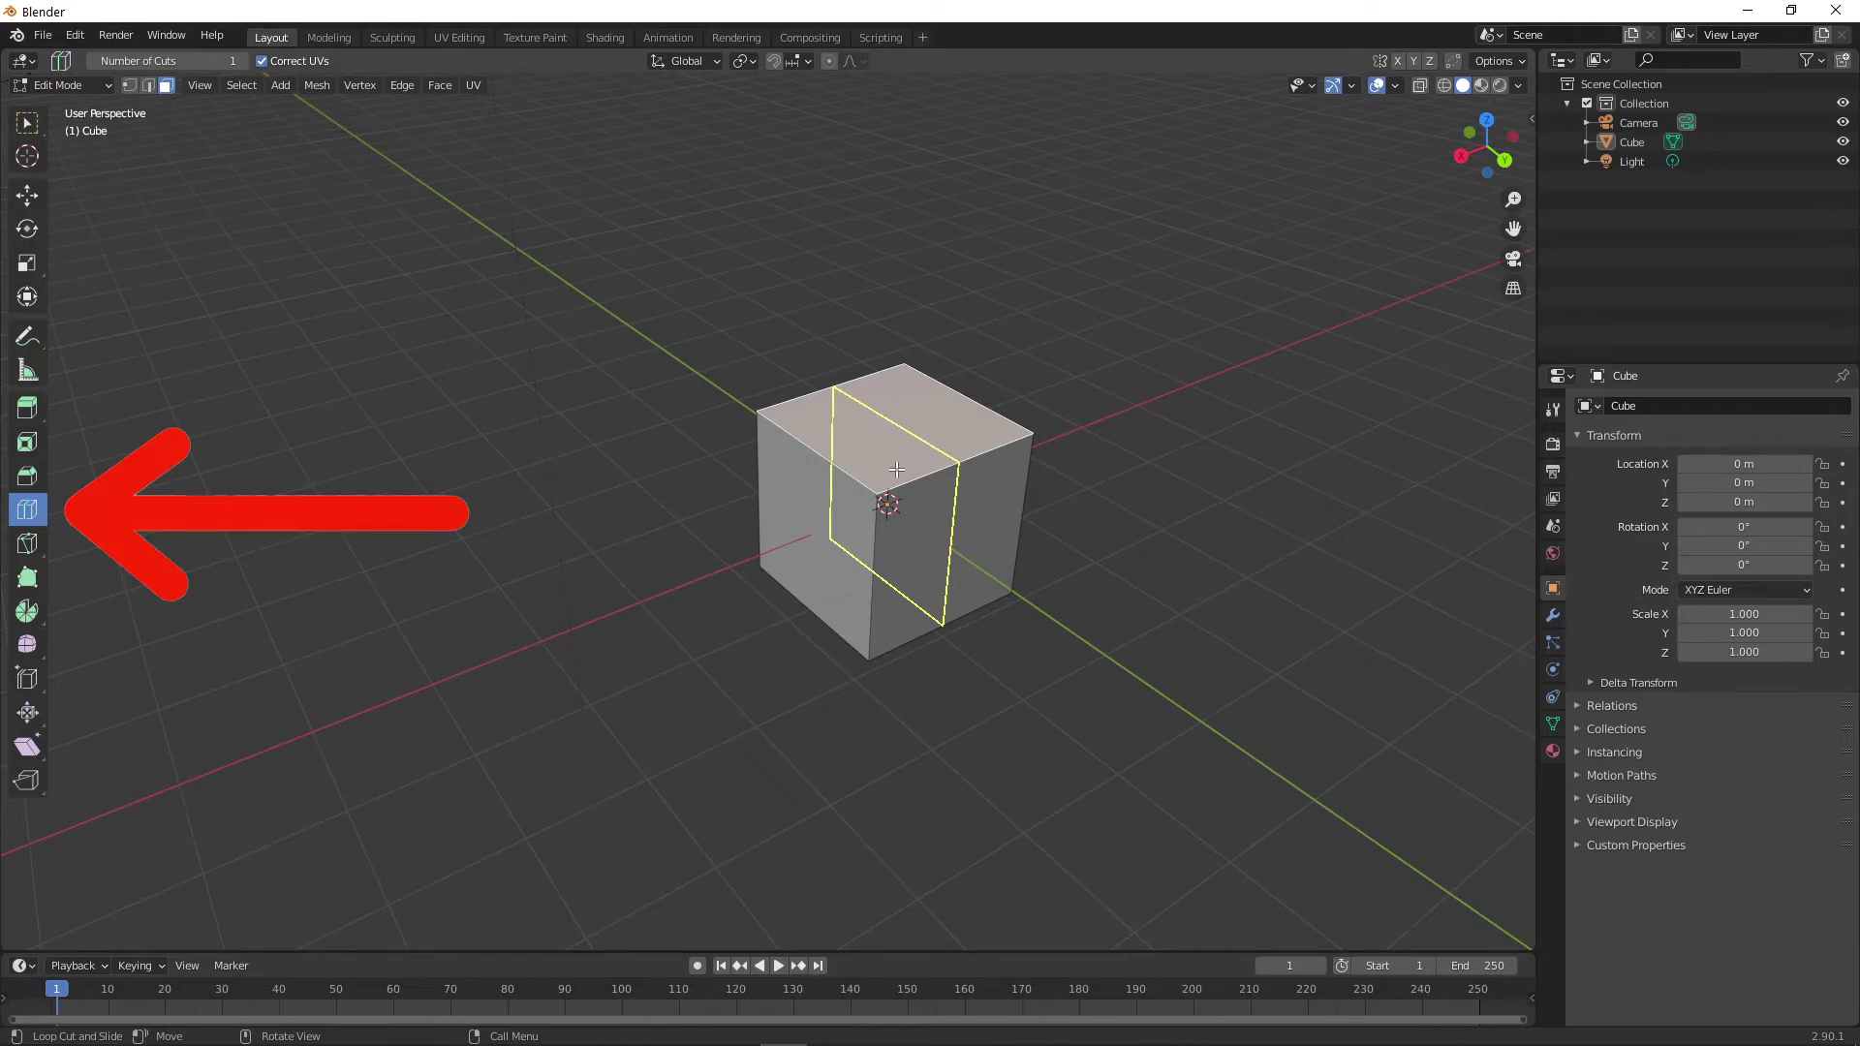
{"action": "left_click_drag", "start_coordinate": [896, 468], "coordinate": [914, 448]}
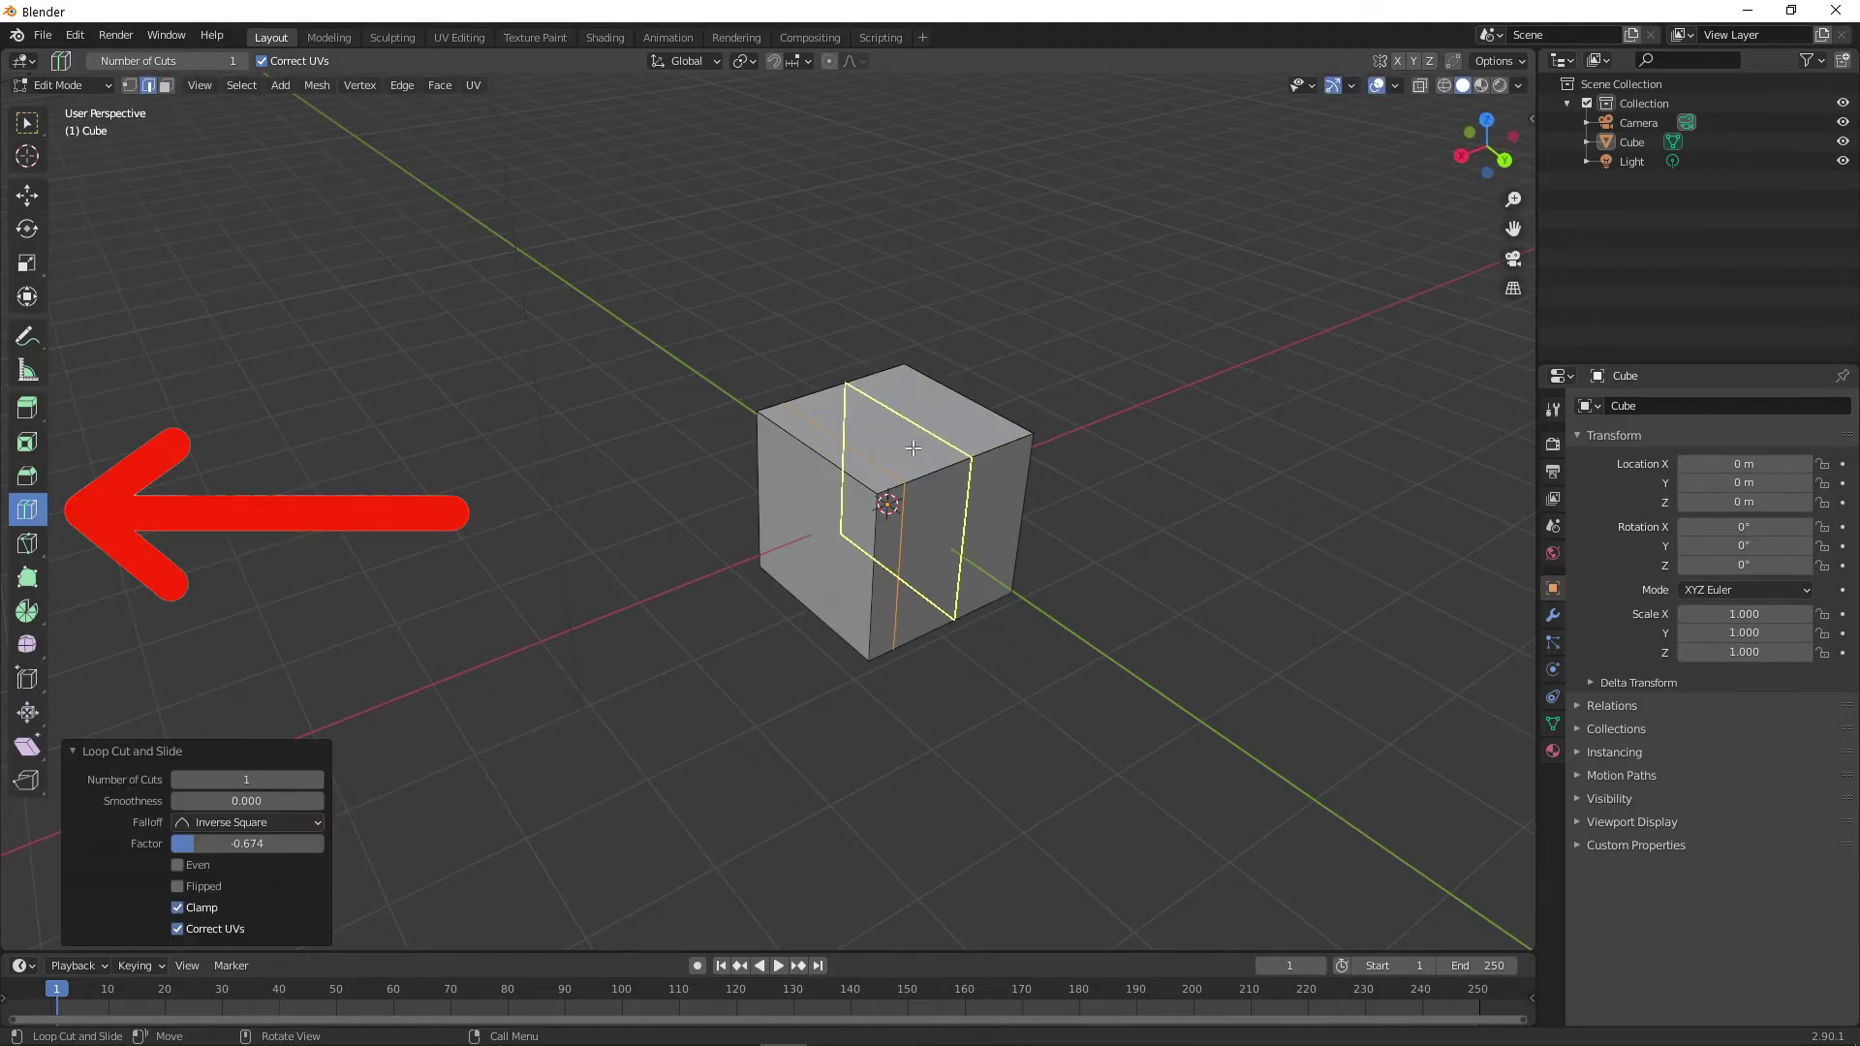
{"action": "left_click", "coordinate": [914, 447]}
{"action": "left_click", "coordinate": [930, 435]}
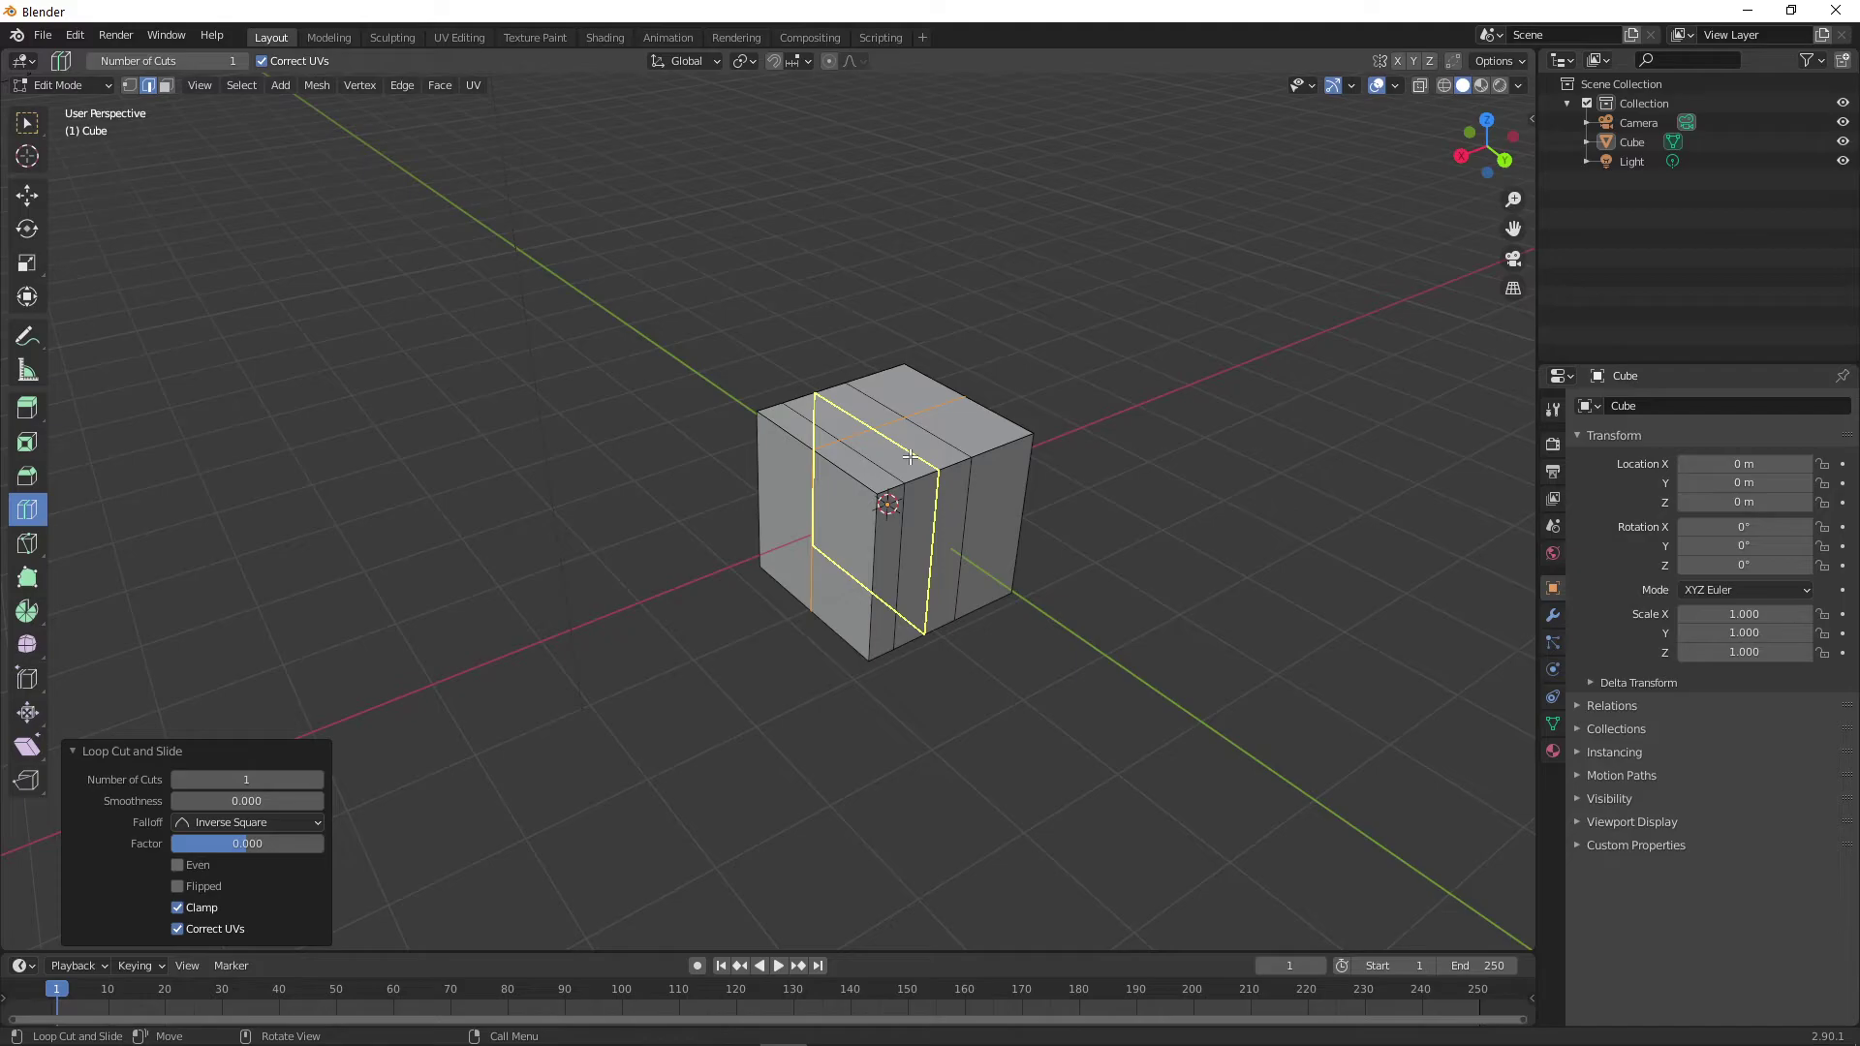
{"action": "left_click_drag", "start_coordinate": [911, 457], "coordinate": [986, 398]}
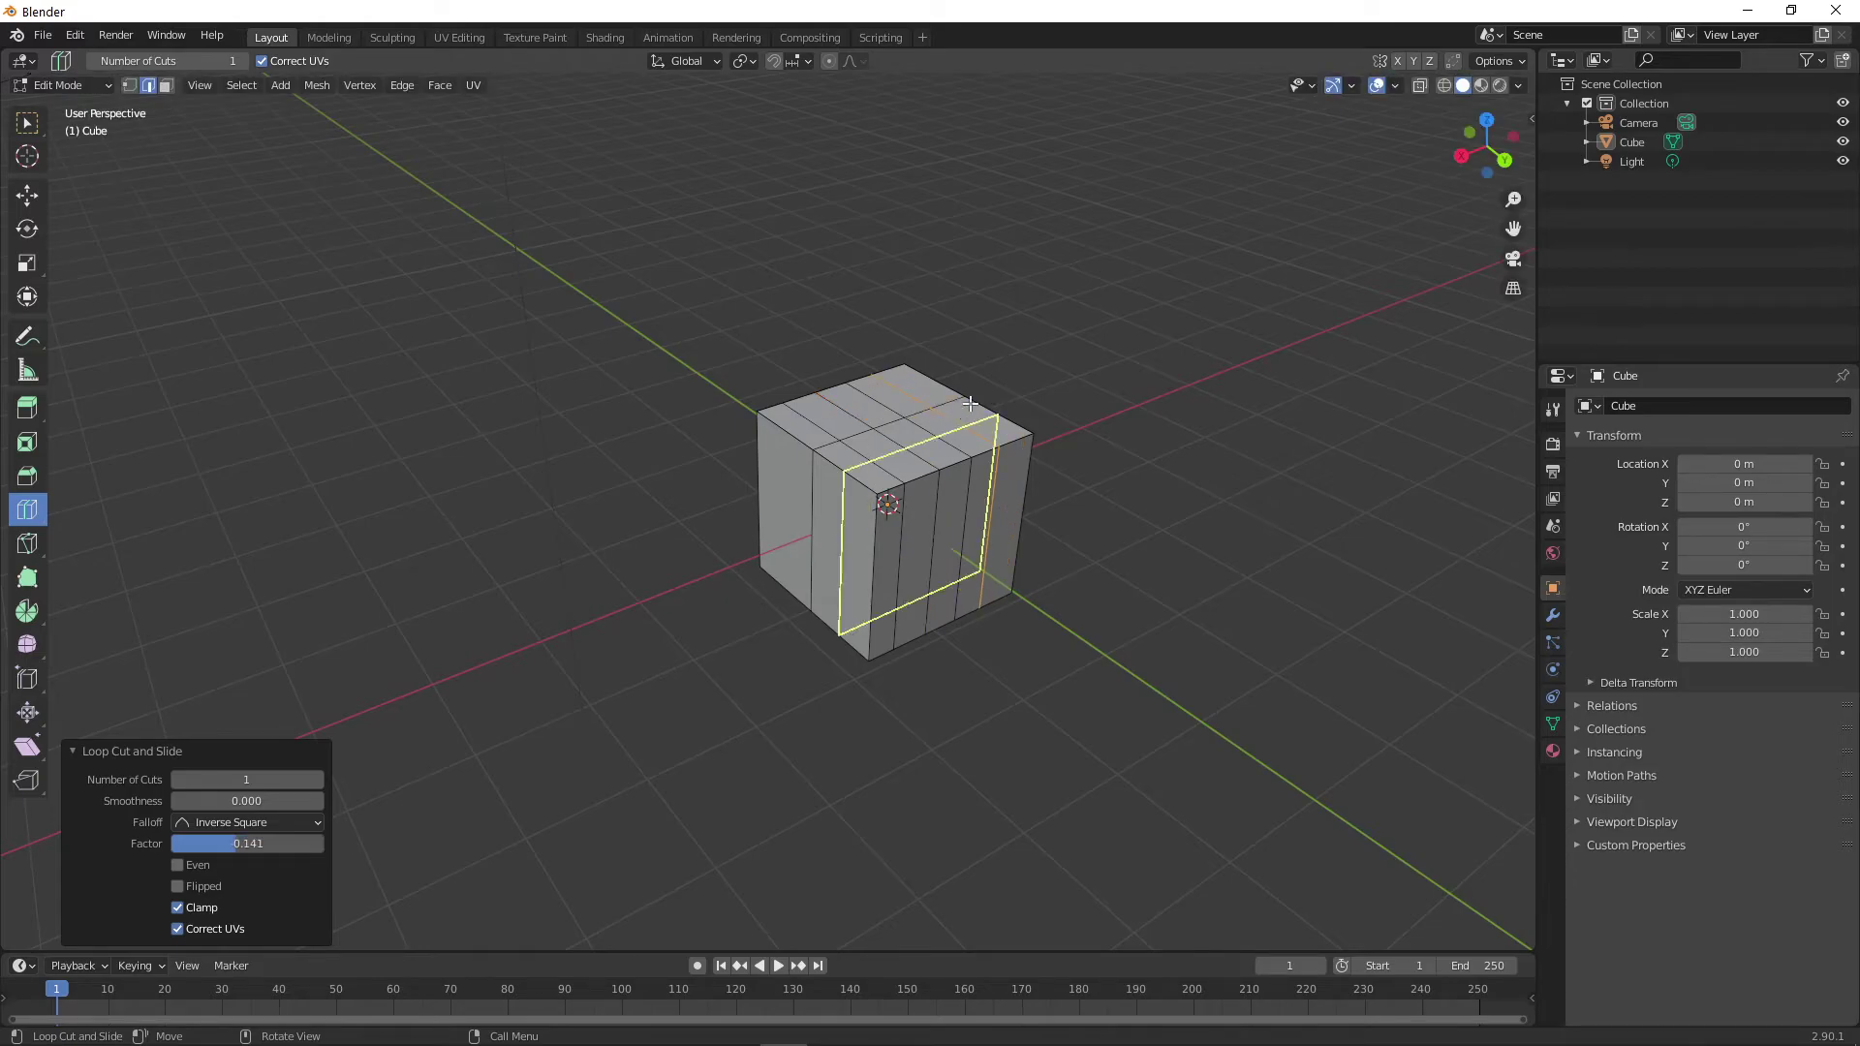
{"action": "key", "text": "ctrl+z"}
{"action": "key", "text": "ctrl+z"}
{"action": "key", "text": "ctrl+z"}
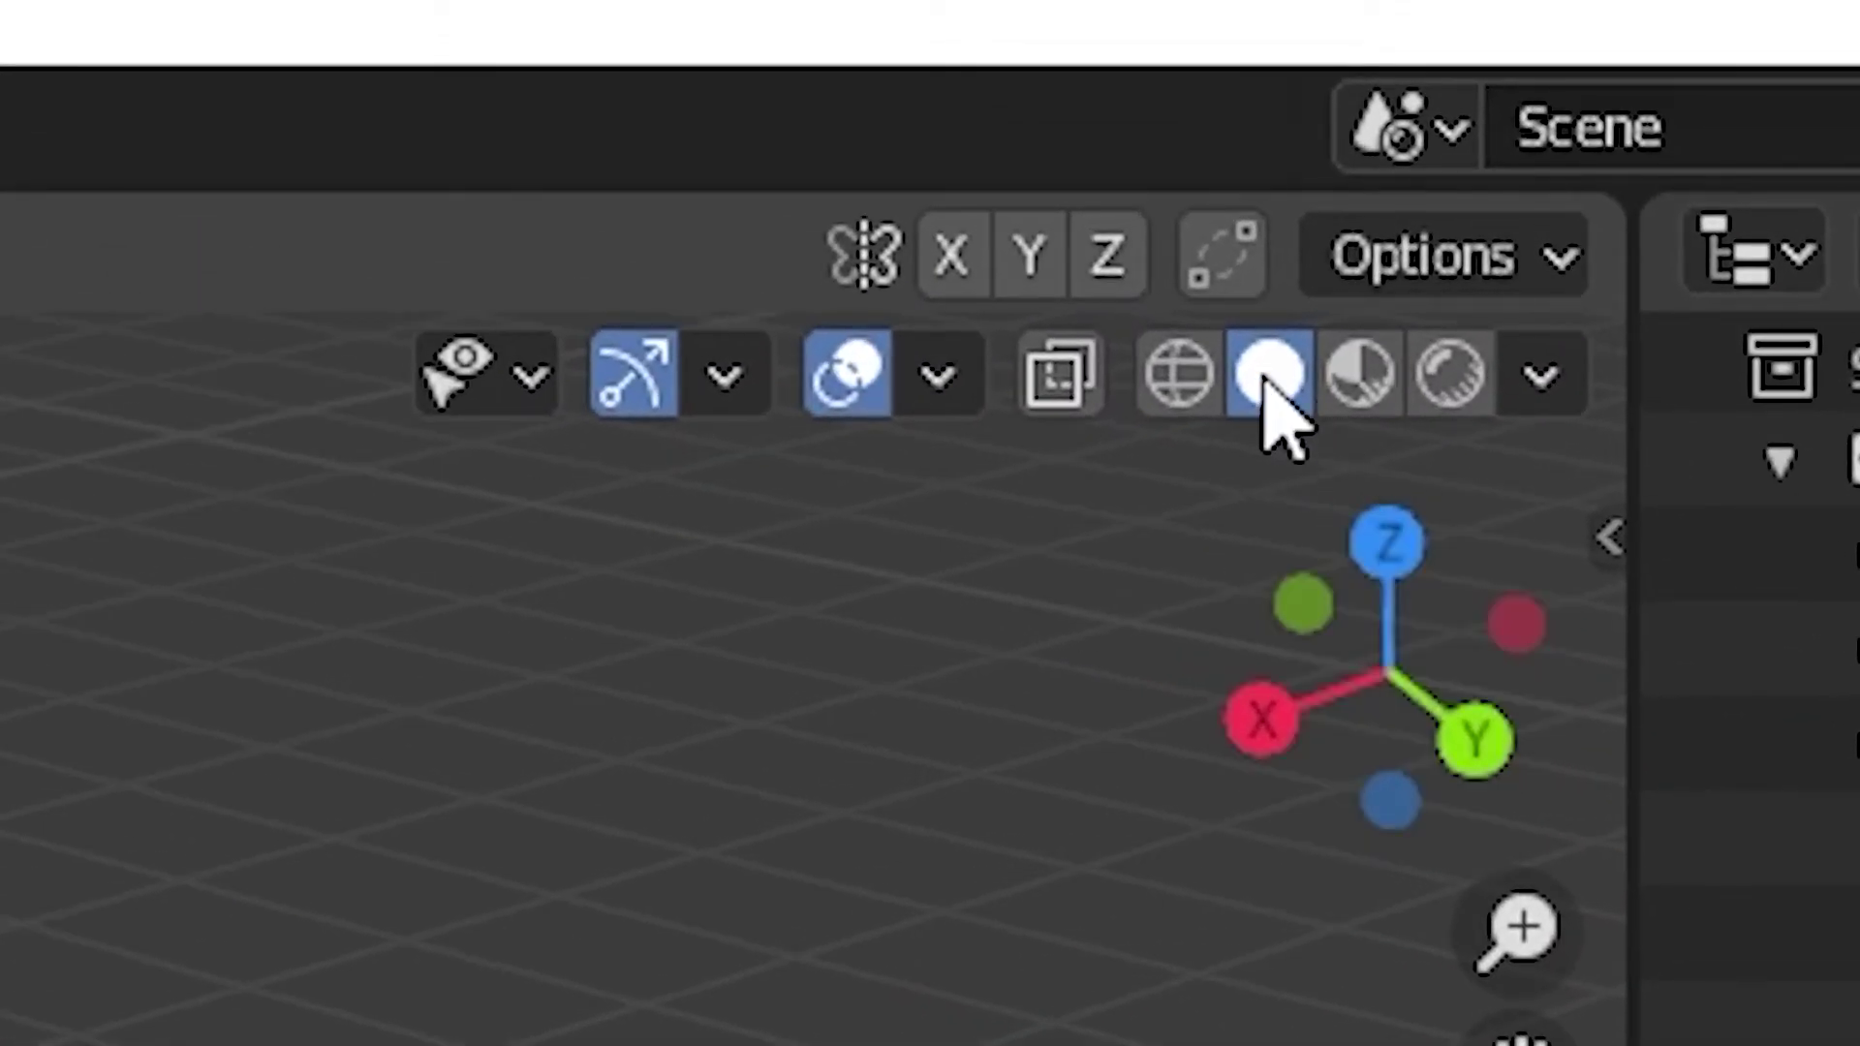
Show the viewport in Material Preview shading and set the base color of the cube's material to magenta
{"action": "left_click", "coordinate": [1374, 395]}
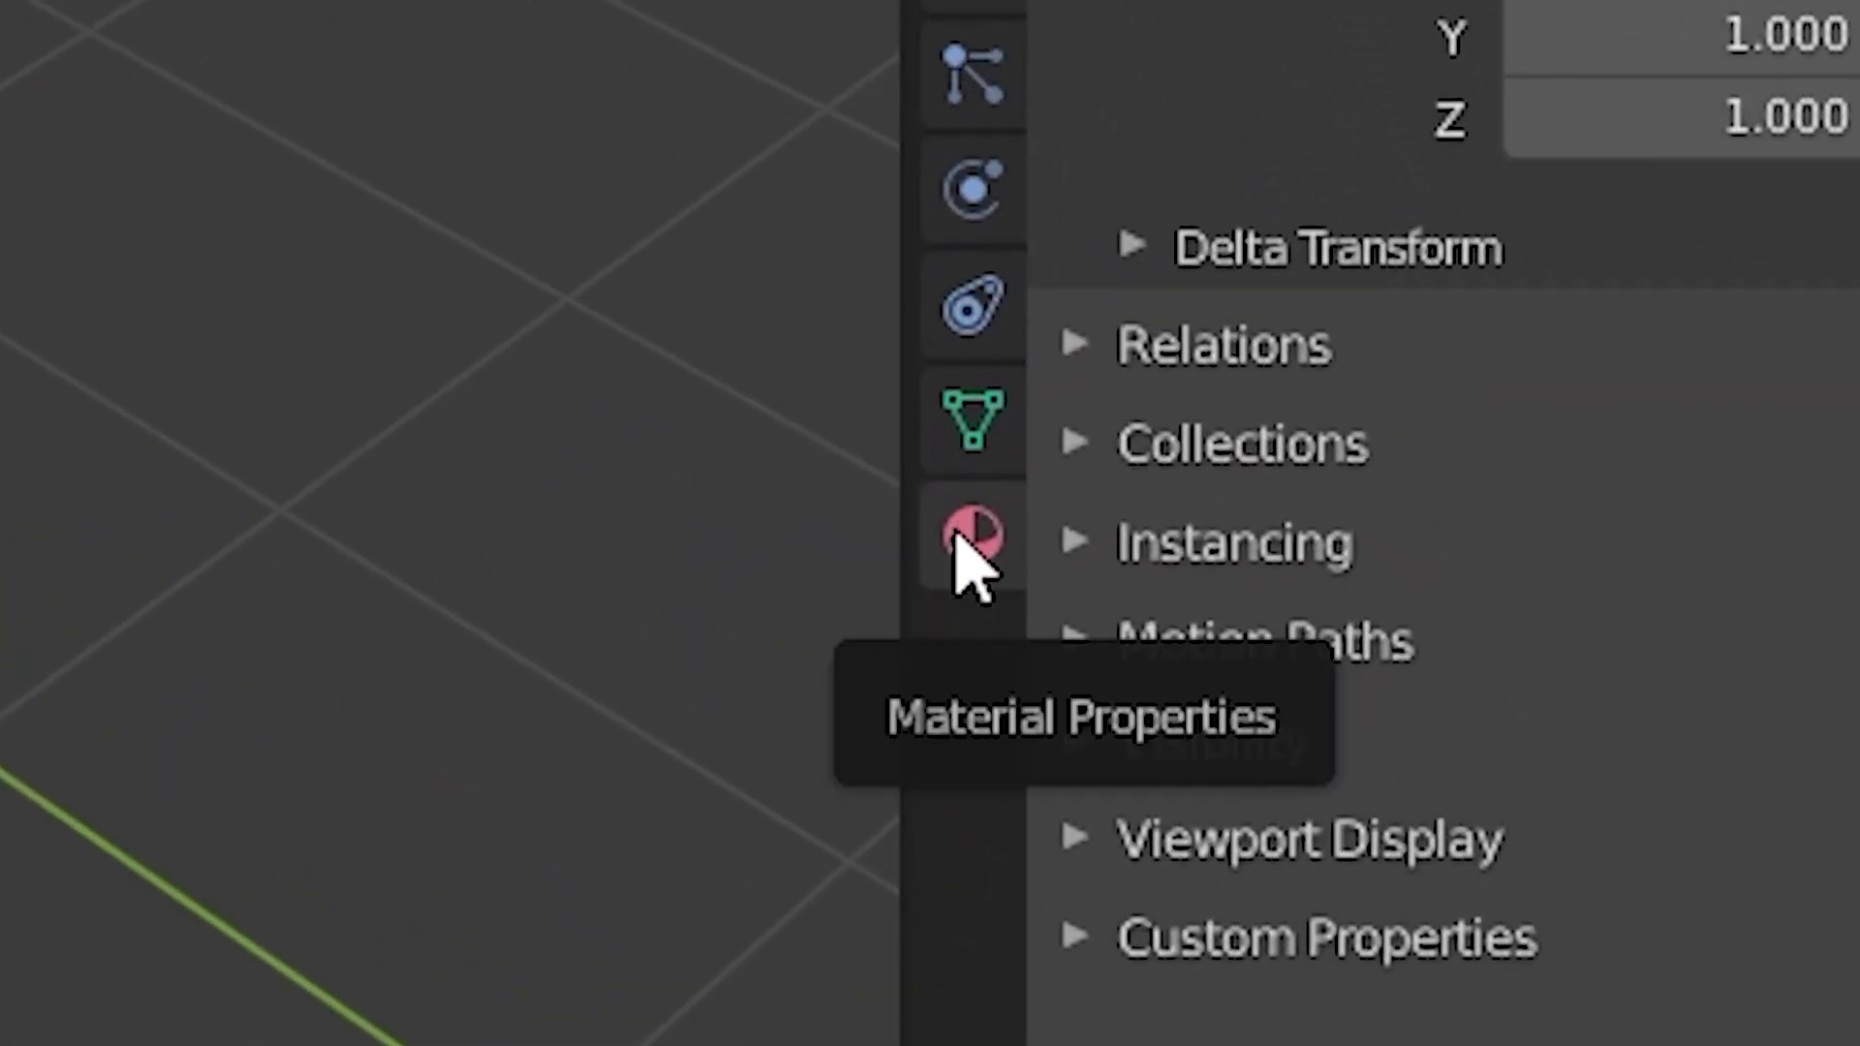
{"action": "left_click", "coordinate": [971, 537]}
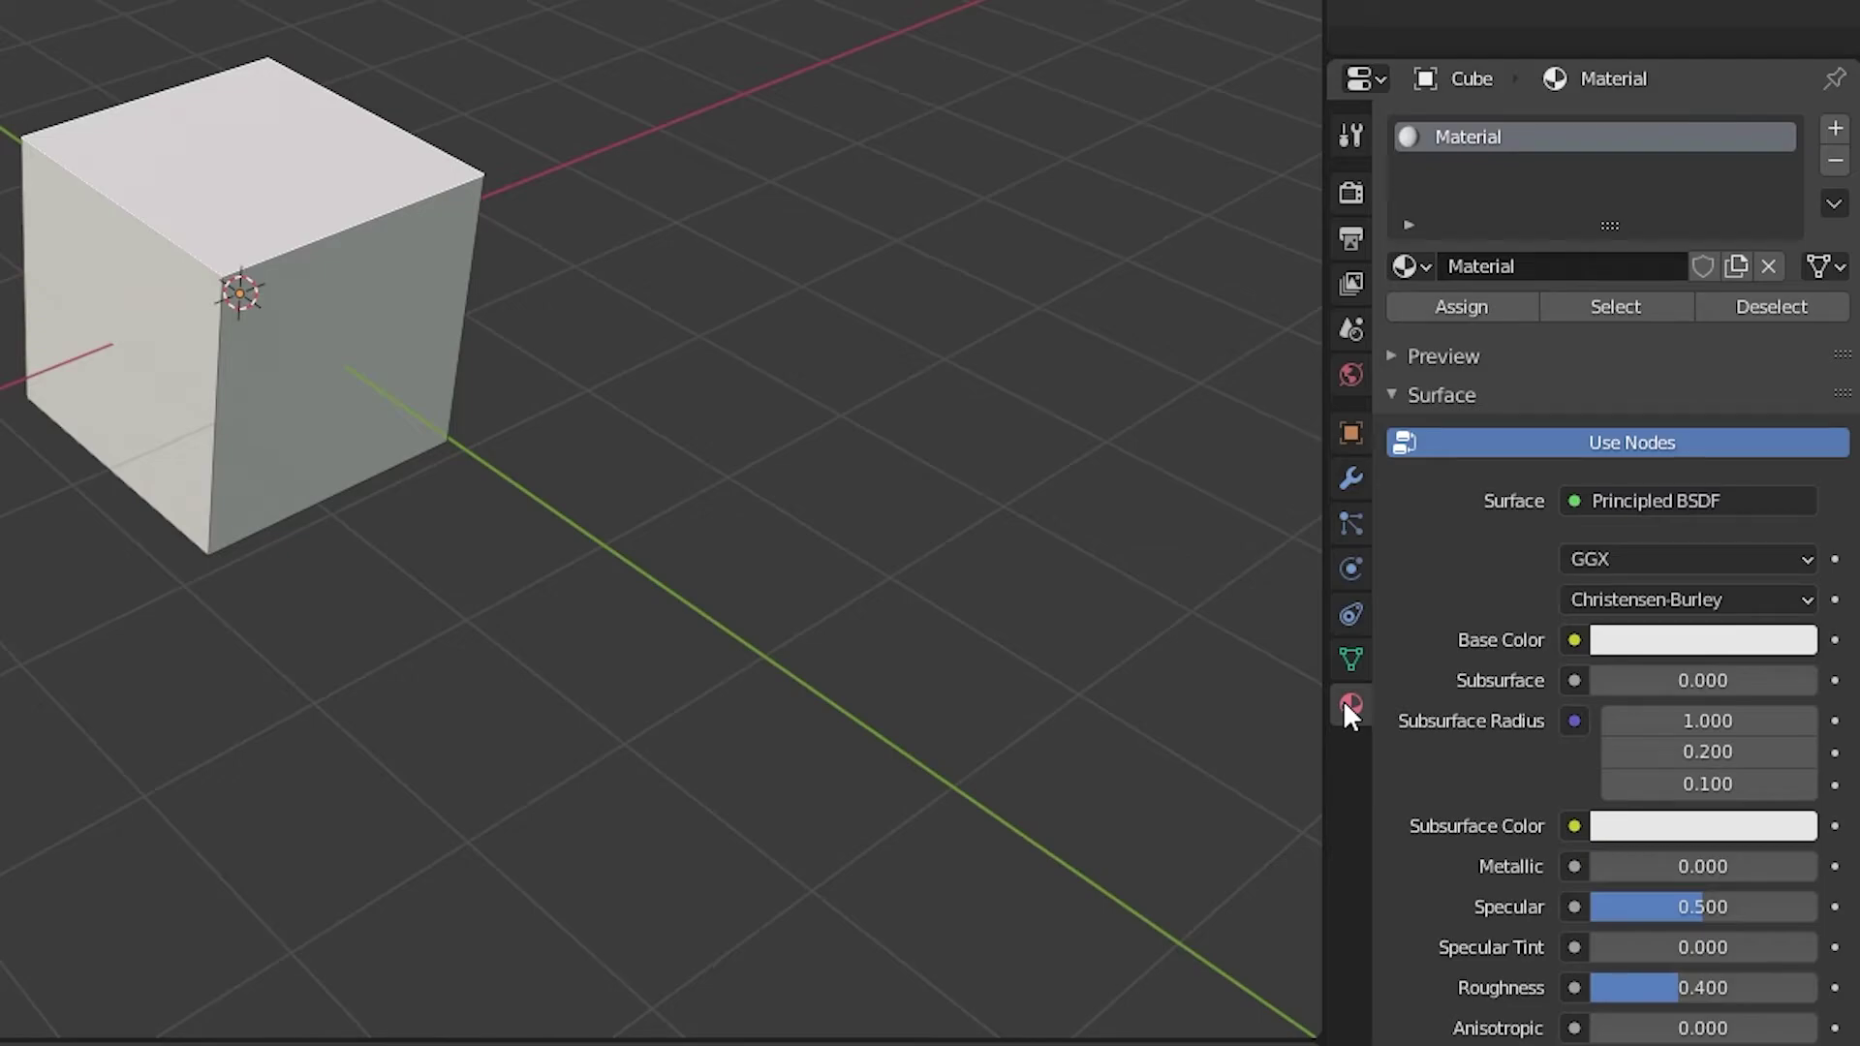
{"action": "left_click", "coordinate": [1657, 644]}
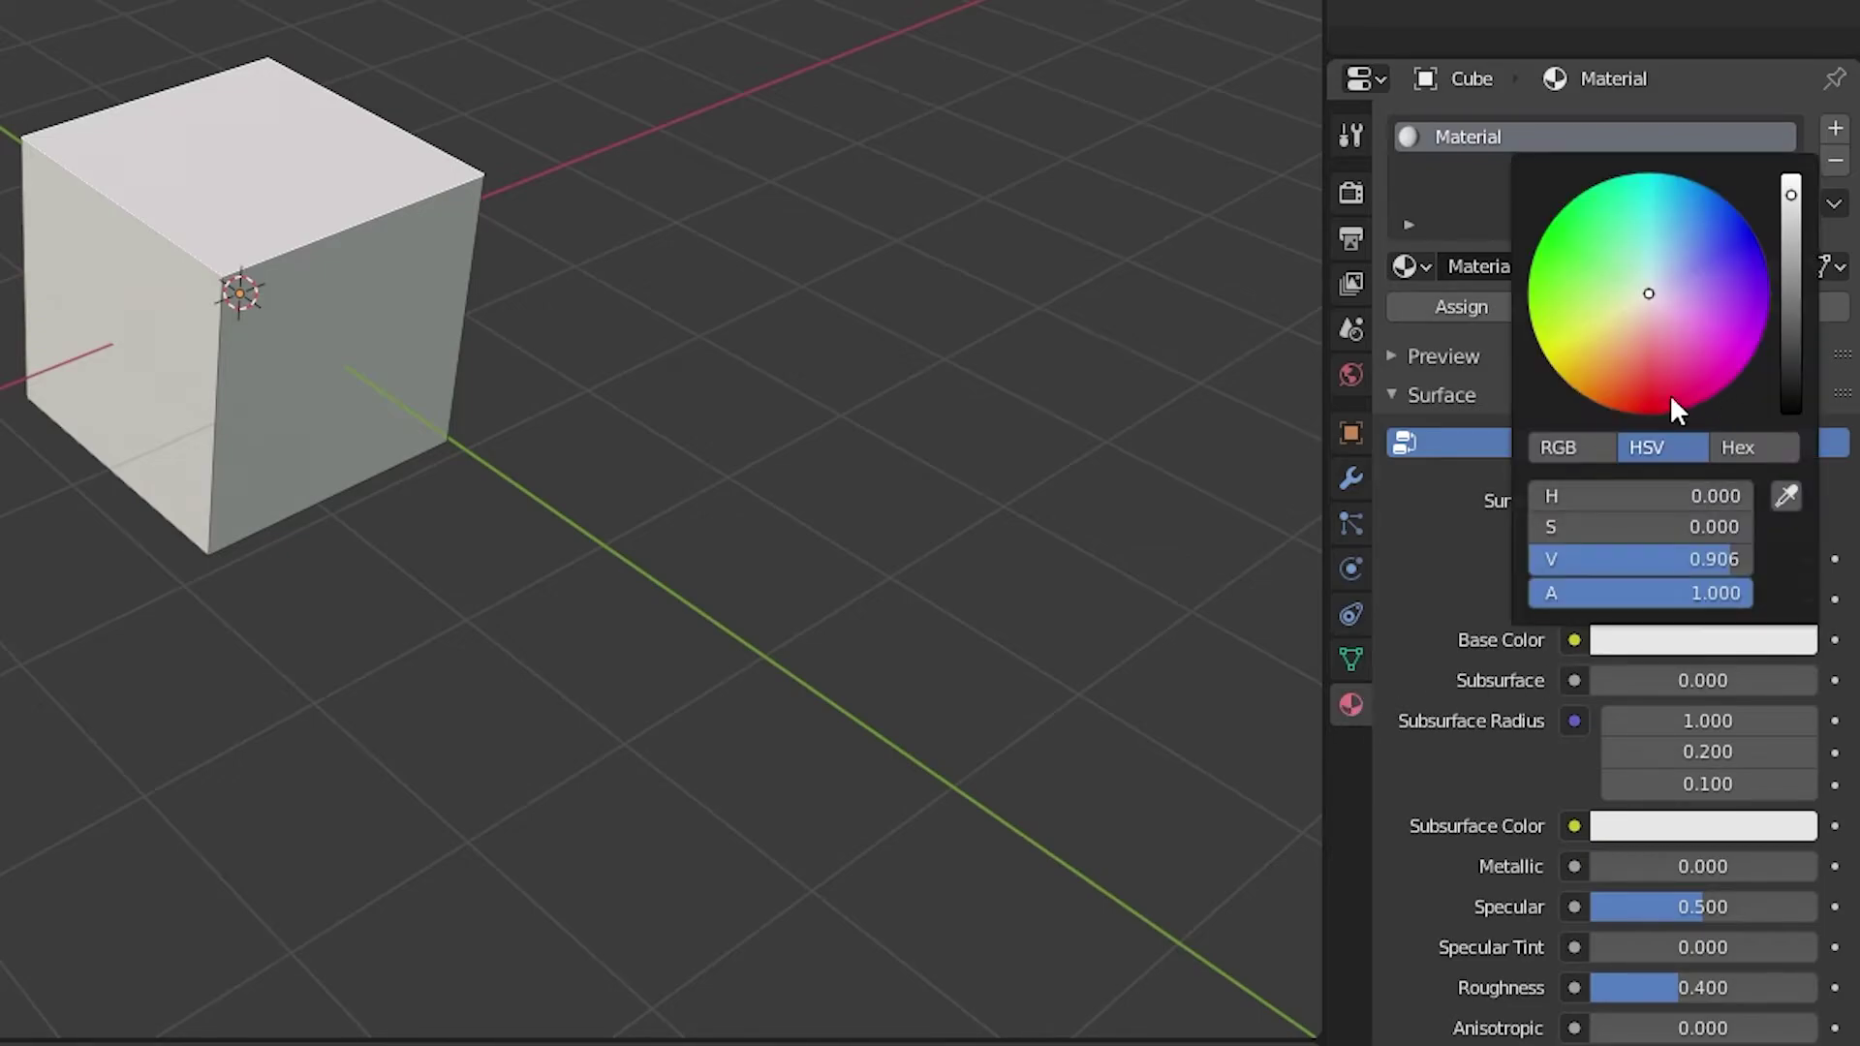
{"action": "mouse_move", "coordinate": [1672, 399]}
{"action": "left_mouse_down"}
{"action": "mouse_move", "coordinate": [1552, 278]}
{"action": "mouse_move", "coordinate": [1561, 249]}
{"action": "mouse_move", "coordinate": [1748, 257]}
{"action": "mouse_move", "coordinate": [1715, 271]}
{"action": "mouse_move", "coordinate": [1710, 376]}
{"action": "left_mouse_up"}
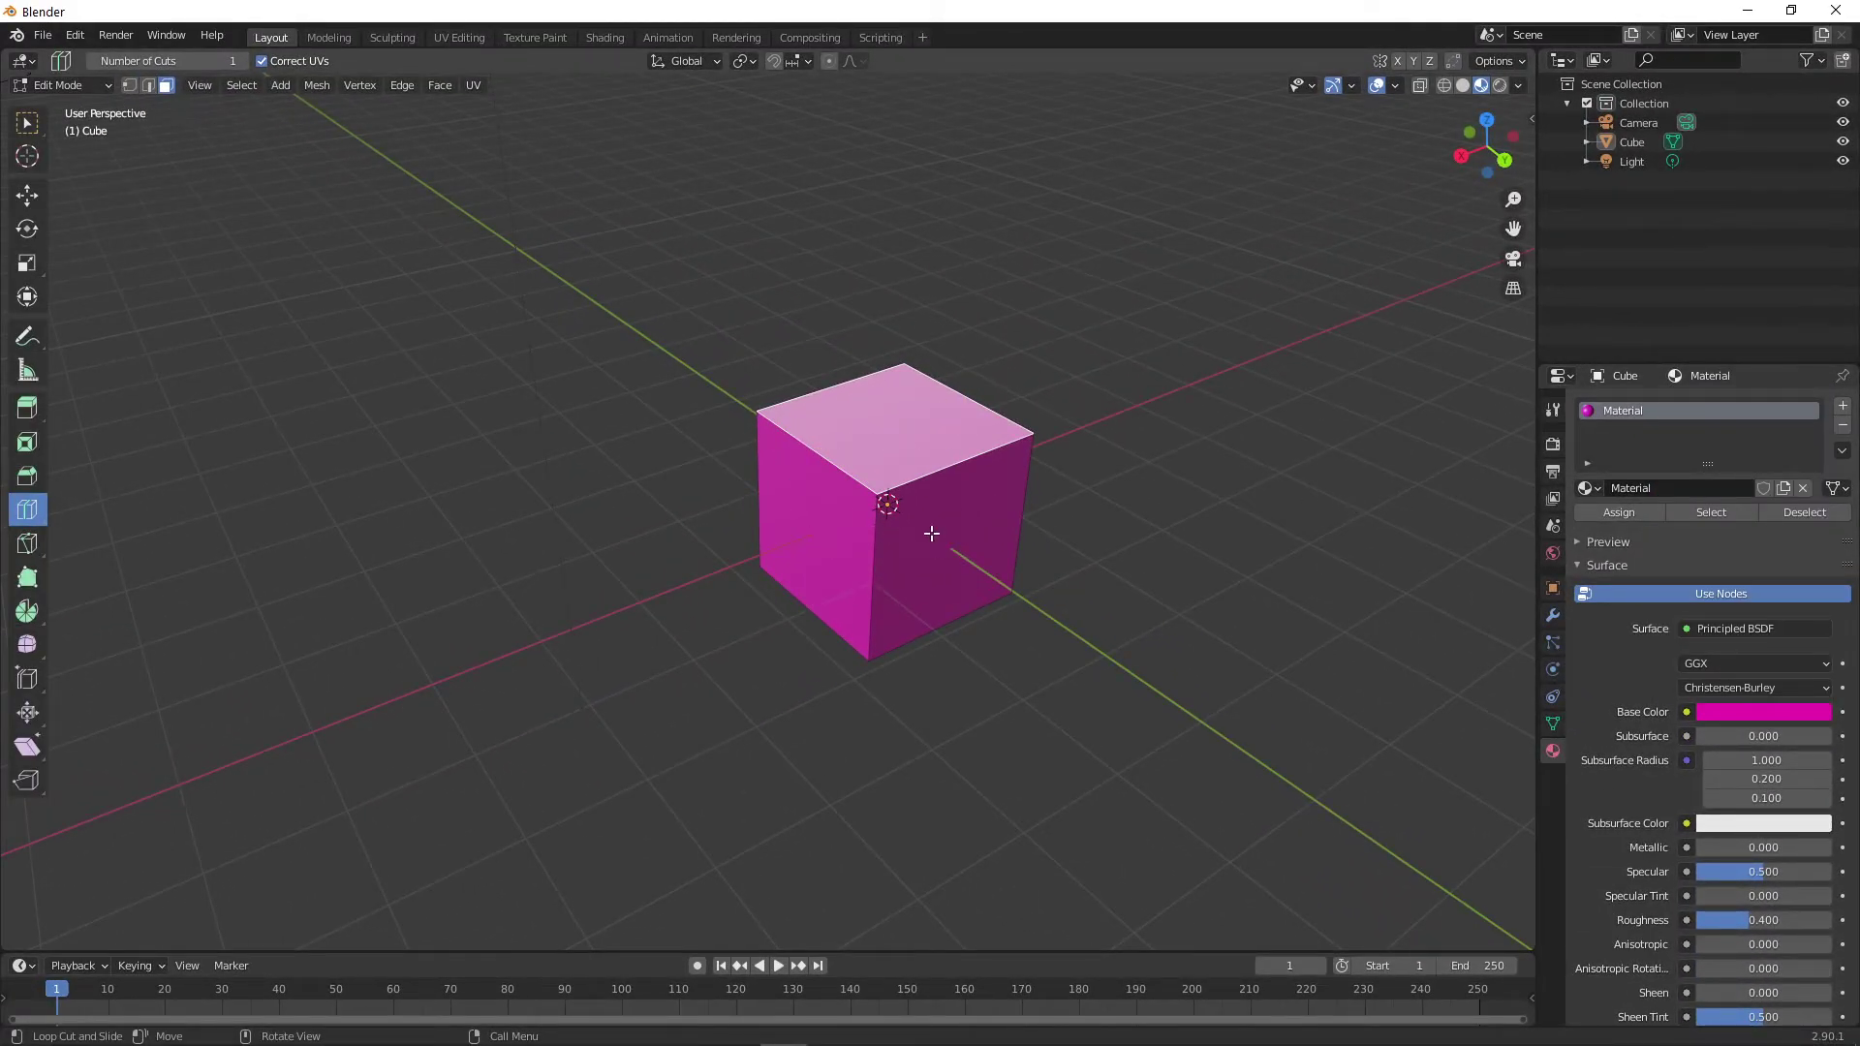
Add a second material with a light green base color and assign it to the cube's Y-facing side face
{"action": "key", "text": "w"}
{"action": "left_click", "coordinate": [960, 523], "text": "shift"}
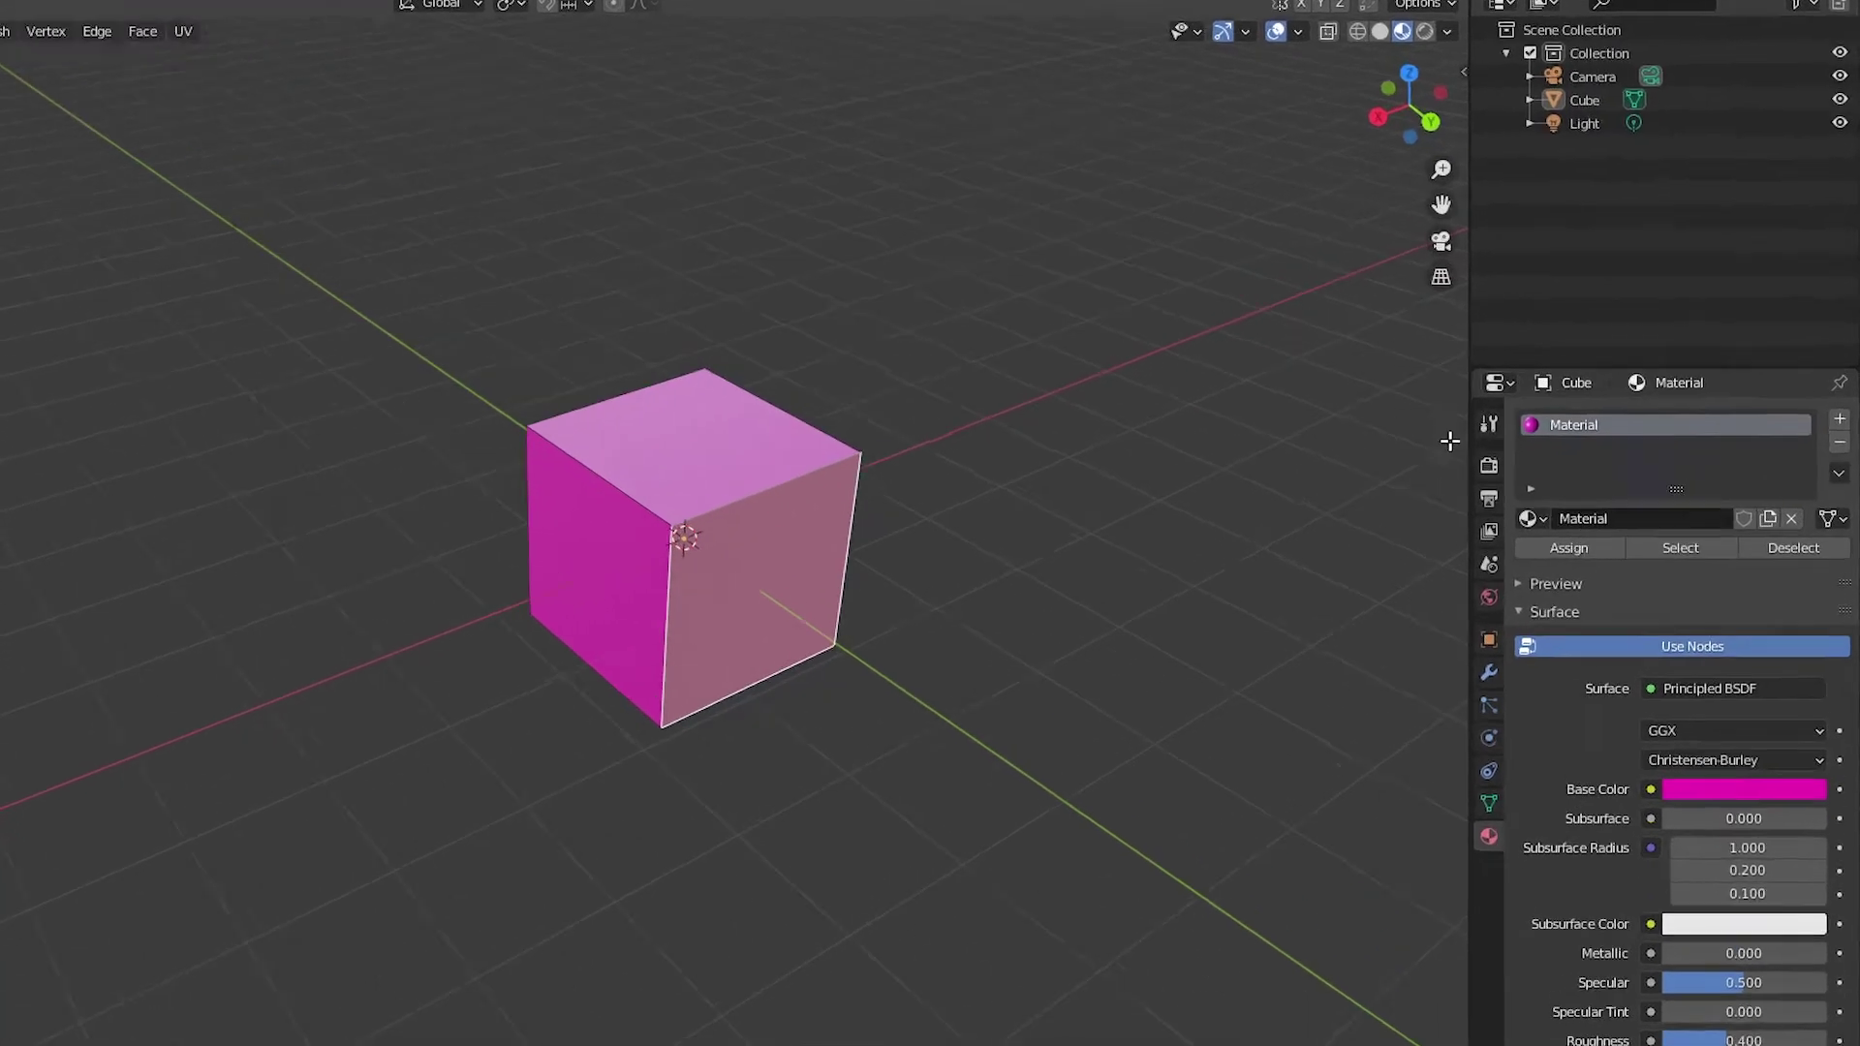
{"action": "left_click", "coordinate": [1842, 406]}
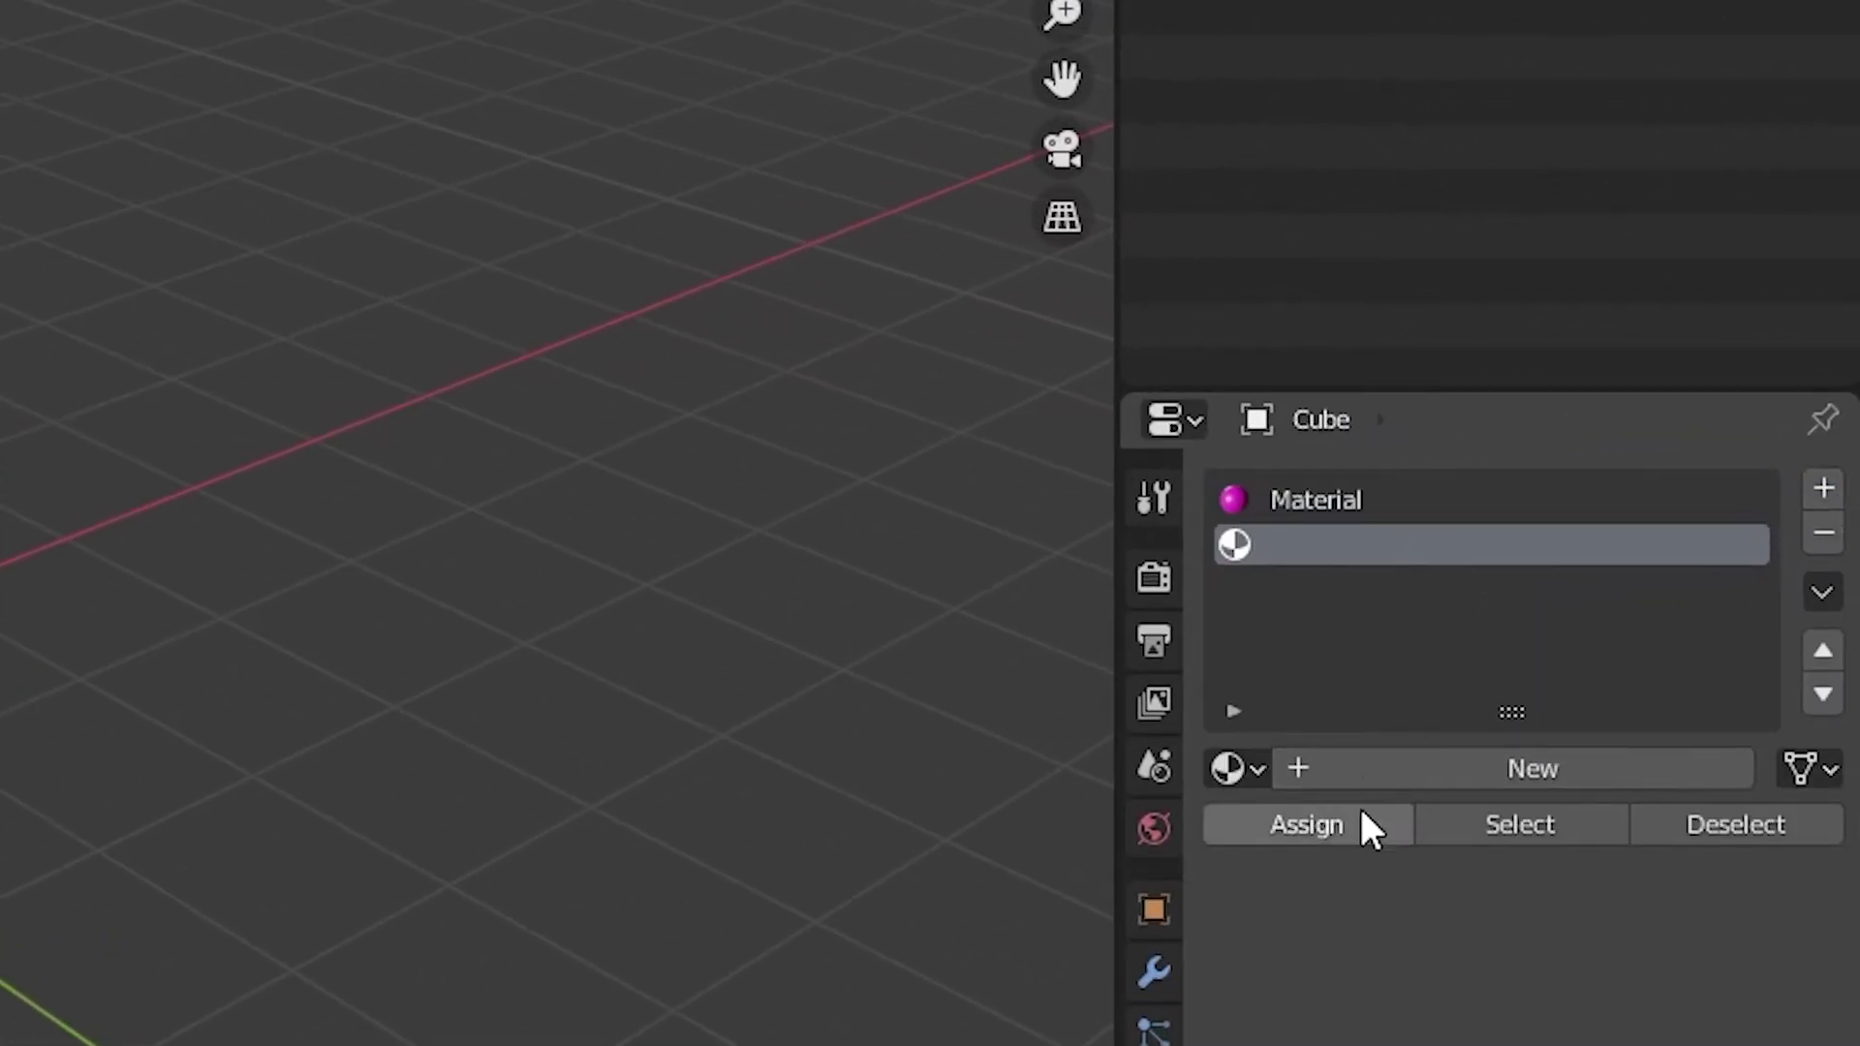
{"action": "left_click", "coordinate": [1381, 768]}
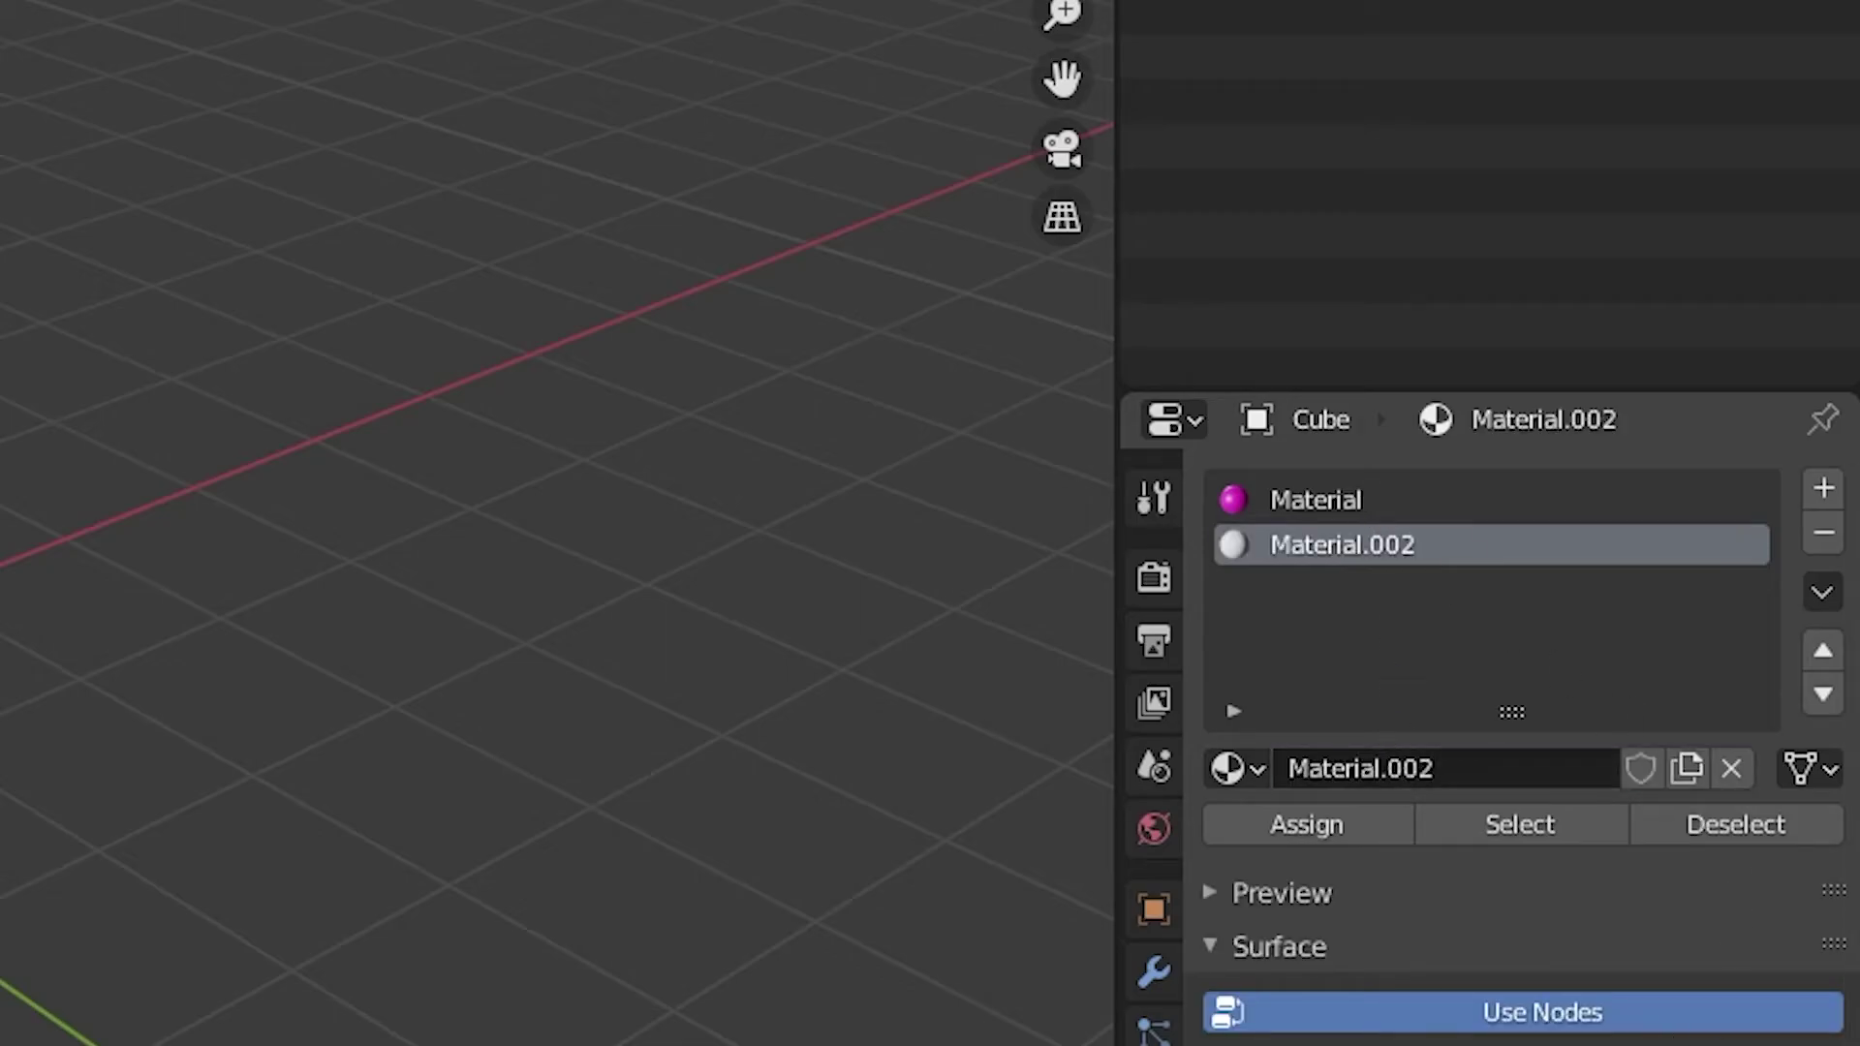
{"action": "left_click", "coordinate": [1443, 897]}
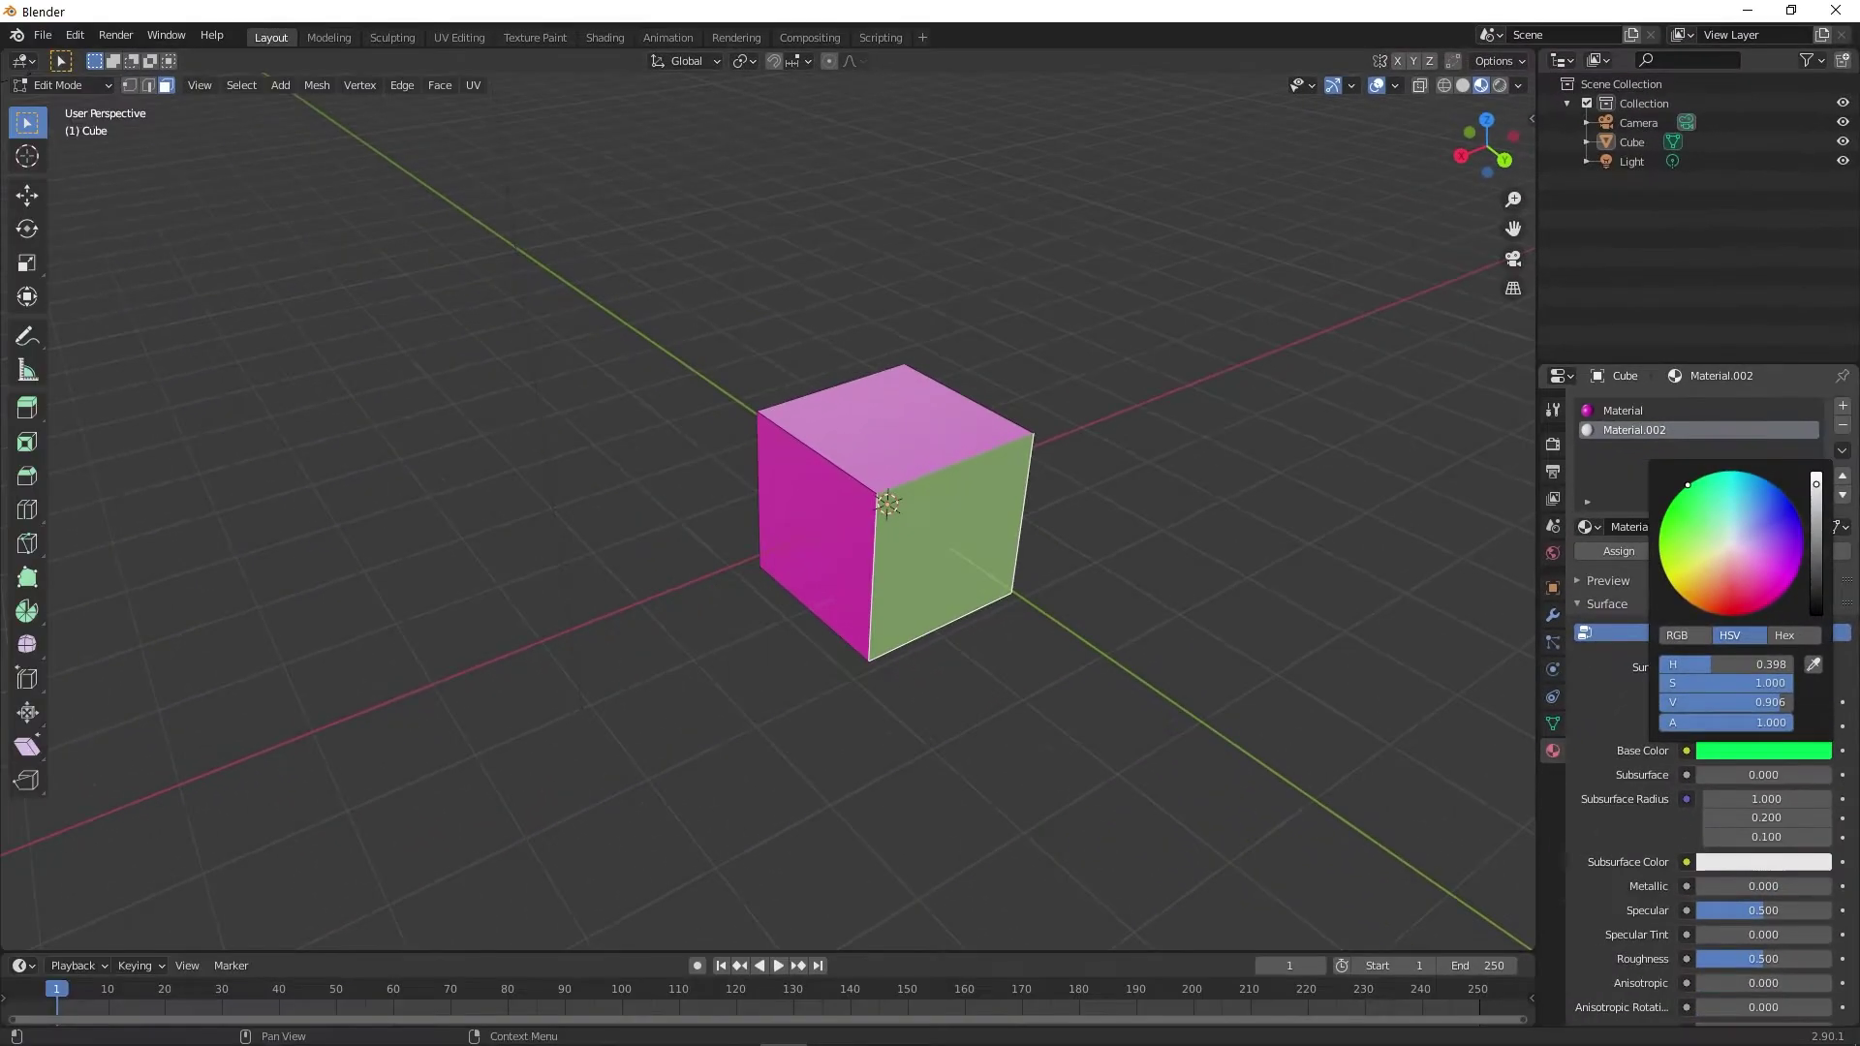
{"action": "left_click_drag", "start_coordinate": [1400, 836], "coordinate": [1458, 729]}
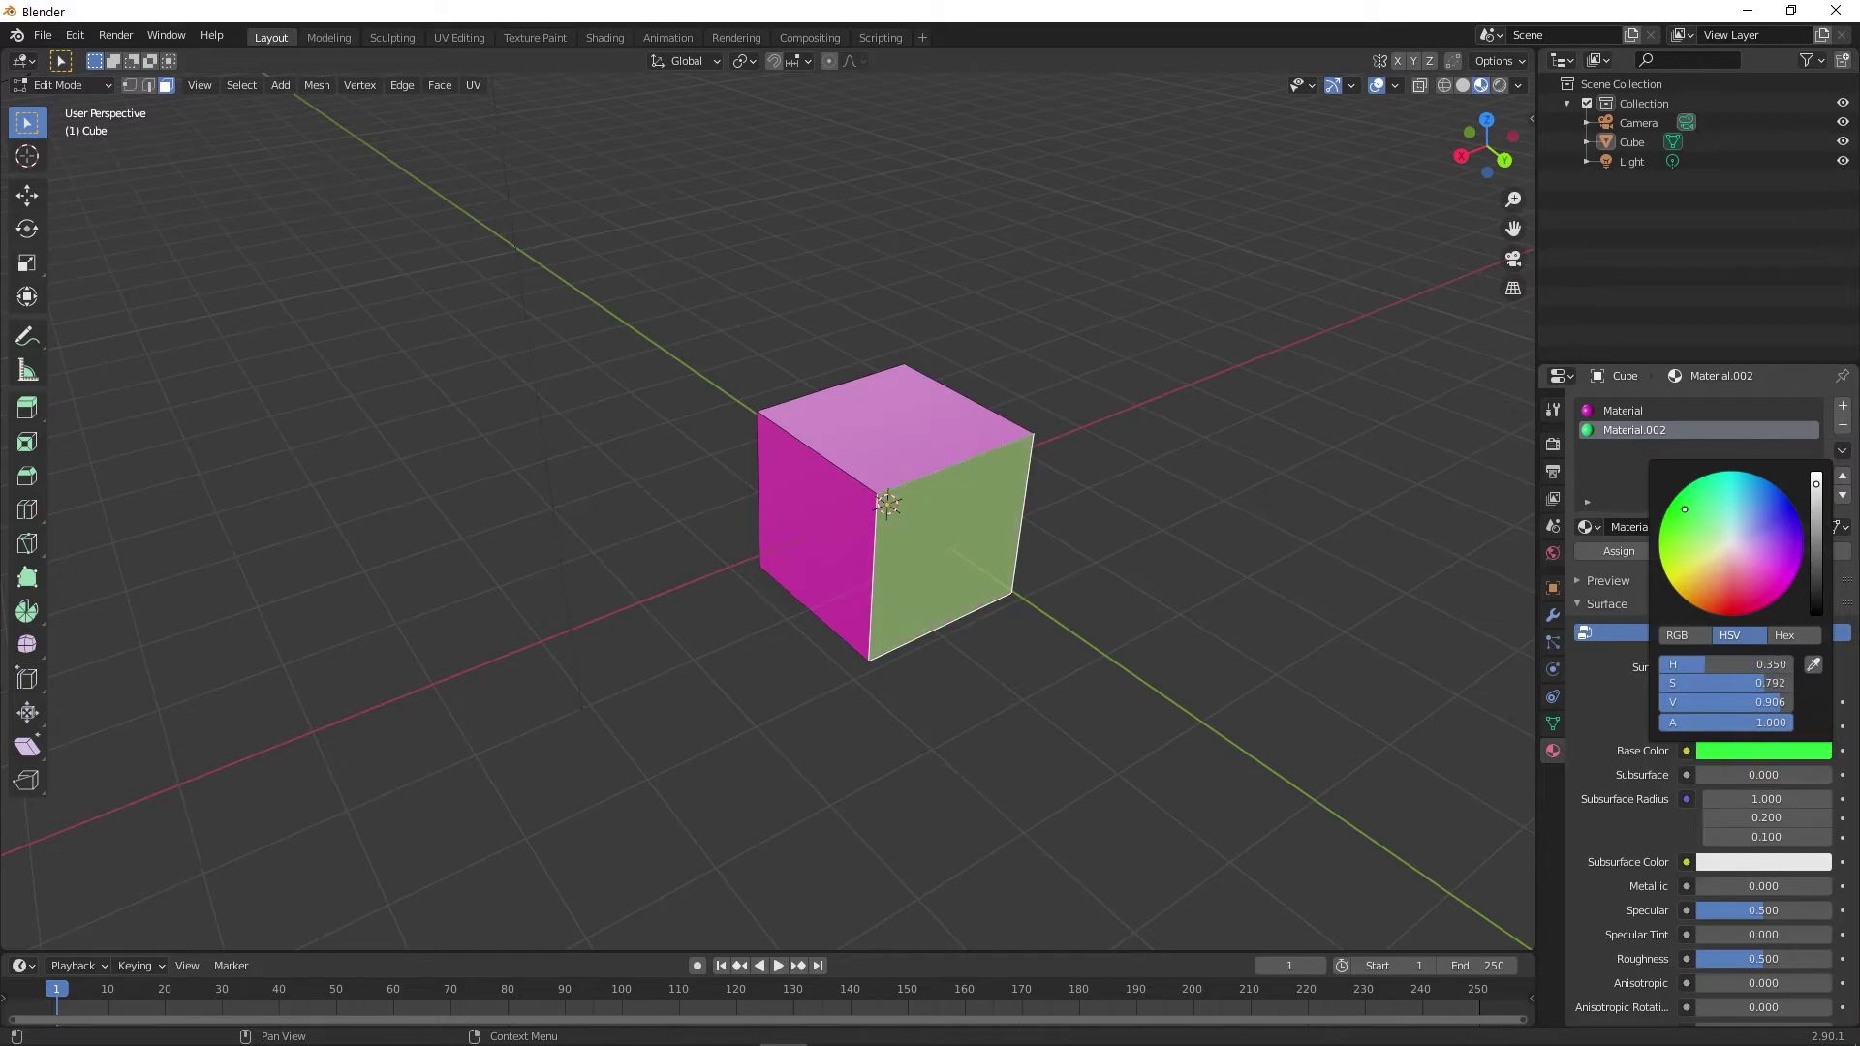
{"action": "left_click_drag", "start_coordinate": [1744, 683], "coordinate": [1724, 683]}
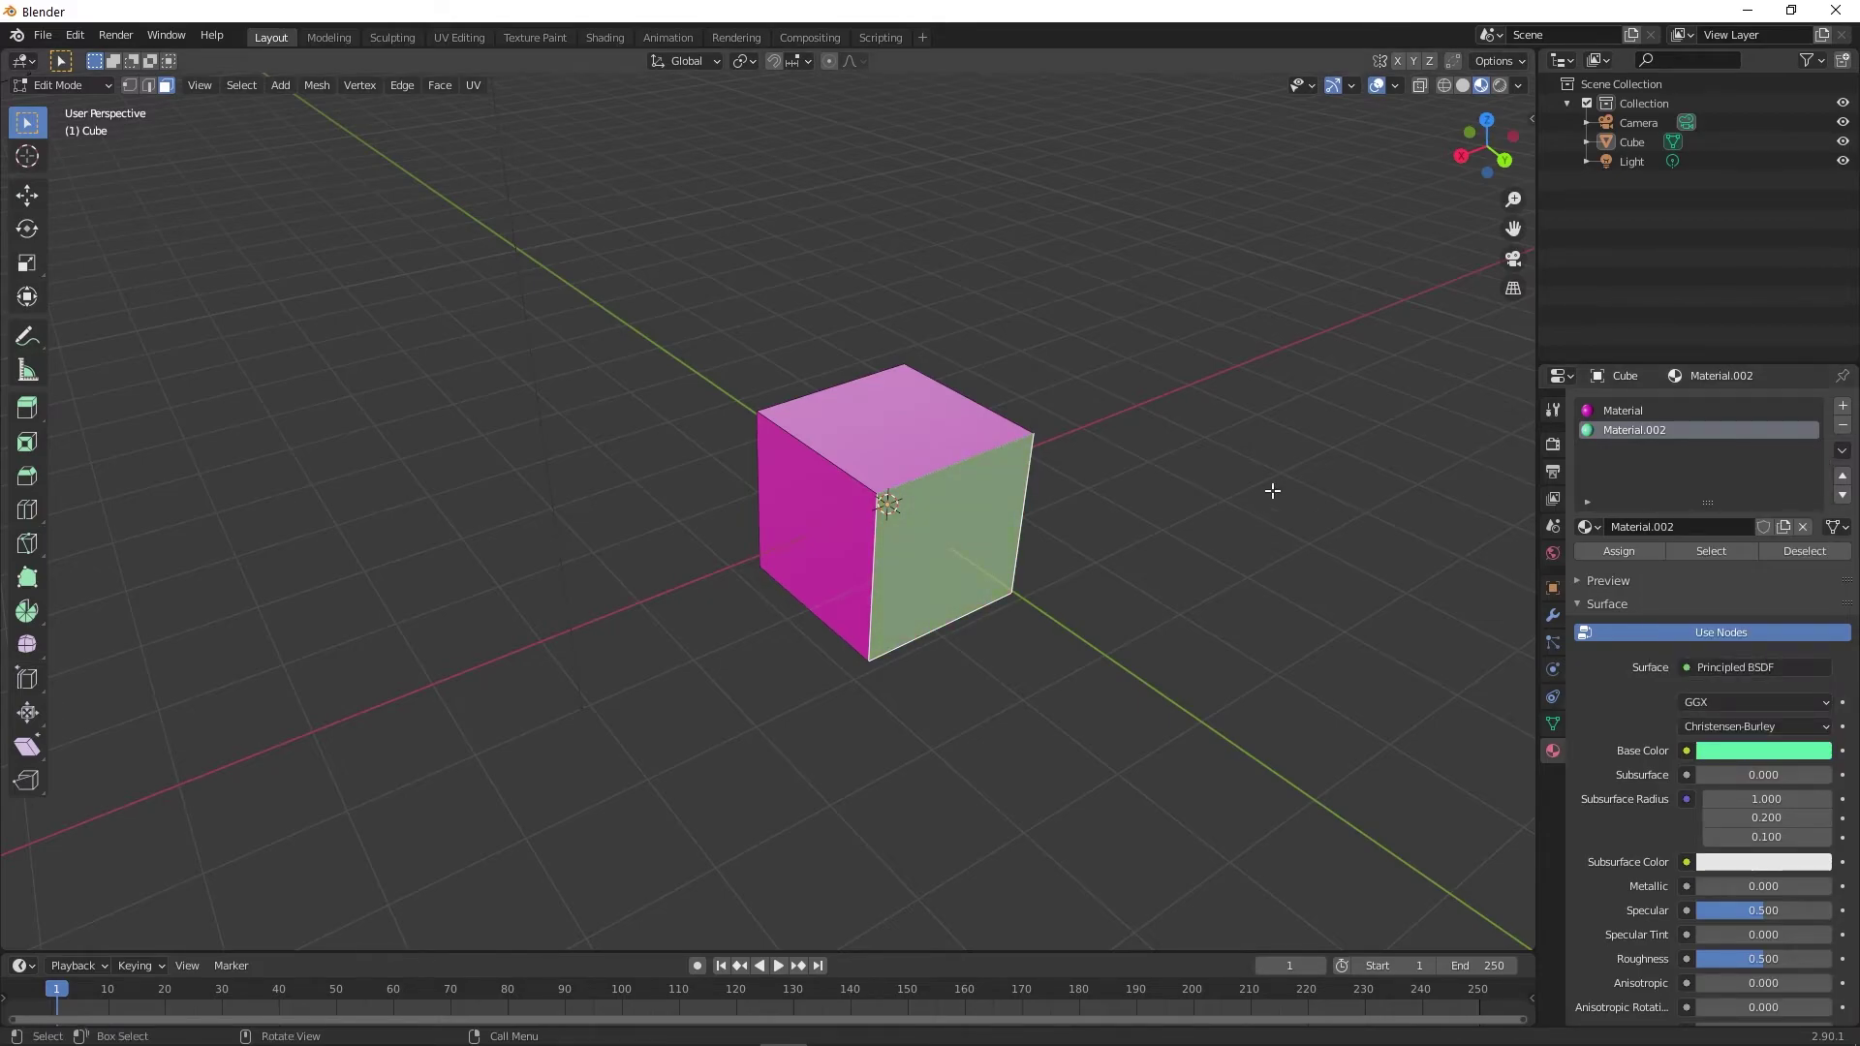
Return to Object Mode and add a plane mesh to the scene
{"action": "key", "text": "Tab"}
{"action": "scroll", "coordinate": [365, 258], "scroll_direction": "down", "scroll_amount": 4}
{"action": "key", "text": "shift+a"}
{"action": "mouse_move", "coordinate": [332, 260]}
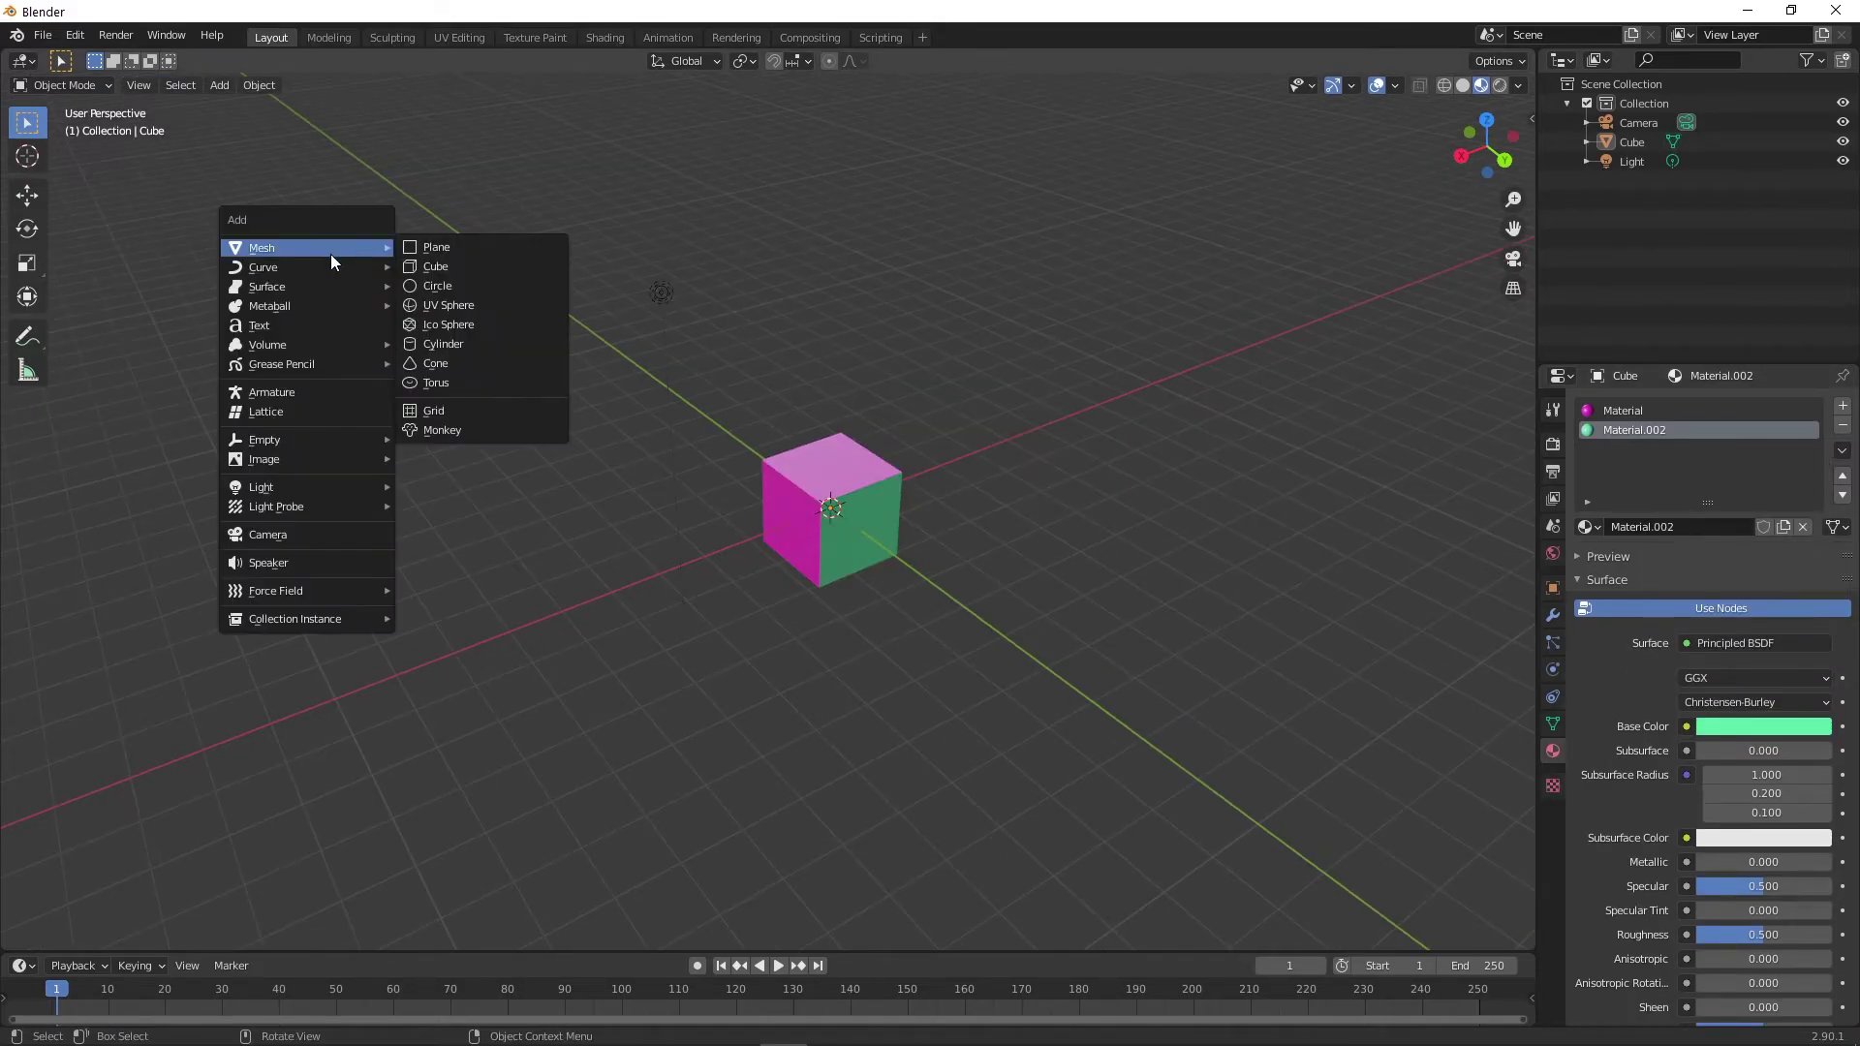
{"action": "left_click", "coordinate": [448, 254]}
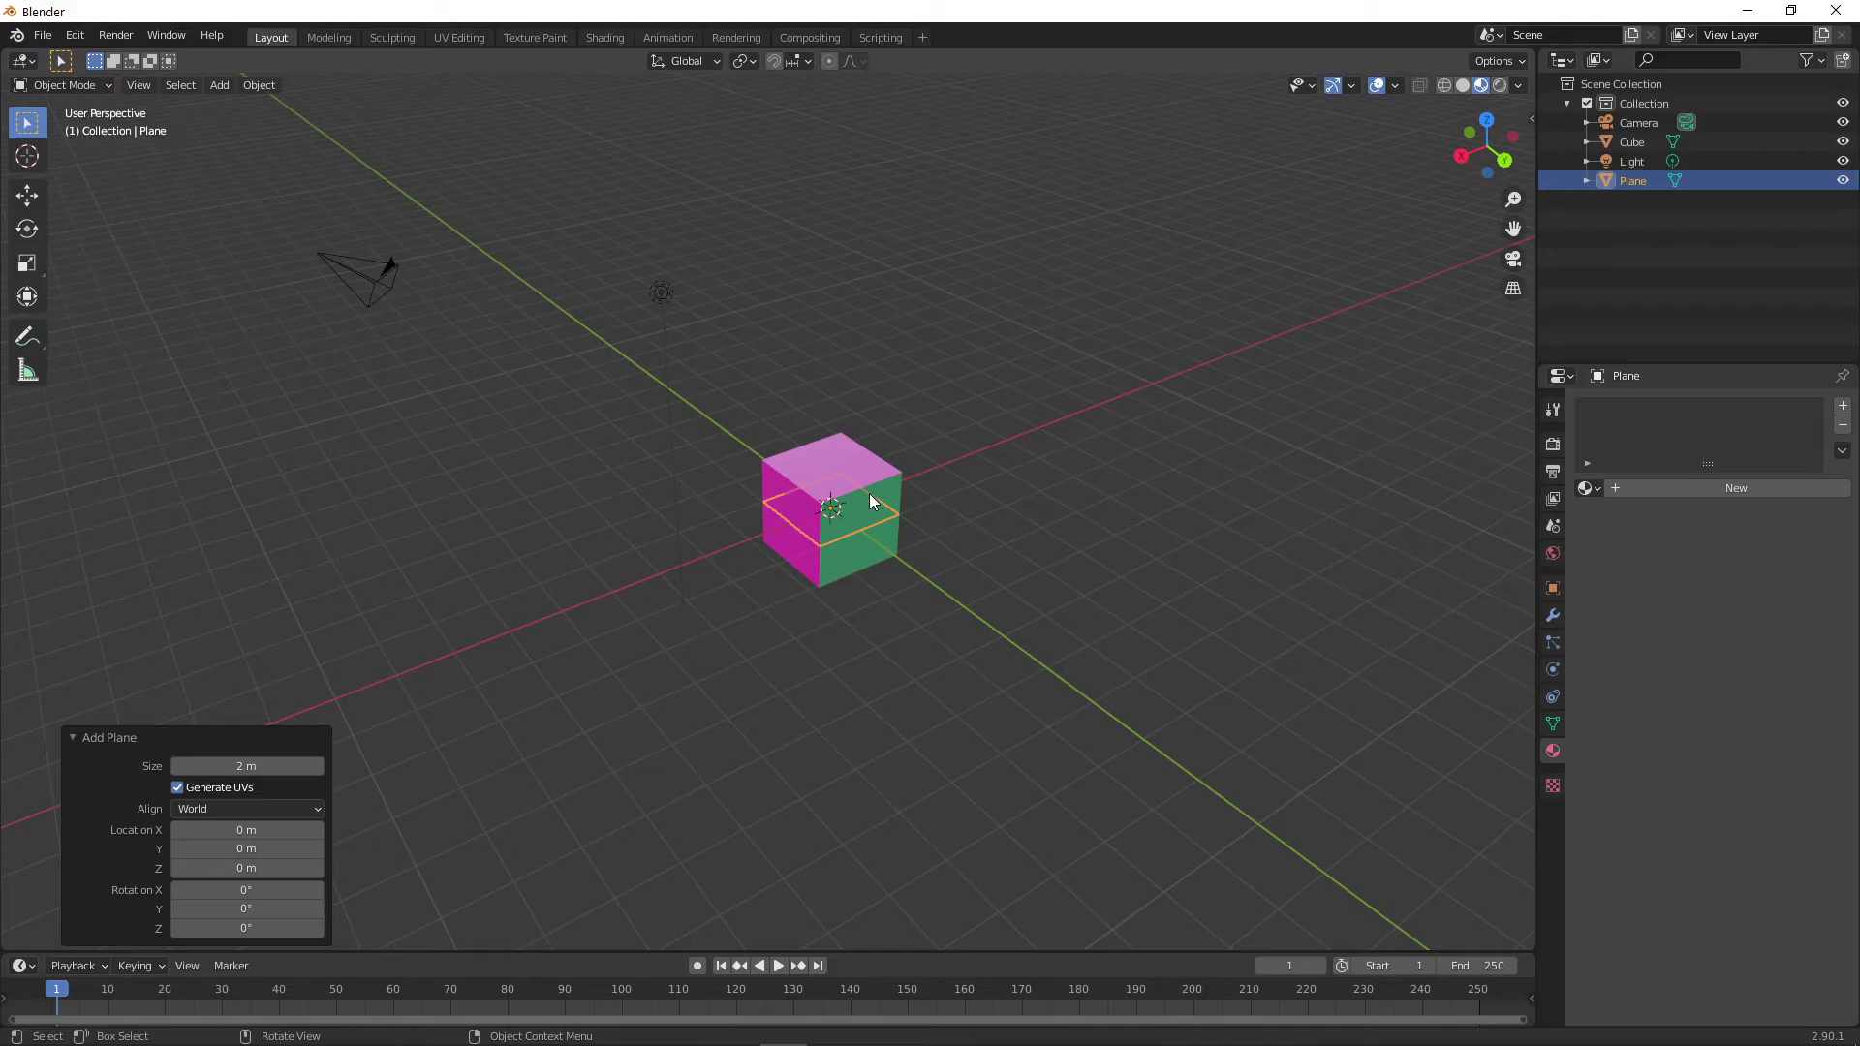
Scale the plane by about 5.724 along X and 7.284 along Y, and lower it to the cube's base as a floor
{"action": "left_click", "coordinate": [27, 262]}
{"action": "left_click_drag", "start_coordinate": [783, 549], "coordinate": [672, 630]}
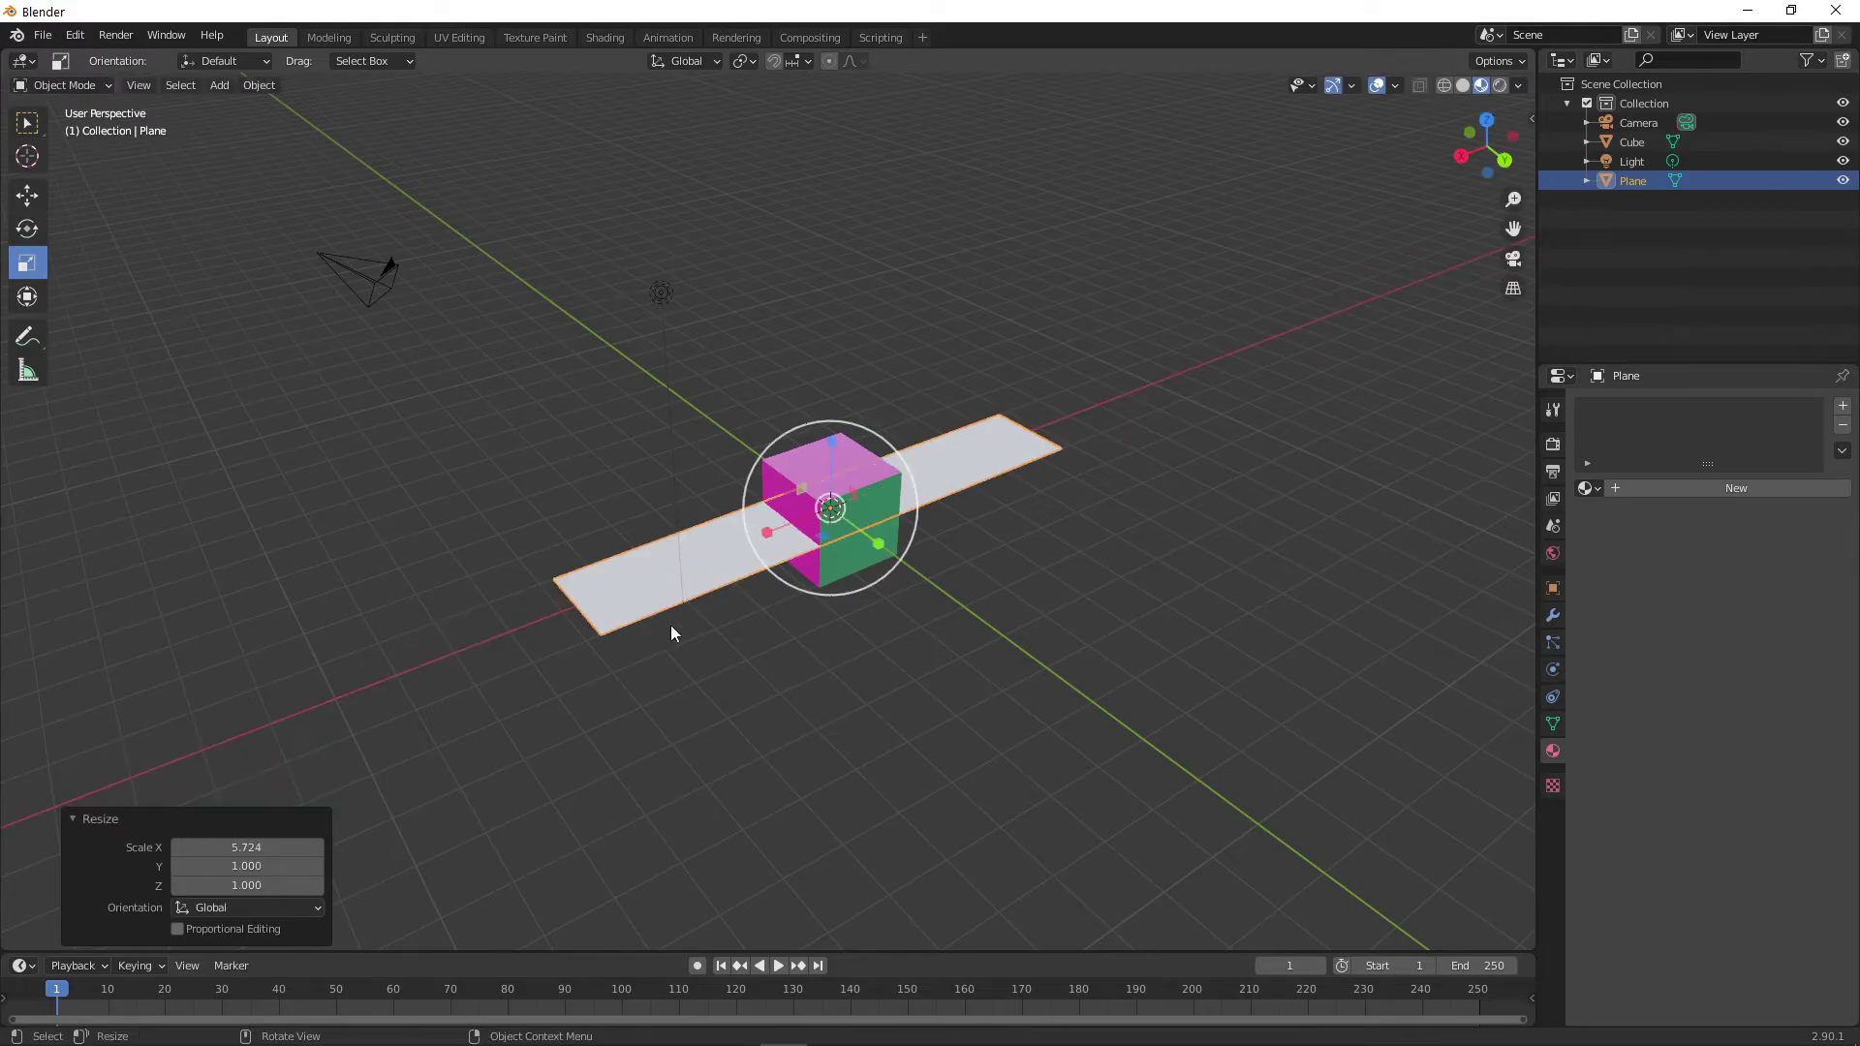
{"action": "key", "text": "s"}
{"action": "key", "text": "y"}
{"action": "left_click", "coordinate": [1167, 746]}
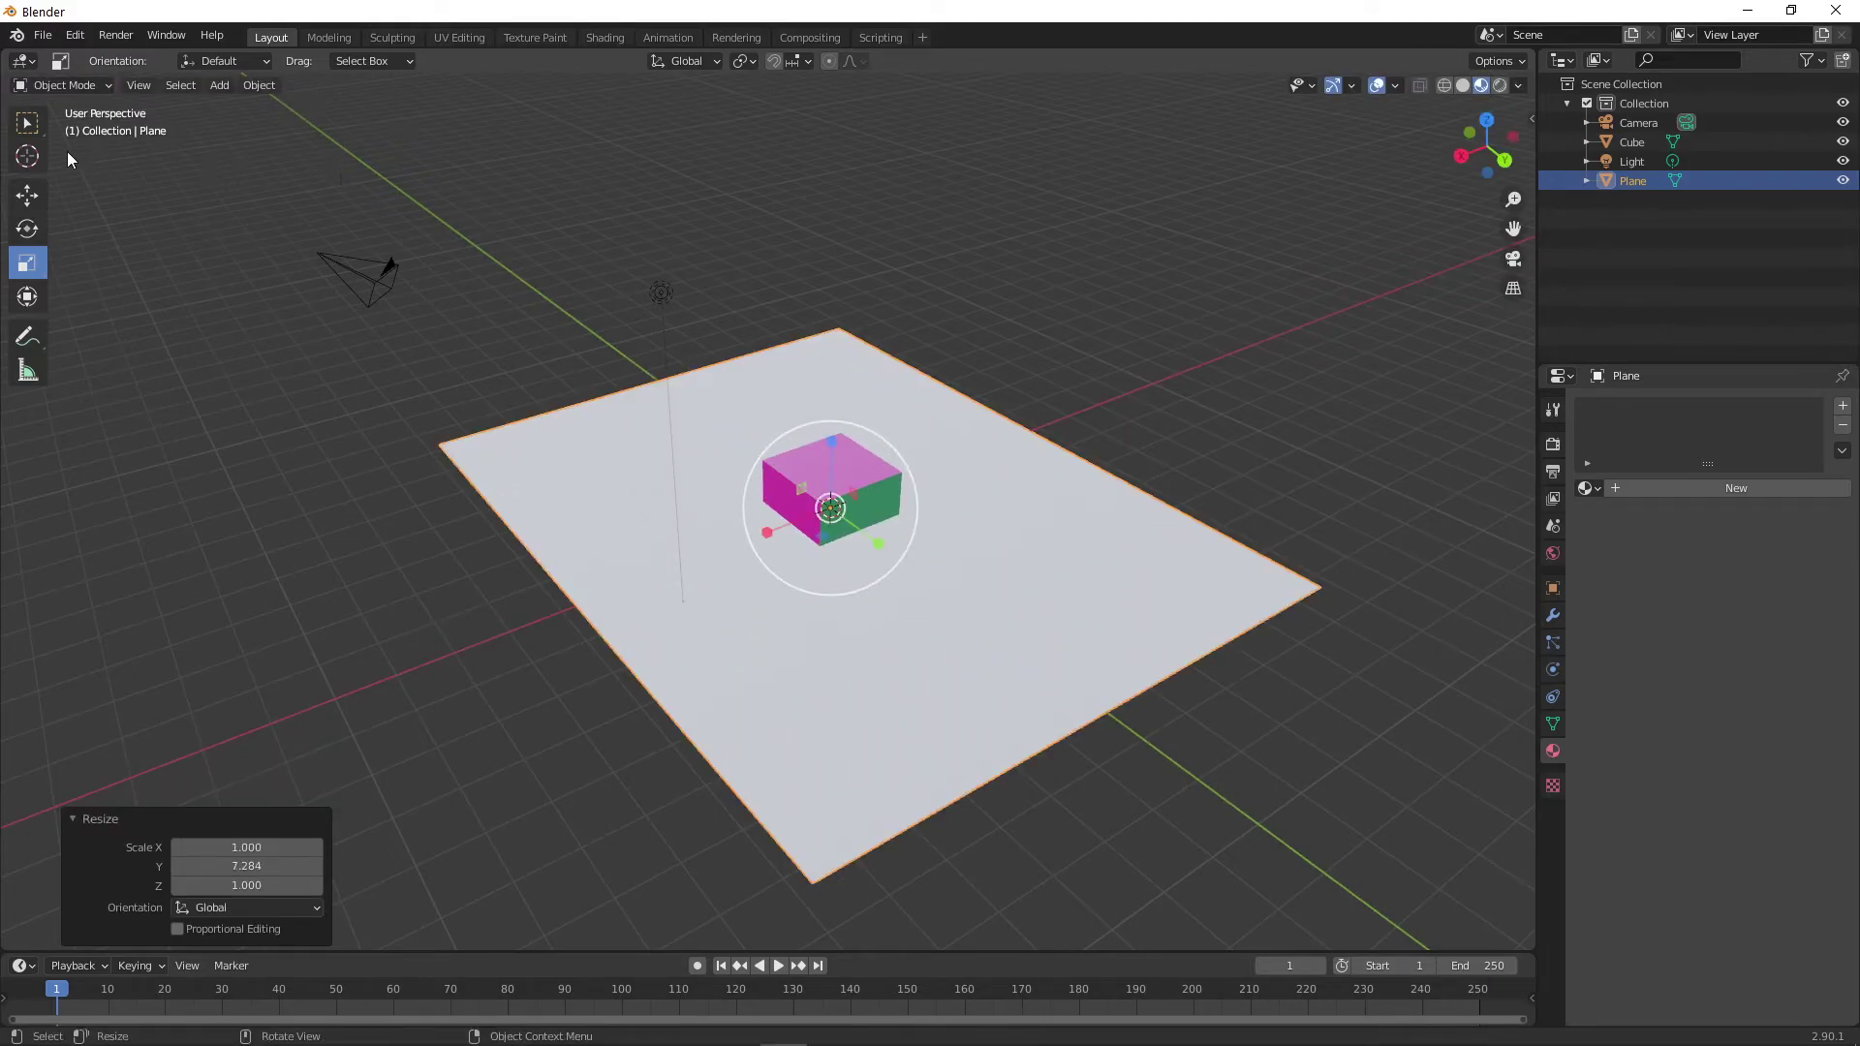
{"action": "left_click", "coordinate": [27, 195]}
{"action": "left_click_drag", "start_coordinate": [835, 444], "coordinate": [839, 557]}
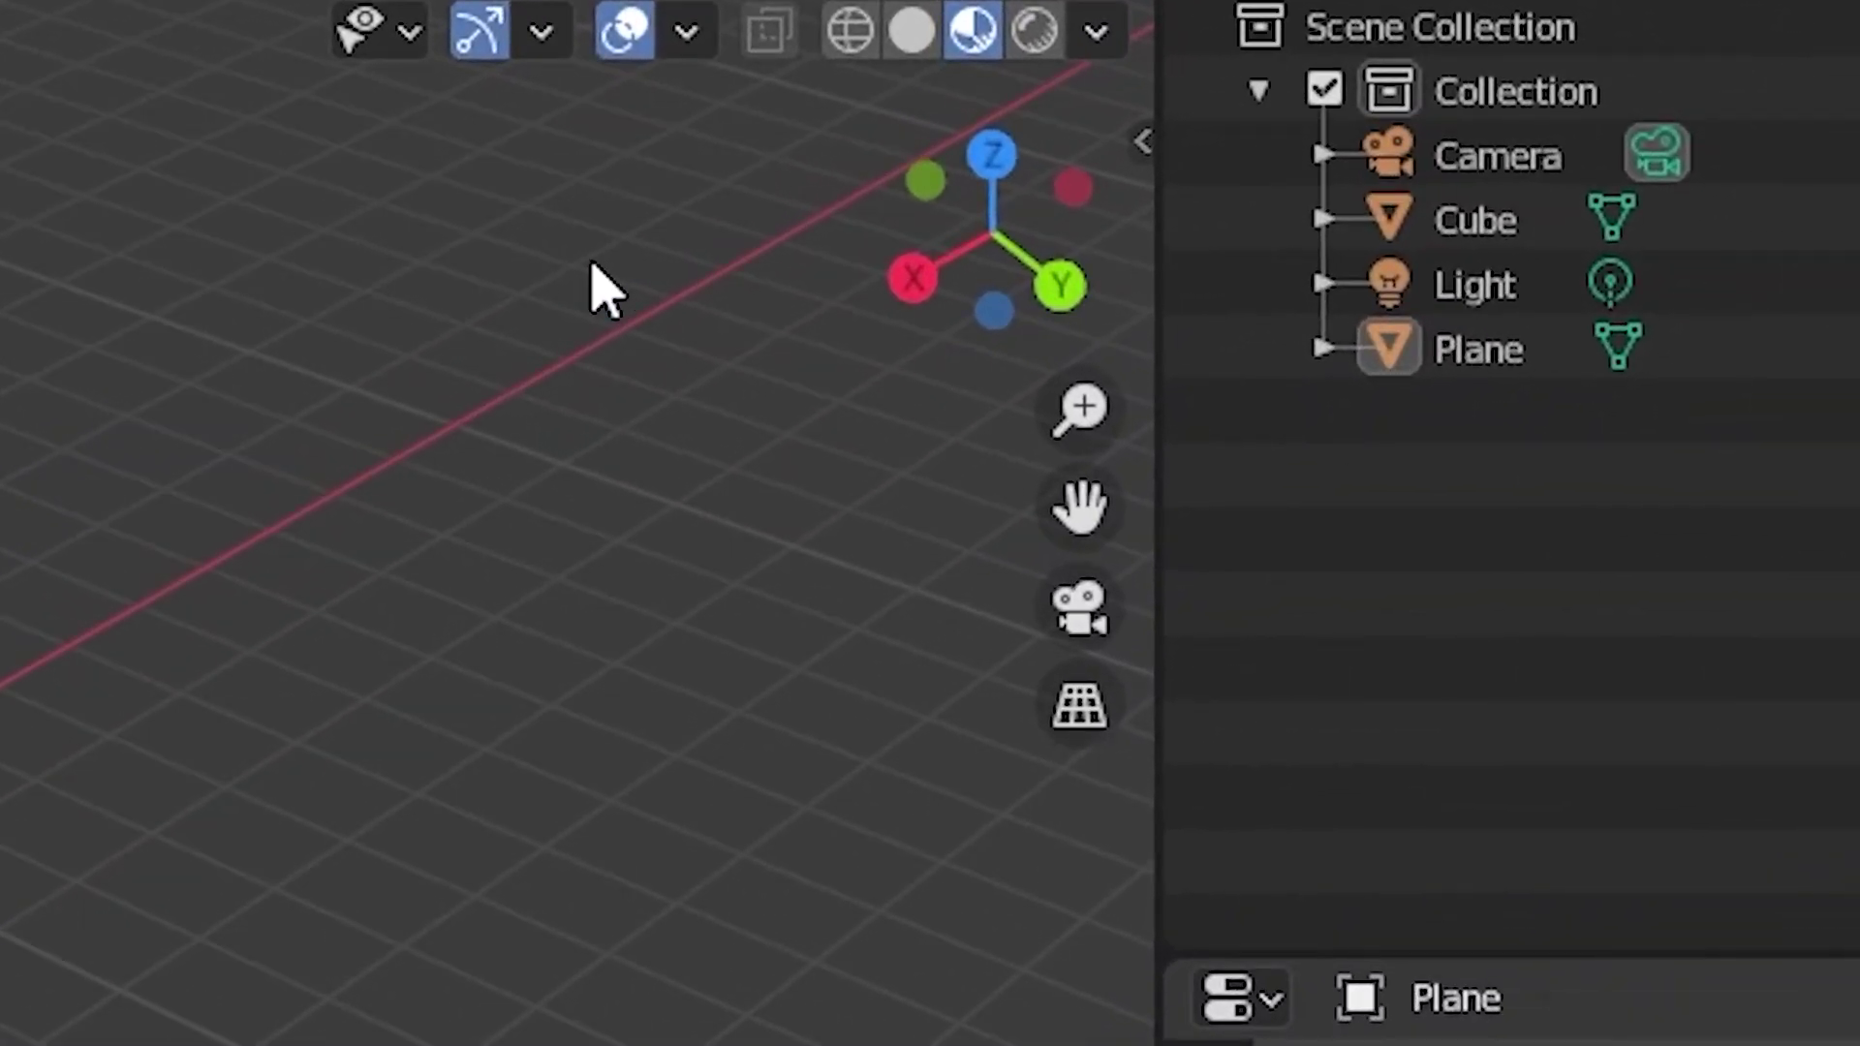
Turn on Scene Lights for the Material Preview shading and pick the forest environment image
{"action": "left_click", "coordinate": [1096, 32]}
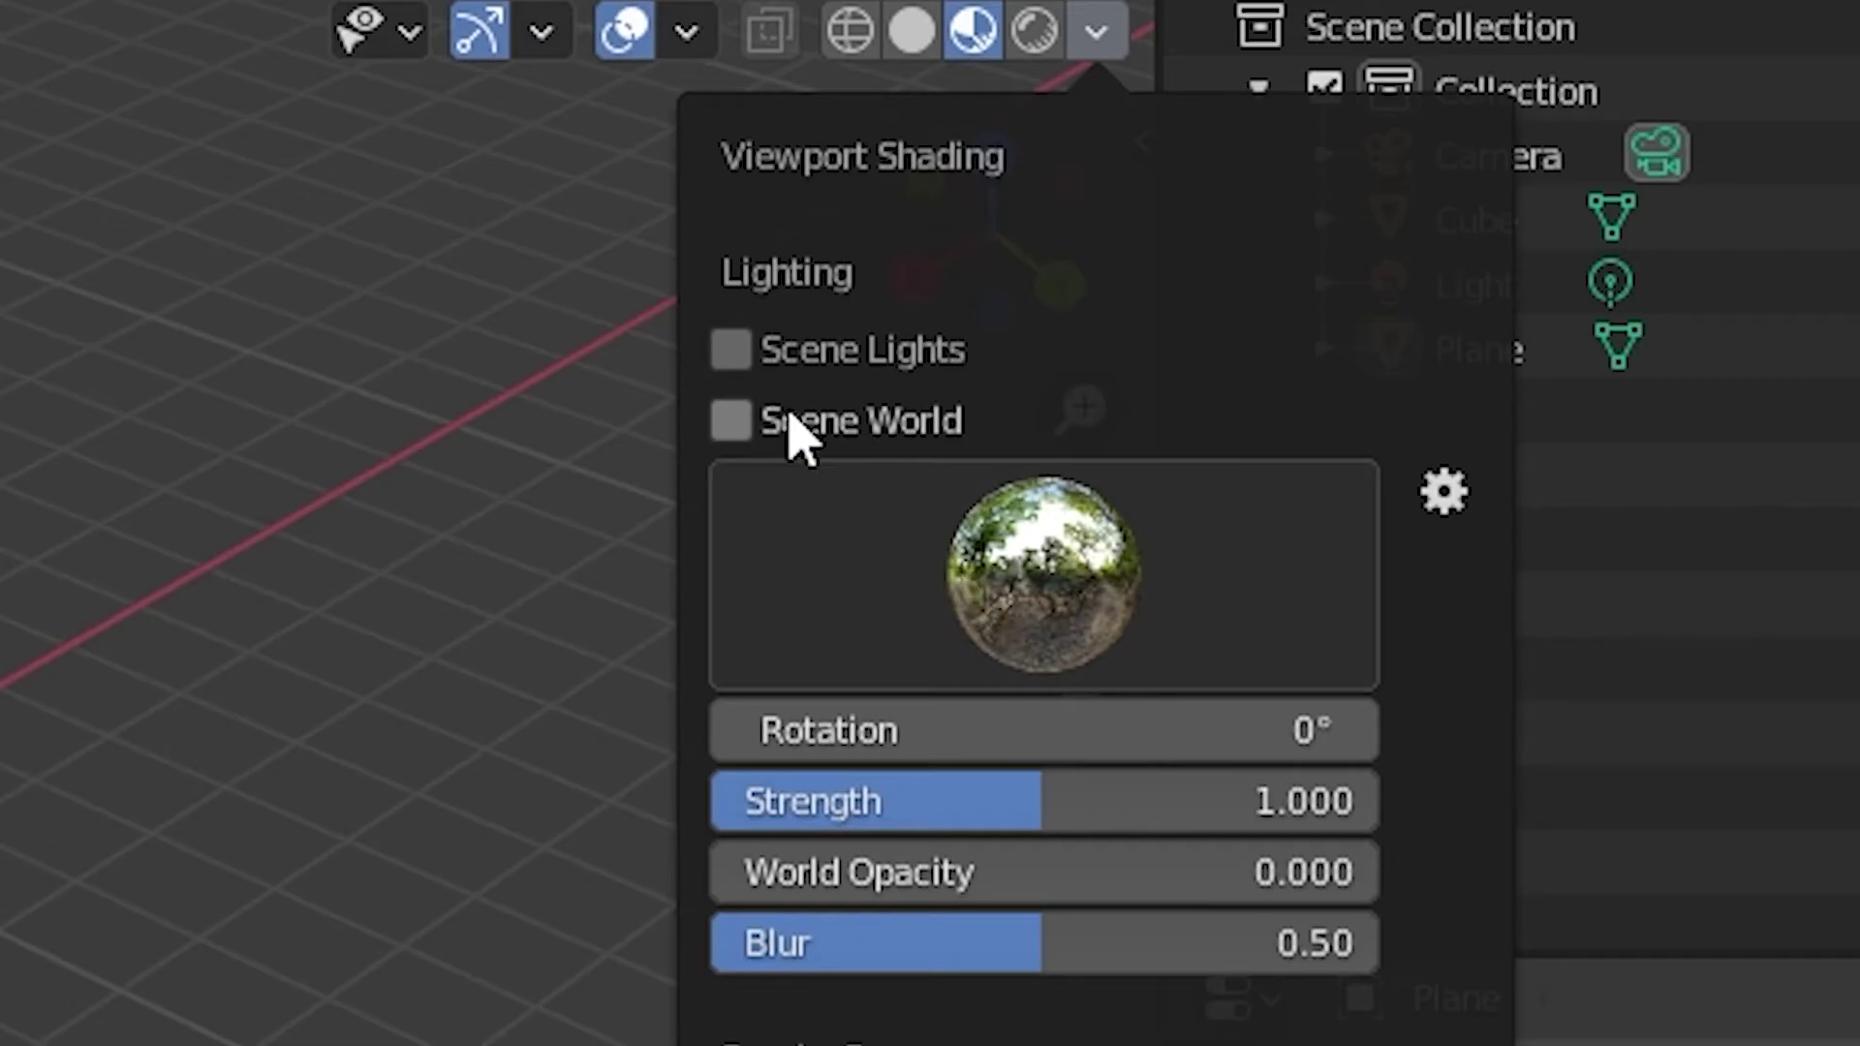
{"action": "left_click", "coordinate": [751, 366]}
{"action": "left_click", "coordinate": [990, 519]}
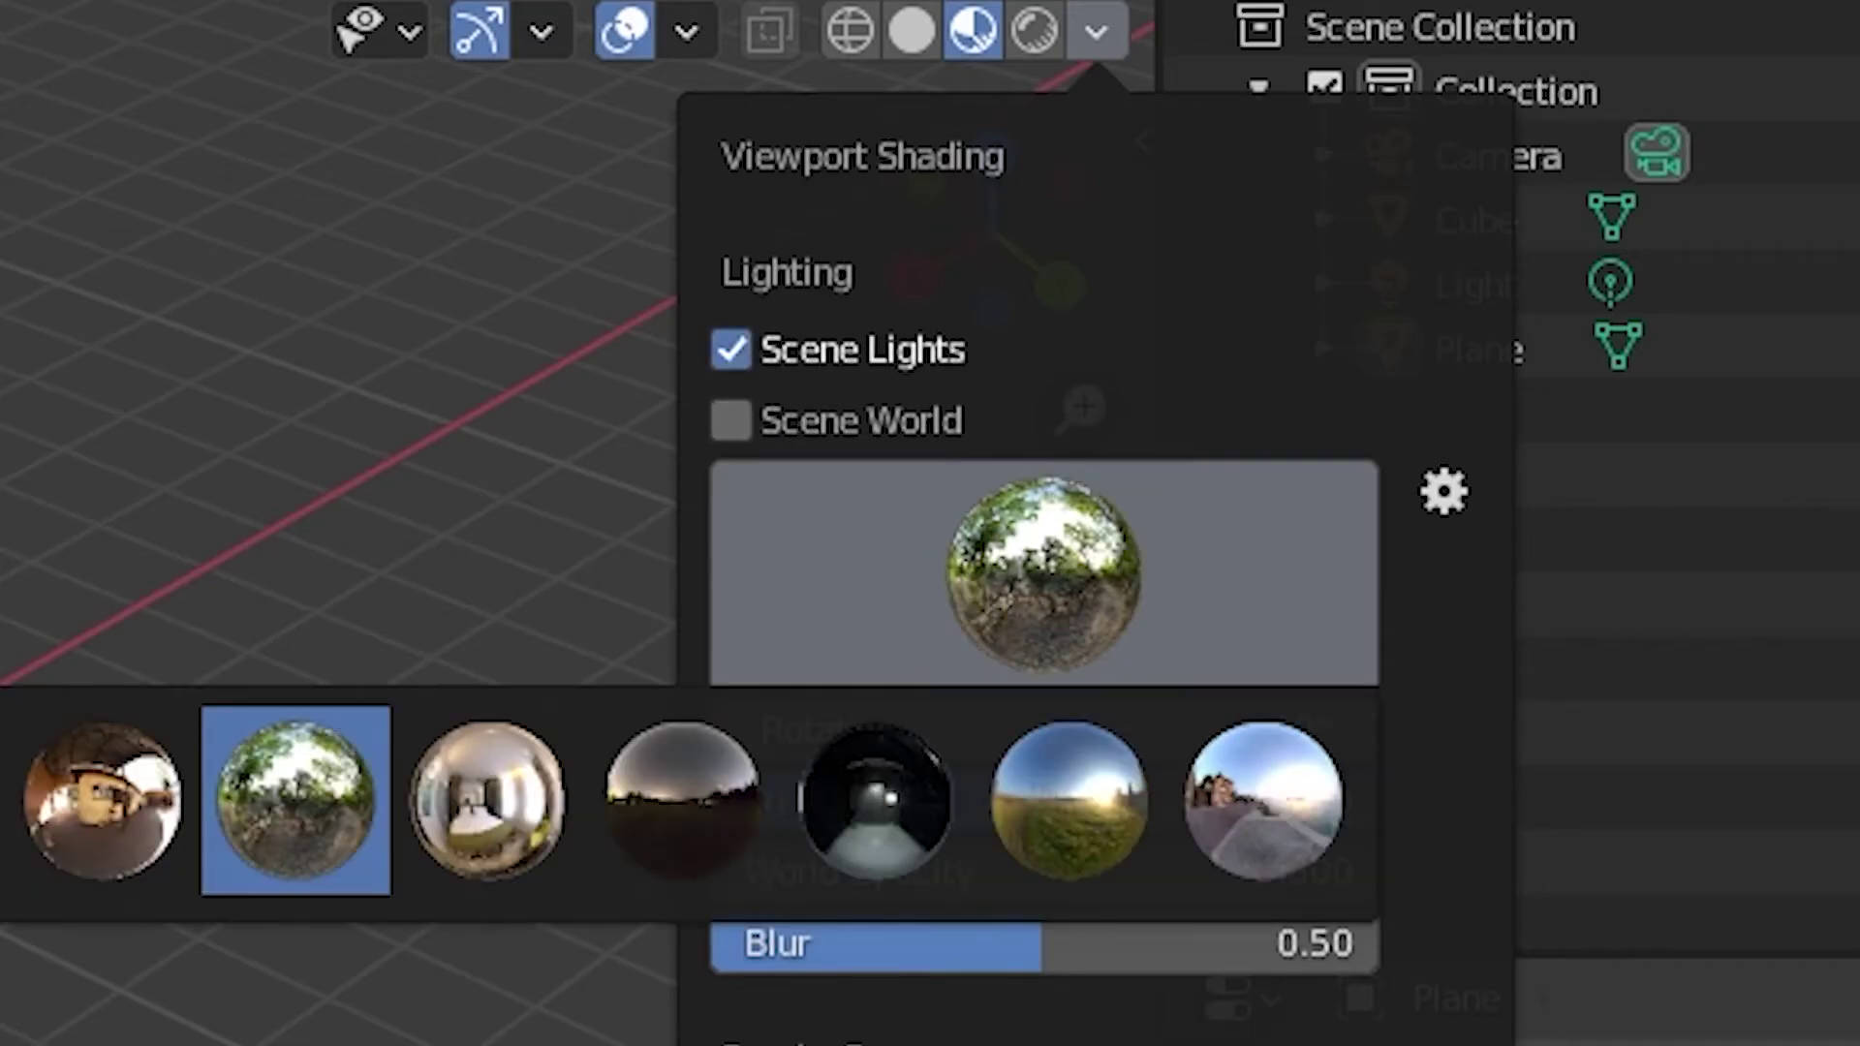
{"action": "left_click", "coordinate": [294, 795]}
{"action": "middle_click_drag", "start_coordinate": [435, 872], "coordinate": [305, 678]}
Set the preview environment's World Opacity to 1.000, reduce its blur, and choose the night-time environment image
{"action": "left_click", "coordinate": [1096, 32]}
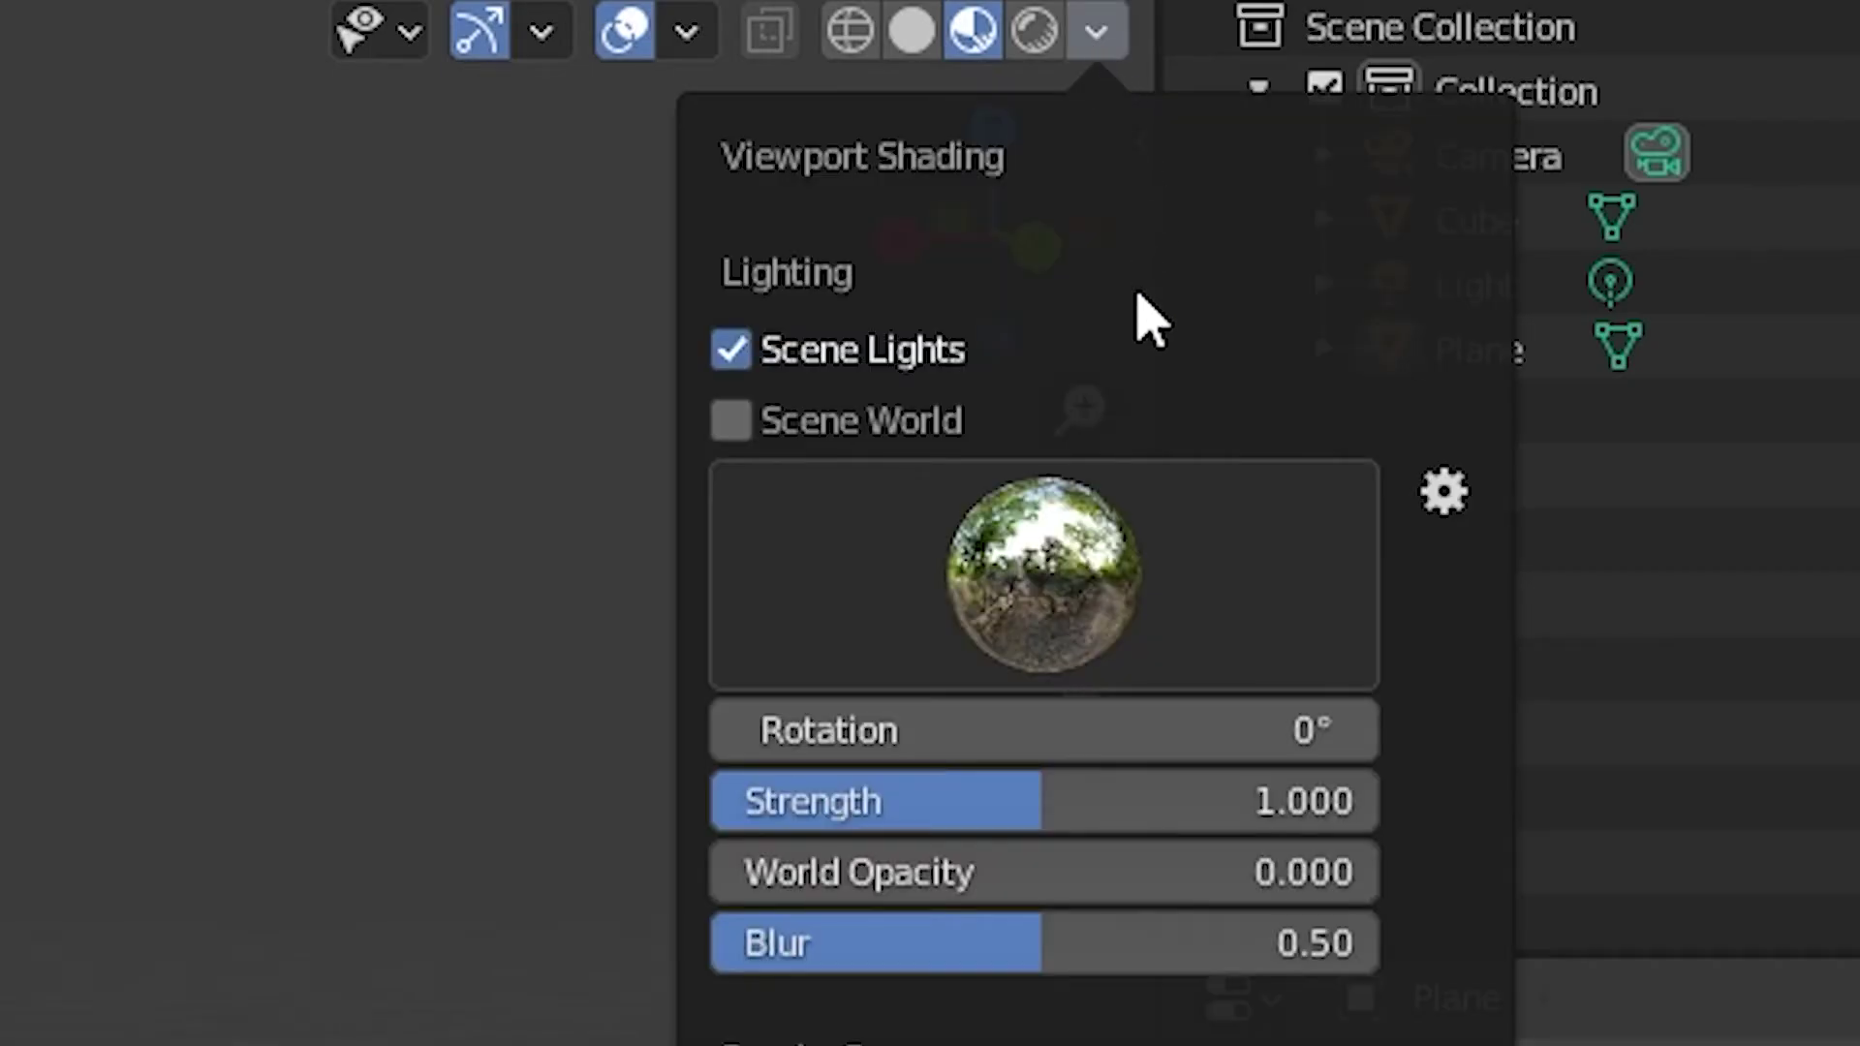
{"action": "left_click_drag", "start_coordinate": [786, 877], "coordinate": [1375, 874]}
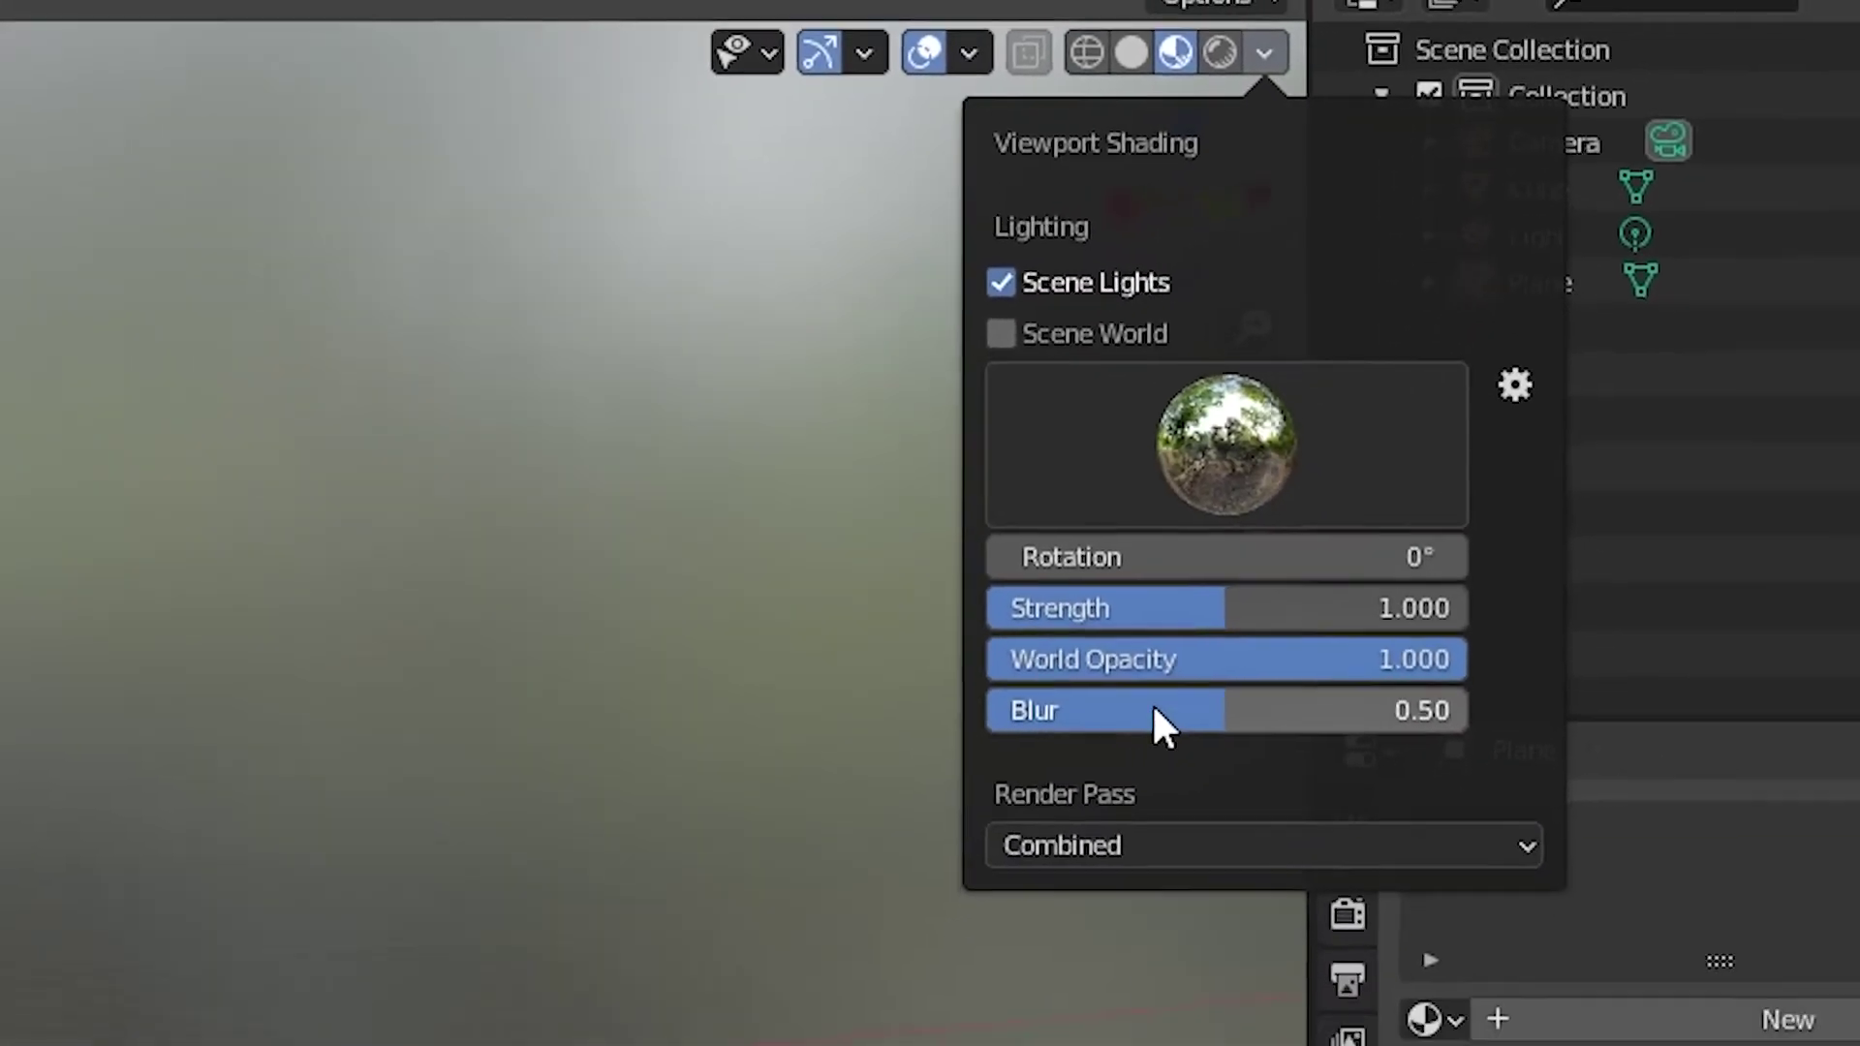
{"action": "left_click_drag", "start_coordinate": [945, 944], "coordinate": [859, 944]}
{"action": "middle_click_drag", "start_coordinate": [976, 352], "coordinate": [1143, 427]}
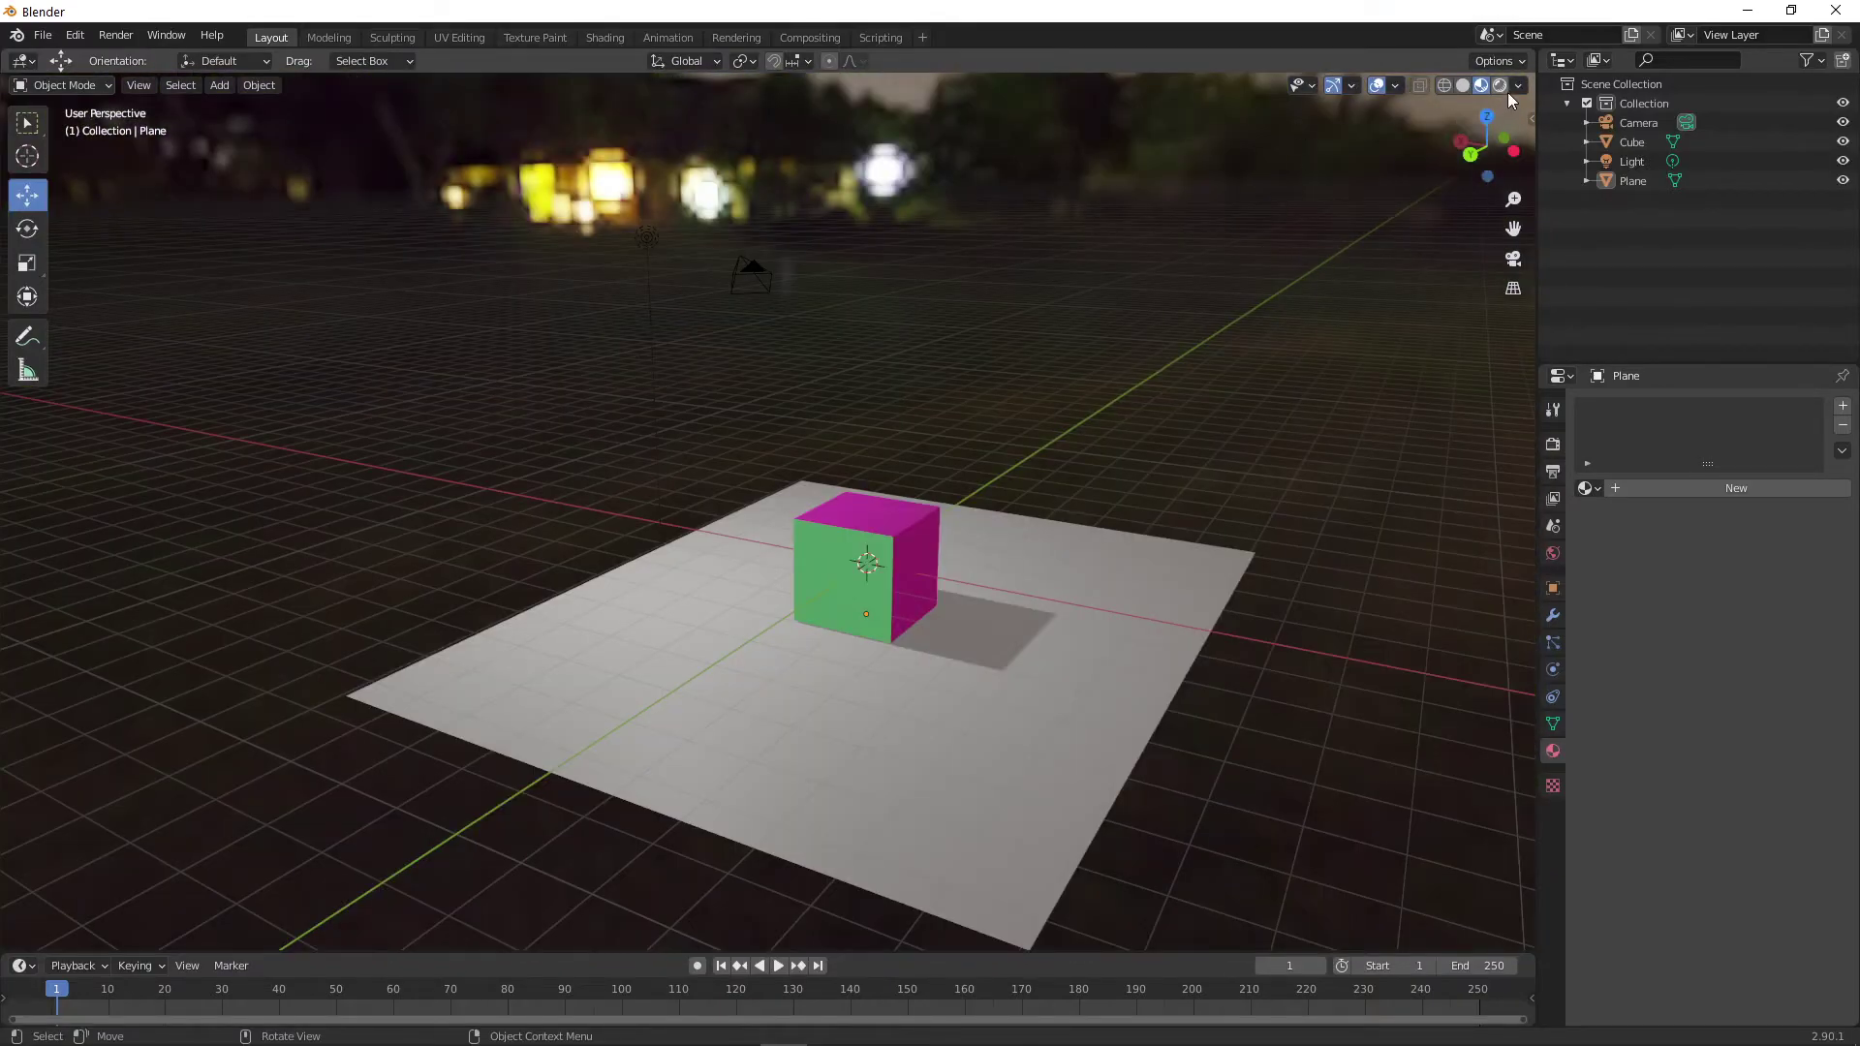
Show the viewport in Rendered shading and give the existing light a pale blue color, 1209.9 W power and a 2.51 m radius
{"action": "left_click", "coordinate": [1501, 87]}
{"action": "middle_click_drag", "start_coordinate": [1075, 378], "coordinate": [1221, 400]}
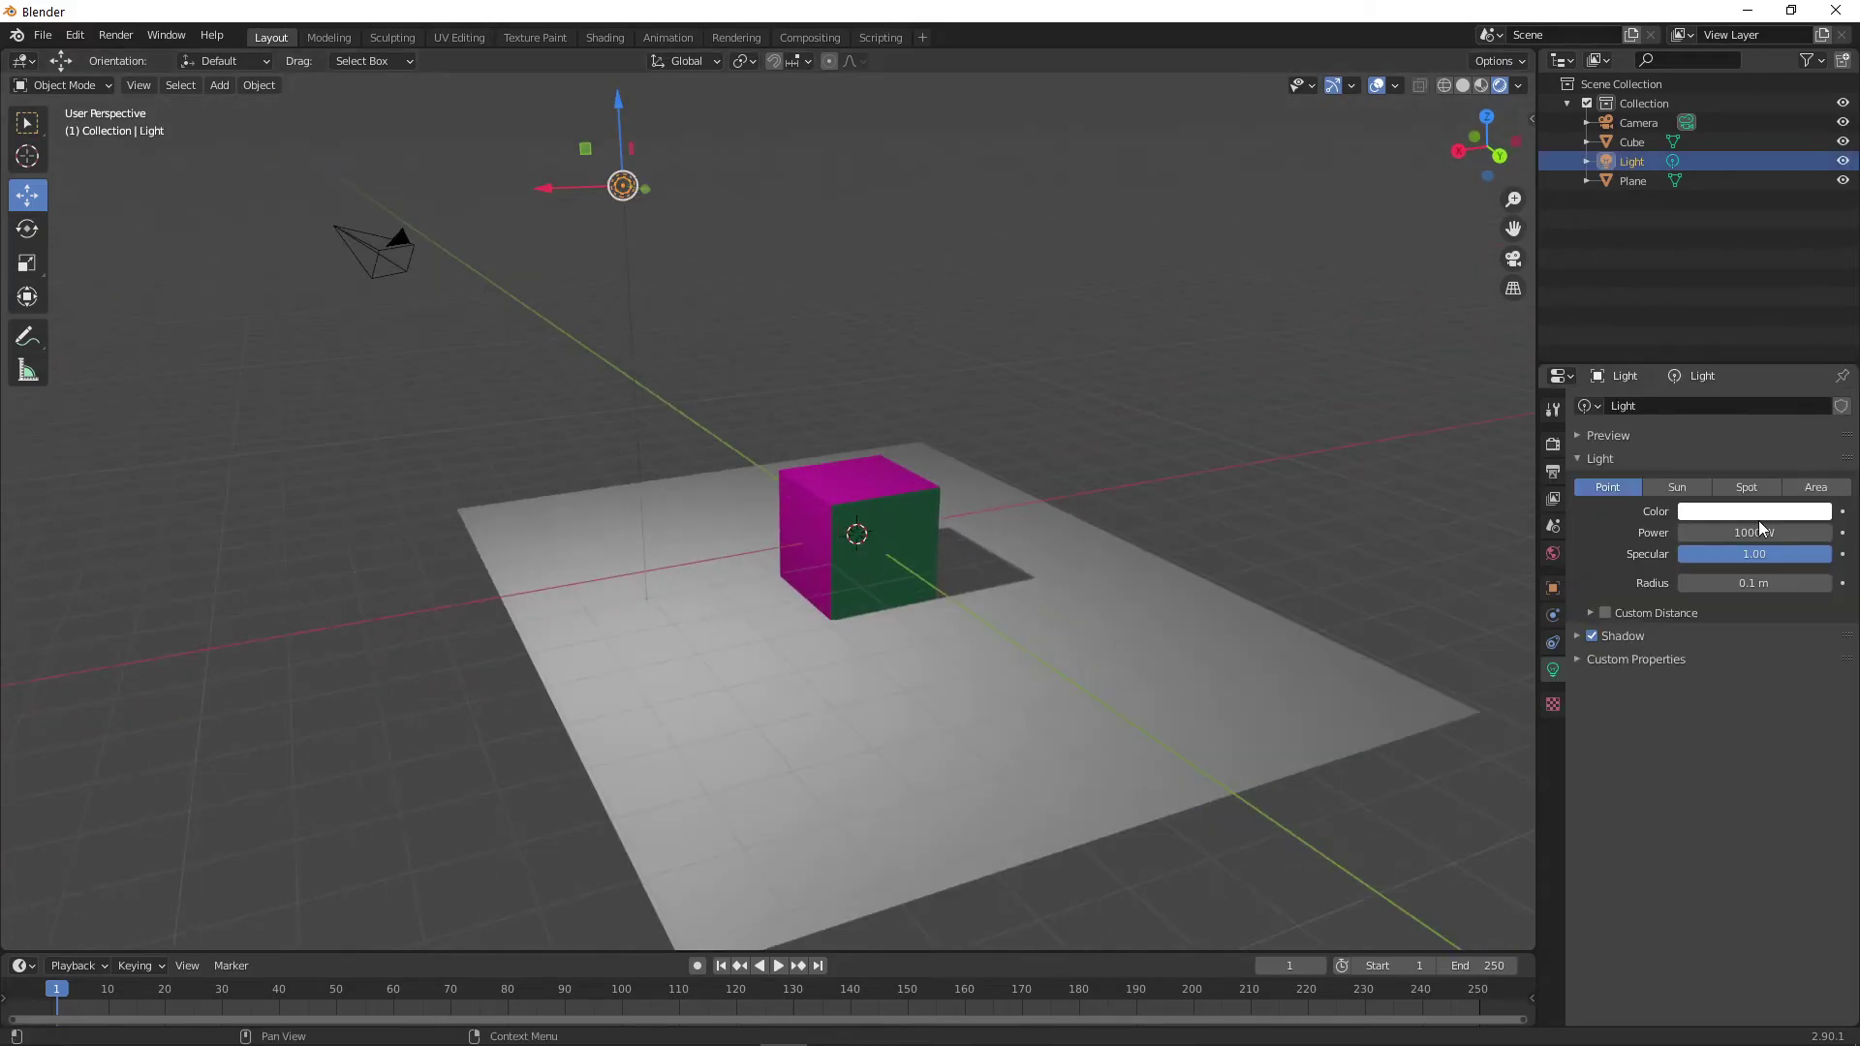
{"action": "left_click", "coordinate": [1753, 516]}
{"action": "left_click_drag", "start_coordinate": [1741, 376], "coordinate": [1730, 327]}
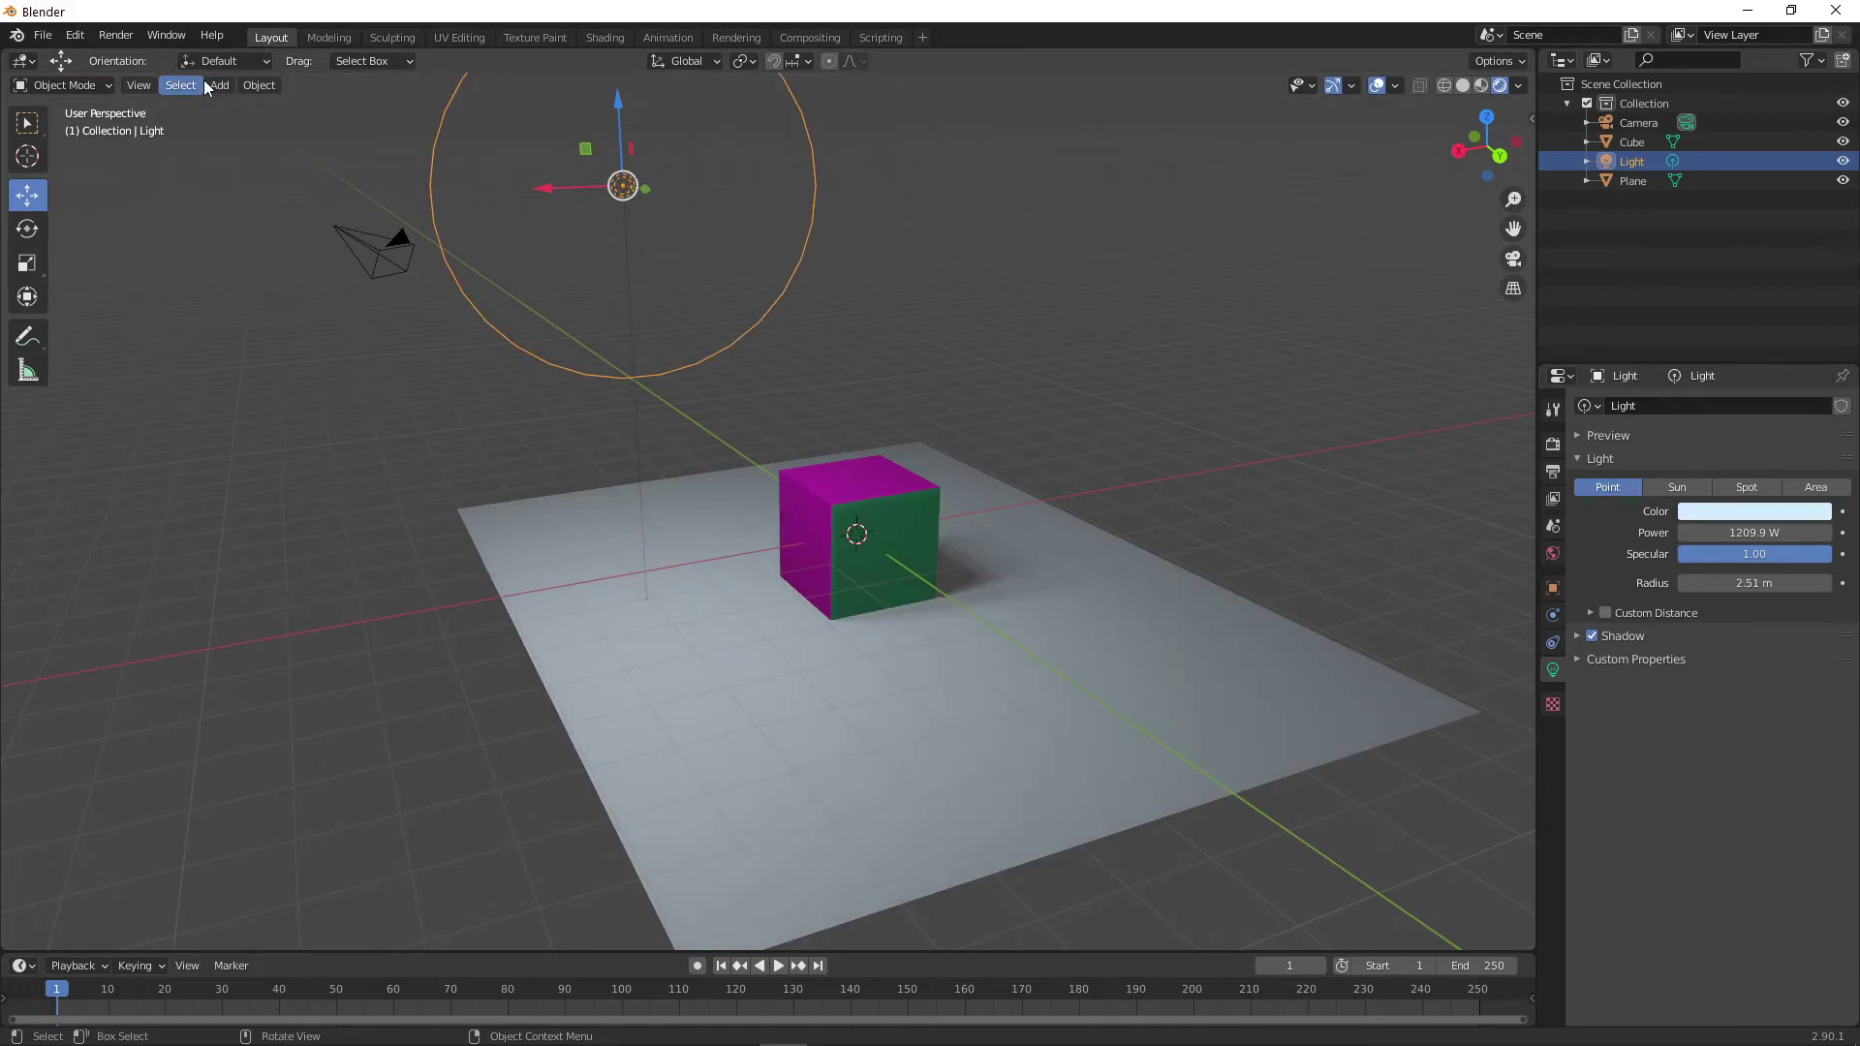
Add a point light, move it in front of the cube near its X-facing side, and set its power to 500 W
{"action": "left_click", "coordinate": [217, 85]}
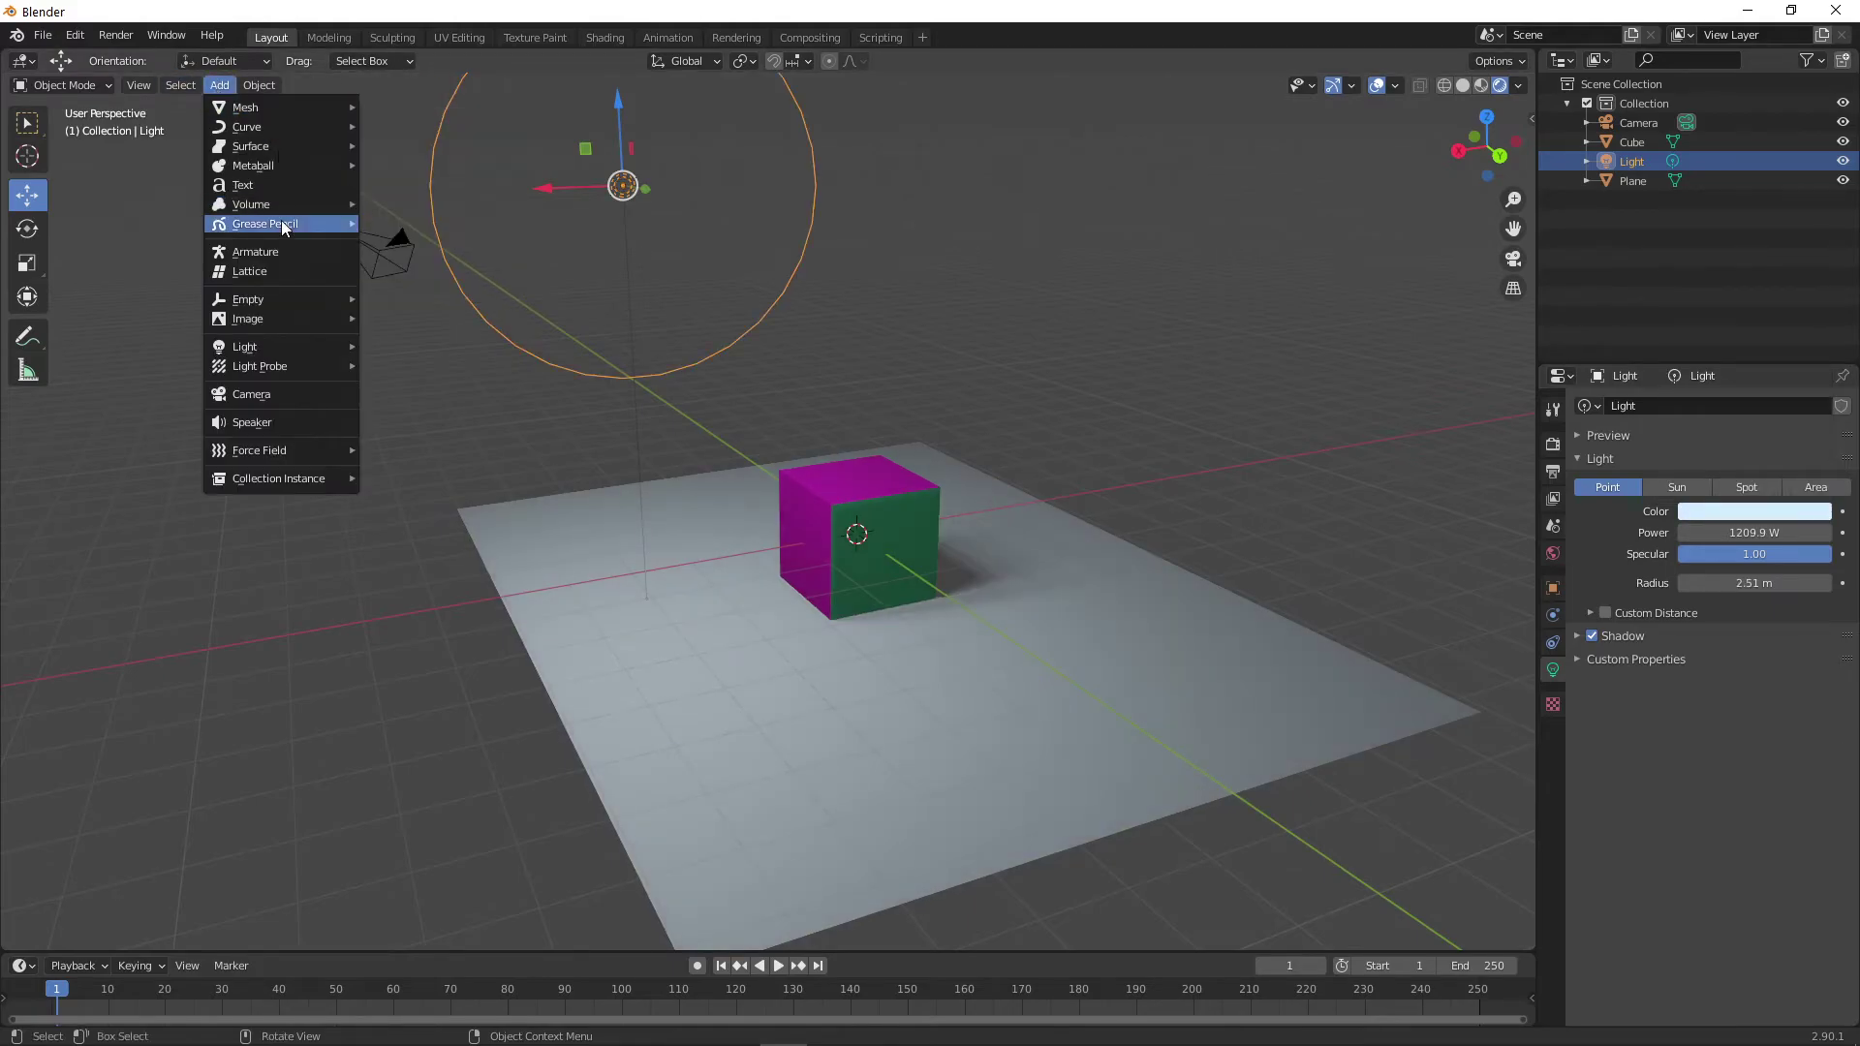
{"action": "mouse_move", "coordinate": [281, 349]}
{"action": "left_click", "coordinate": [407, 345]}
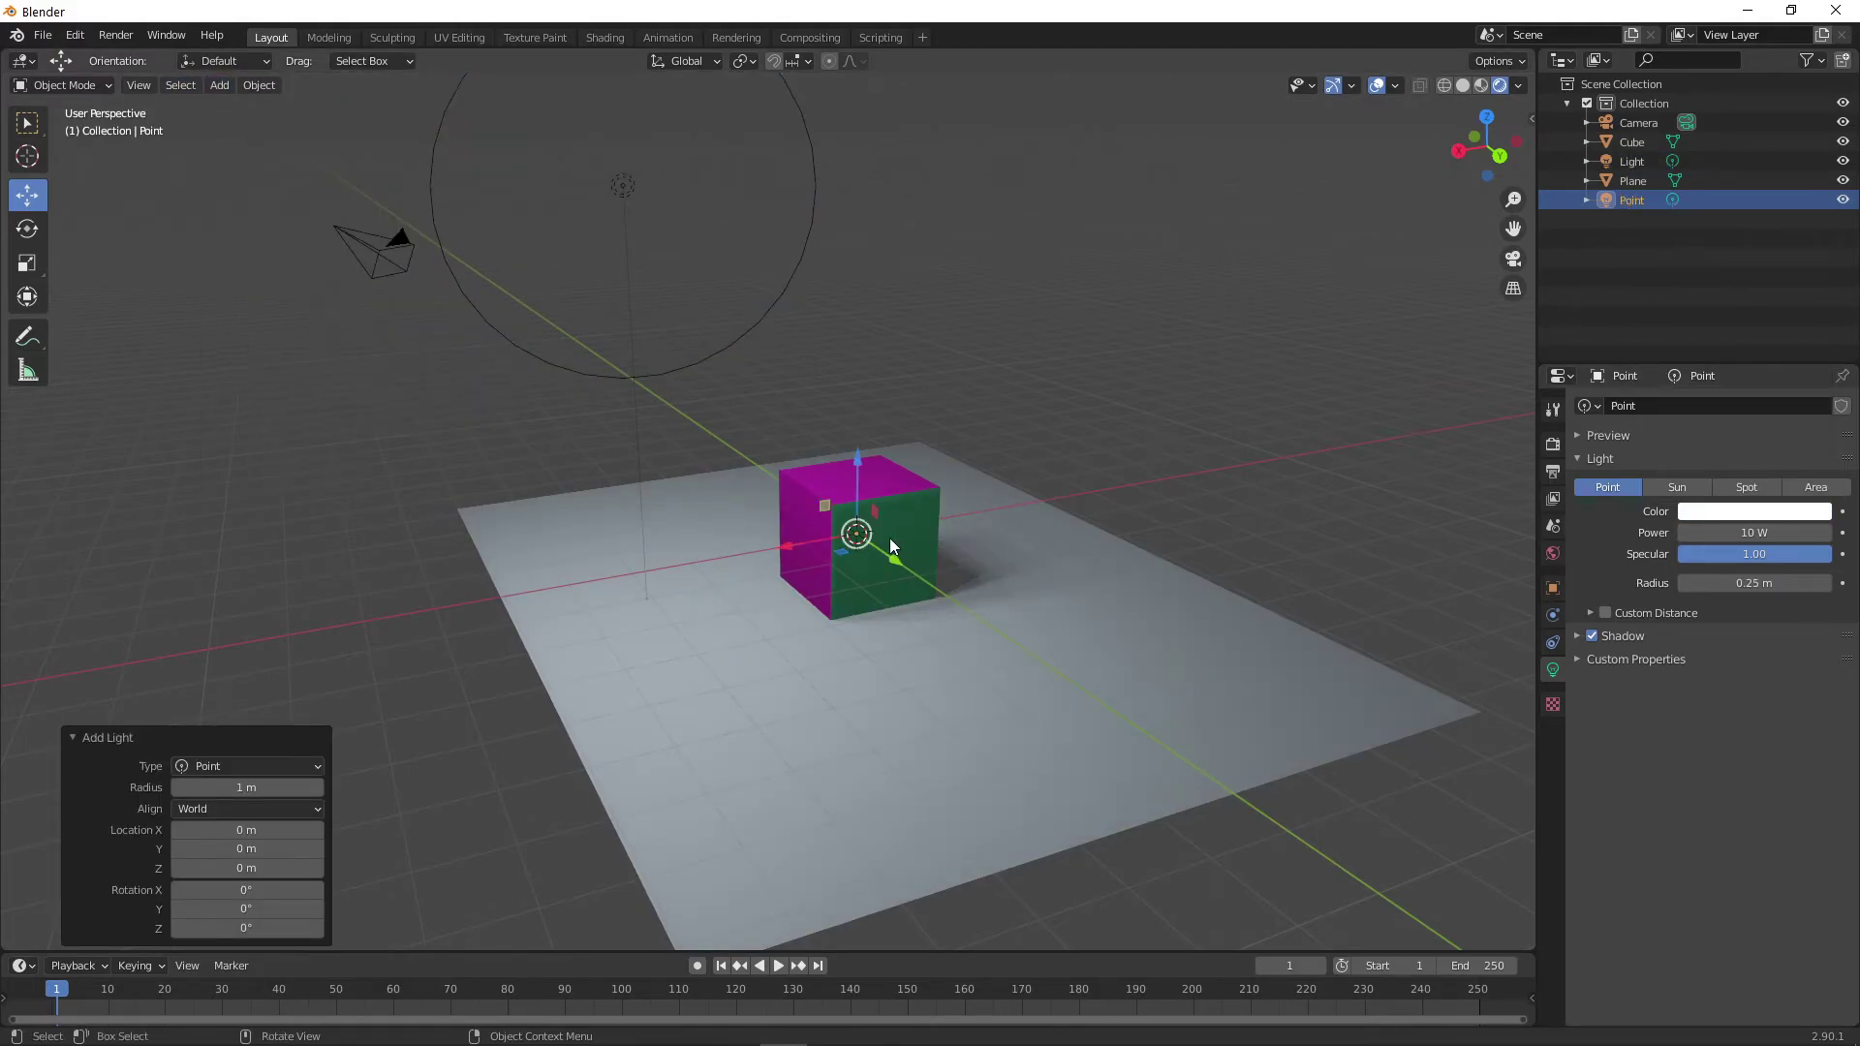
{"action": "key", "text": "g"}
{"action": "left_click", "coordinate": [1041, 620]}
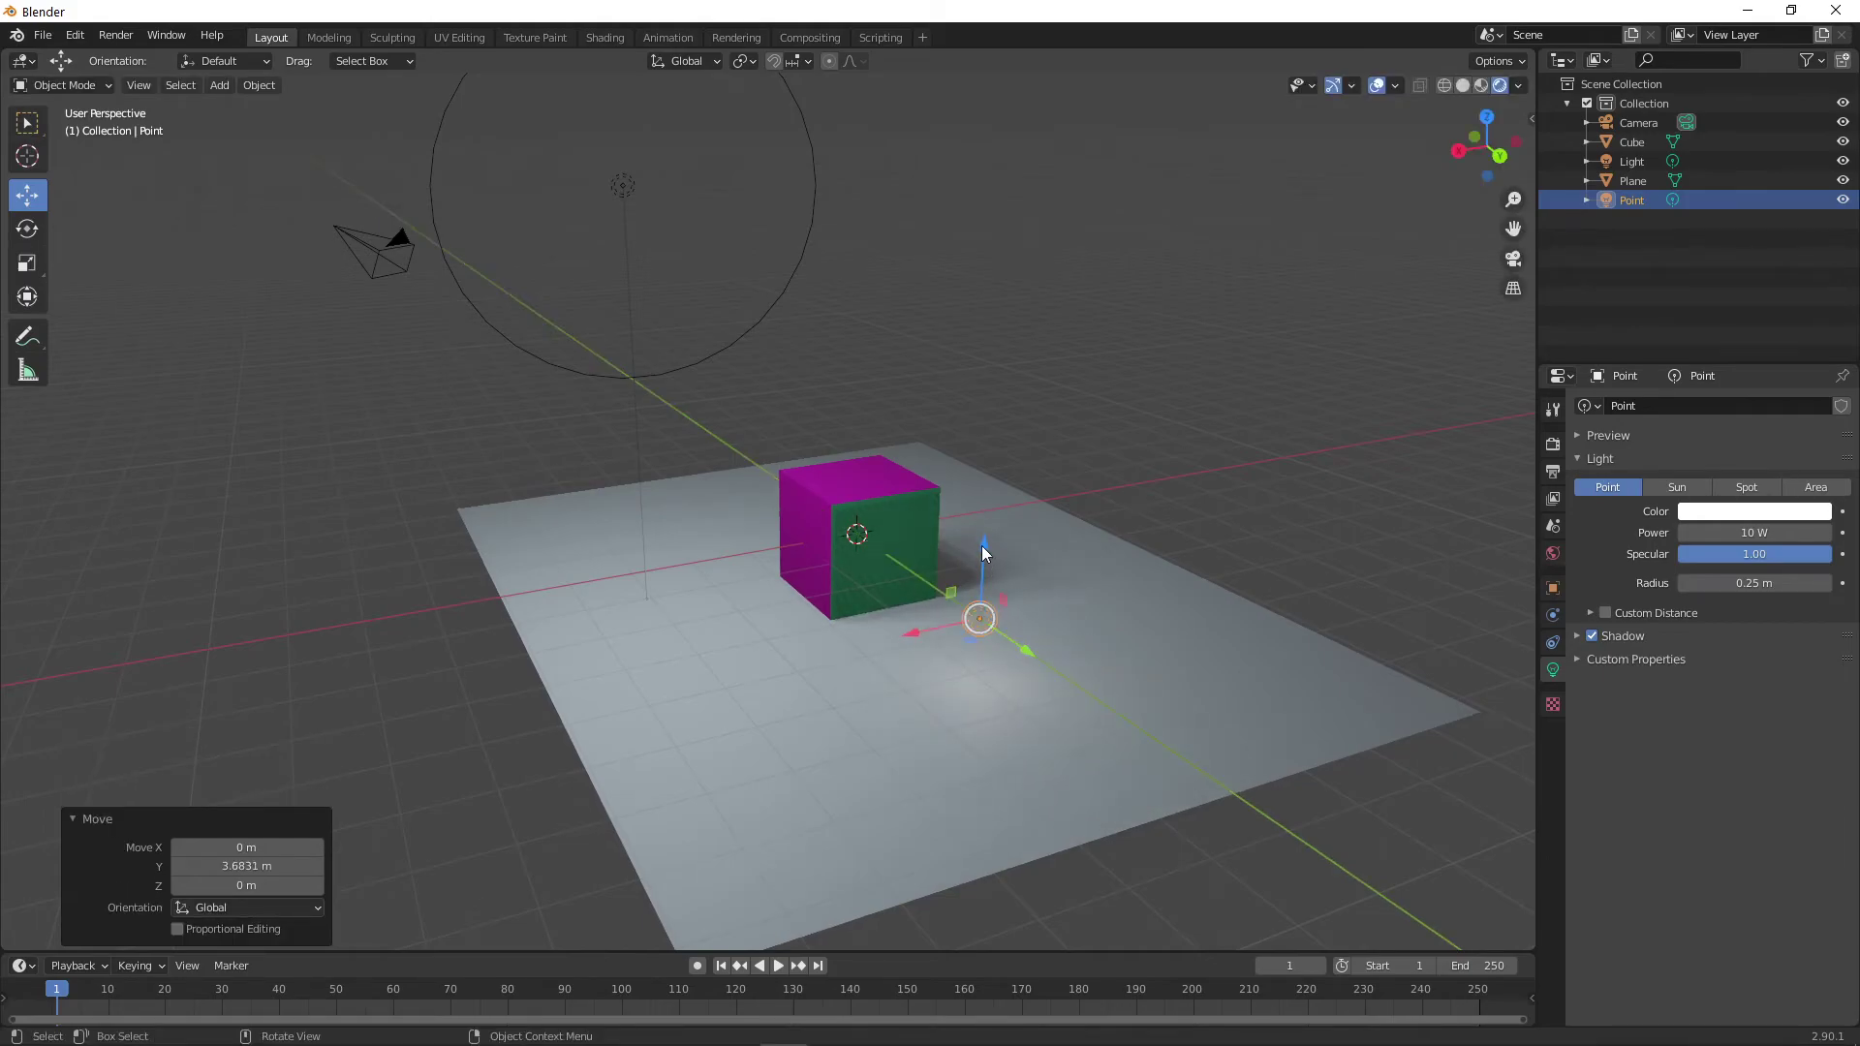
{"action": "key", "text": "g"}
{"action": "key", "text": "z"}
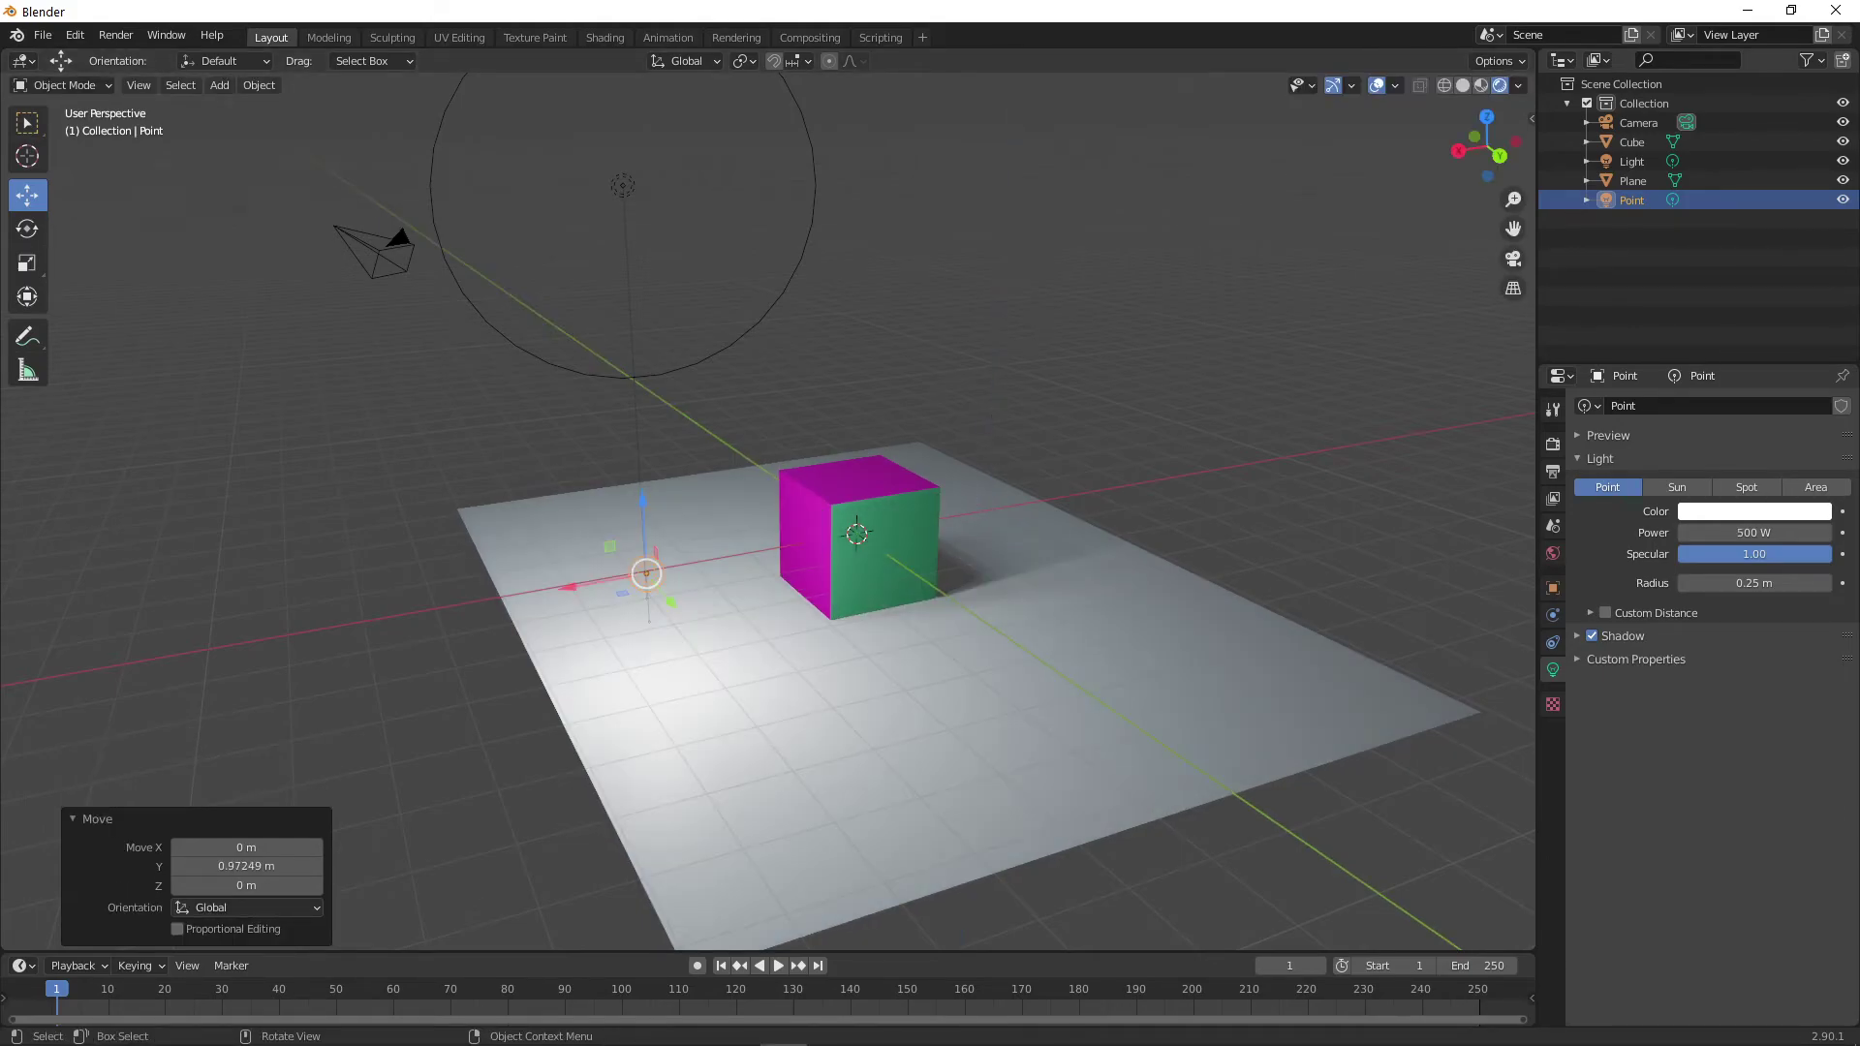
Add a camera about 7.6 m out along X, rotate it to face the cube, and delete the original camera
{"action": "left_click", "coordinate": [219, 87]}
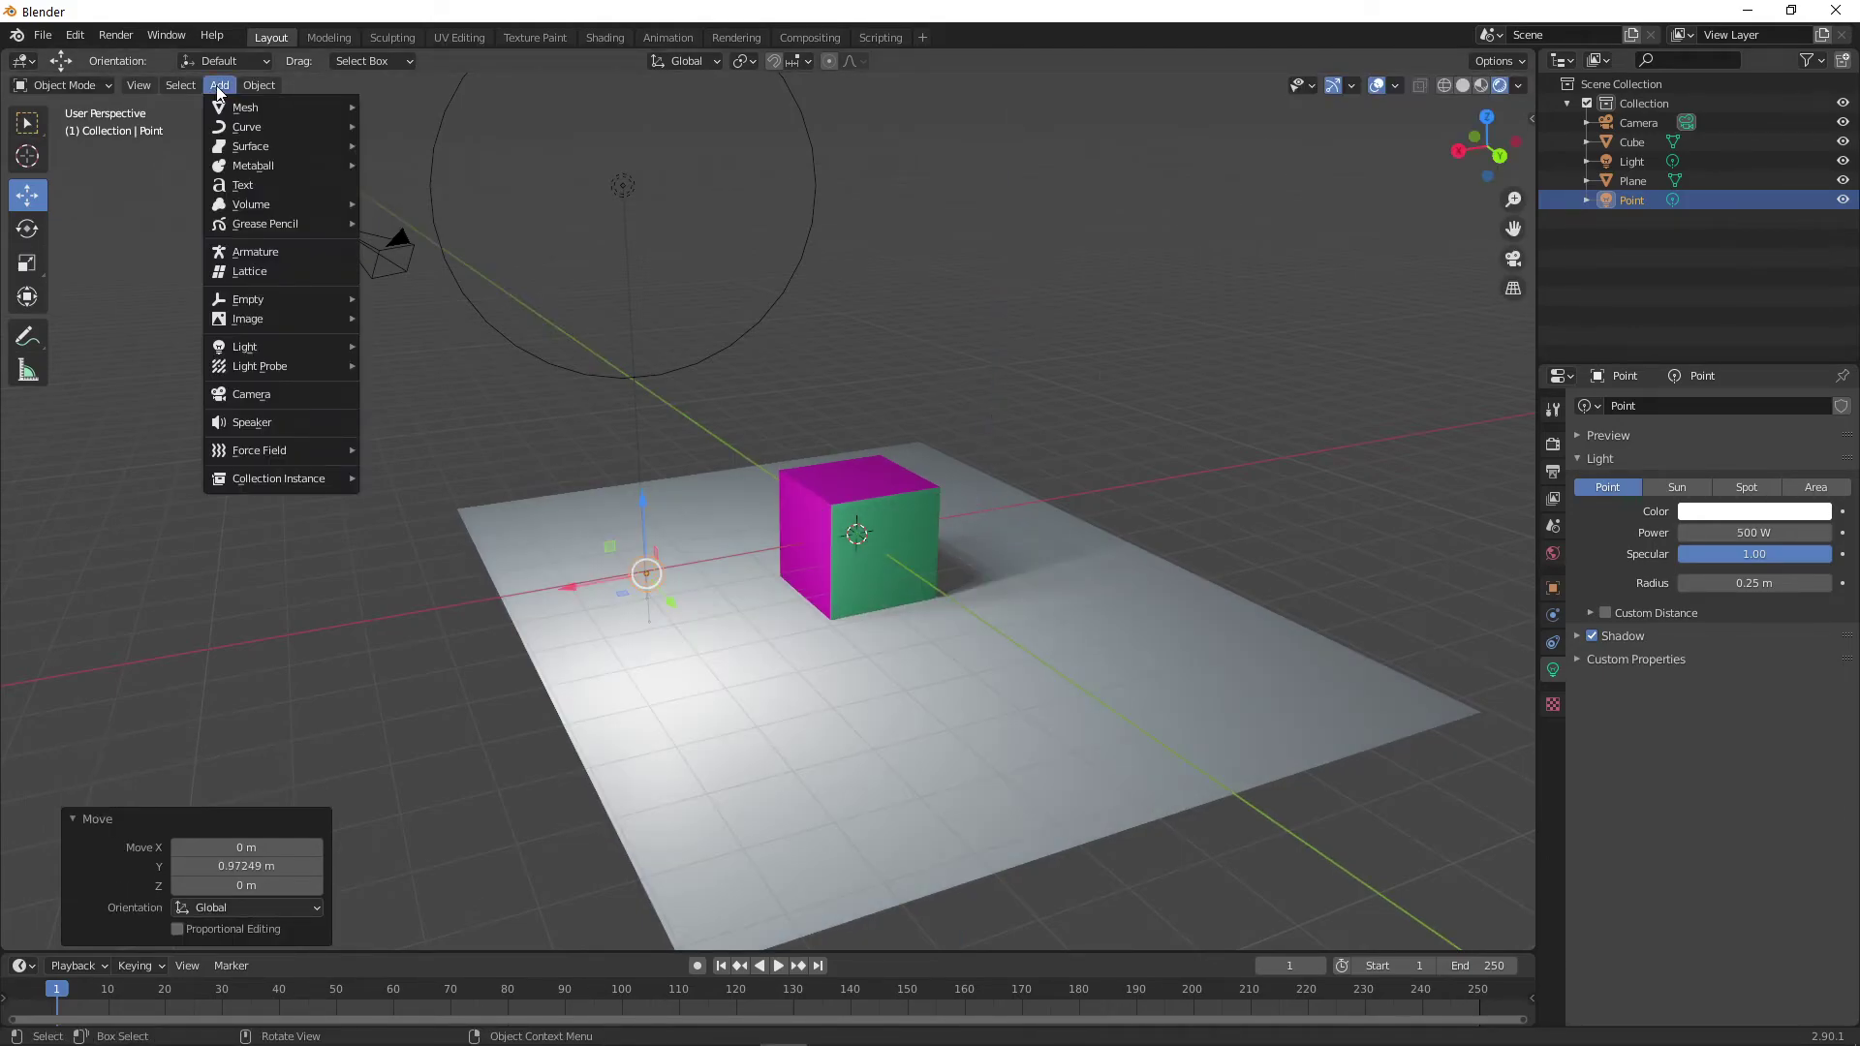
{"action": "left_click", "coordinate": [279, 397]}
{"action": "left_click_drag", "start_coordinate": [907, 574], "coordinate": [407, 620]}
{"action": "middle_click_drag", "start_coordinate": [407, 620], "coordinate": [634, 663]}
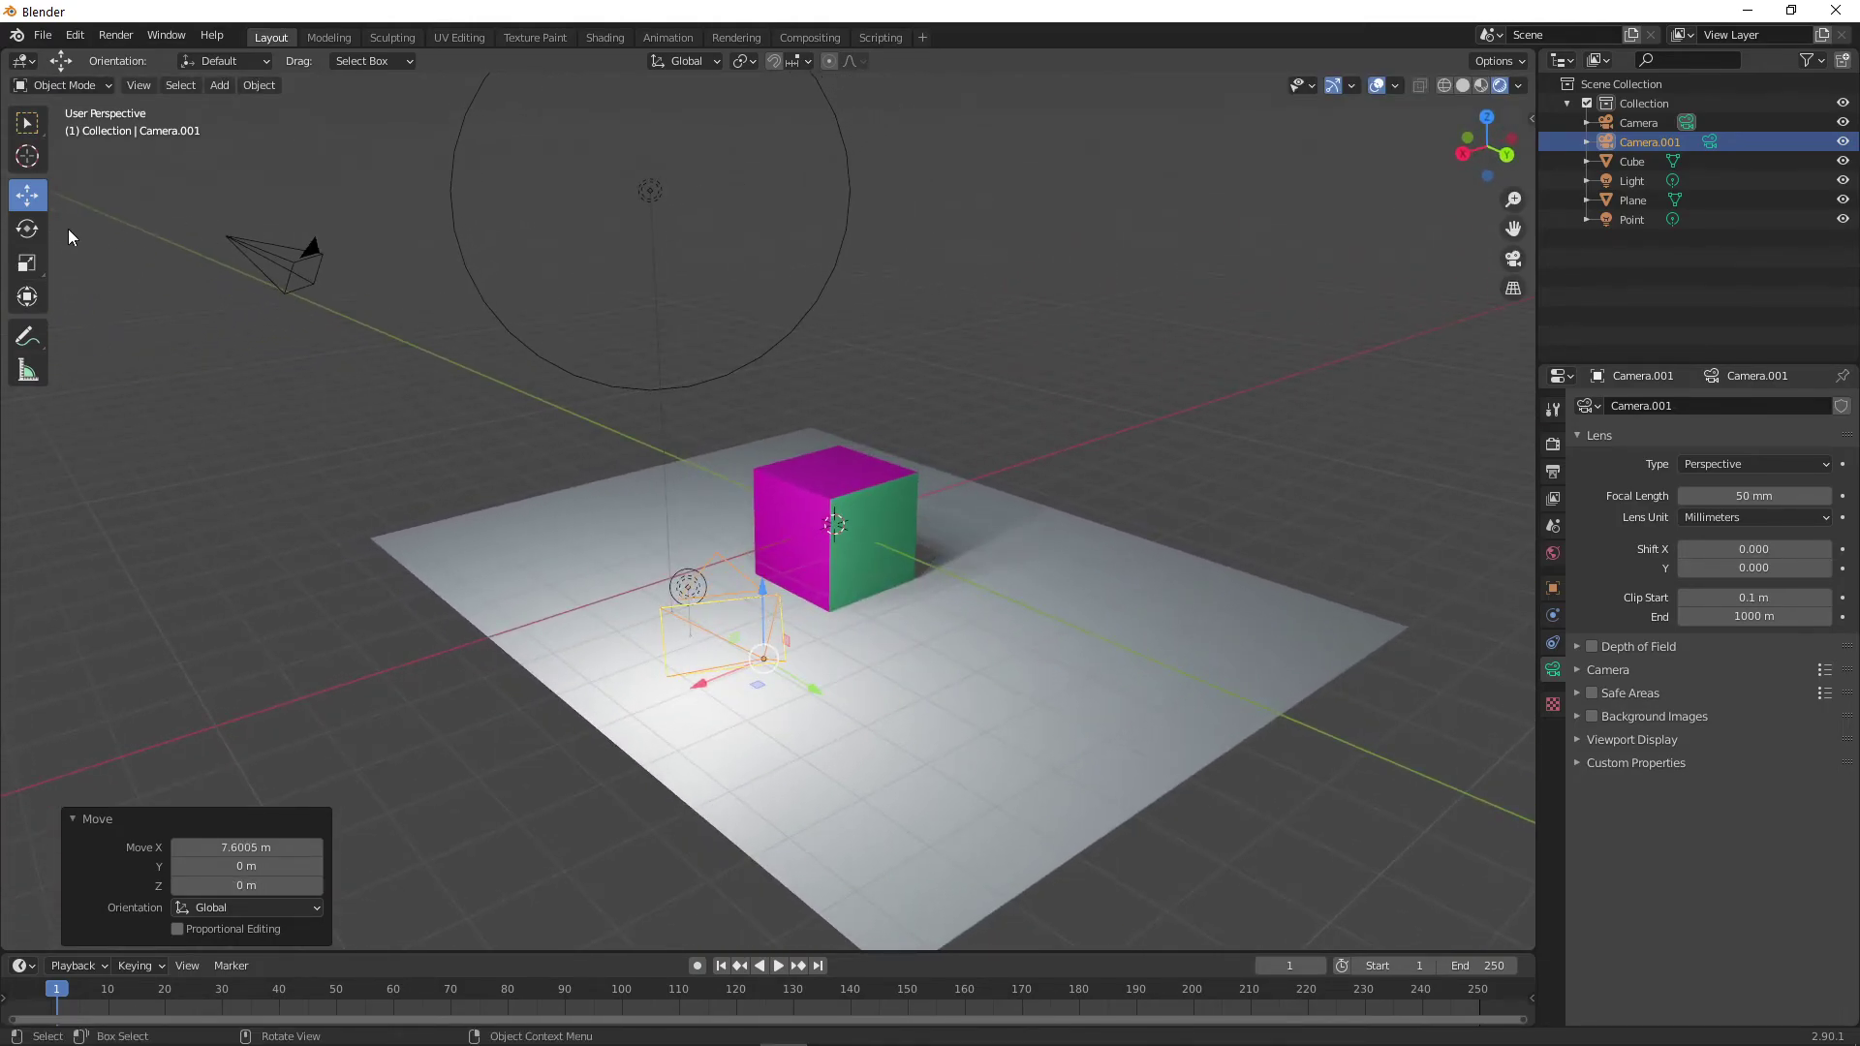
{"action": "left_click", "coordinate": [26, 229]}
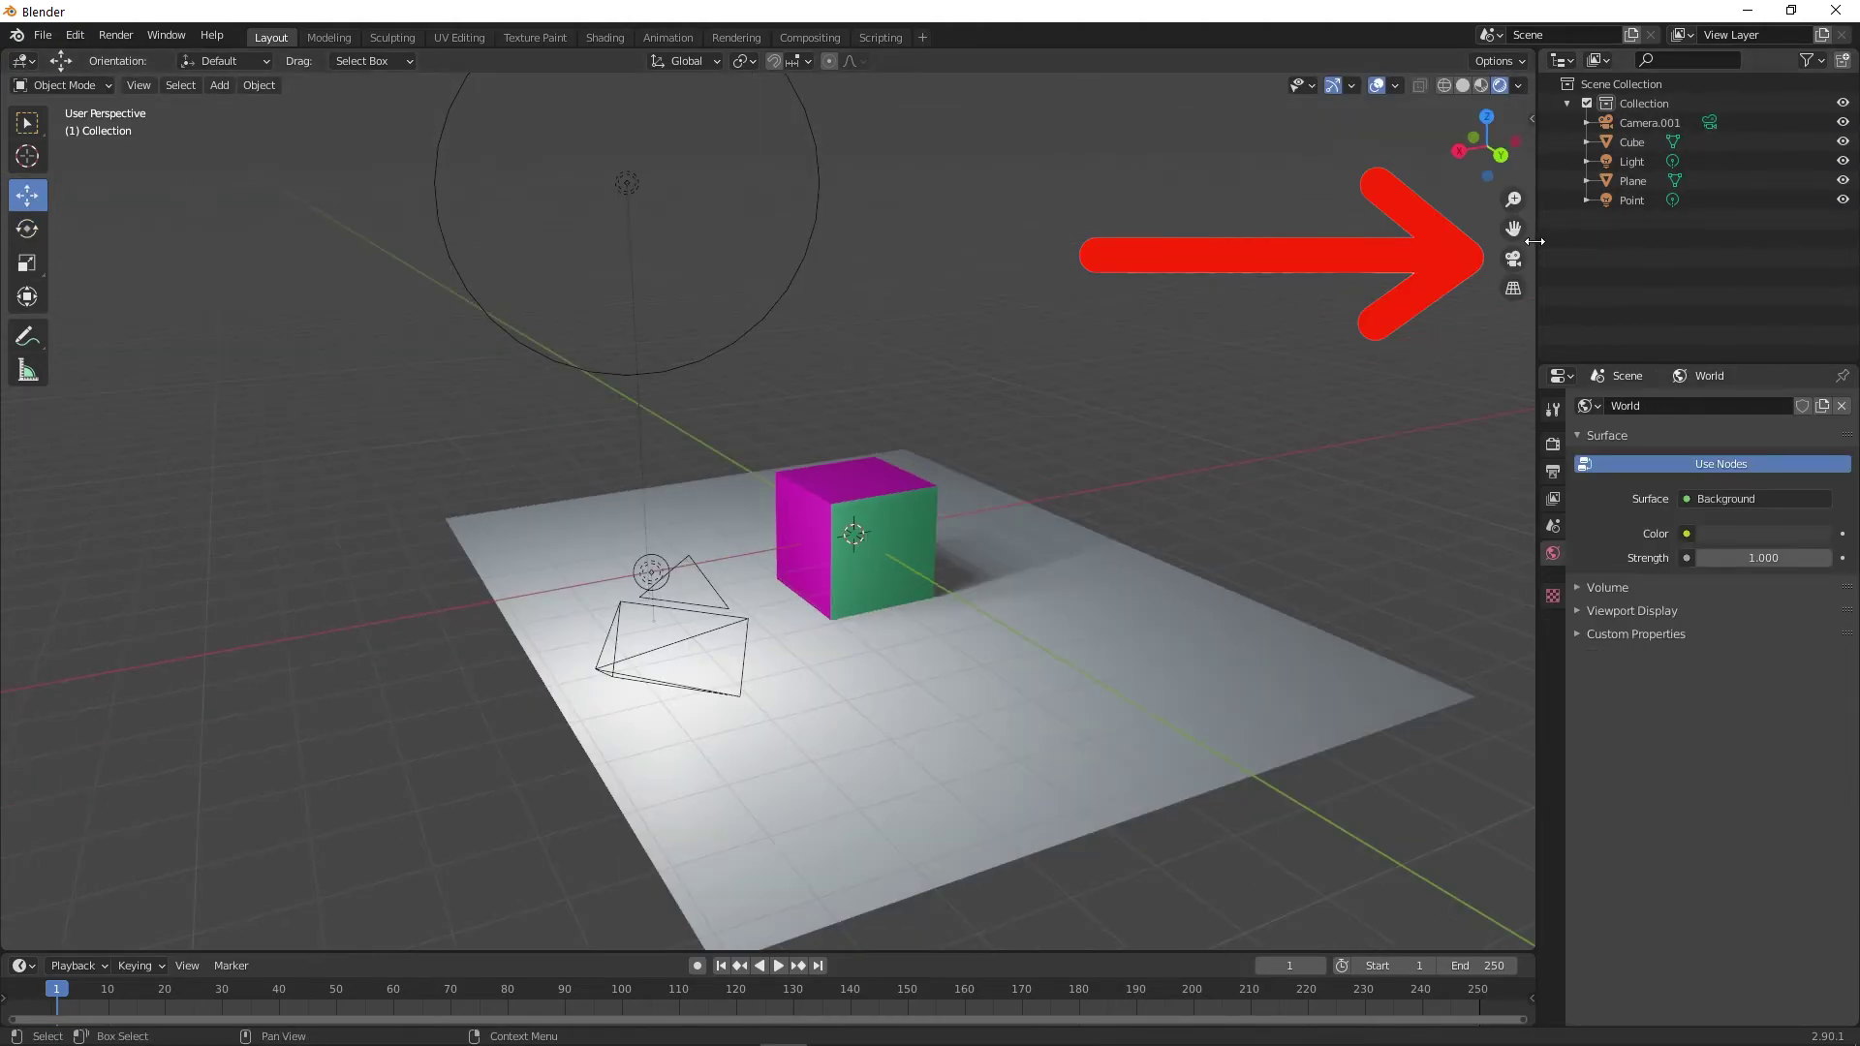
Look through the new camera and set its focal length to 44 mm
{"action": "left_click", "coordinate": [1513, 259]}
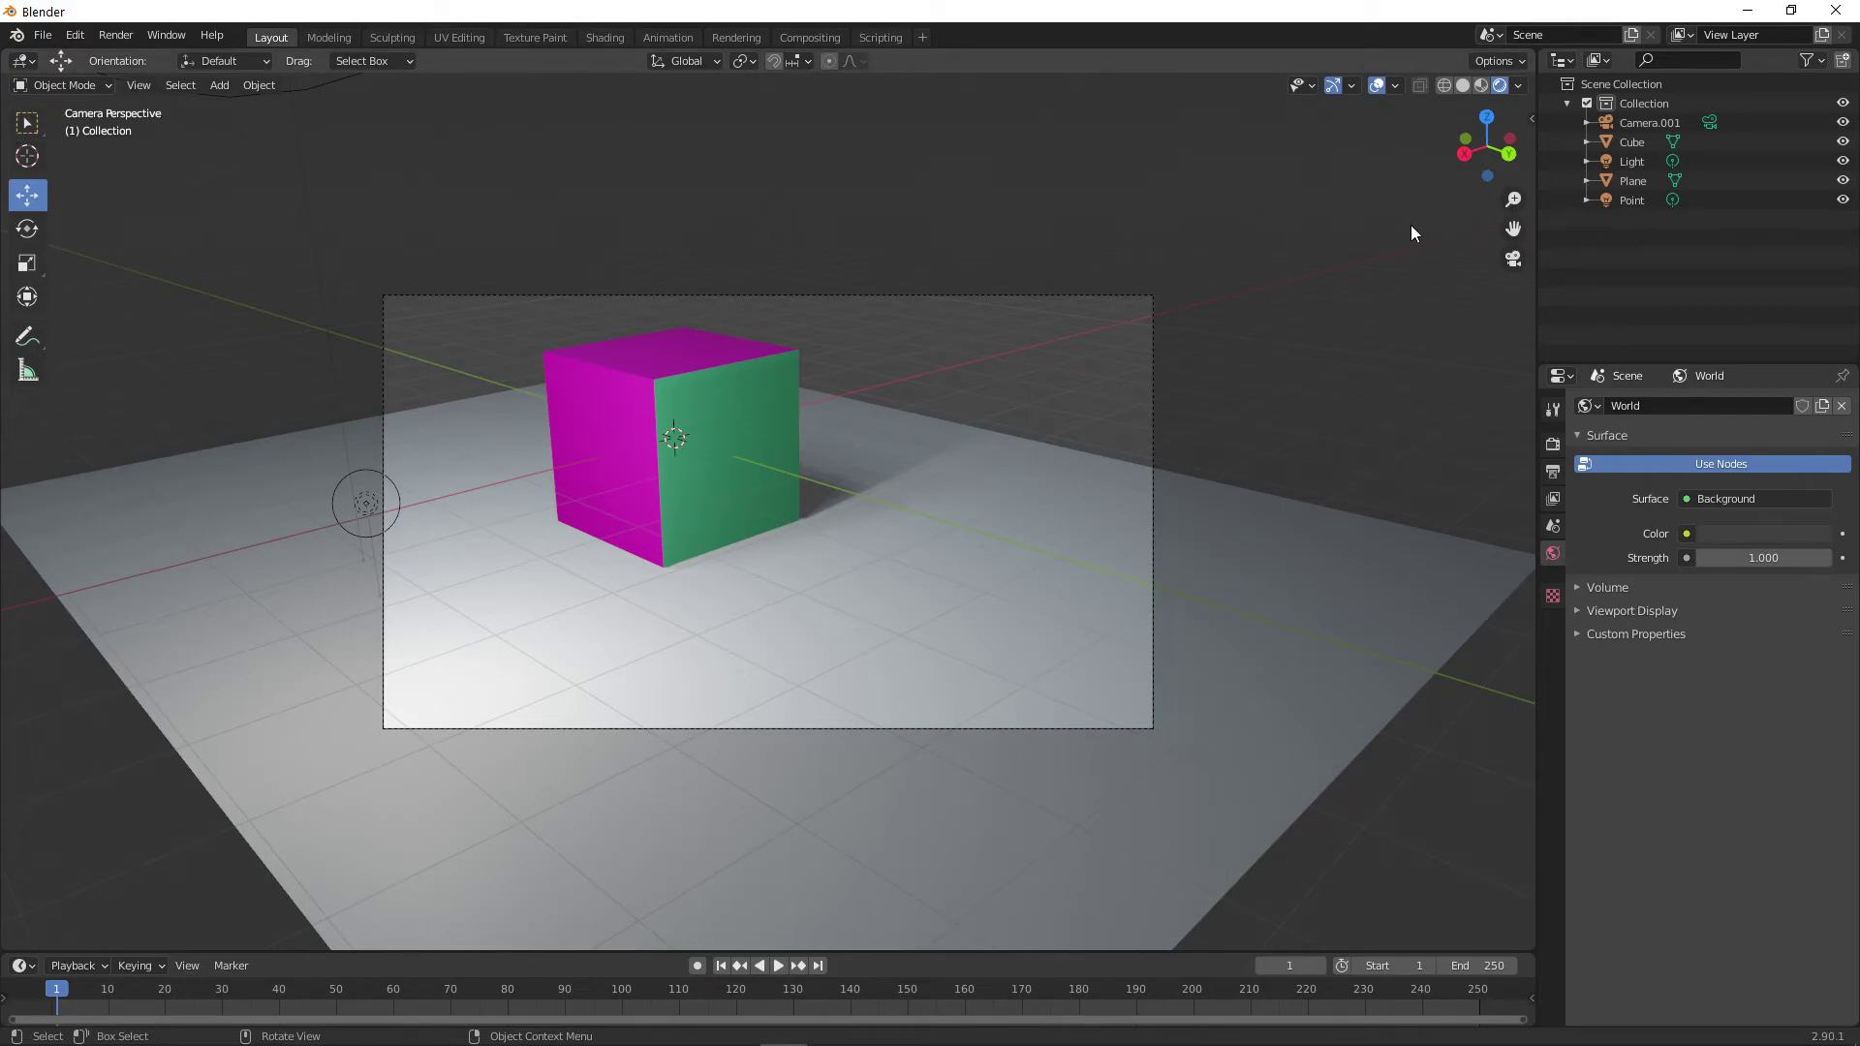
{"action": "left_click", "coordinate": [1710, 122]}
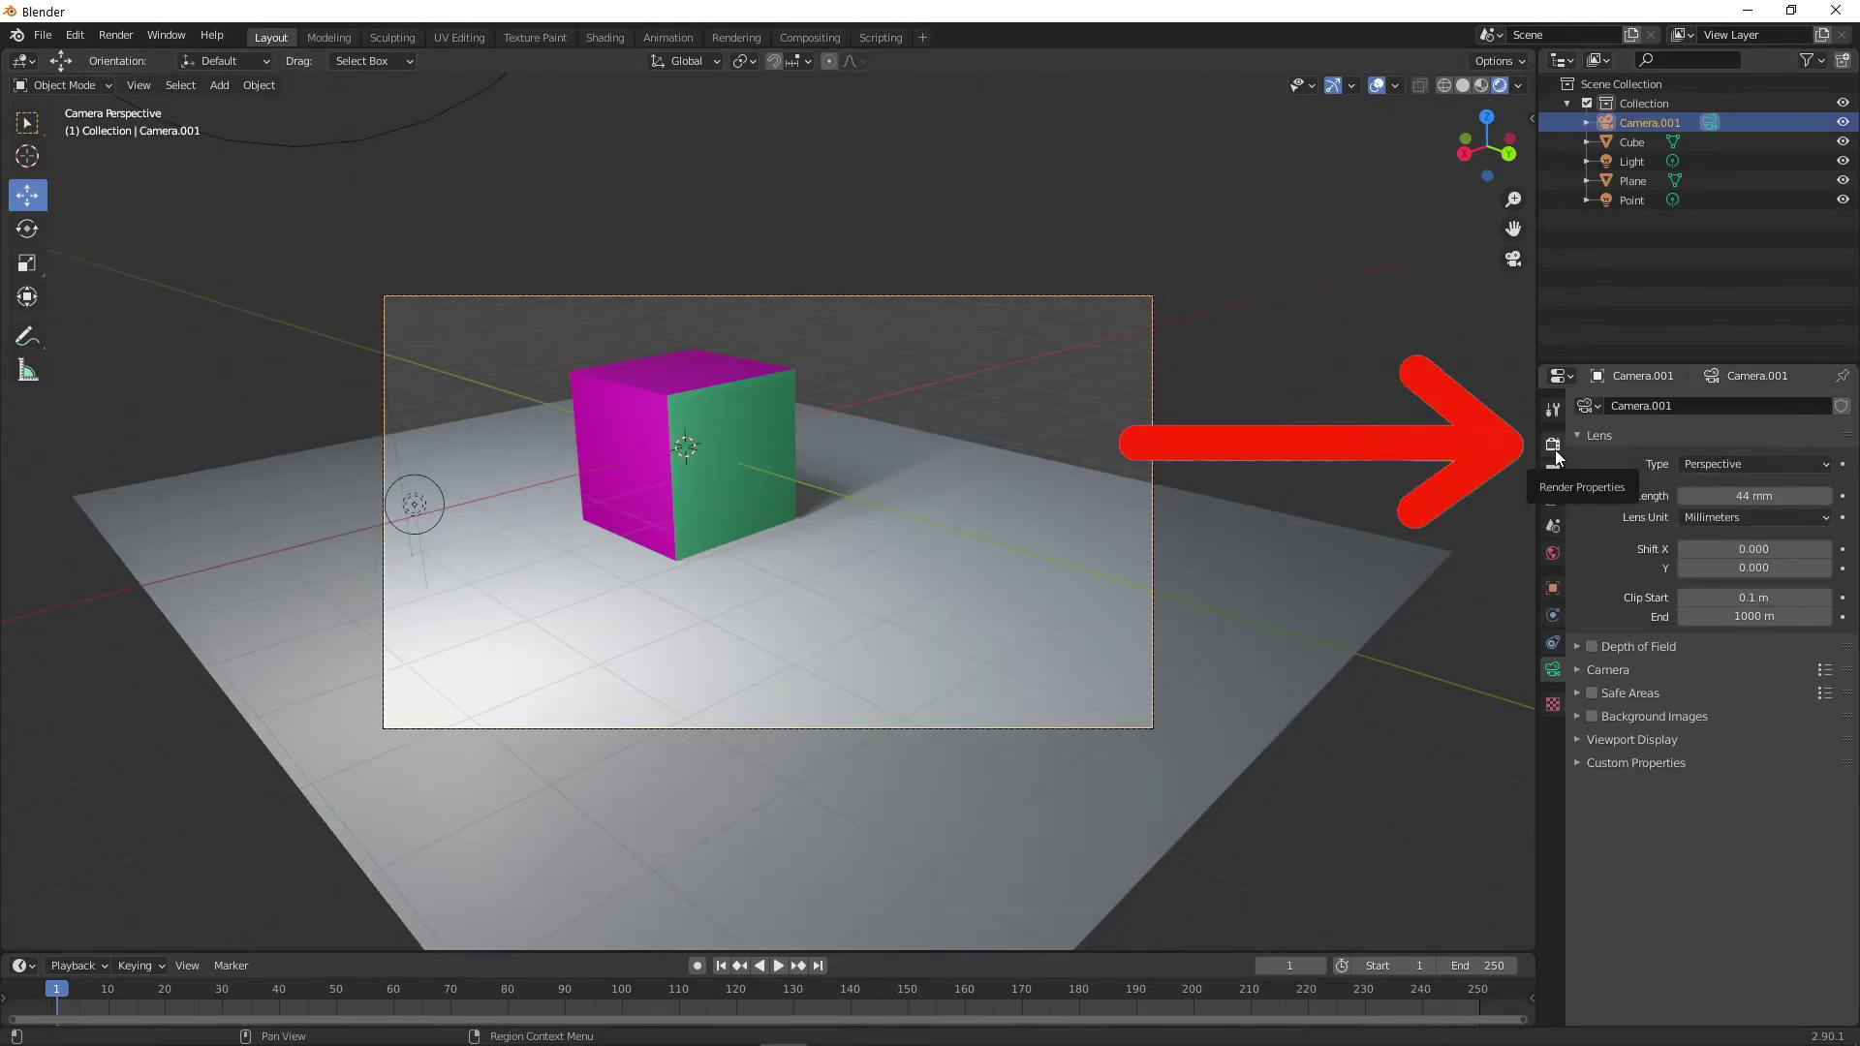
Set the render engine to Cycles and the render device to GPU Compute
{"action": "left_click", "coordinate": [1555, 447]}
{"action": "left_click", "coordinate": [1745, 406]}
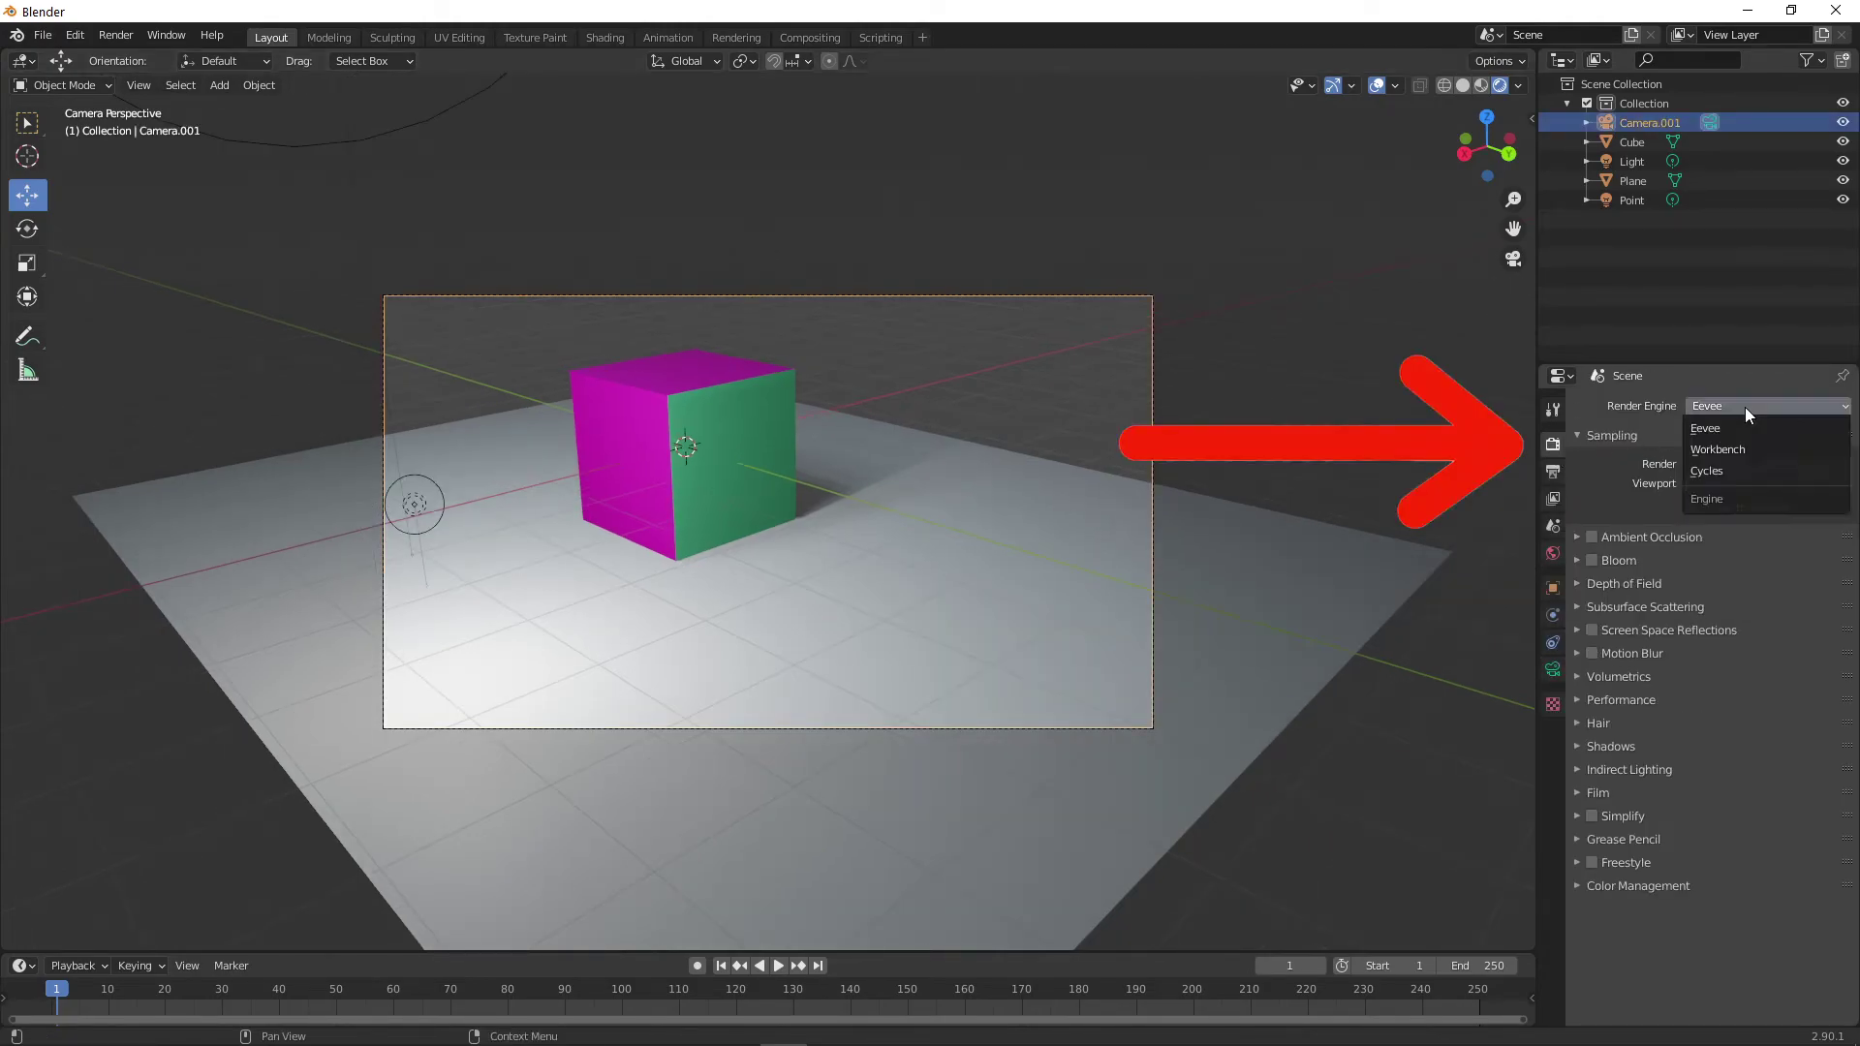
{"action": "left_click", "coordinate": [1778, 471]}
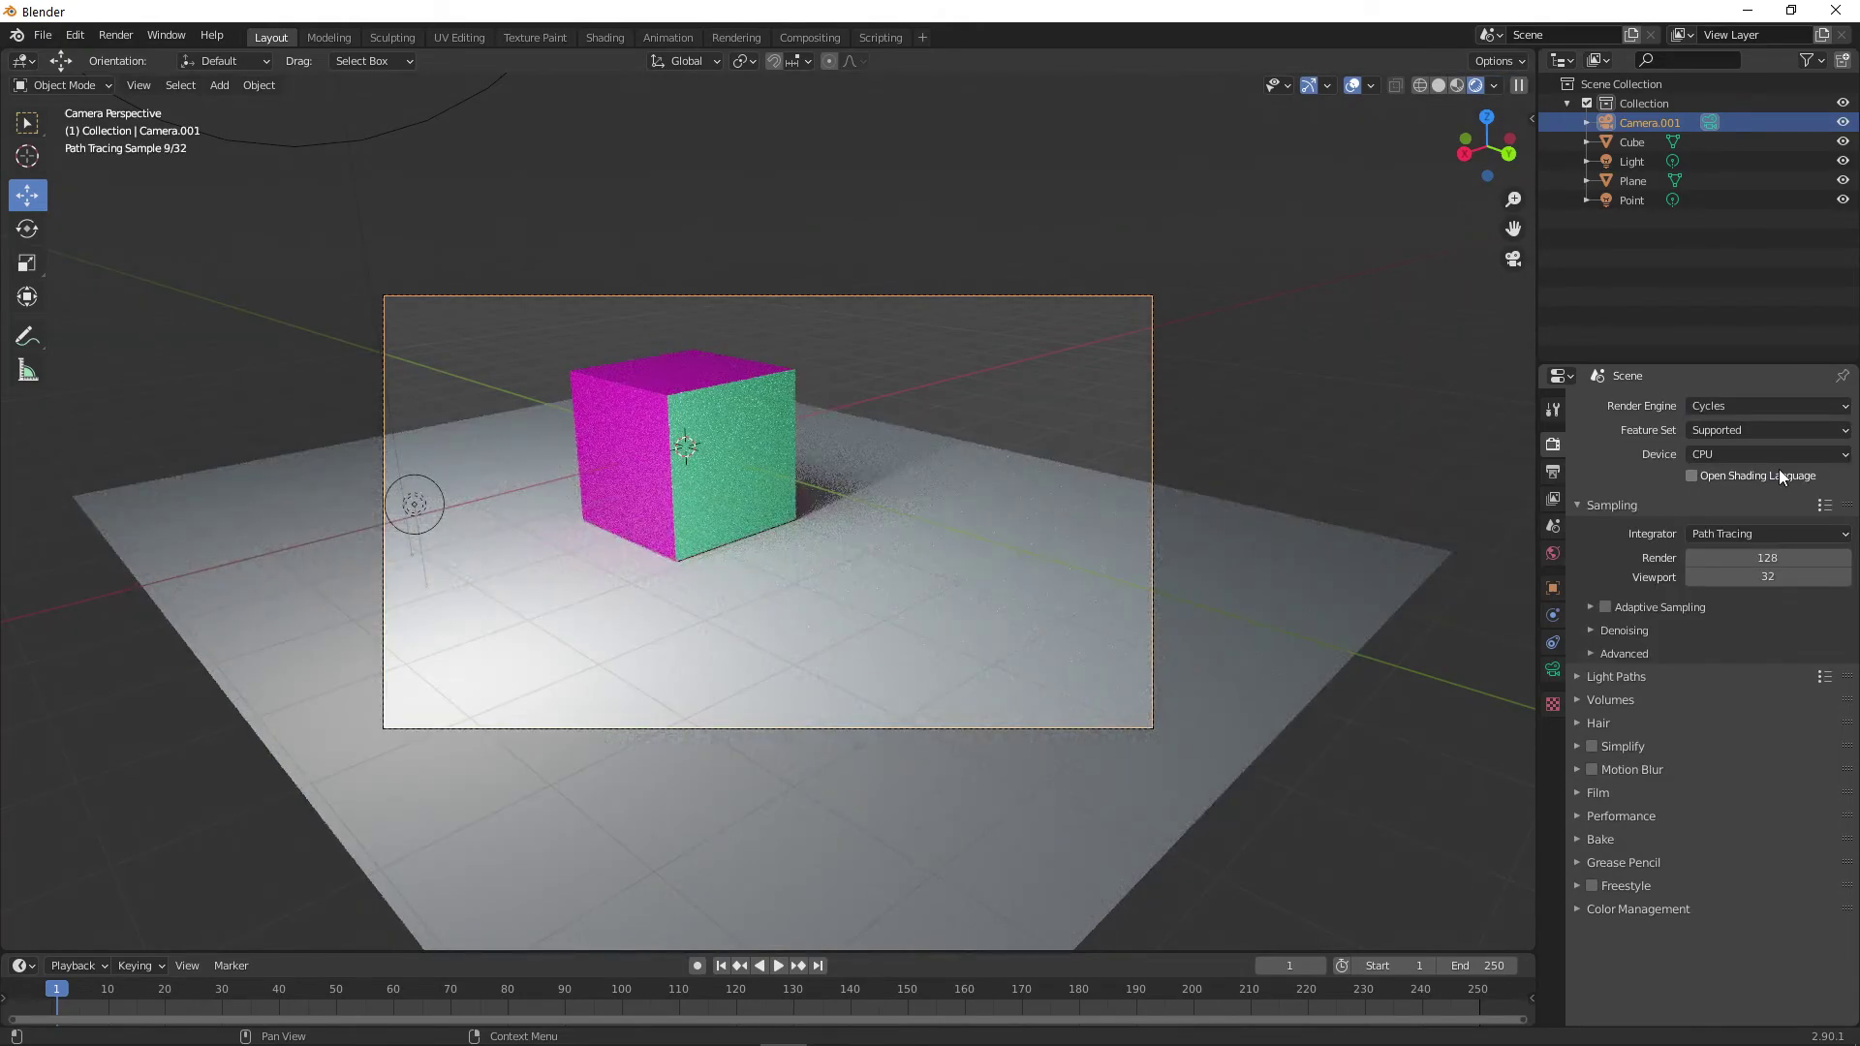
{"action": "left_click", "coordinate": [1738, 459]}
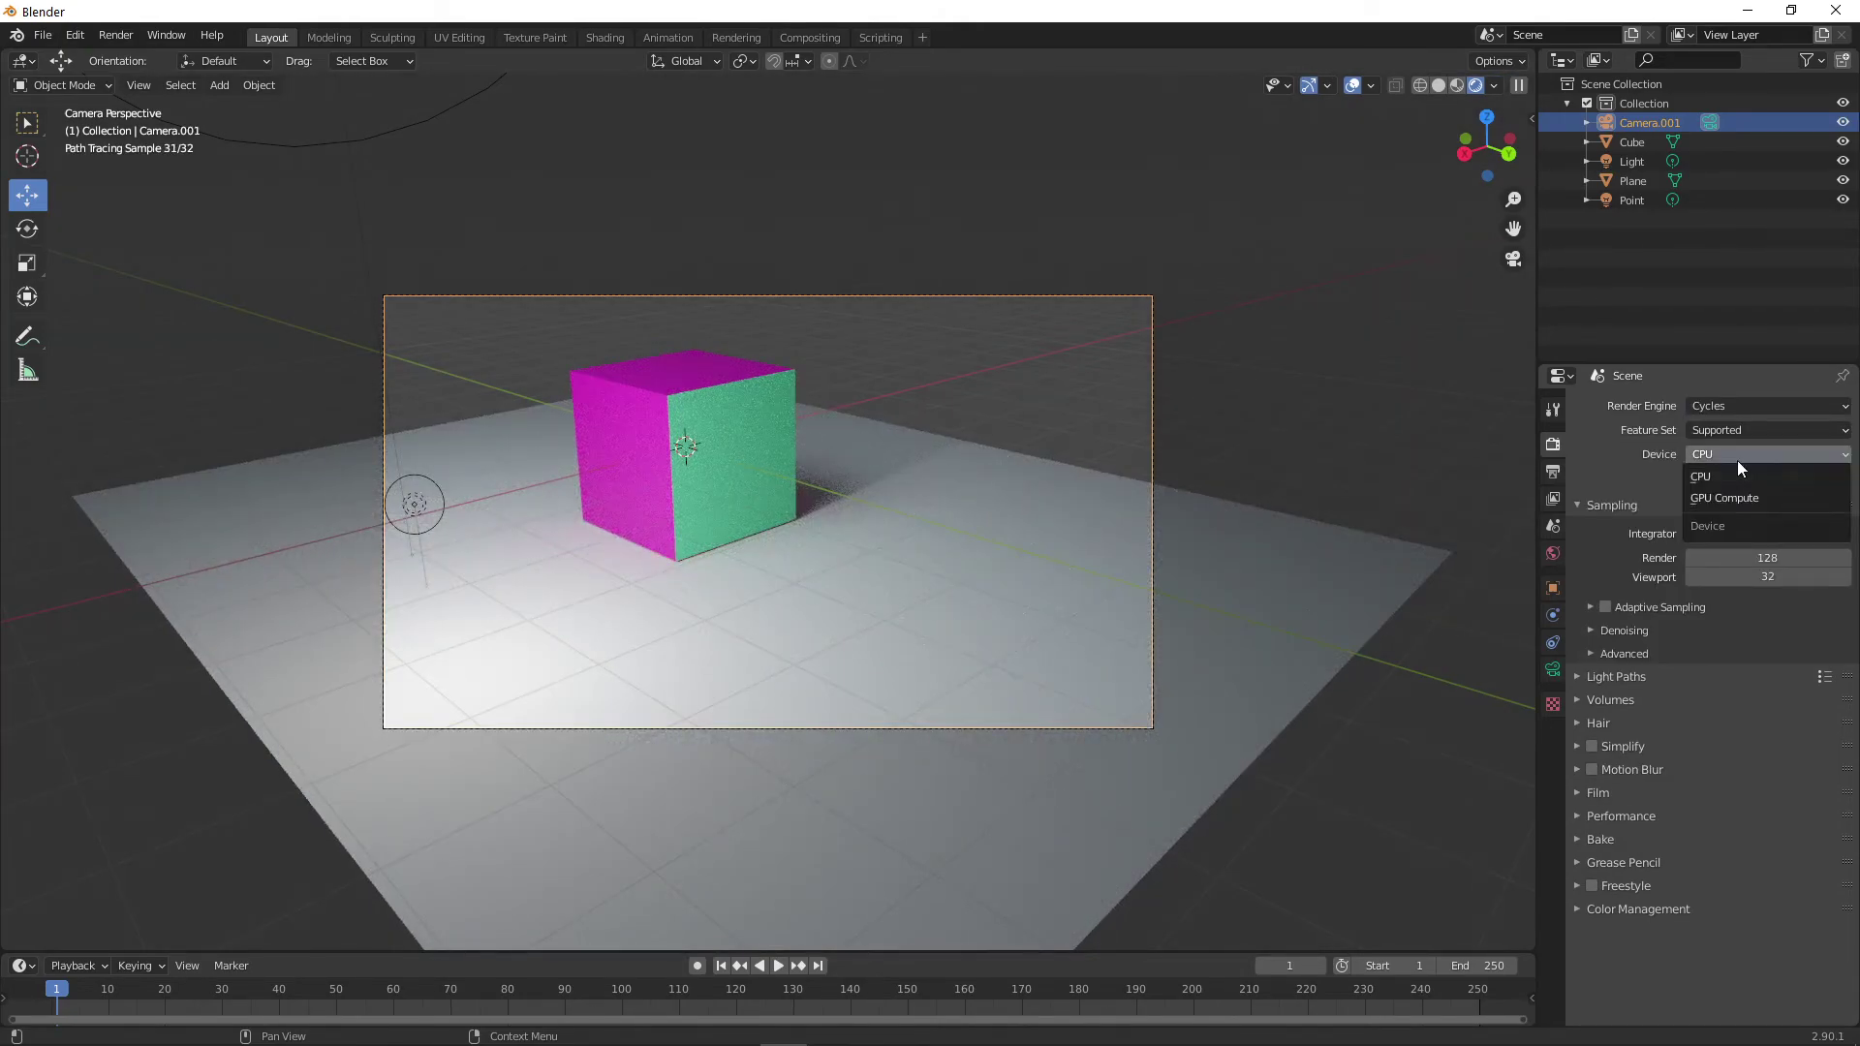
{"action": "left_click", "coordinate": [1730, 491]}
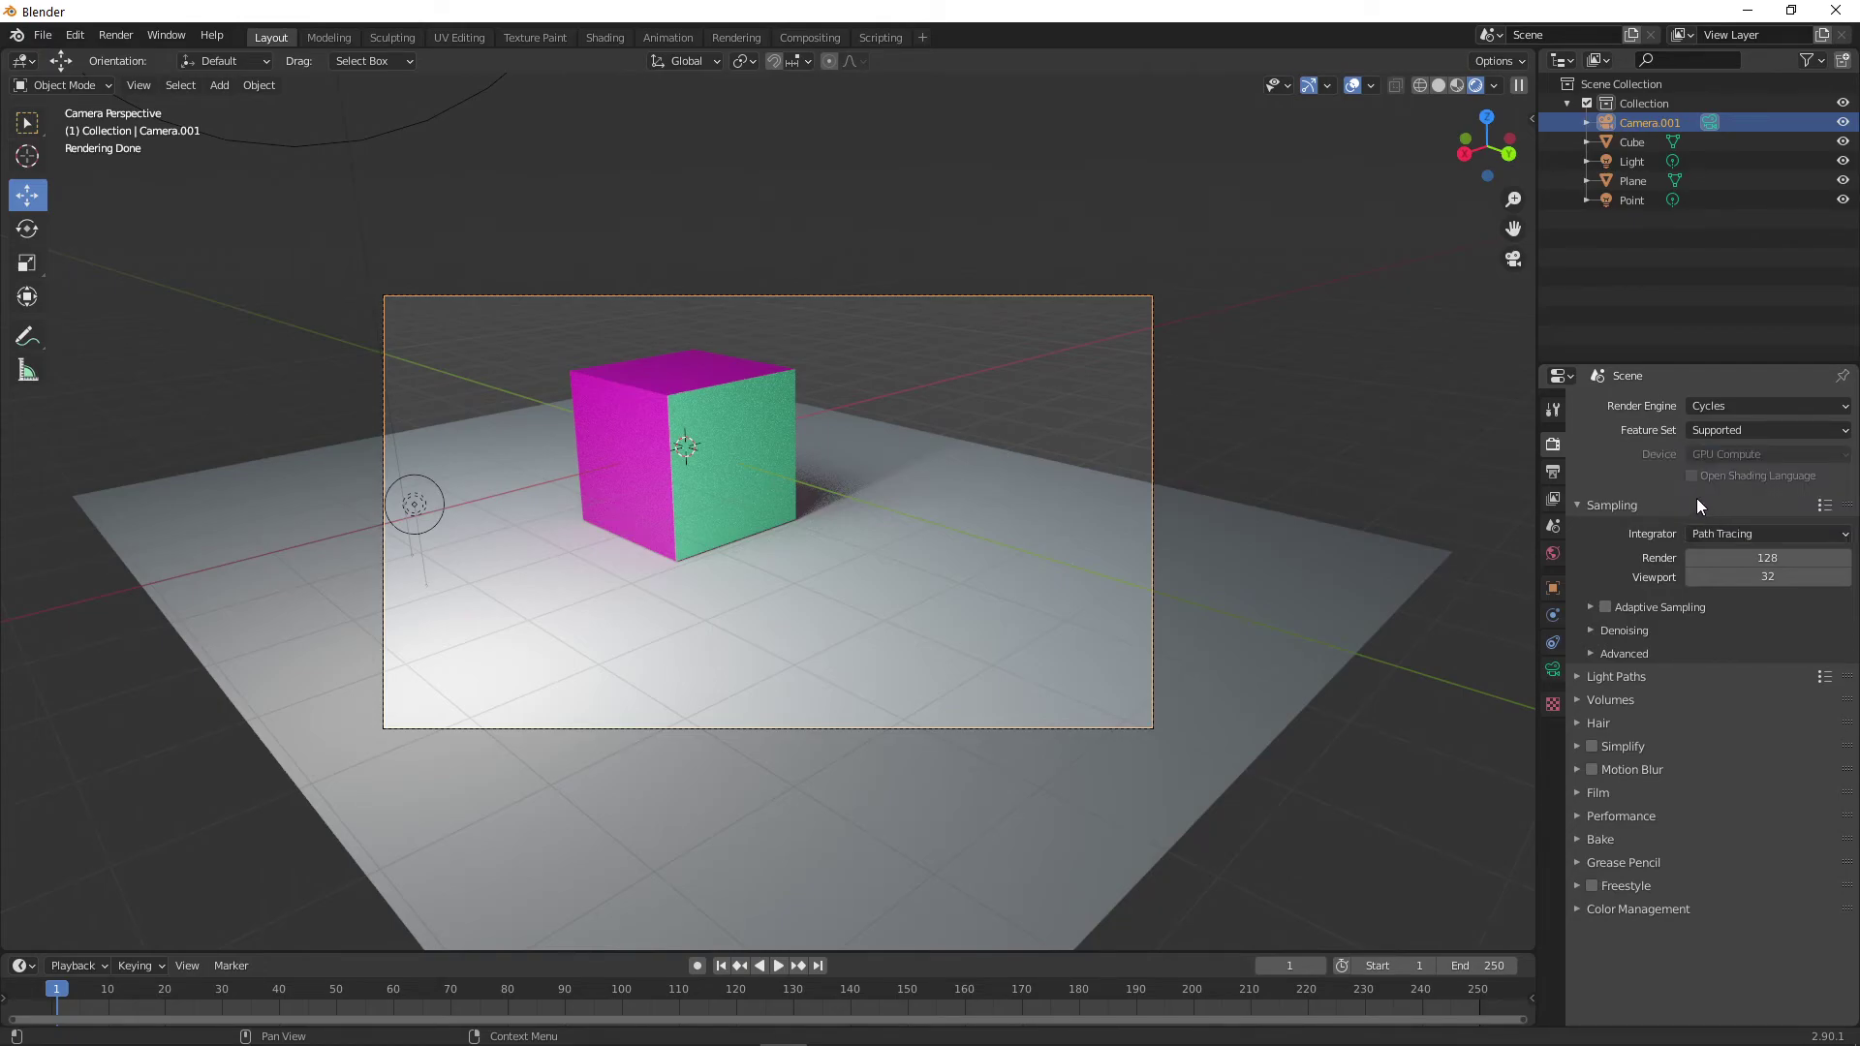
Render the camera view as a still image and save the rendered image
{"action": "left_click", "coordinate": [116, 34]}
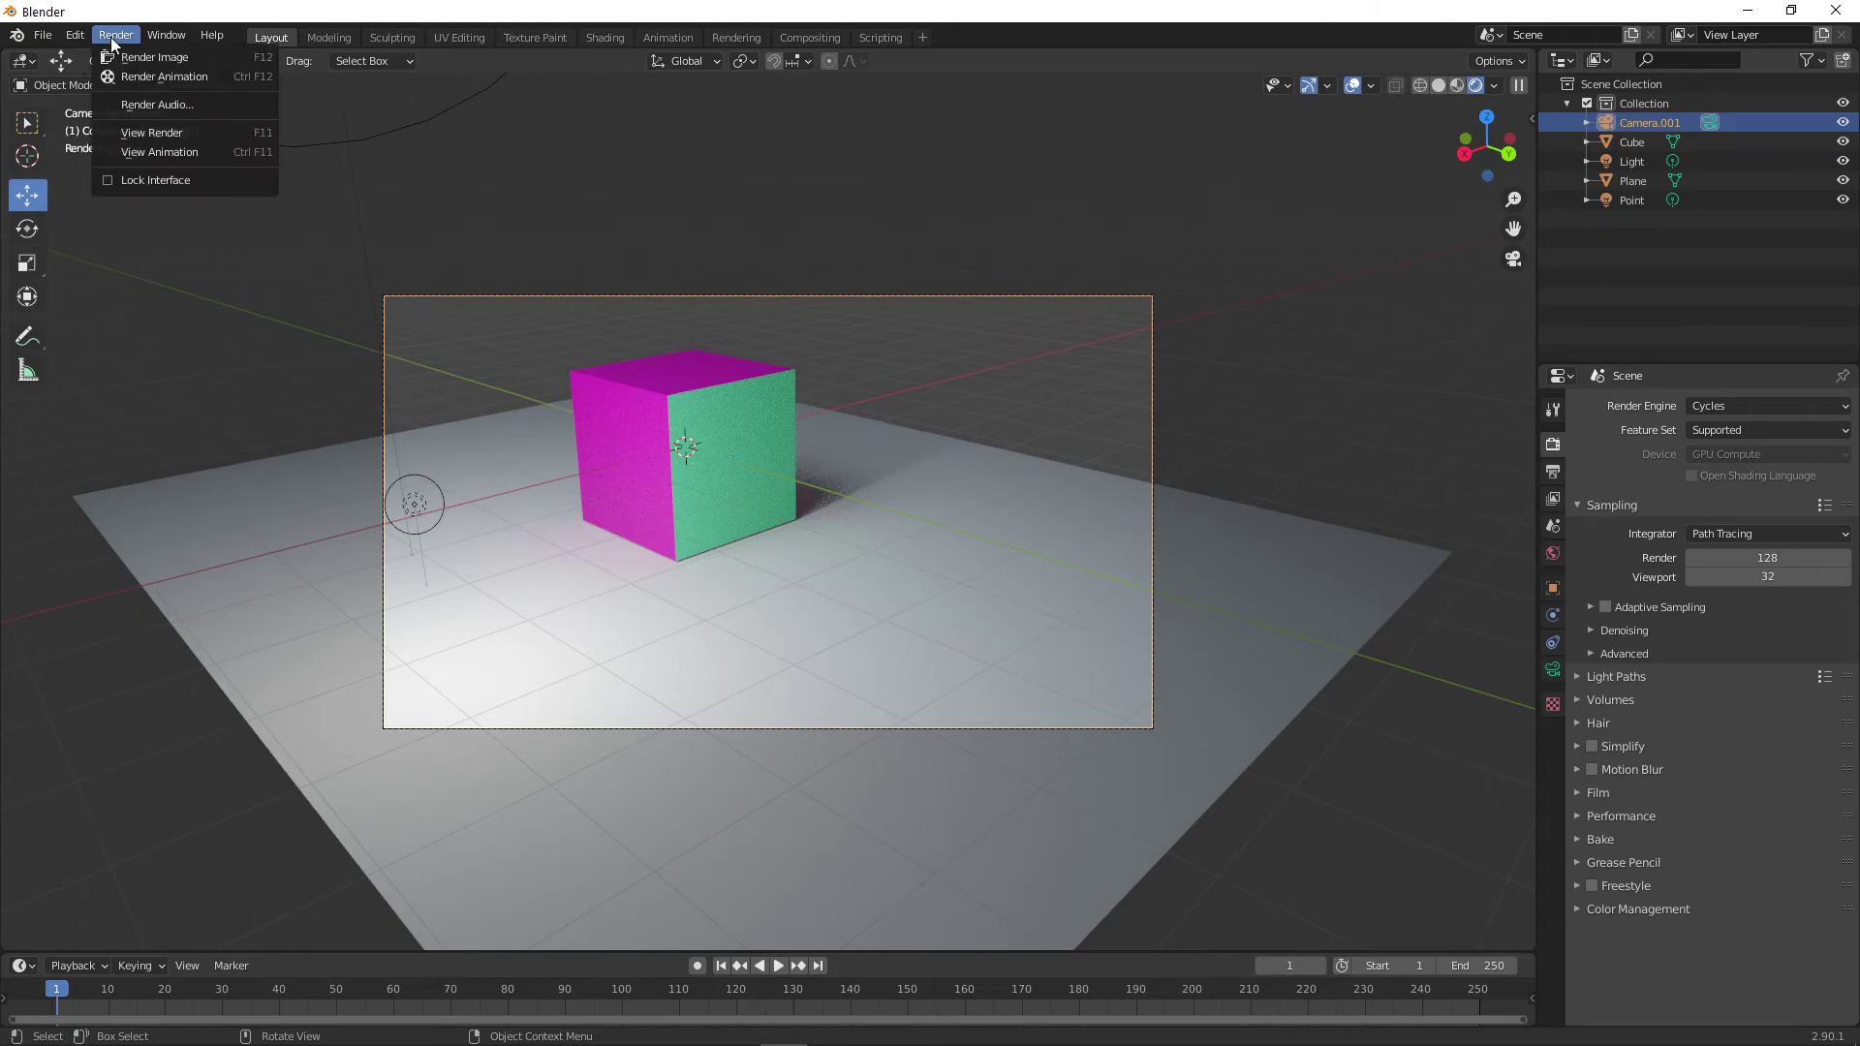
{"action": "left_click", "coordinate": [120, 56]}
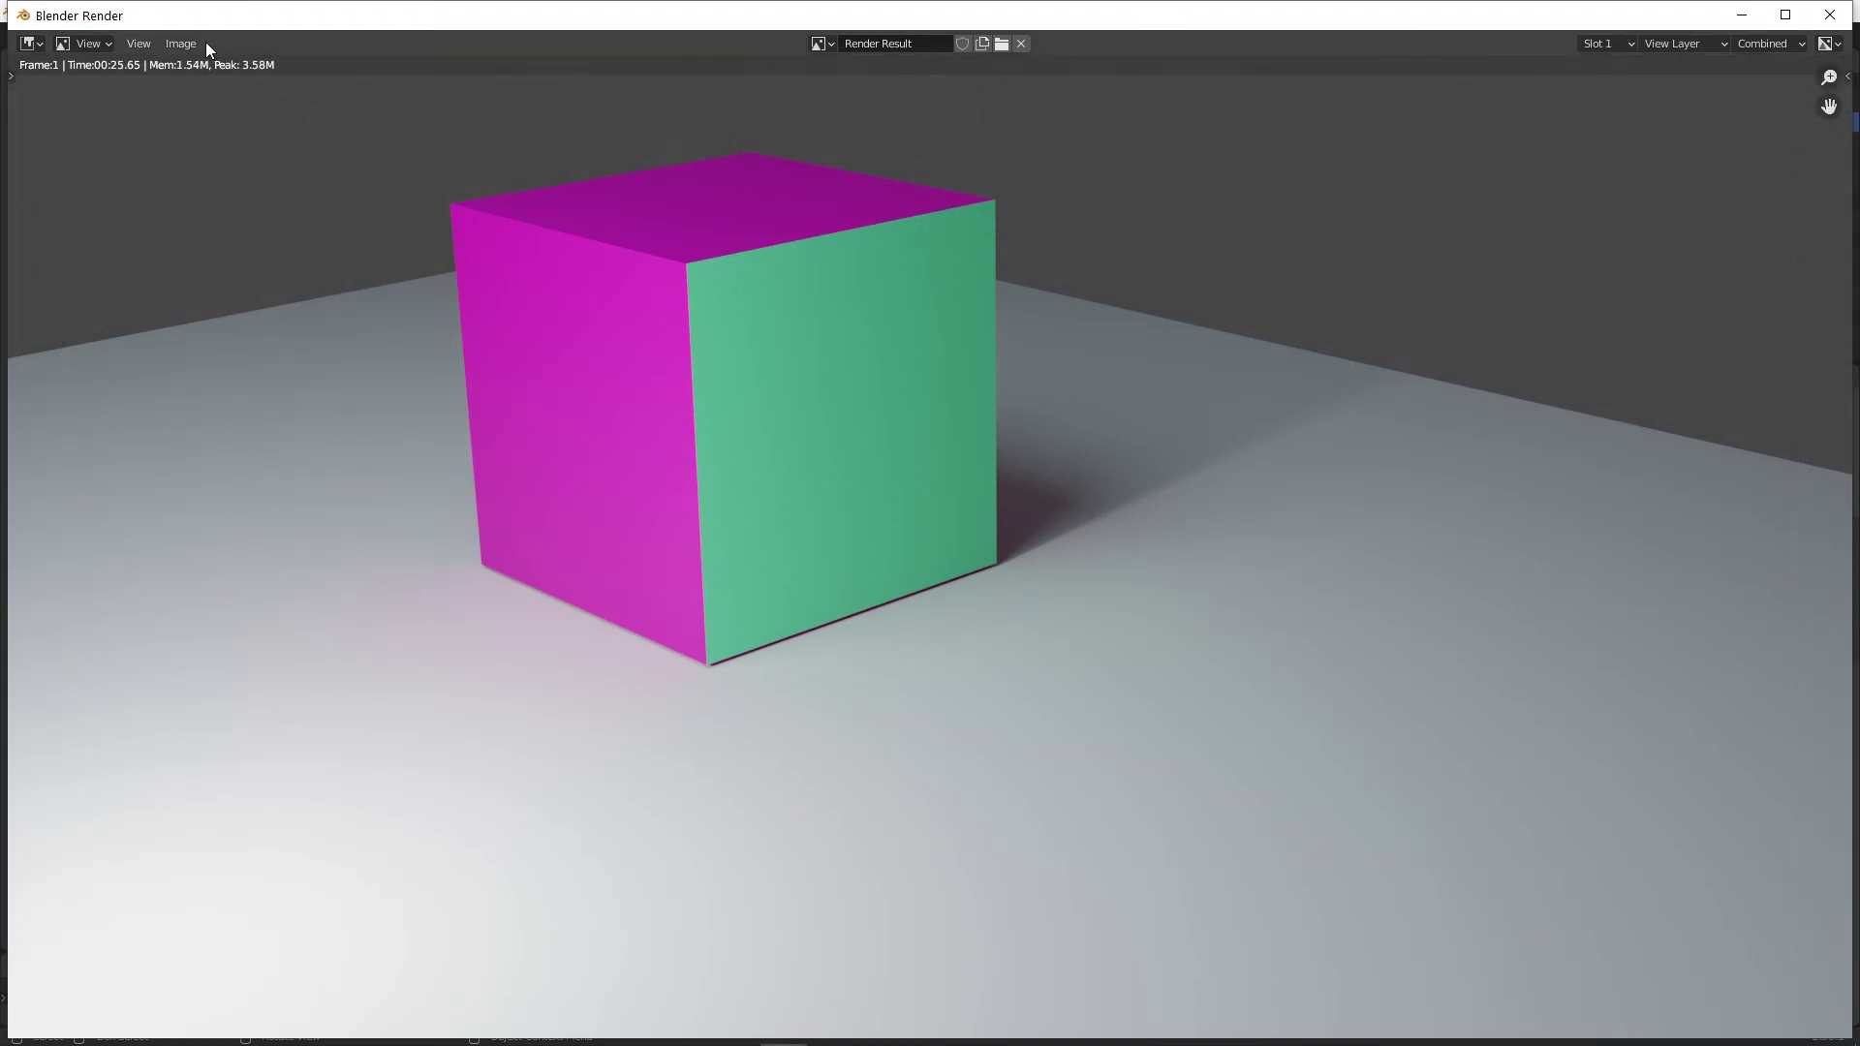
{"action": "left_click", "coordinate": [180, 43]}
{"action": "left_click", "coordinate": [276, 175]}
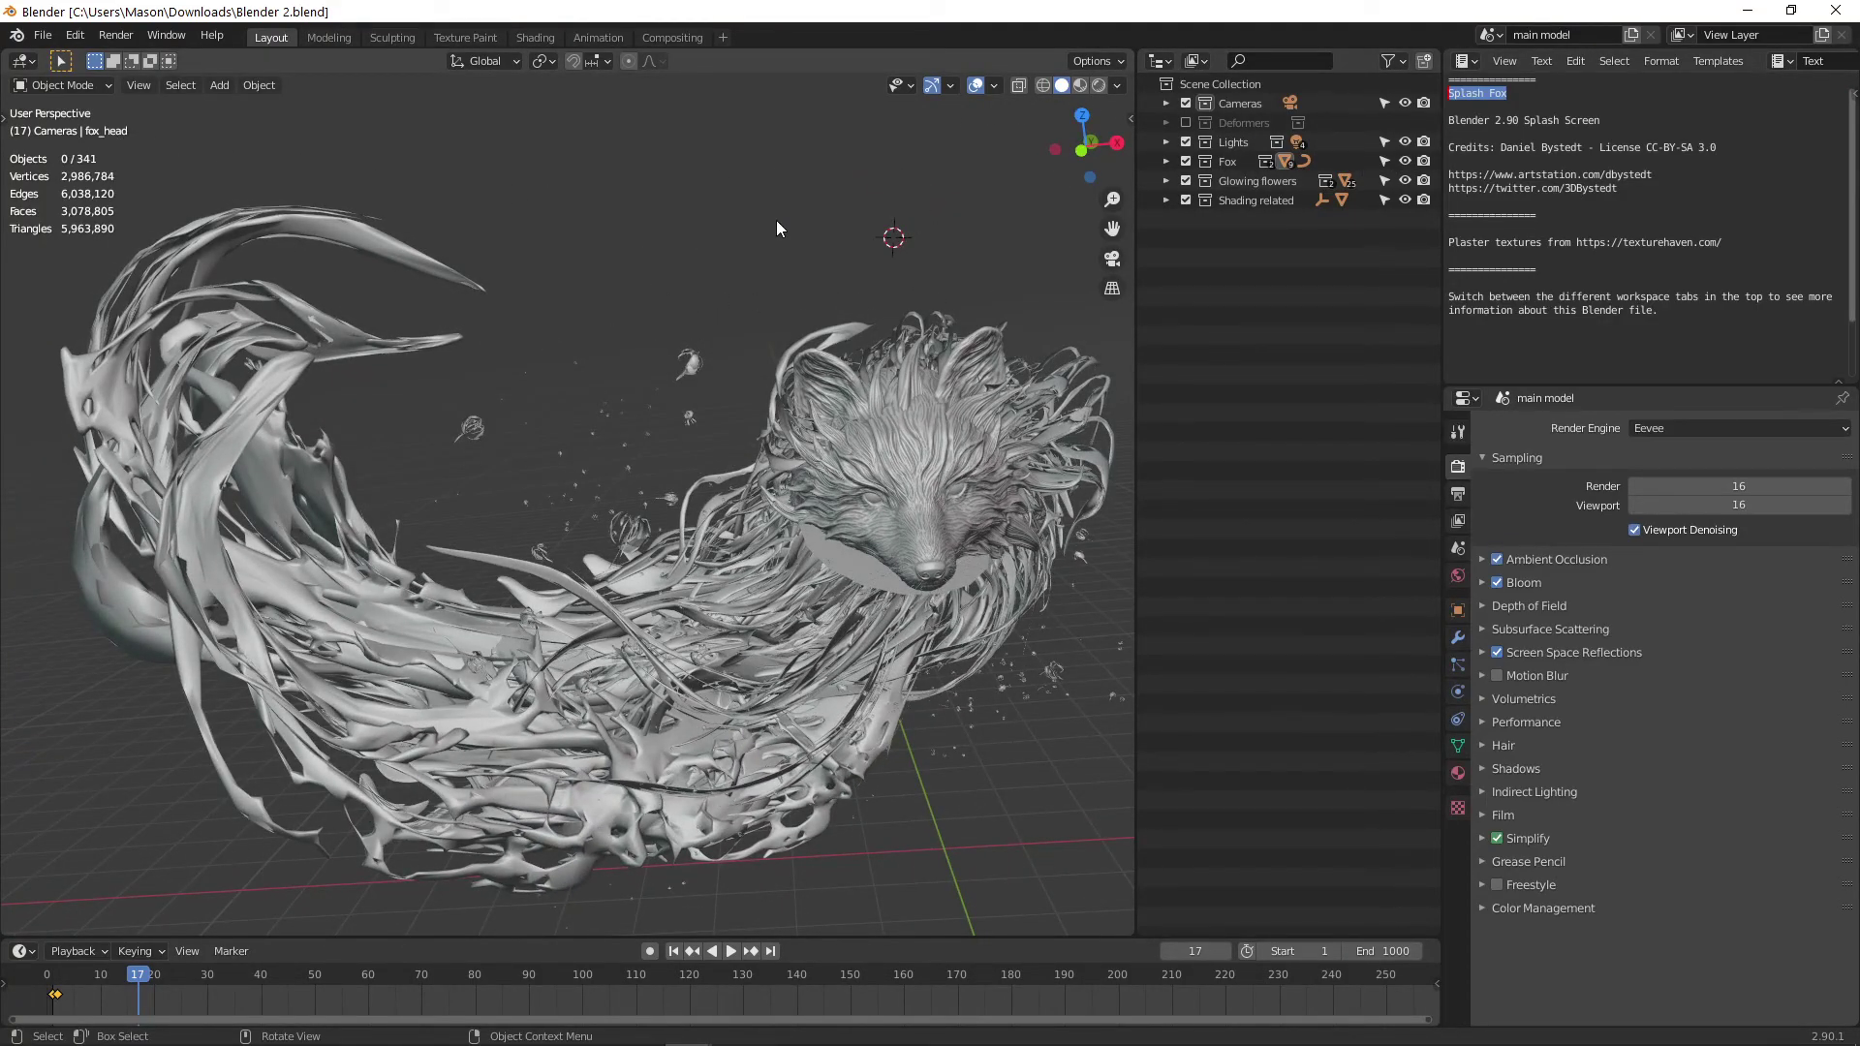
Show the Splash Fox demo model in Material Preview shading
{"action": "left_click", "coordinate": [1080, 87]}
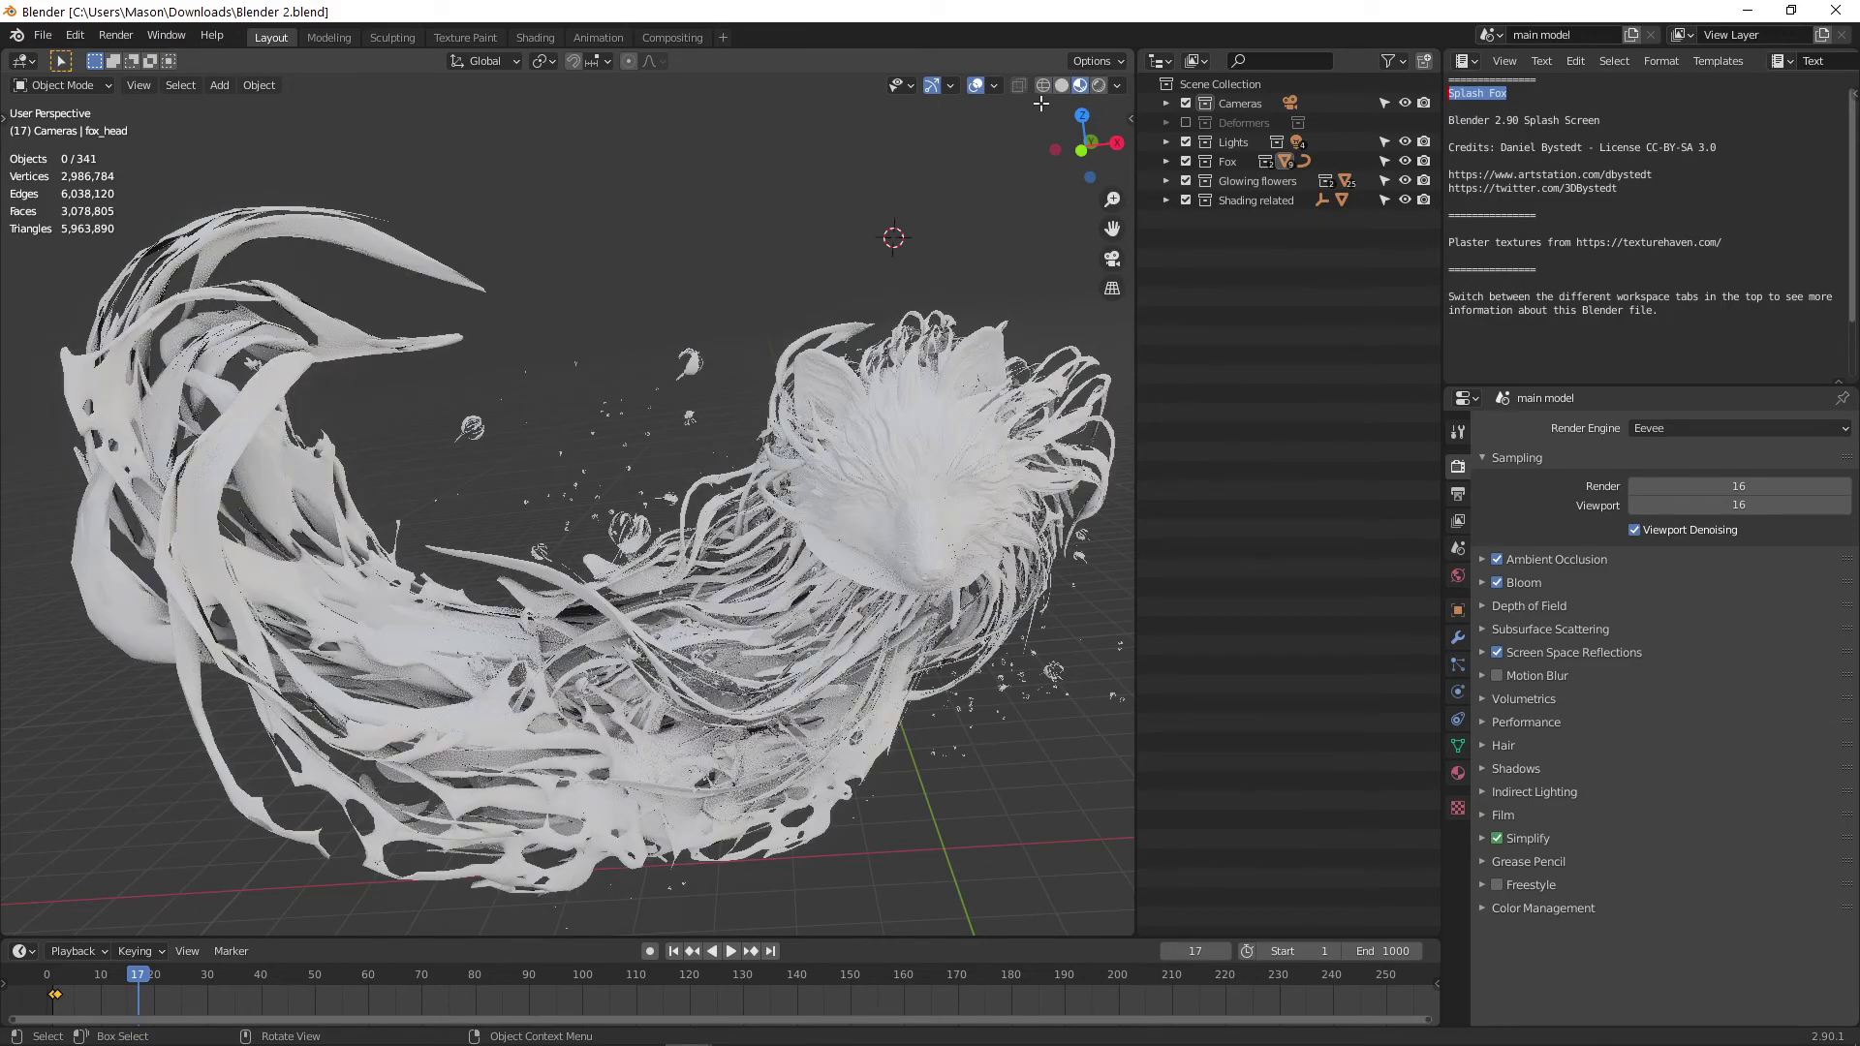